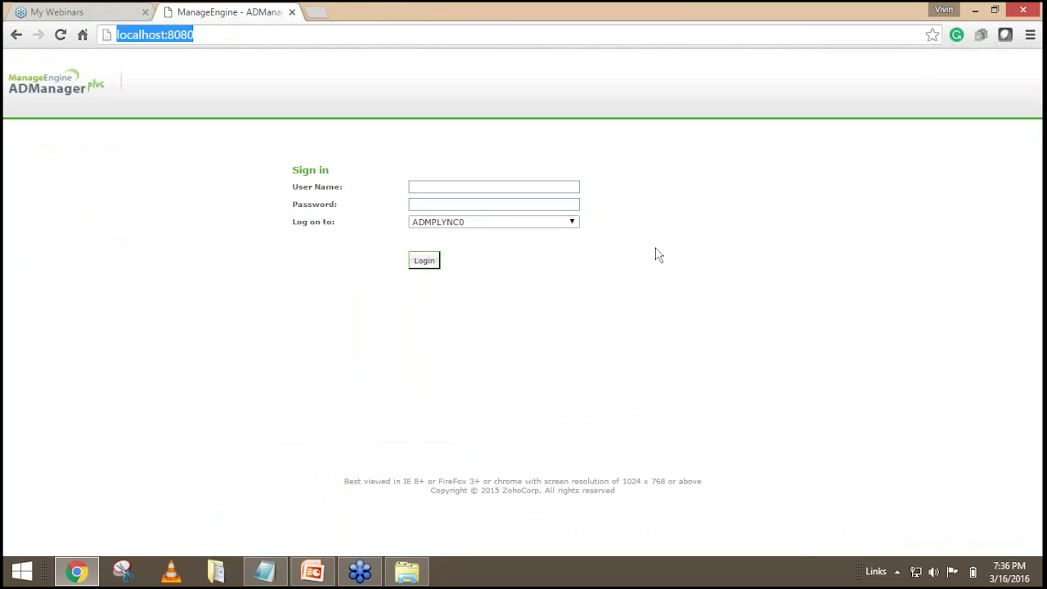
Log in as admin with the account password using ADManager Plus Authentication.
key(Return)
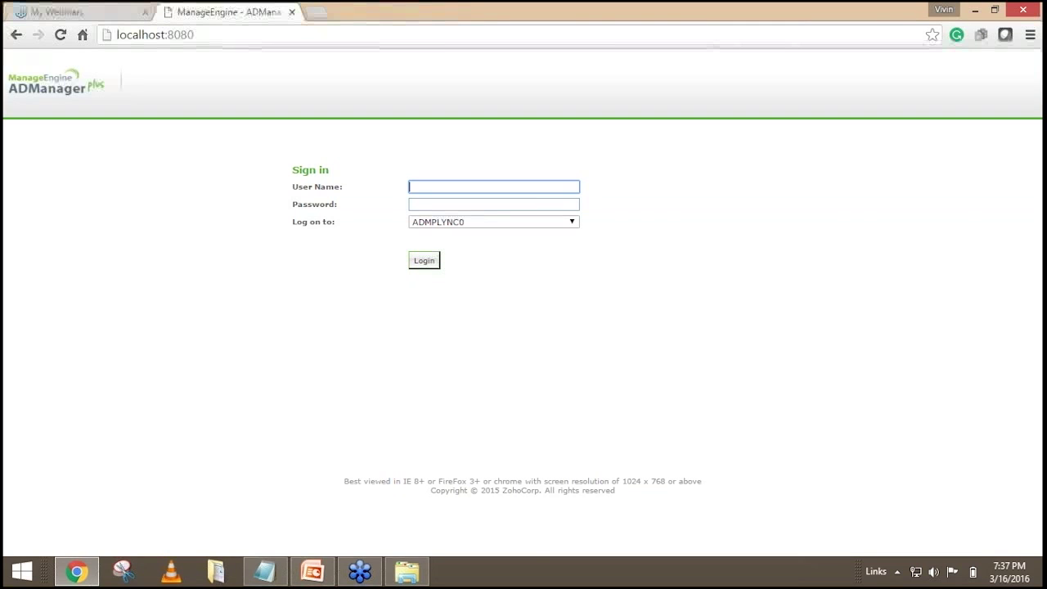
text(admin)
key(Tab)
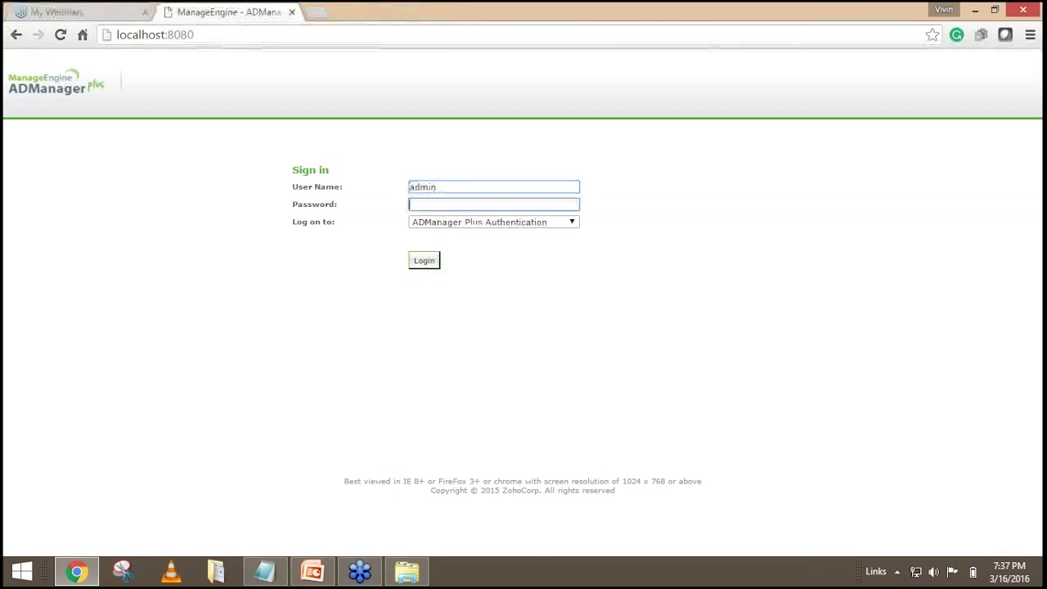
text(adm)
key(Return)
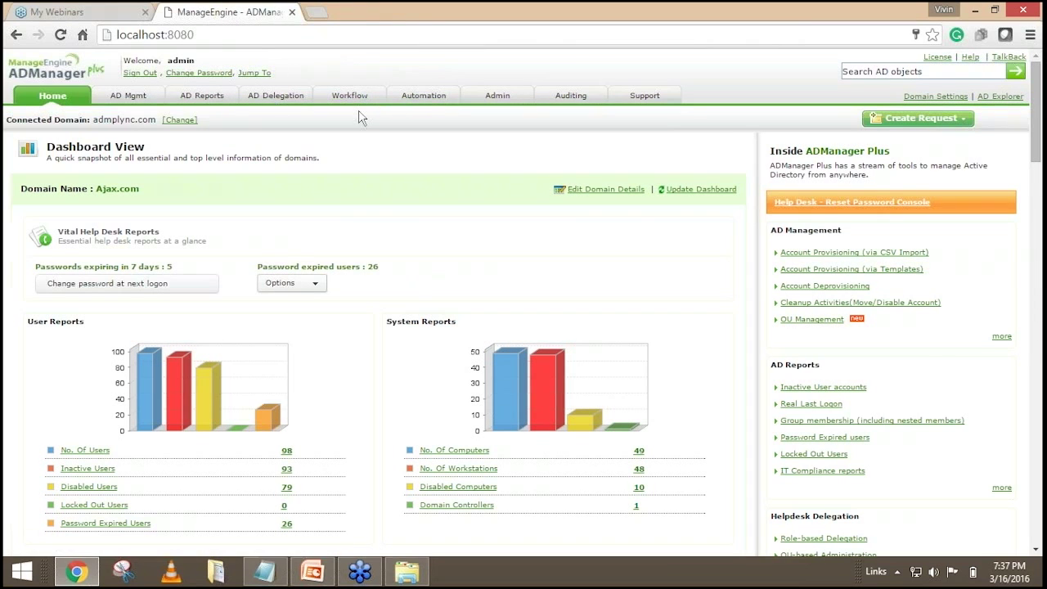
Start a Create New Automation form from the Automation section and view the whole form.
click(424, 96)
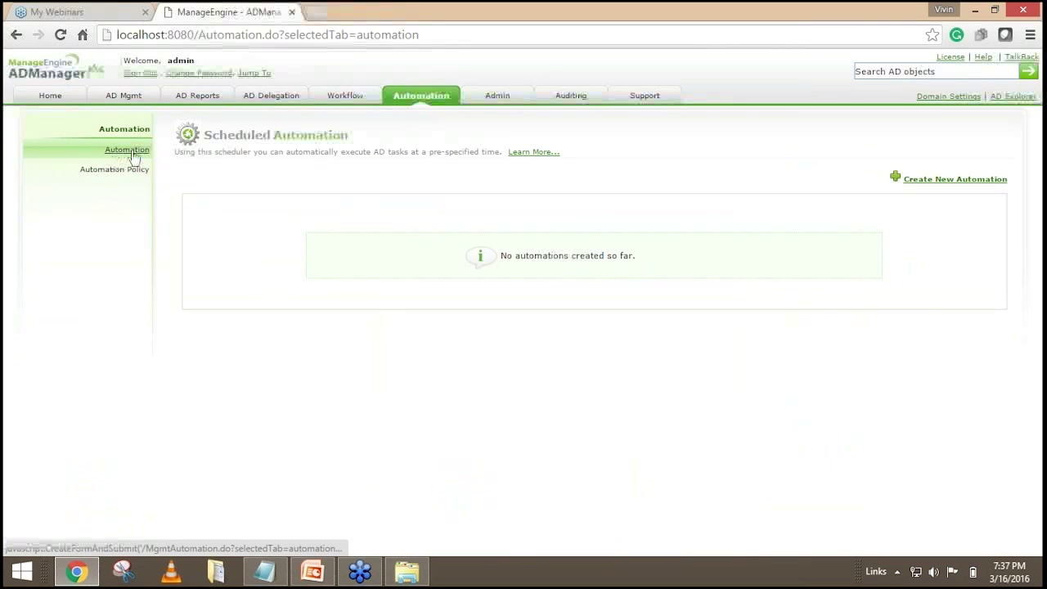
click(945, 183)
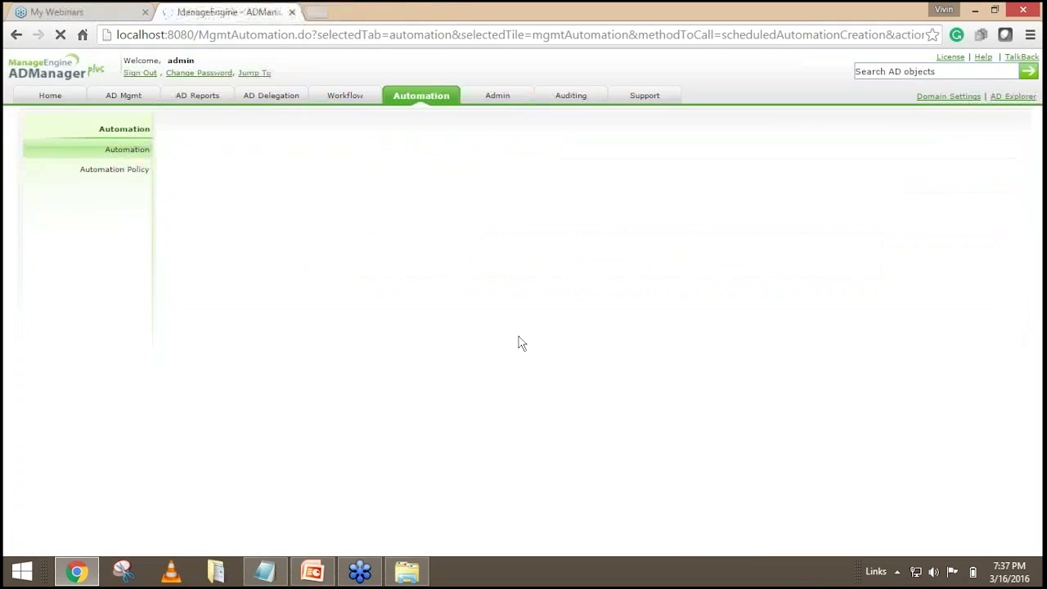
scroll(586, 267, down, 3)
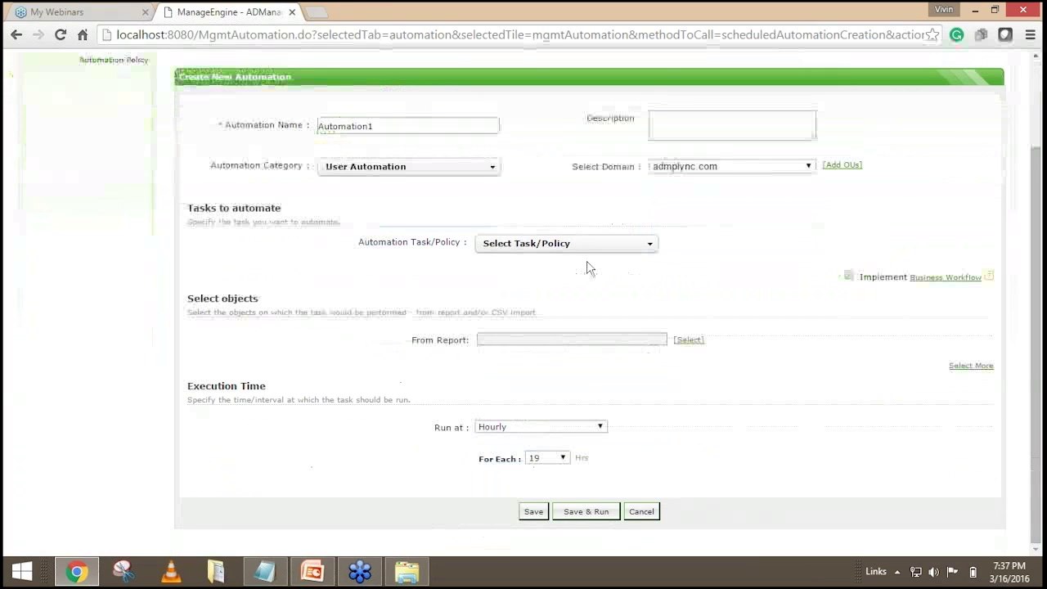
Rename Automation1 to 'User creation for IT Department' and keep User Automation as the category.
click(392, 125)
double_click(399, 127)
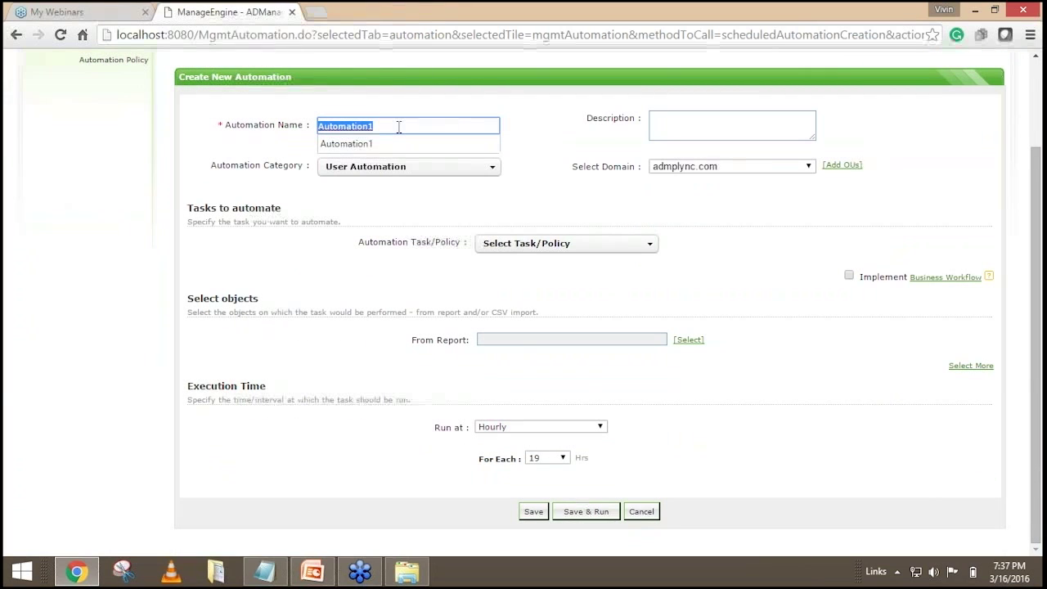
text(User creat)
key(BackSpace)
key(BackSpace)
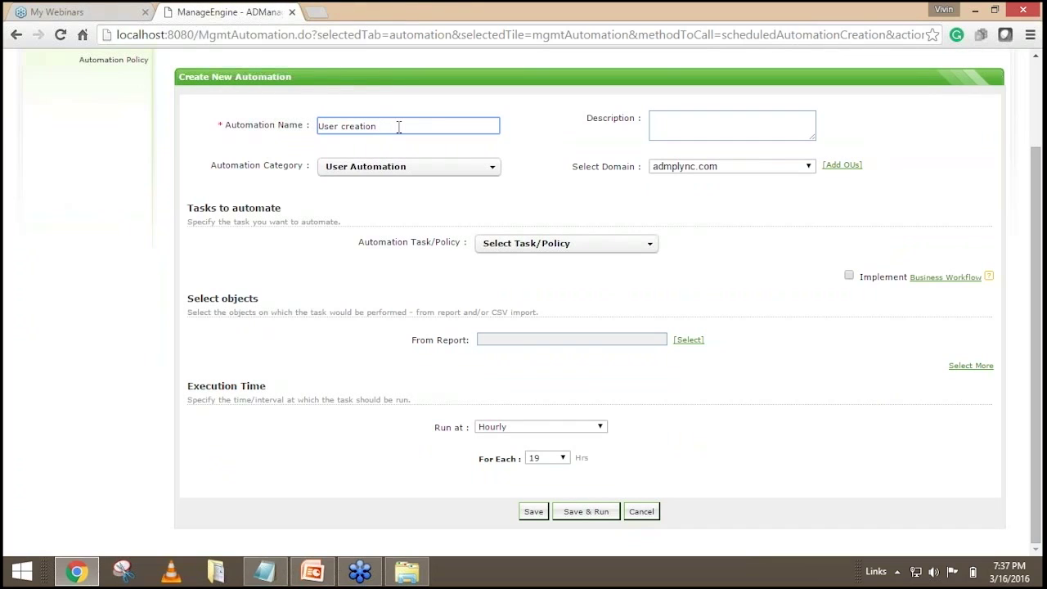
text(for IT Department)
click(363, 168)
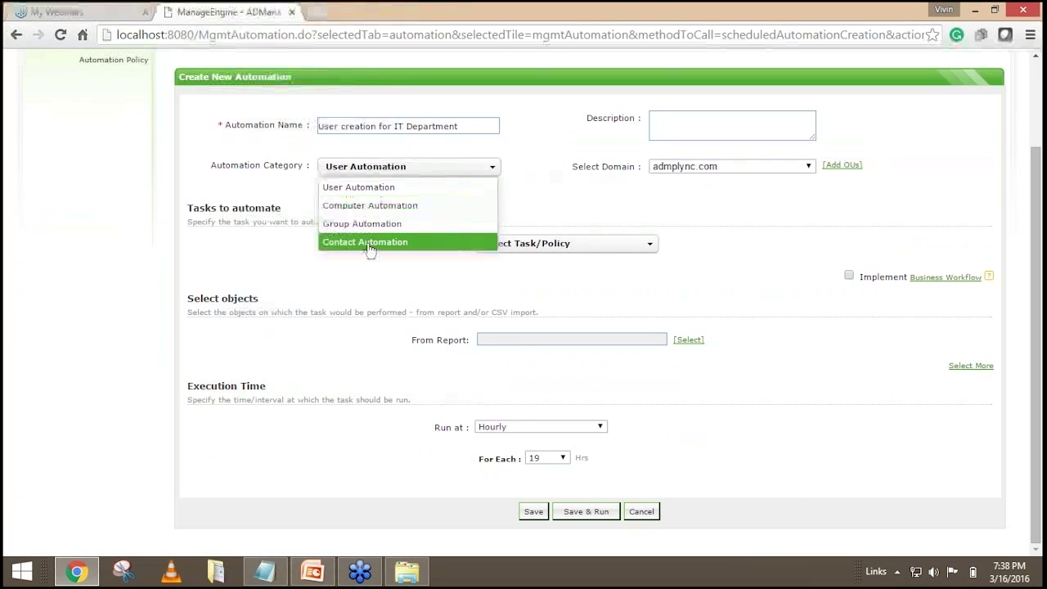
click(359, 189)
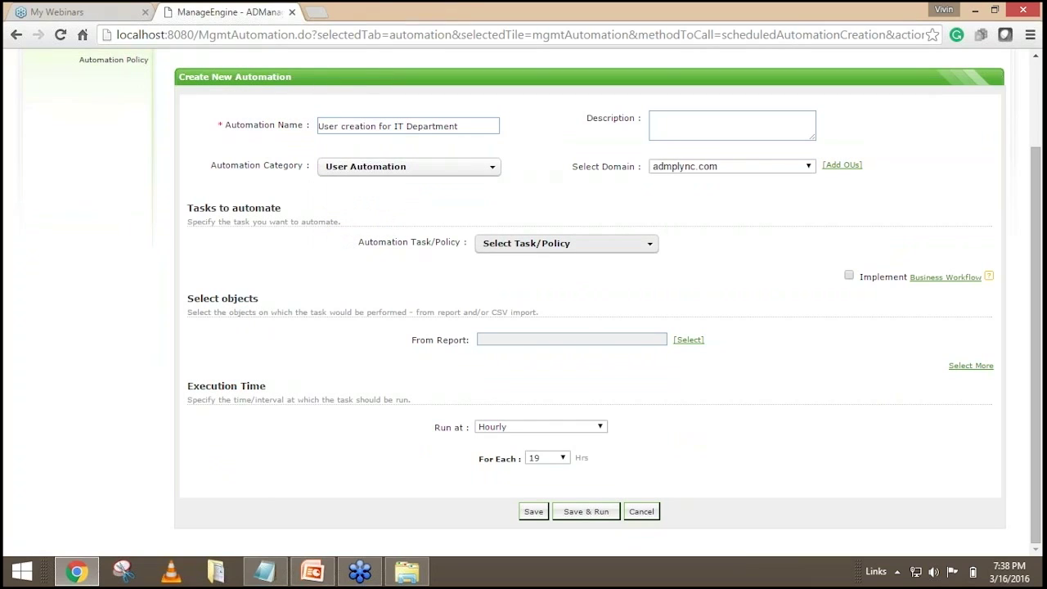
click(574, 242)
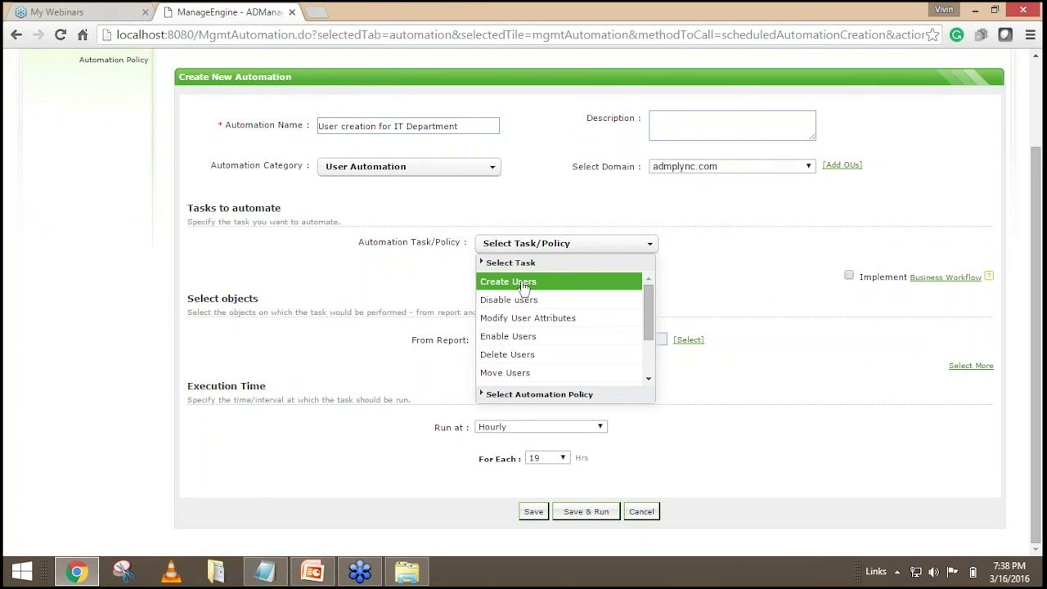
Set the automation task to Create Users and look over its Template and CSV location fields.
click(523, 285)
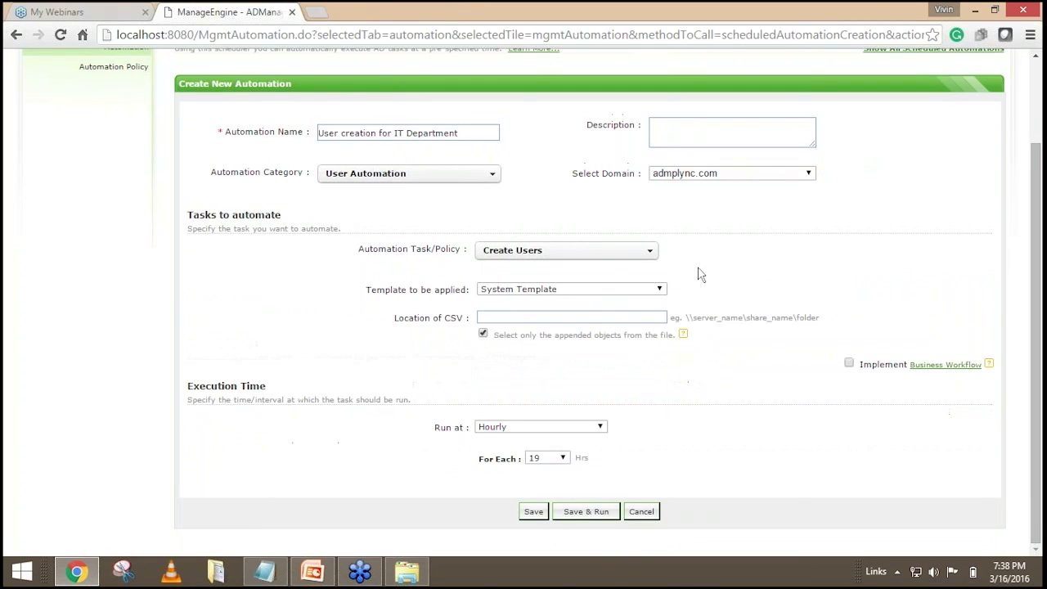
drag(390, 290, 453, 296)
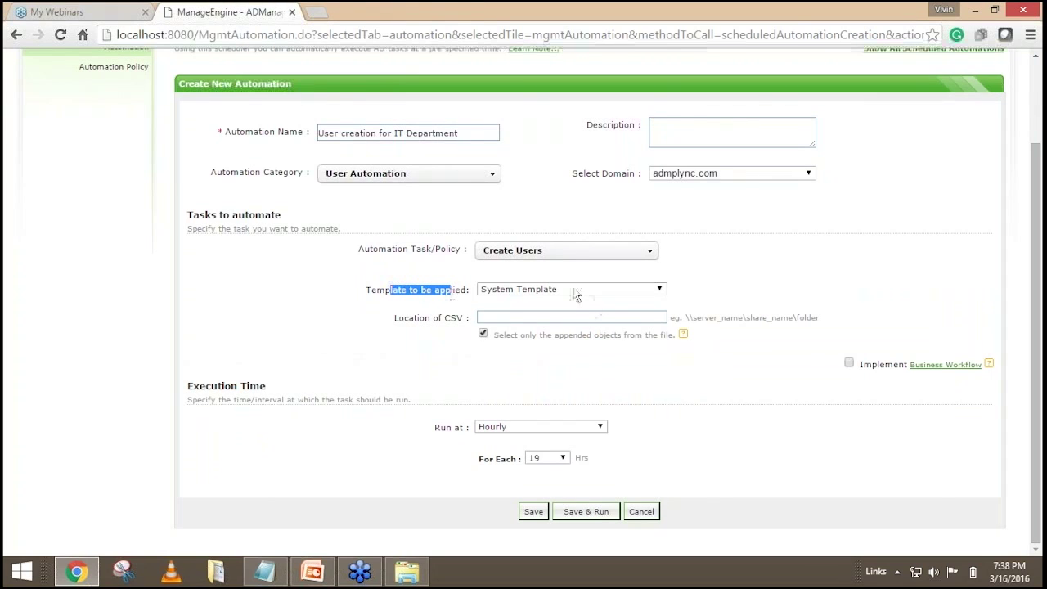
drag(424, 318, 462, 319)
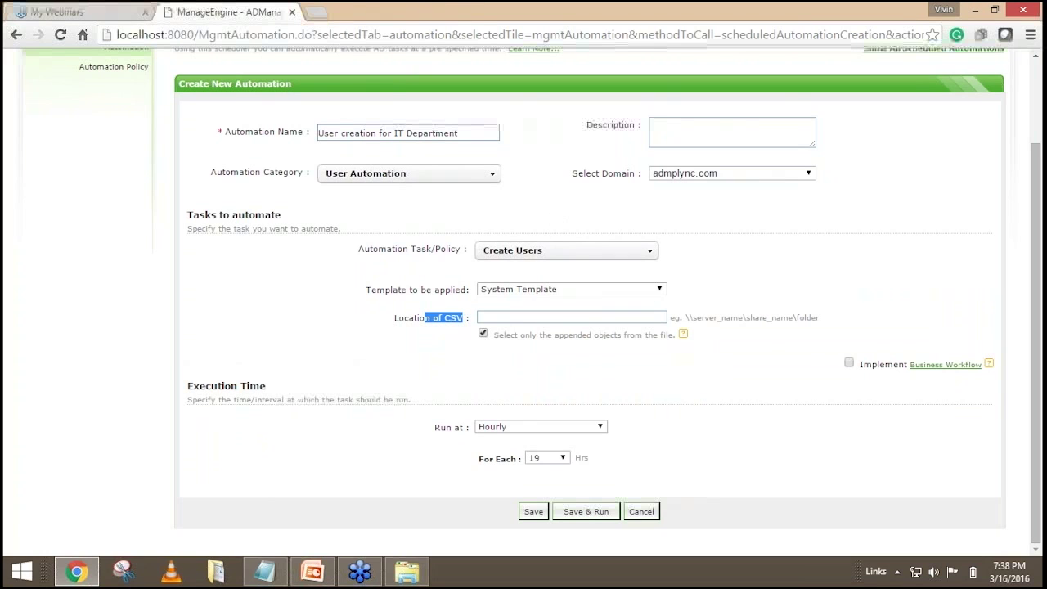
scroll(523, 294, up, 2)
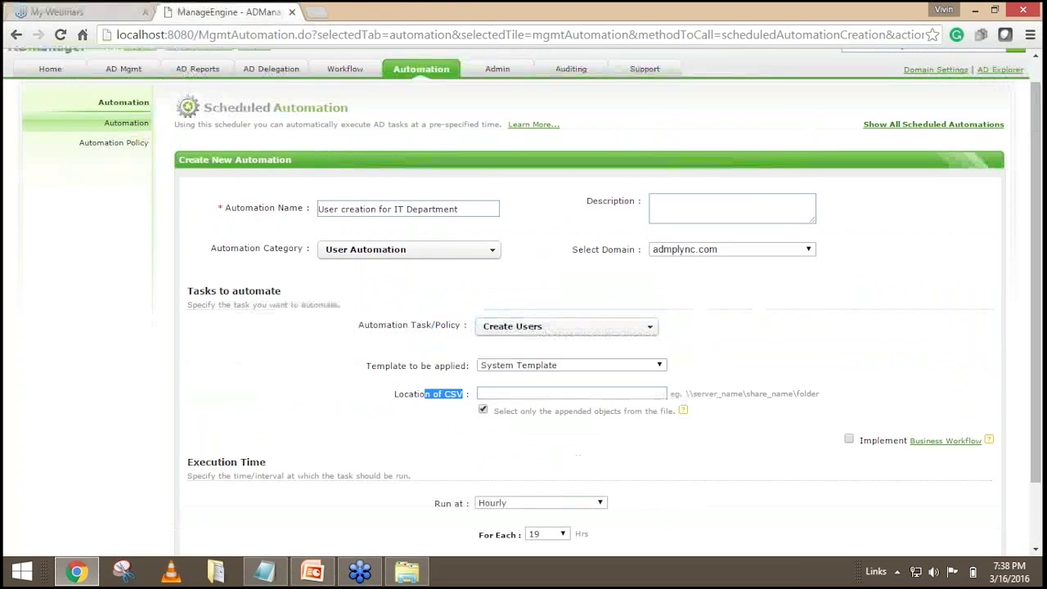
click(446, 394)
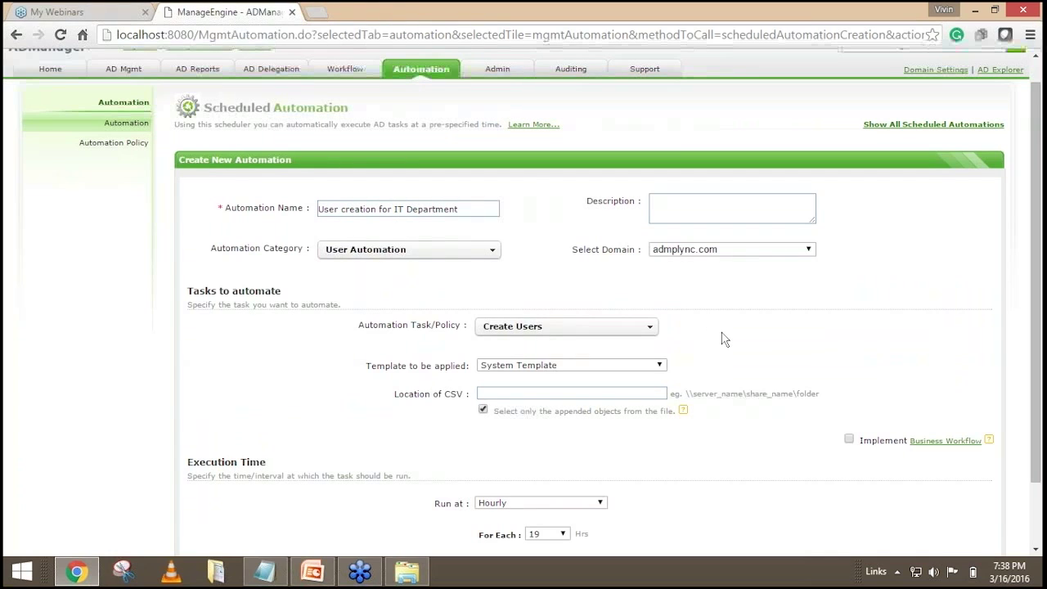
Review the template-to-apply setting, then go to the AD Mgmt section.
drag(400, 365, 465, 393)
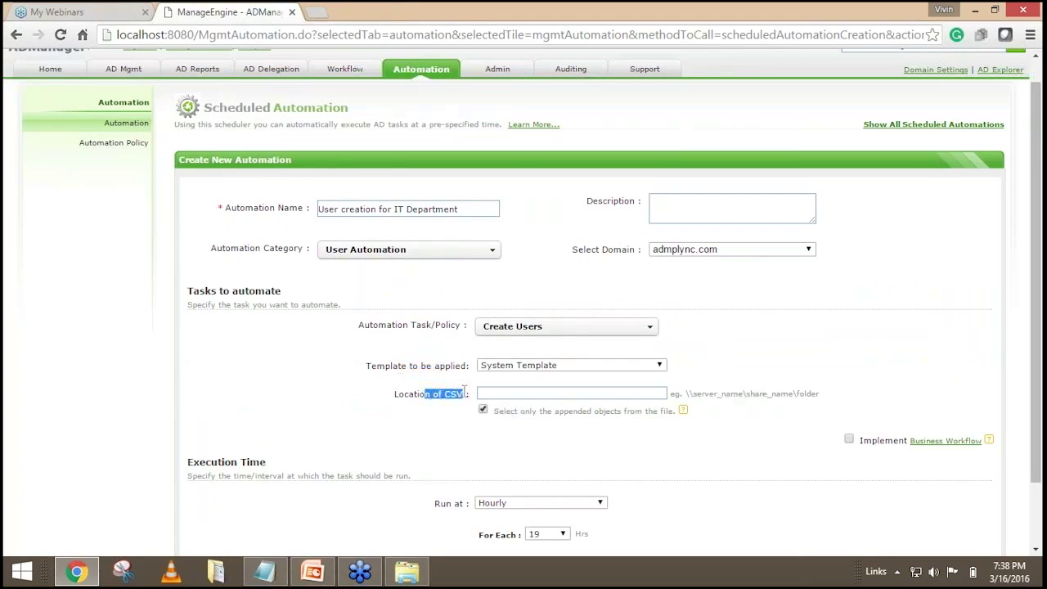
click(388, 428)
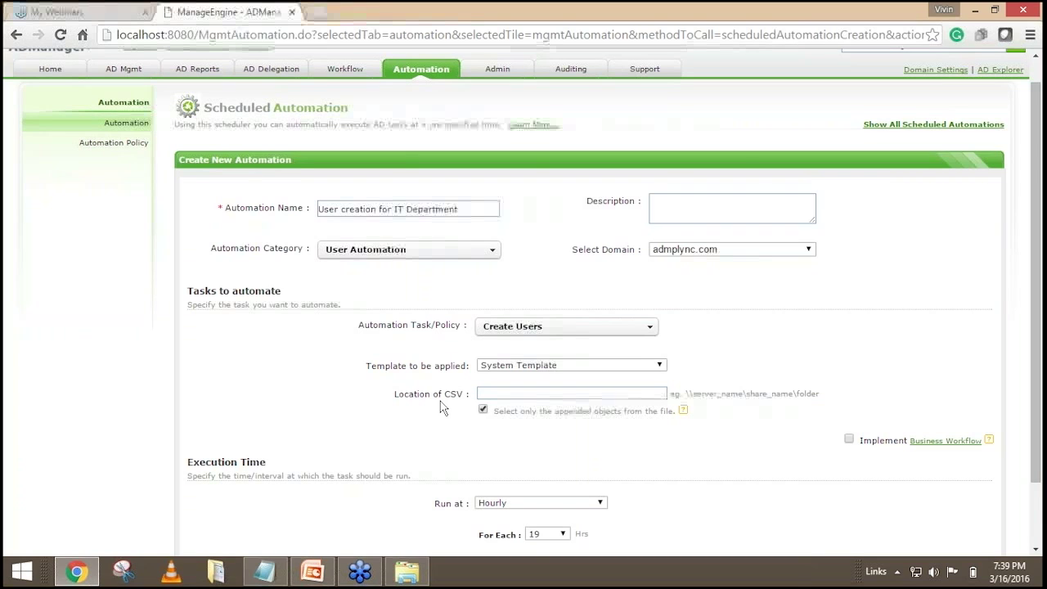
drag(391, 366, 472, 394)
click(419, 418)
scroll(419, 419, up, 1)
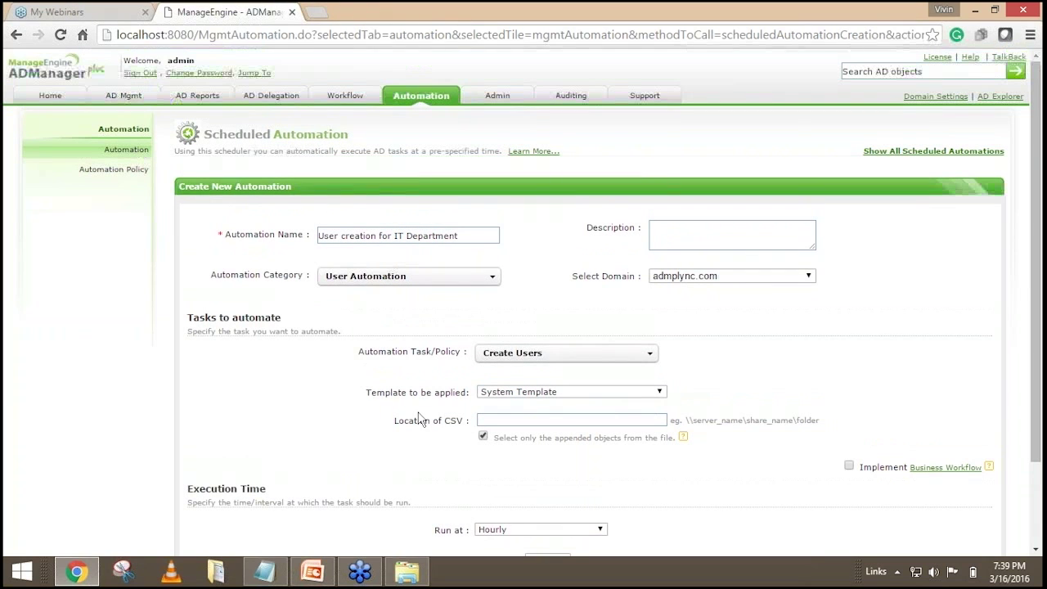
drag(431, 391, 454, 390)
click(127, 102)
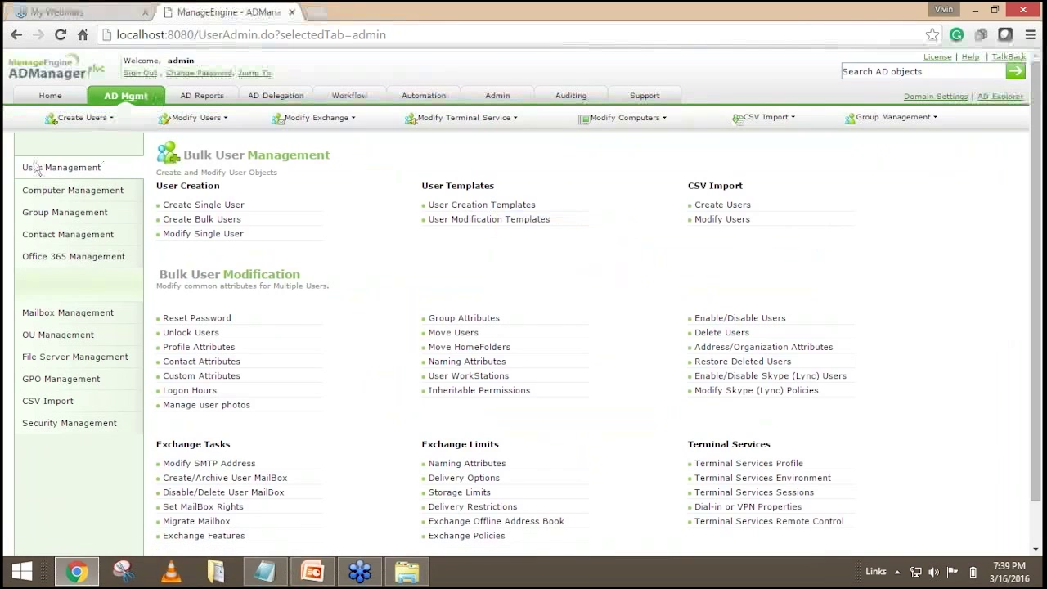
Start a new template from the User Creation Templates list.
click(481, 206)
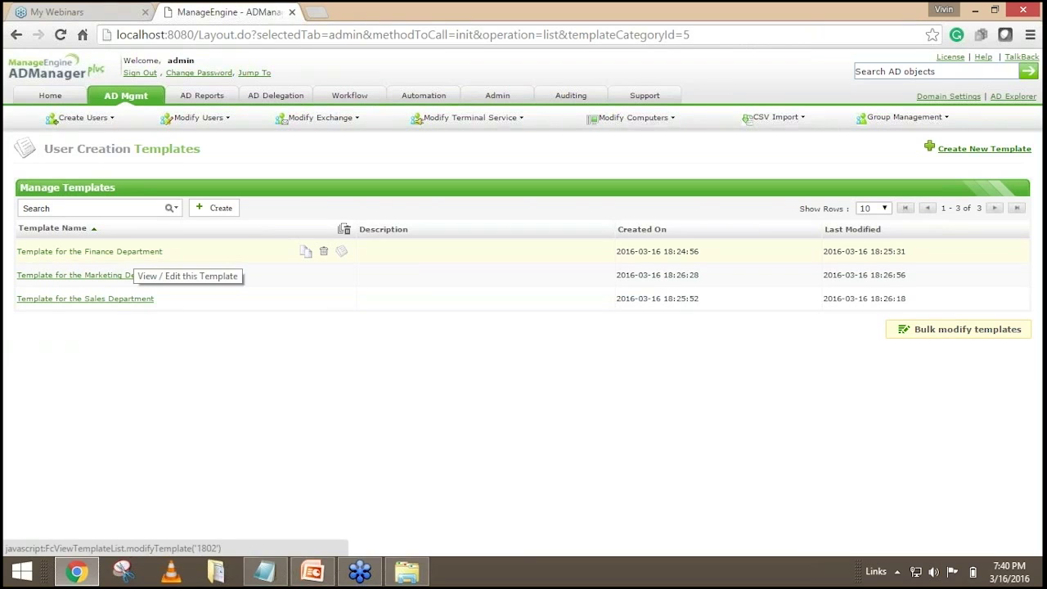
click(960, 154)
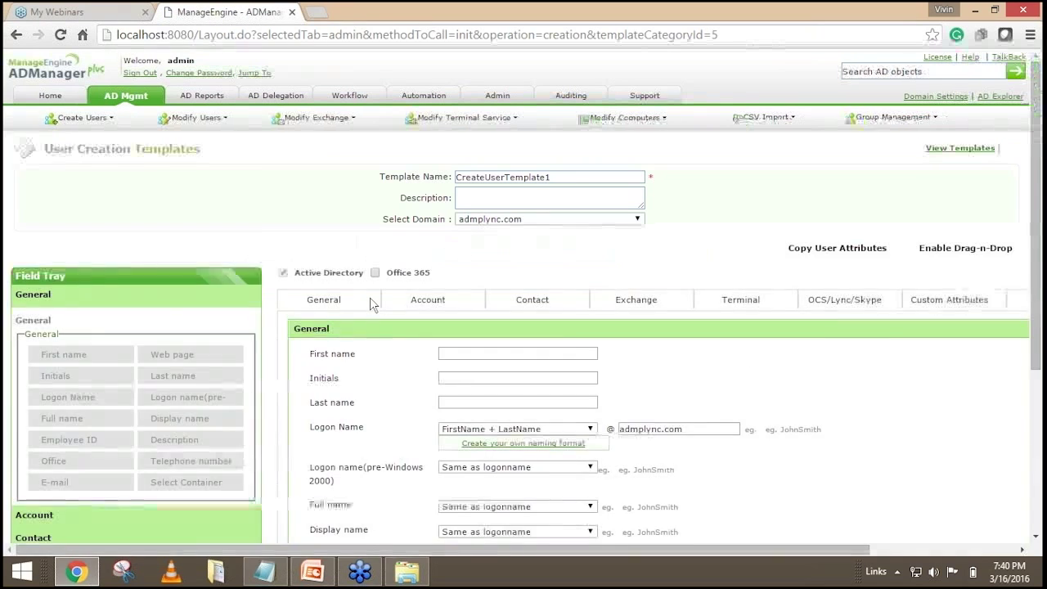
double_click(571, 177)
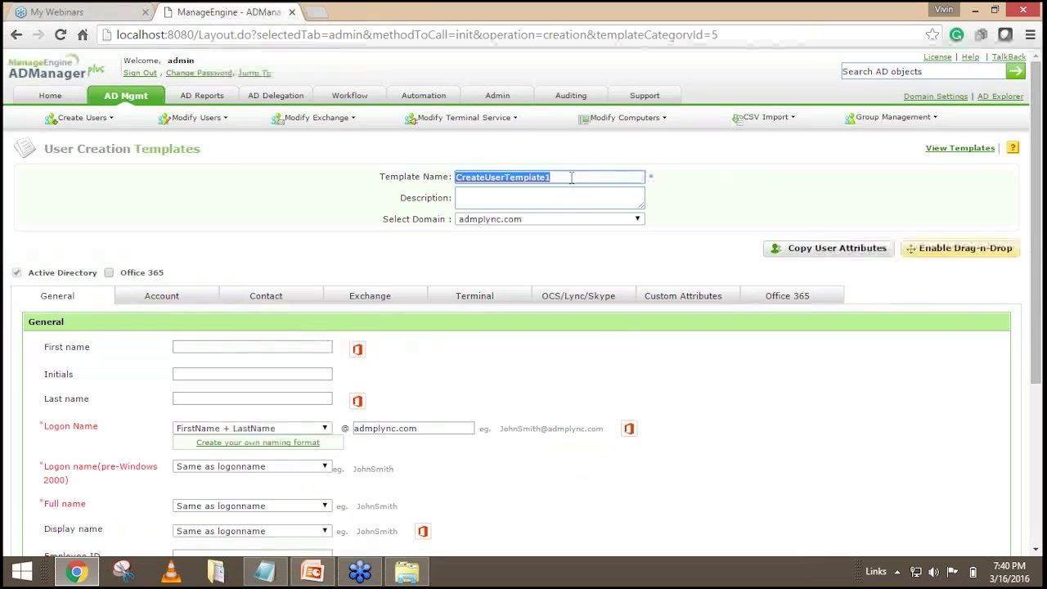
text(Template)
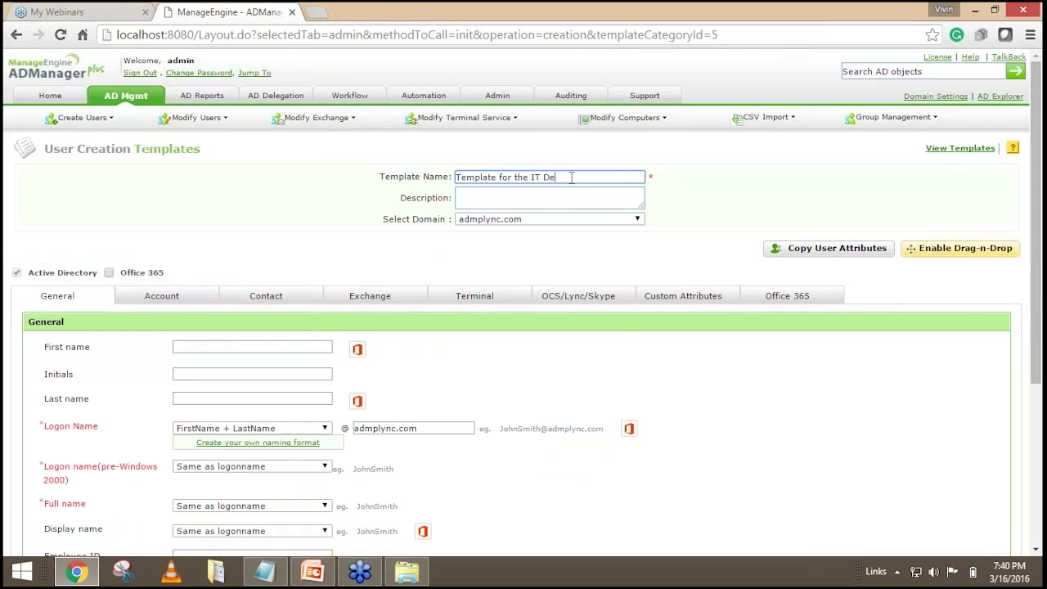
text(for the IT Department)
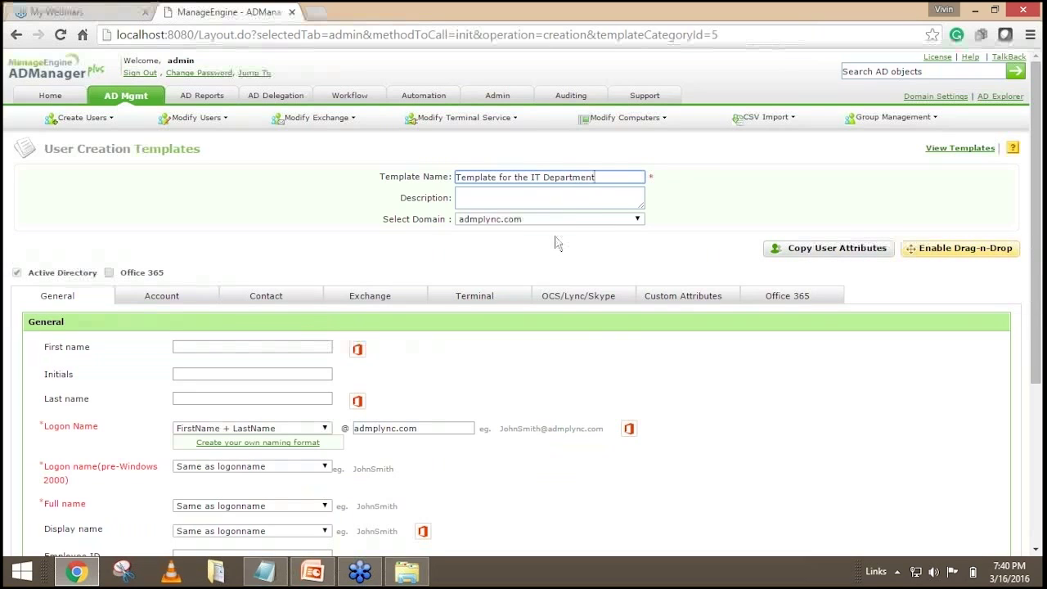
click(505, 221)
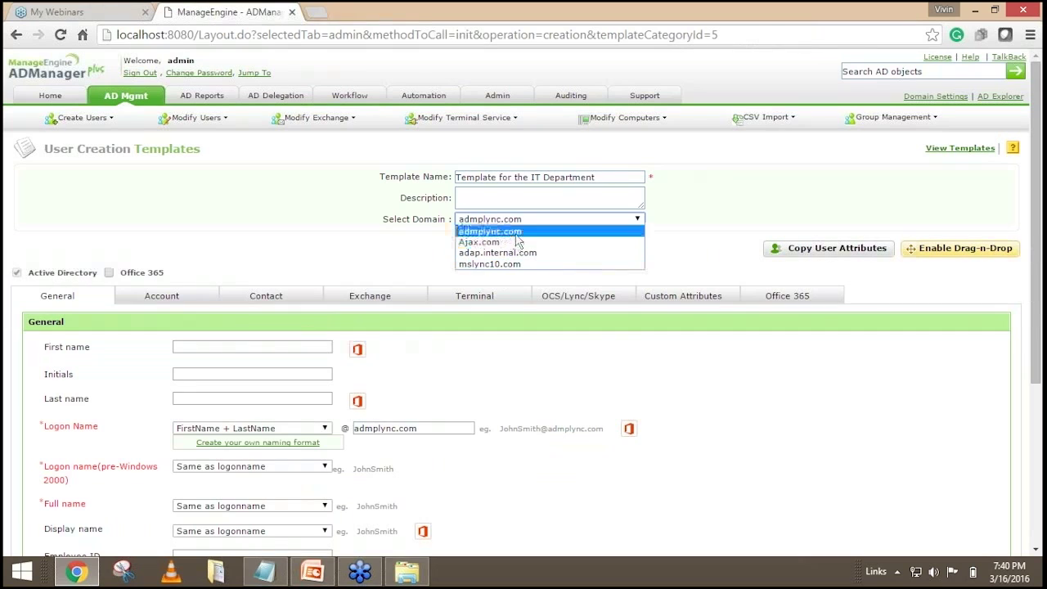
triple_click(606, 178)
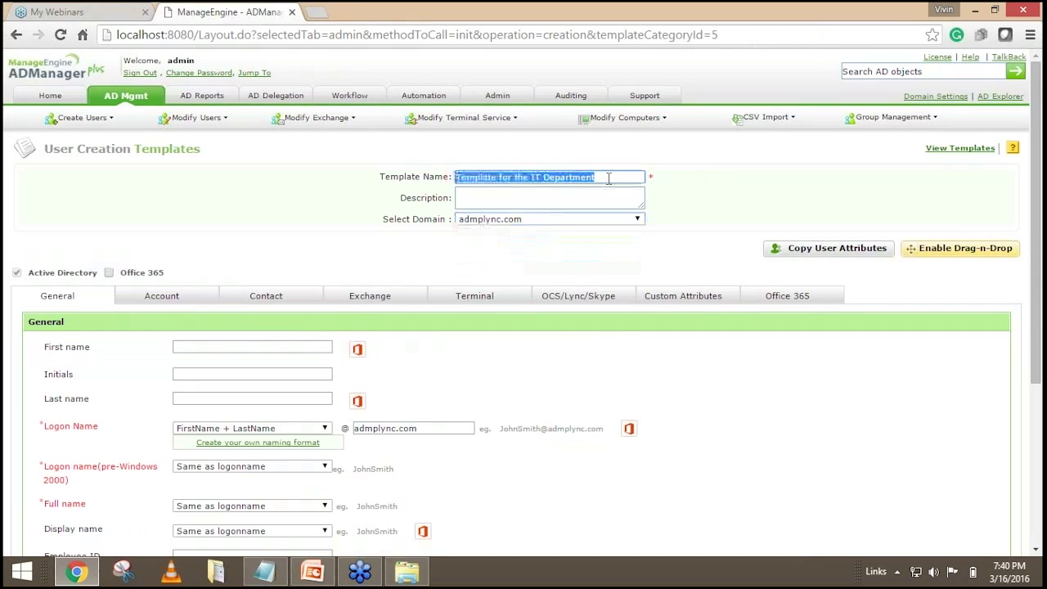
key(BackSpace)
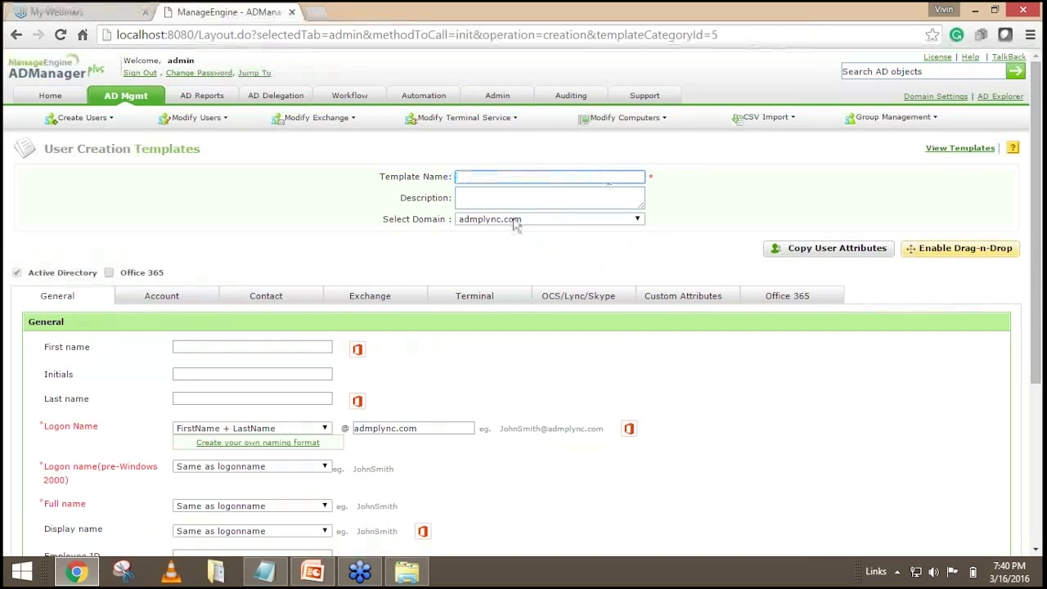
click(514, 219)
click(503, 270)
click(499, 349)
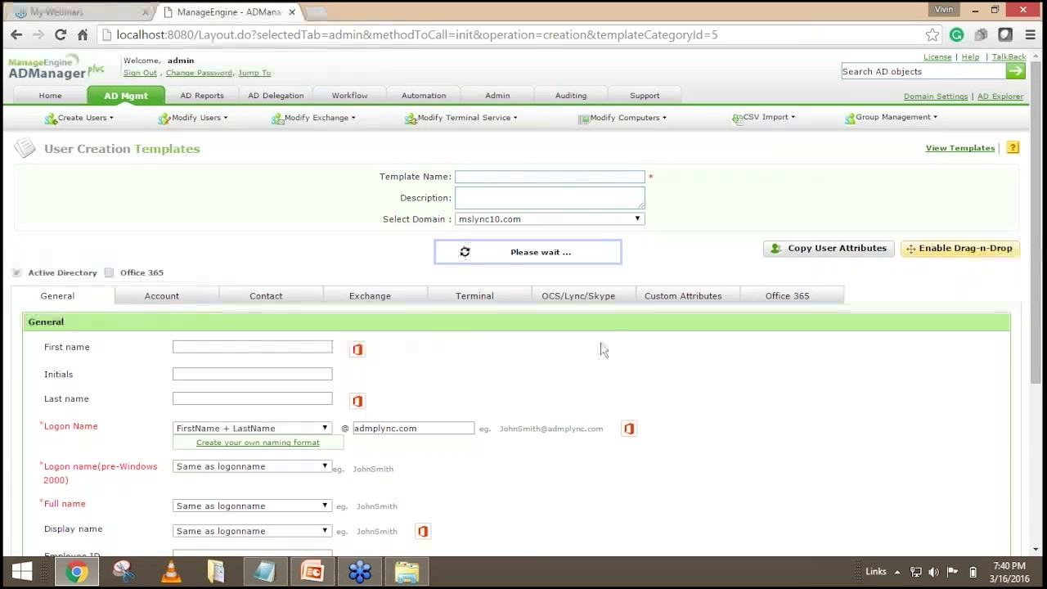
click(497, 178)
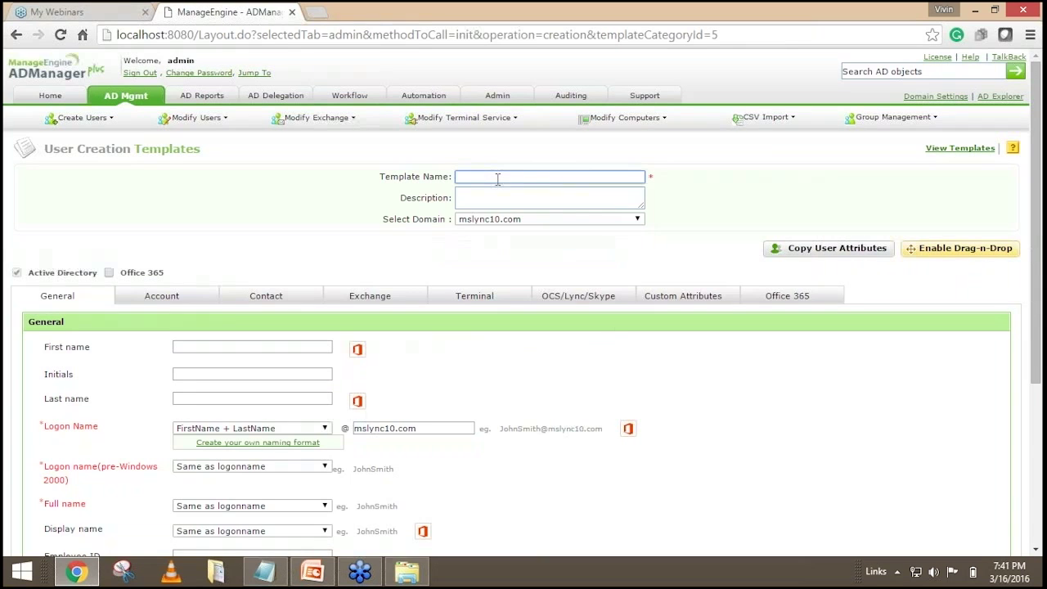
text(Template for the IT Department)
scroll(220, 219, down, 2)
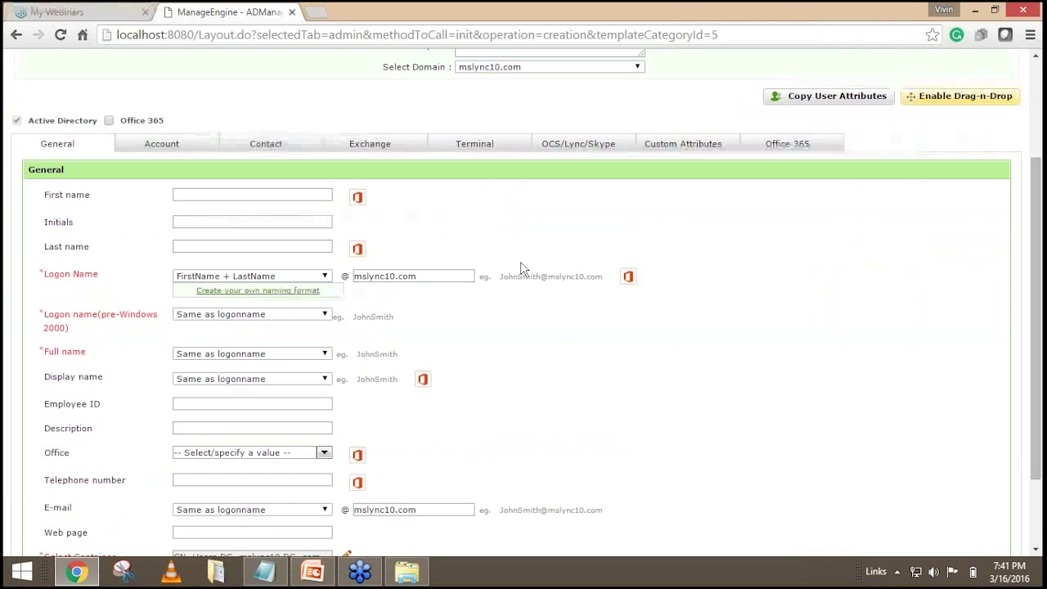
scroll(523, 268, up, 2)
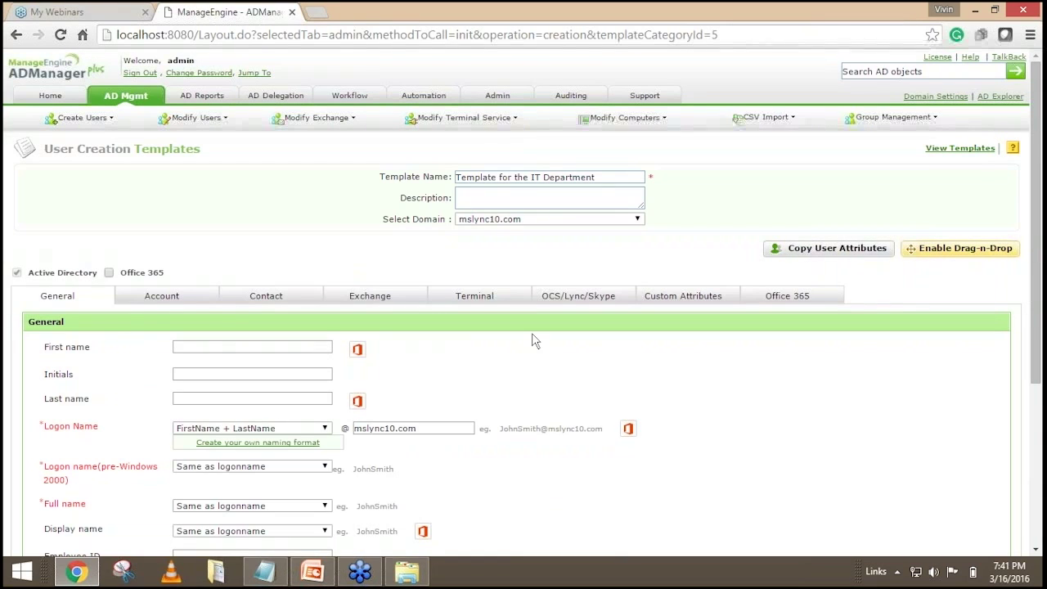
drag(603, 177, 526, 189)
click(180, 229)
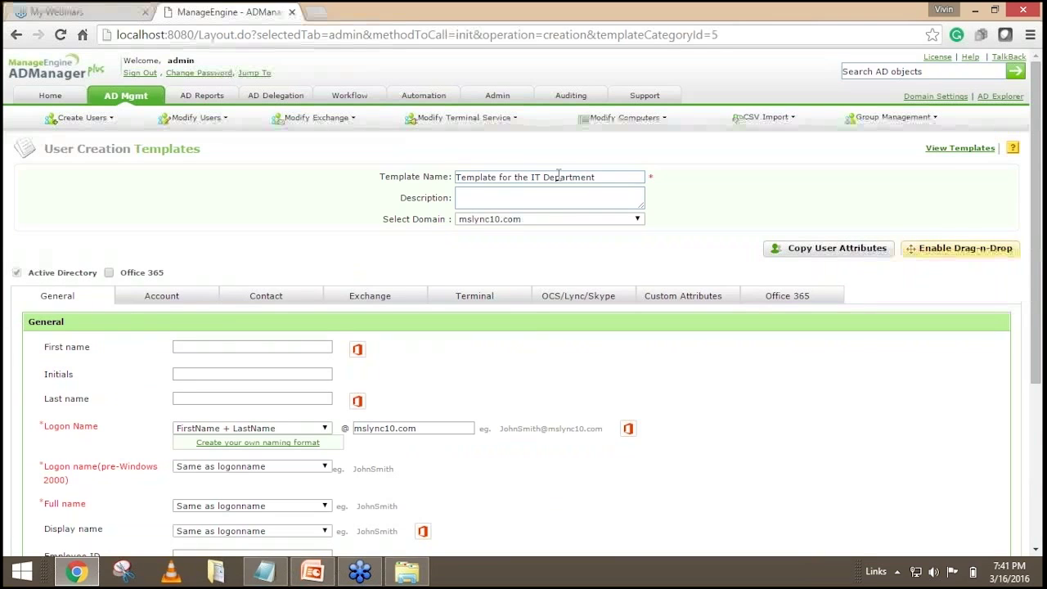
triple_click(558, 173)
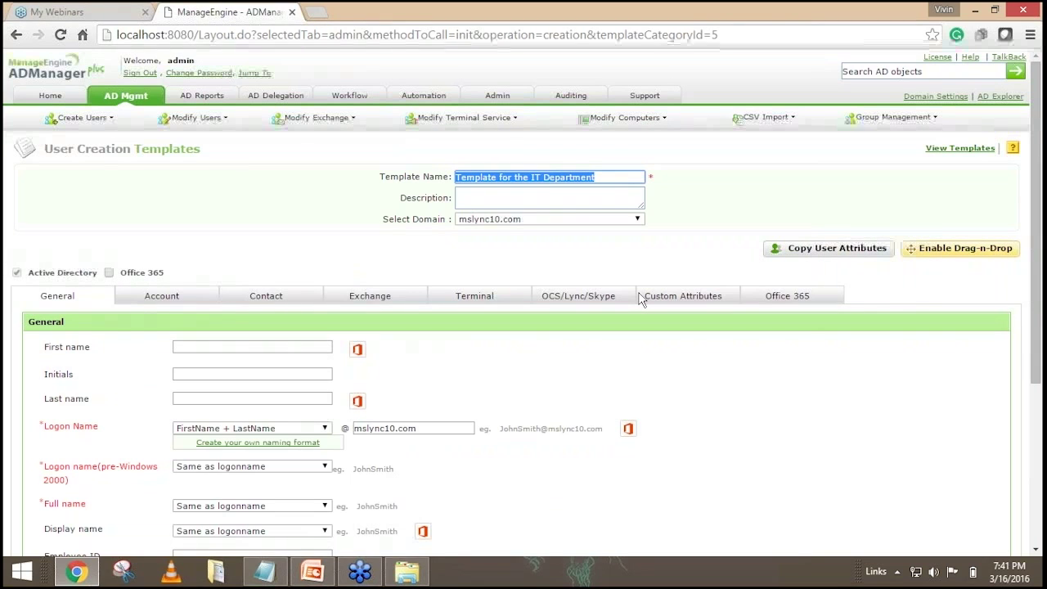
drag(626, 177, 442, 180)
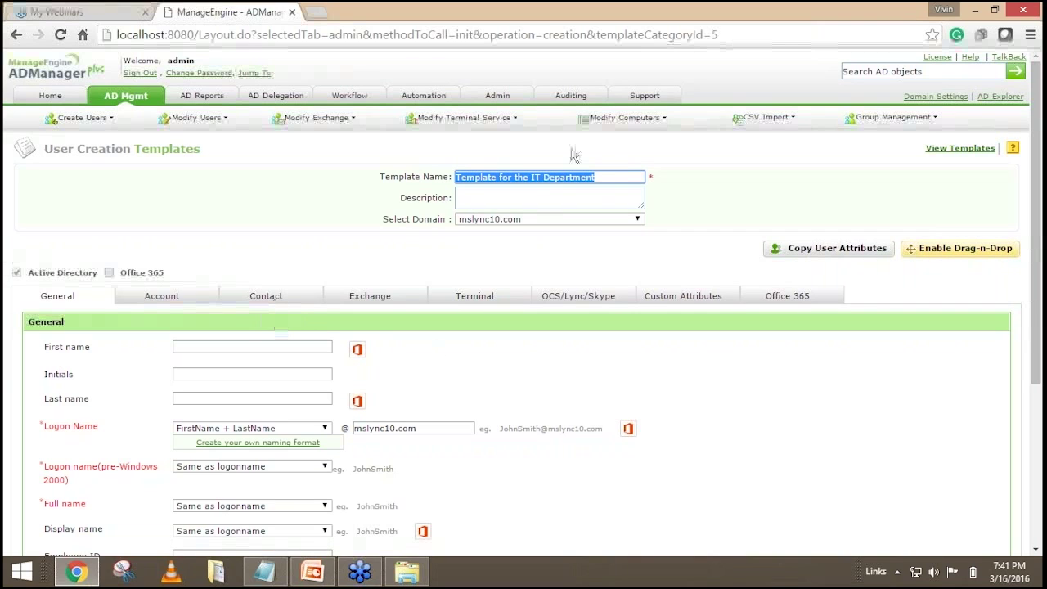
click(598, 172)
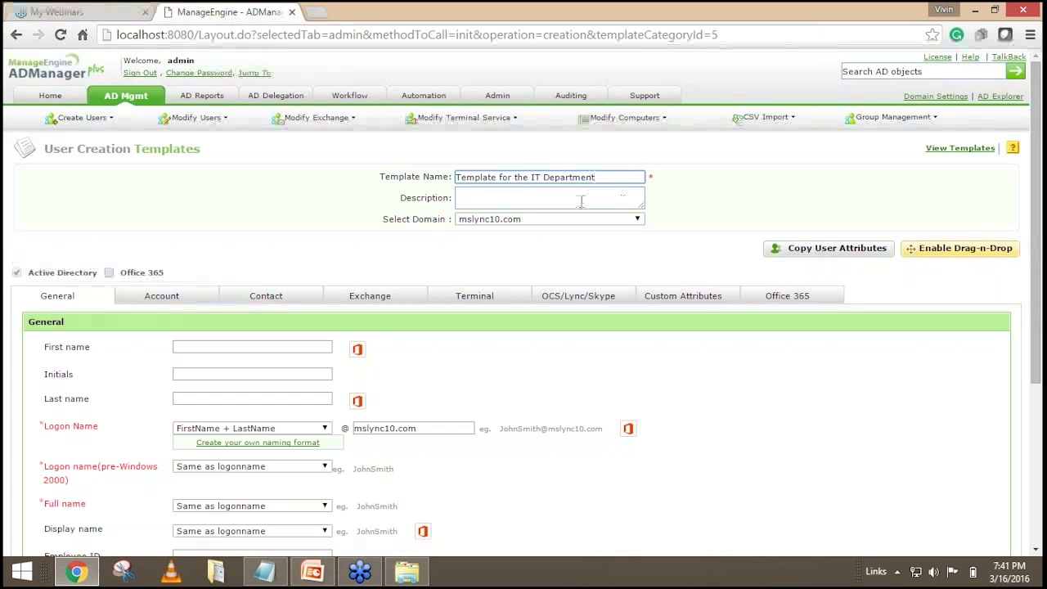
scroll(269, 245, down, 2)
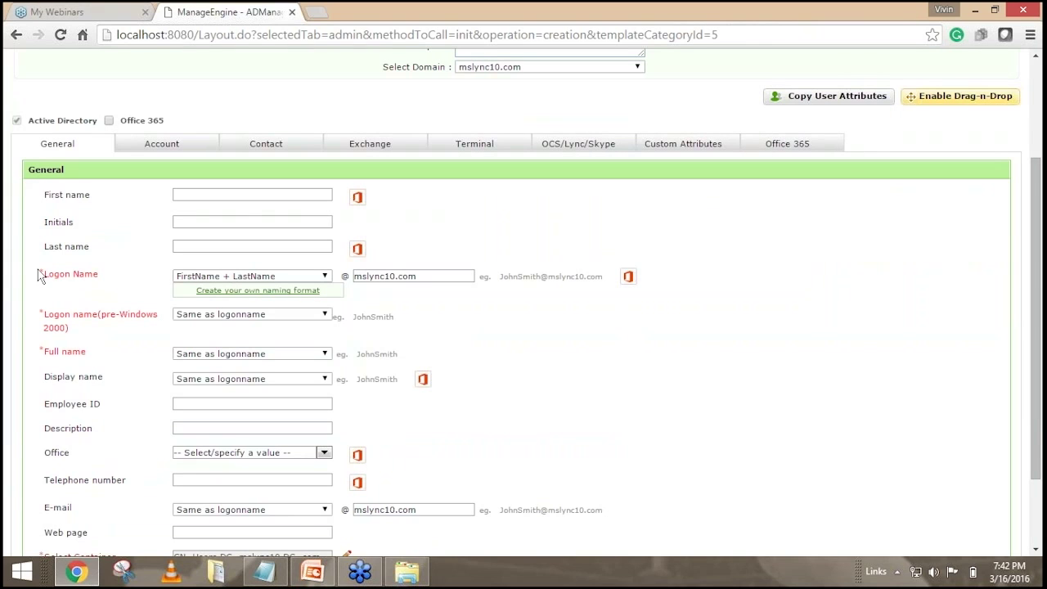
double_click(49, 281)
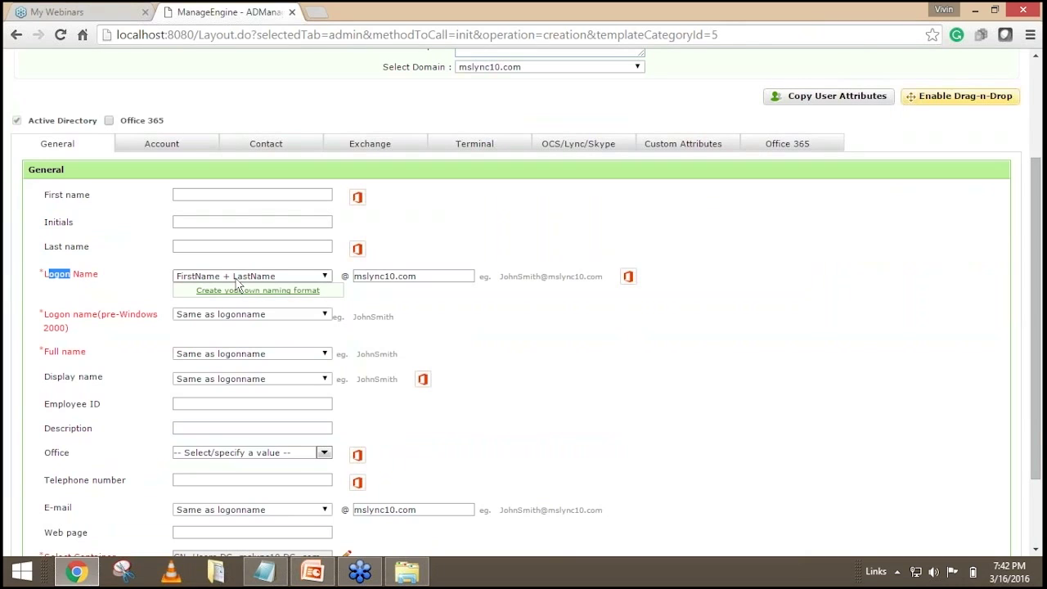
Check the example logon name, then set Logon Name to 'Naming format for IT users'.
click(238, 278)
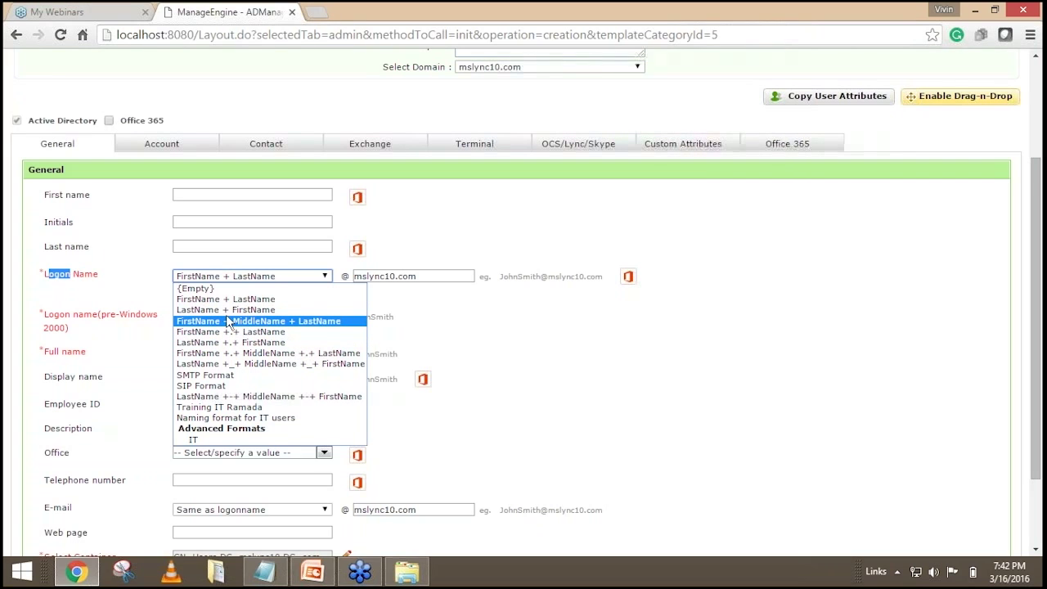
click(154, 304)
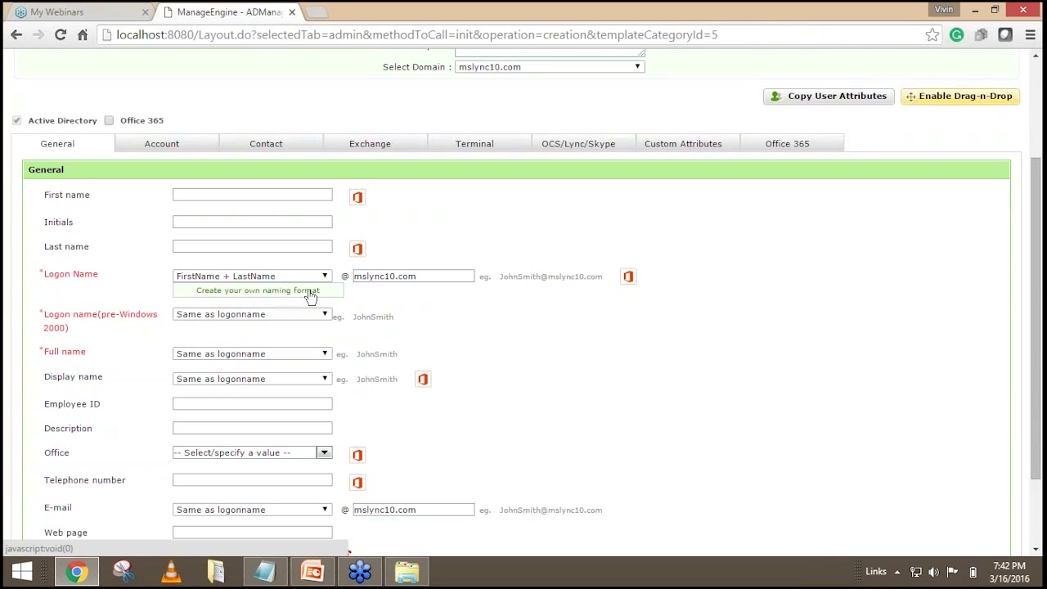
click(295, 276)
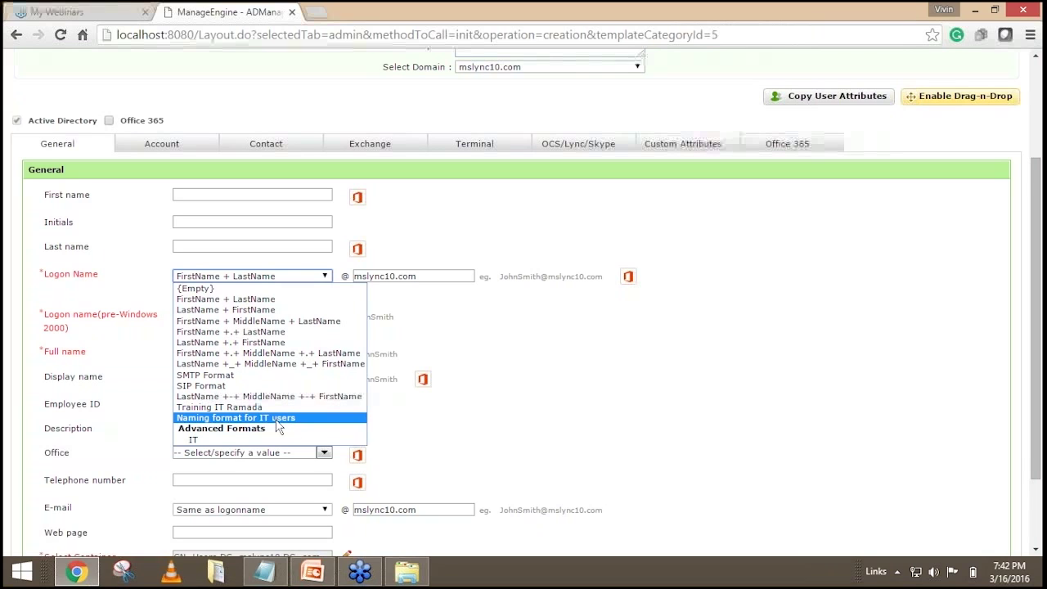
click(504, 282)
drag(500, 280, 599, 281)
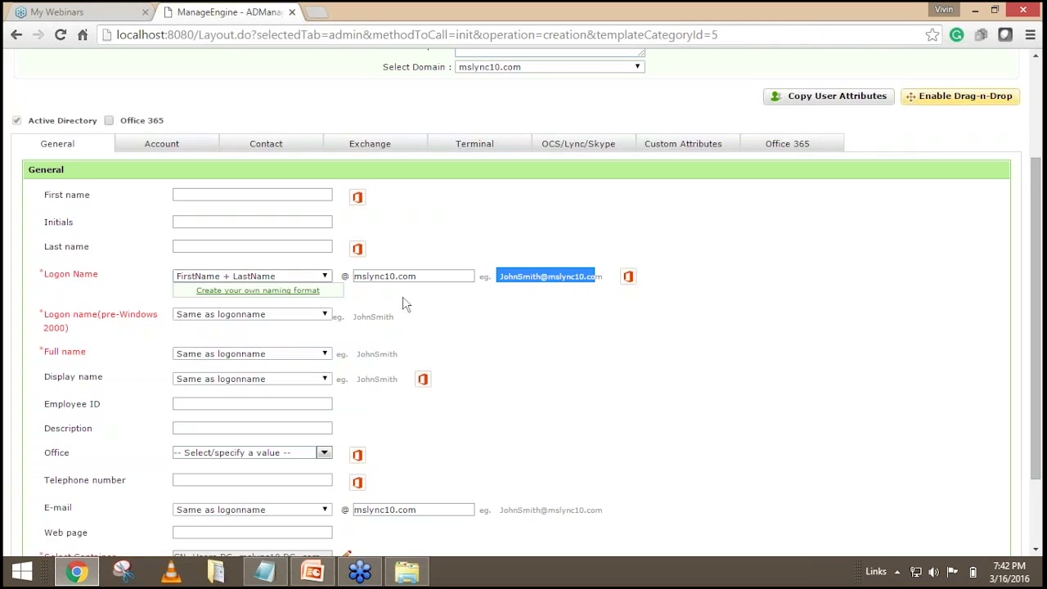
click(515, 303)
drag(499, 285, 609, 286)
click(591, 301)
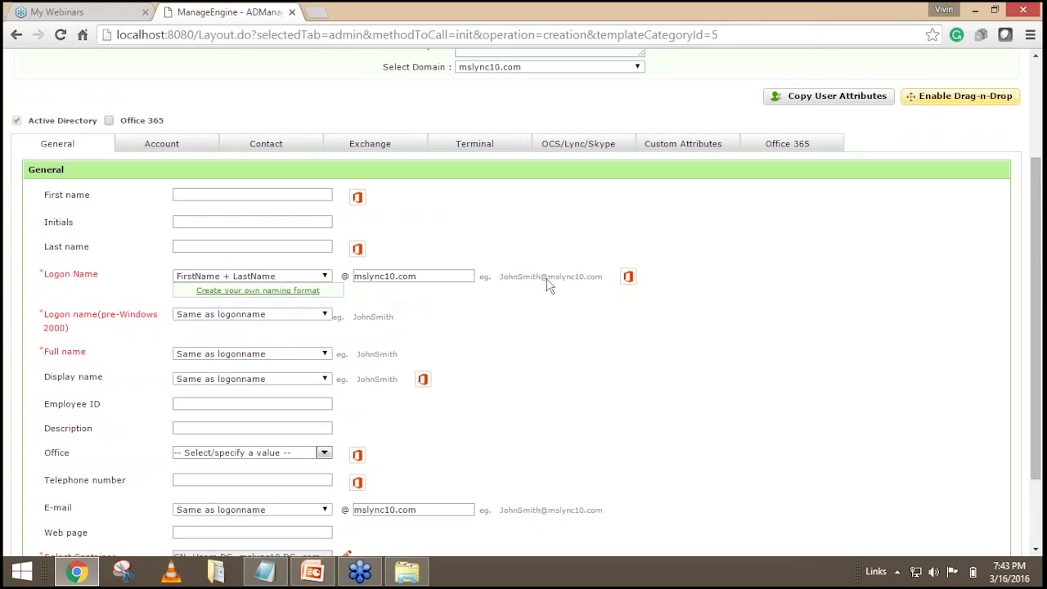
click(254, 277)
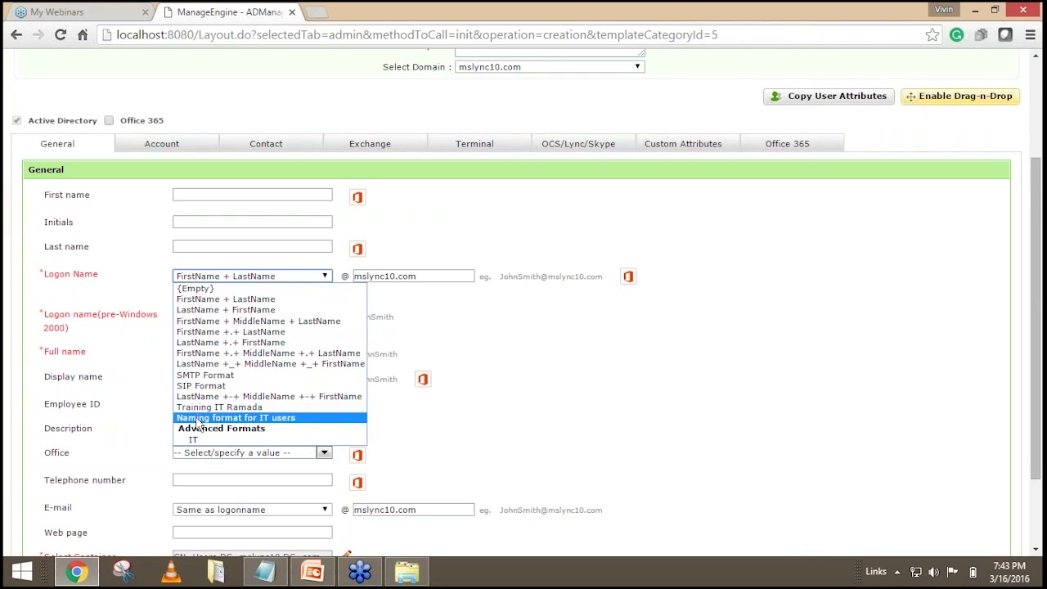
click(275, 420)
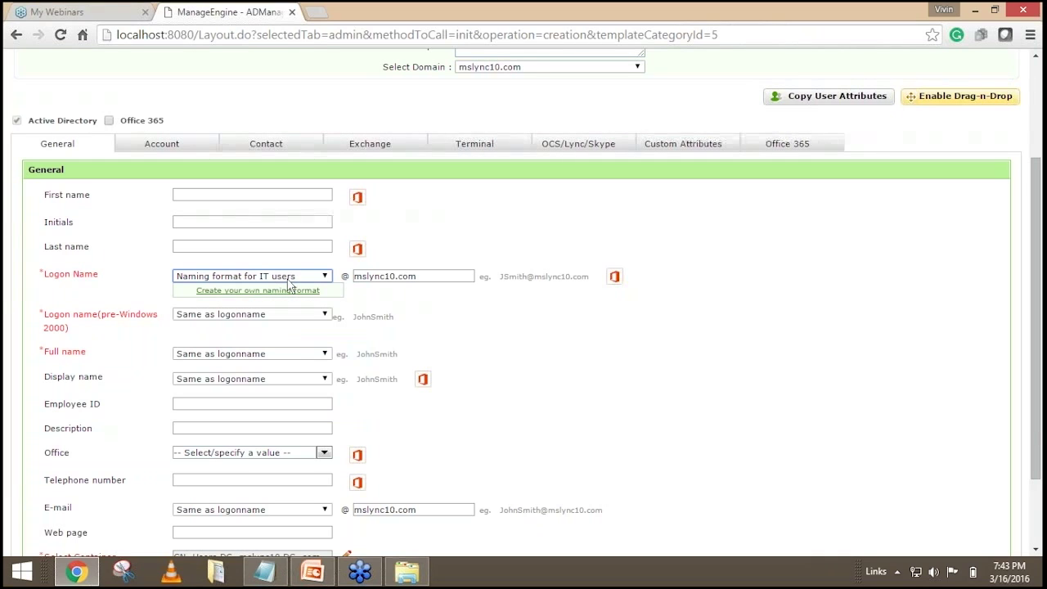
Set pre-Windows 2000 logon, full name, display name and e-mail to 'Naming format for IT users'.
click(250, 319)
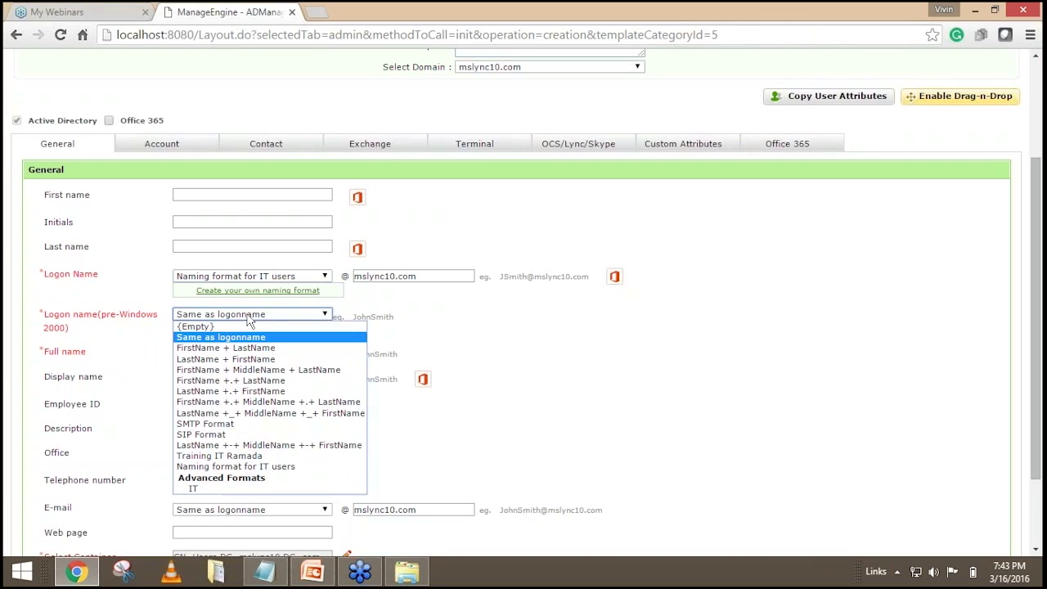
click(249, 466)
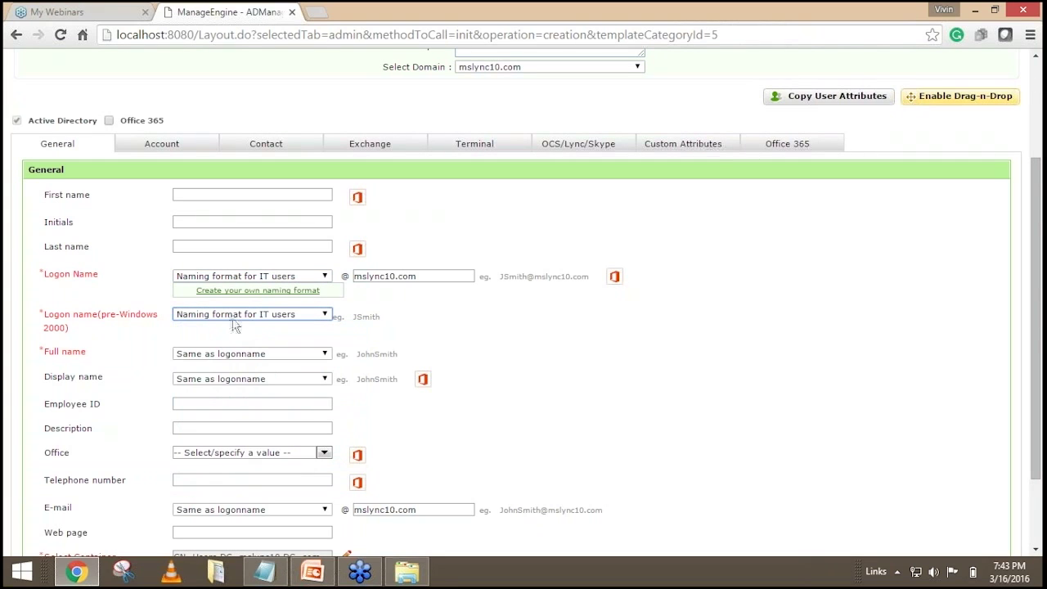
click(260, 359)
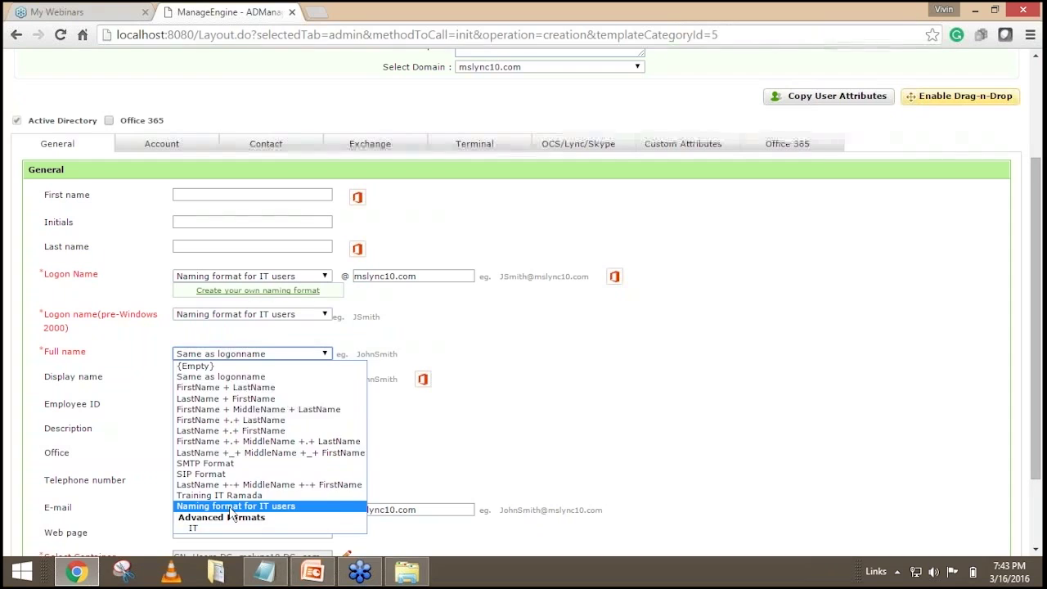
click(245, 505)
click(260, 378)
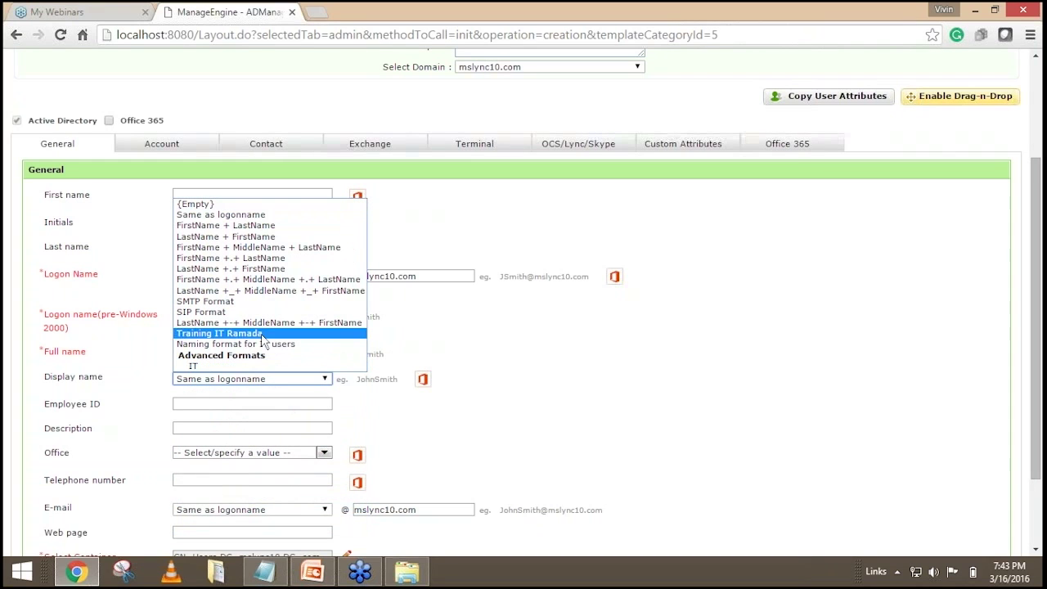
click(265, 344)
scroll(553, 332, down, 2)
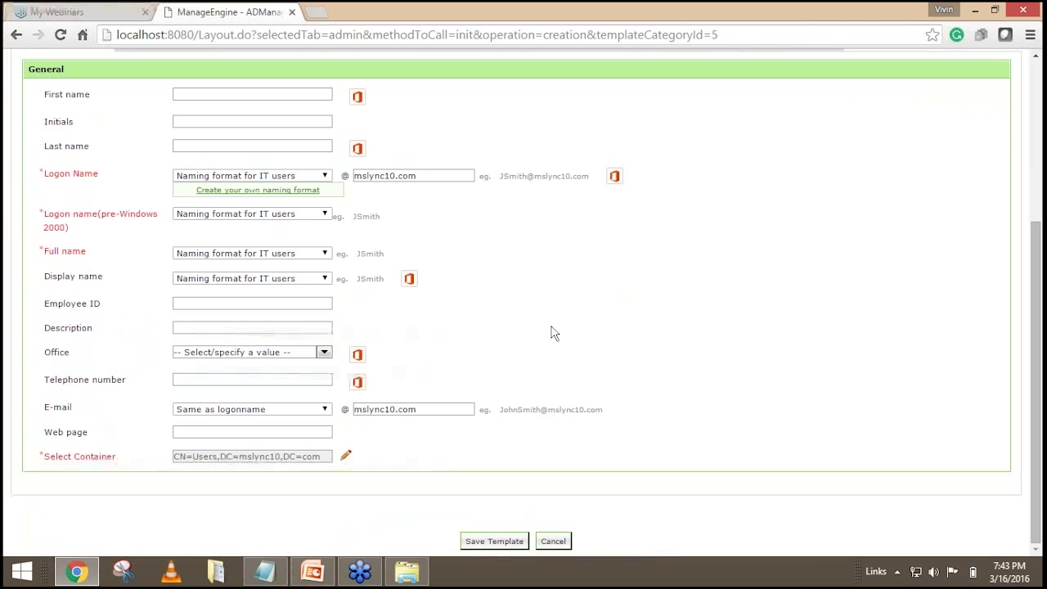
scroll(552, 333, up, 2)
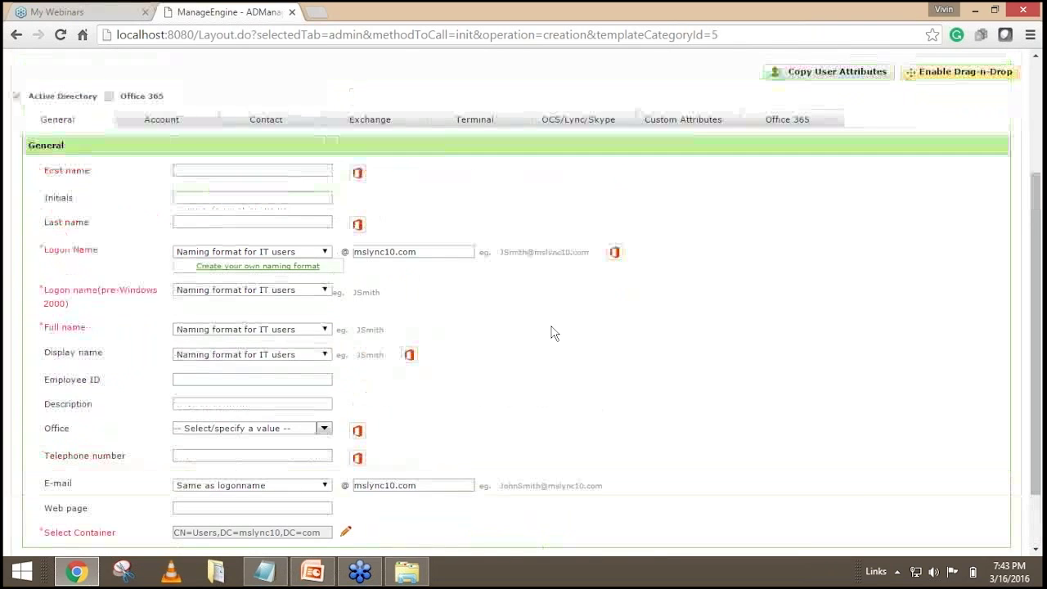
scroll(551, 334, down, 2)
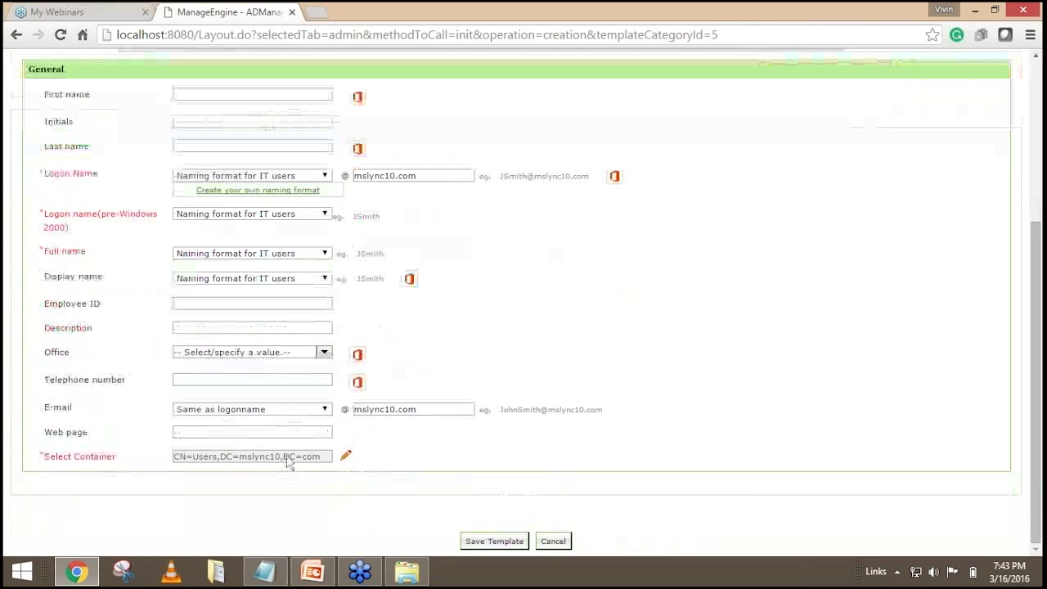
click(325, 409)
click(235, 375)
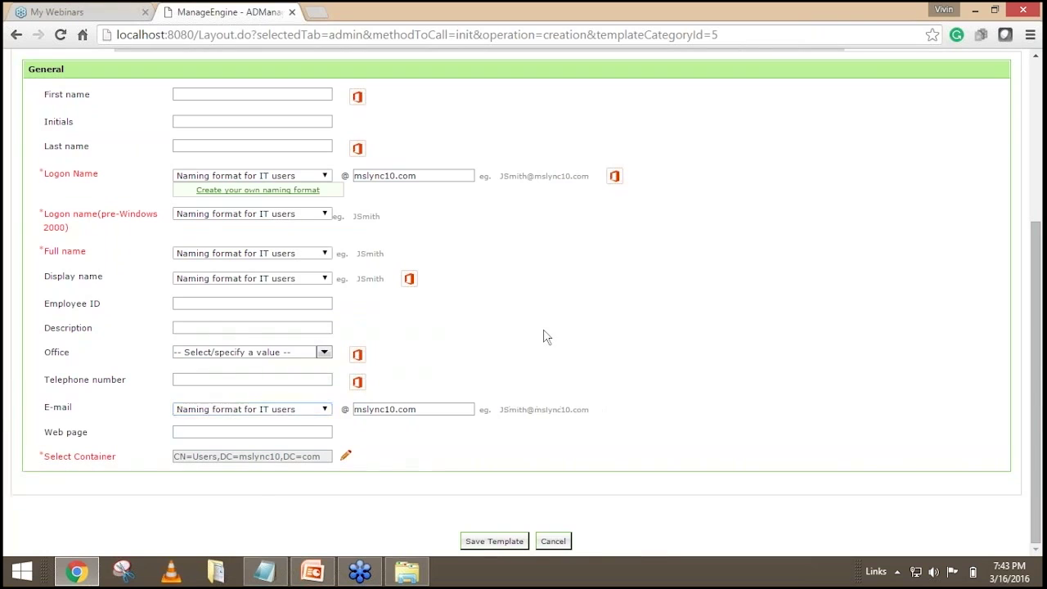
scroll(544, 334, up, 3)
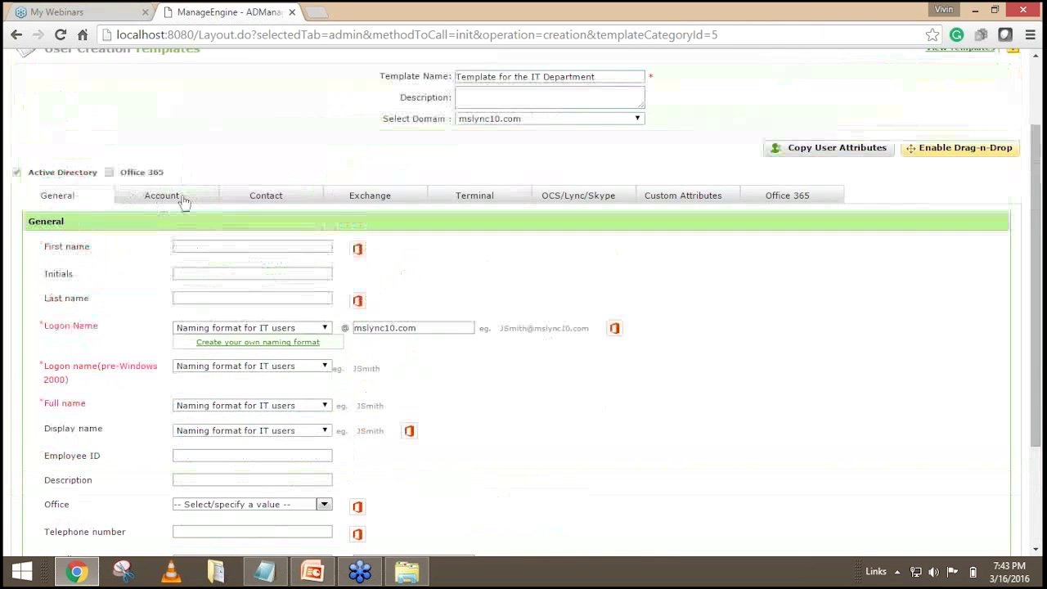
On the Account tab, replace the random password with a typed password and confirm it.
click(188, 198)
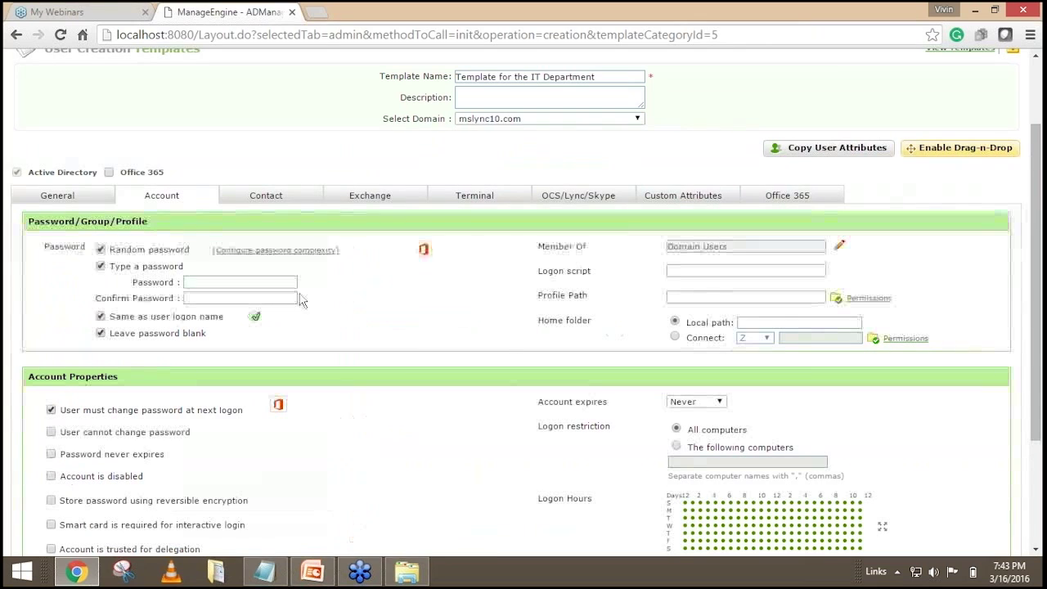
click(102, 250)
click(100, 317)
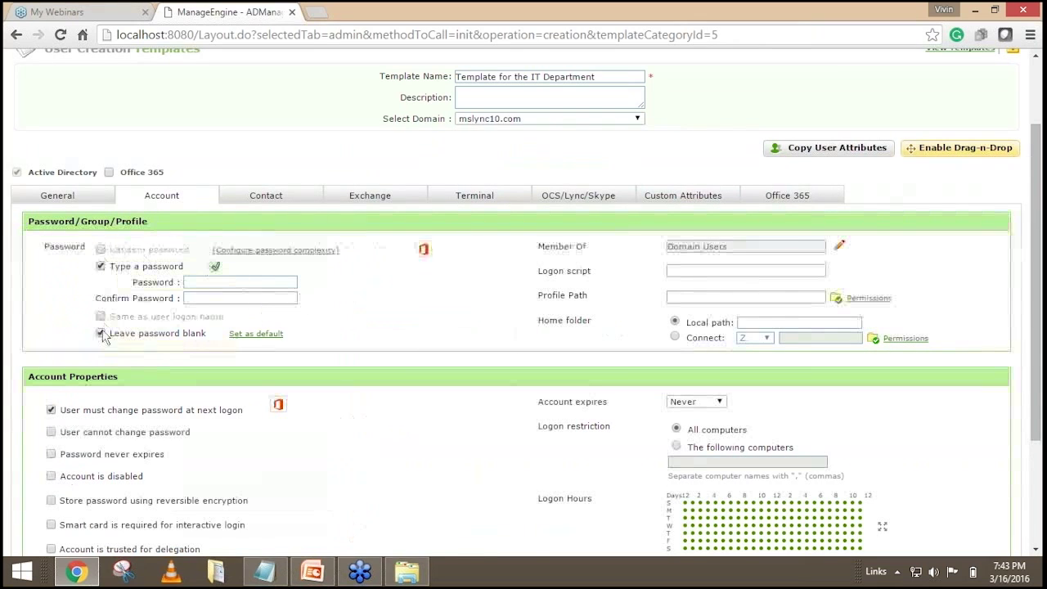
click(100, 333)
click(217, 282)
text(**)
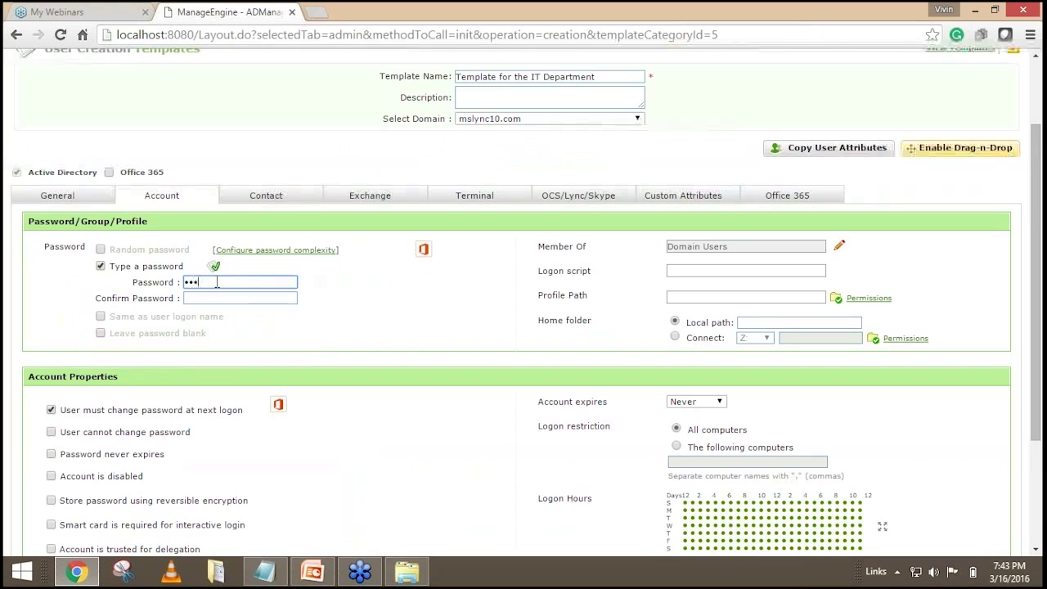
text(**)
key(Tab)
text(*******)
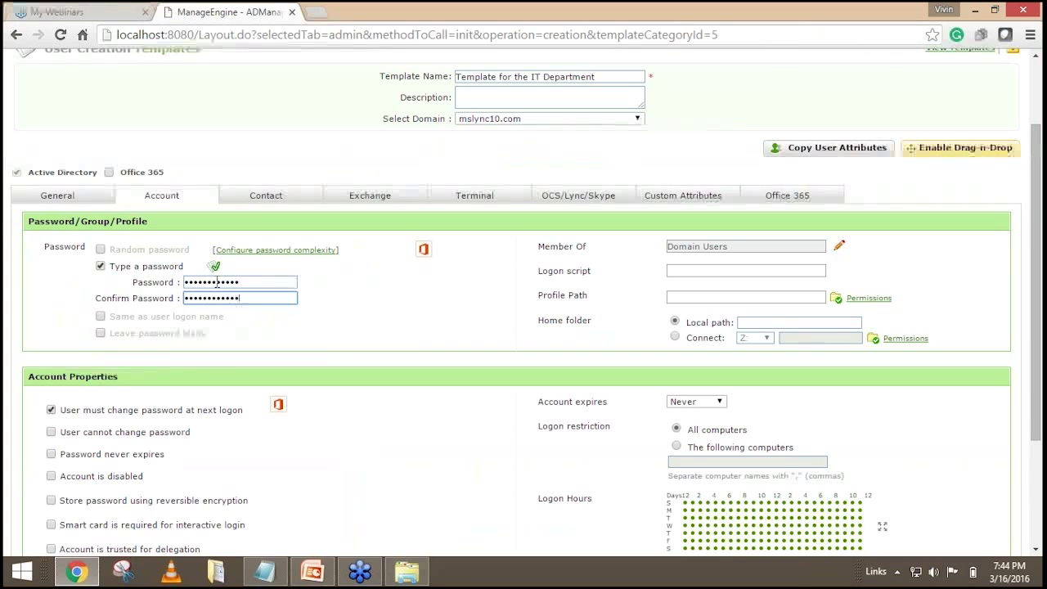
drag(263, 282, 185, 282)
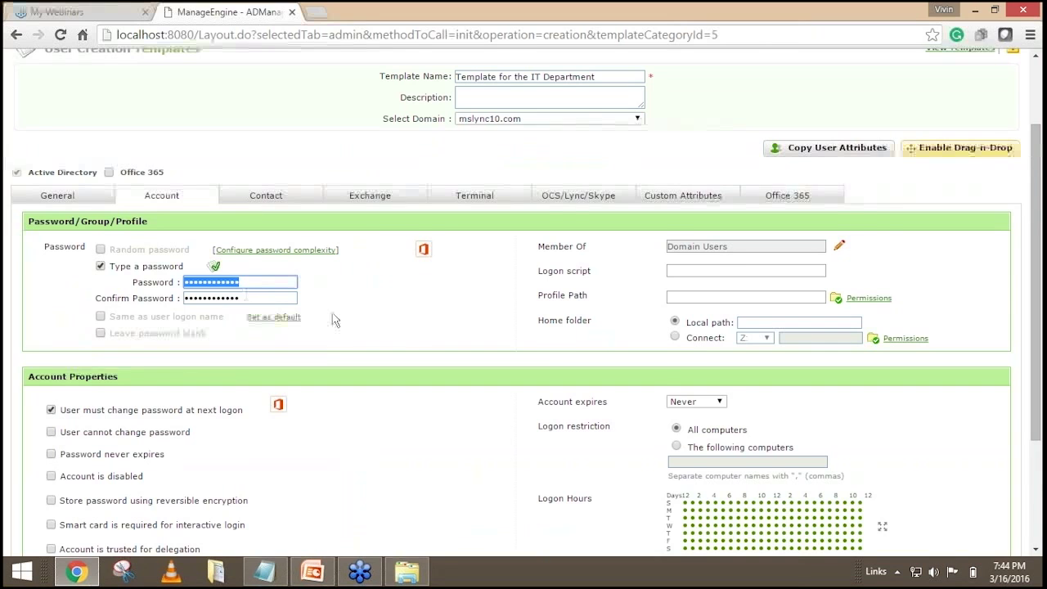
Enable 'User must change password at next logon' for the template.
scroll(333, 321, down, 1)
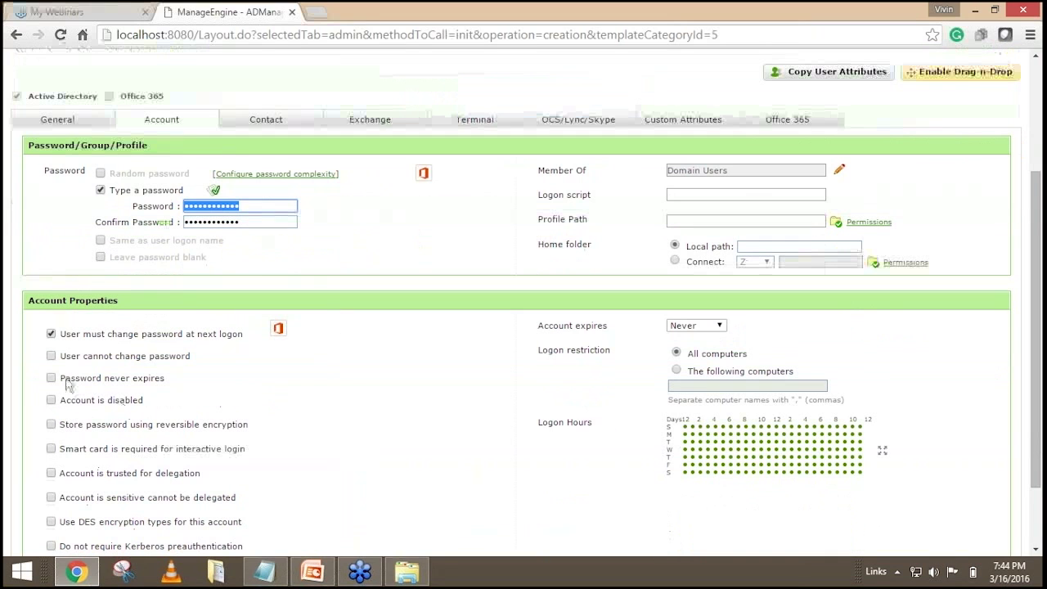
click(51, 334)
drag(66, 335, 245, 335)
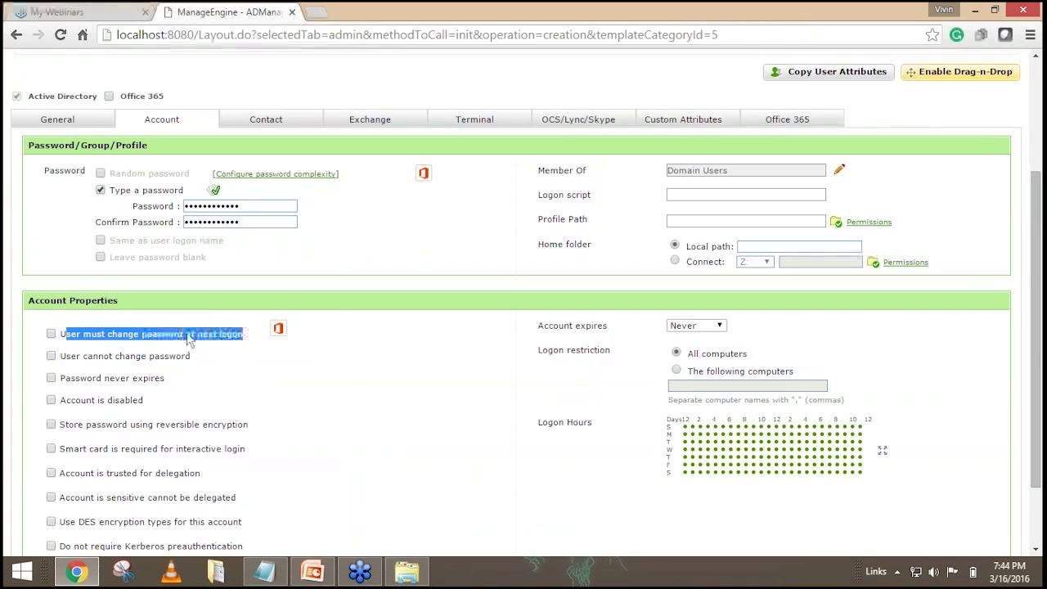
click(51, 334)
click(350, 384)
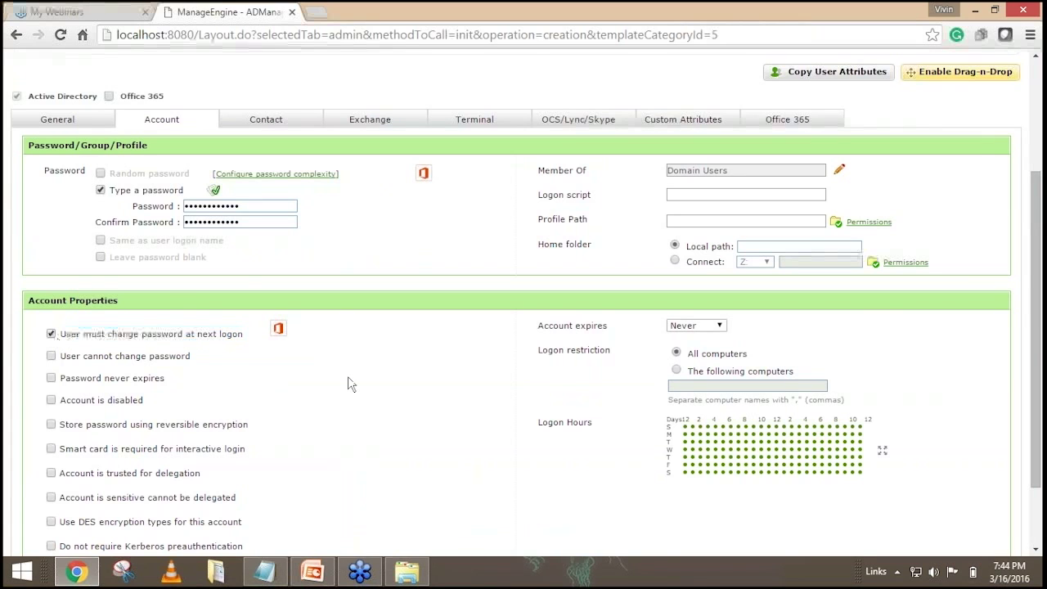
scroll(348, 385, up, 1)
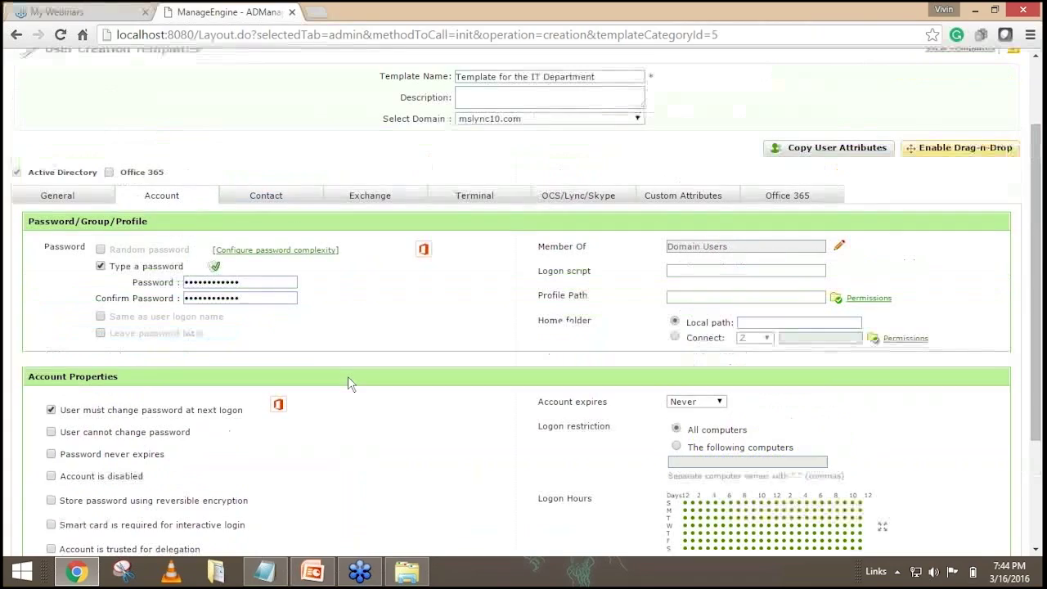
drag(253, 283, 178, 288)
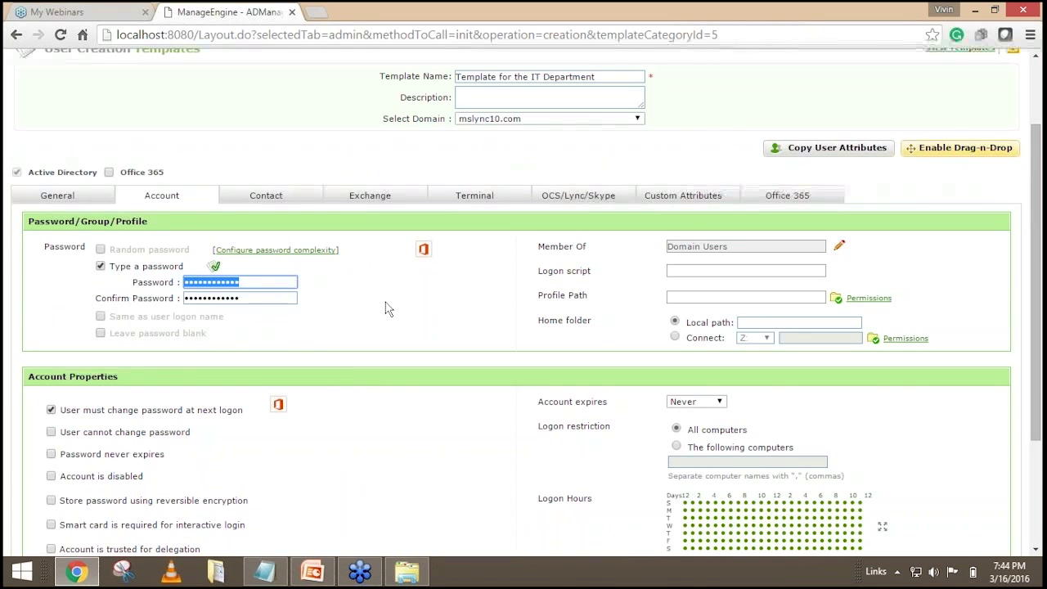
scroll(388, 309, down, 1)
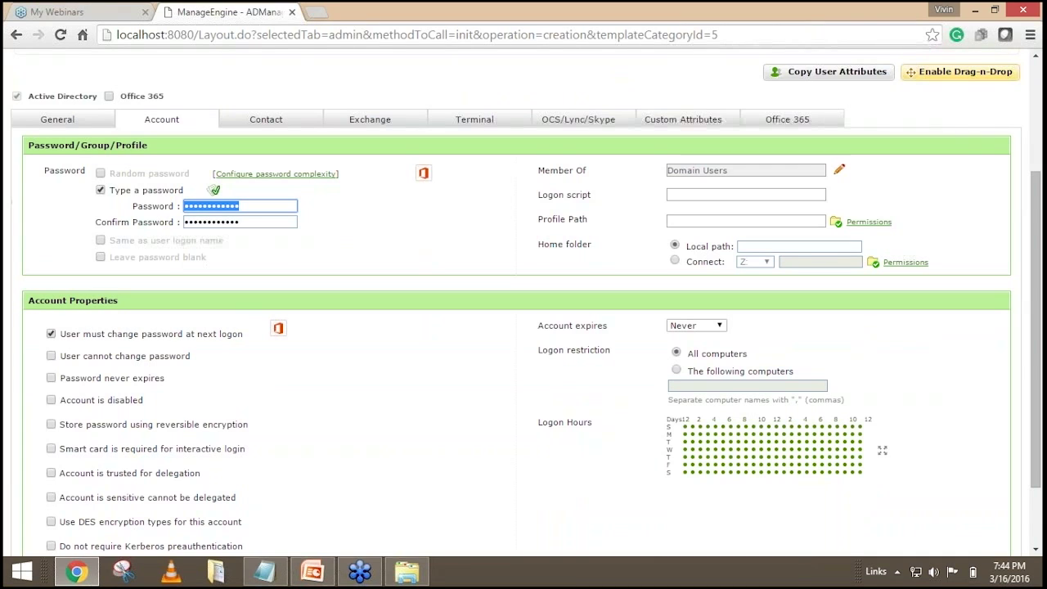
click(78, 341)
drag(77, 338, 239, 339)
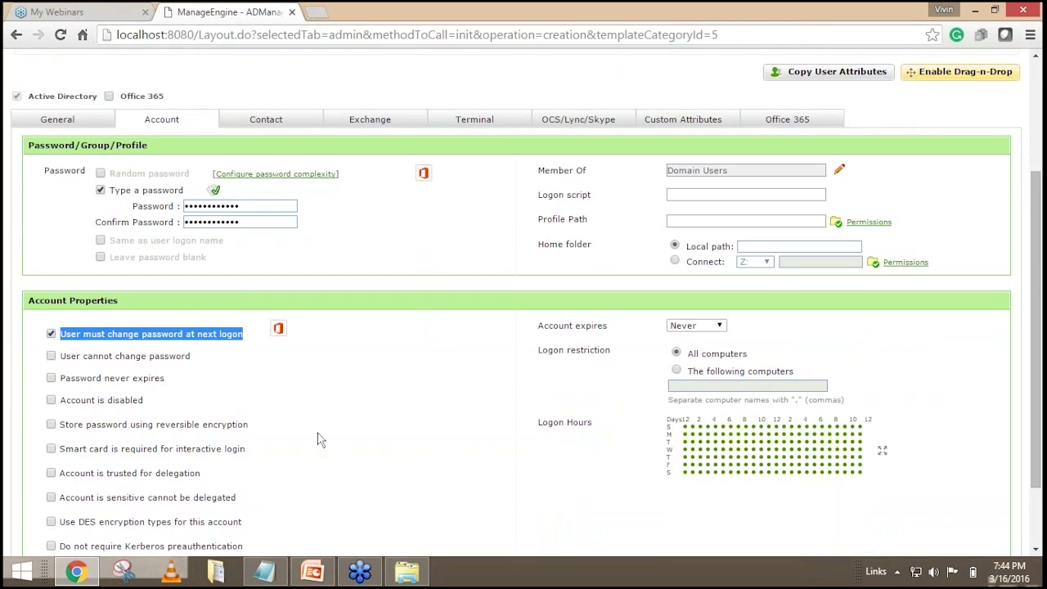
click(398, 303)
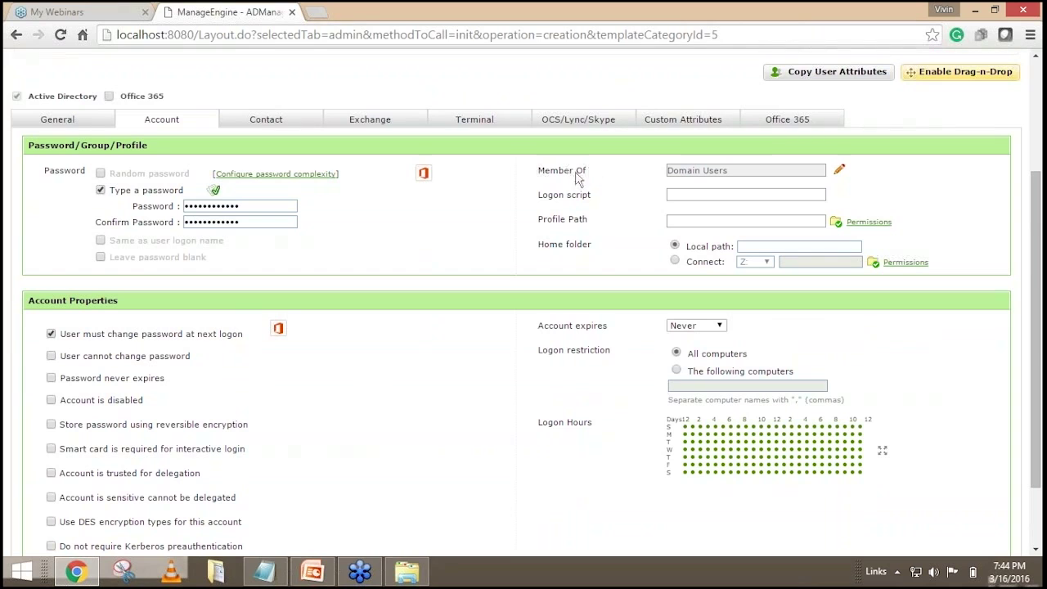
scroll(607, 214, up, 1)
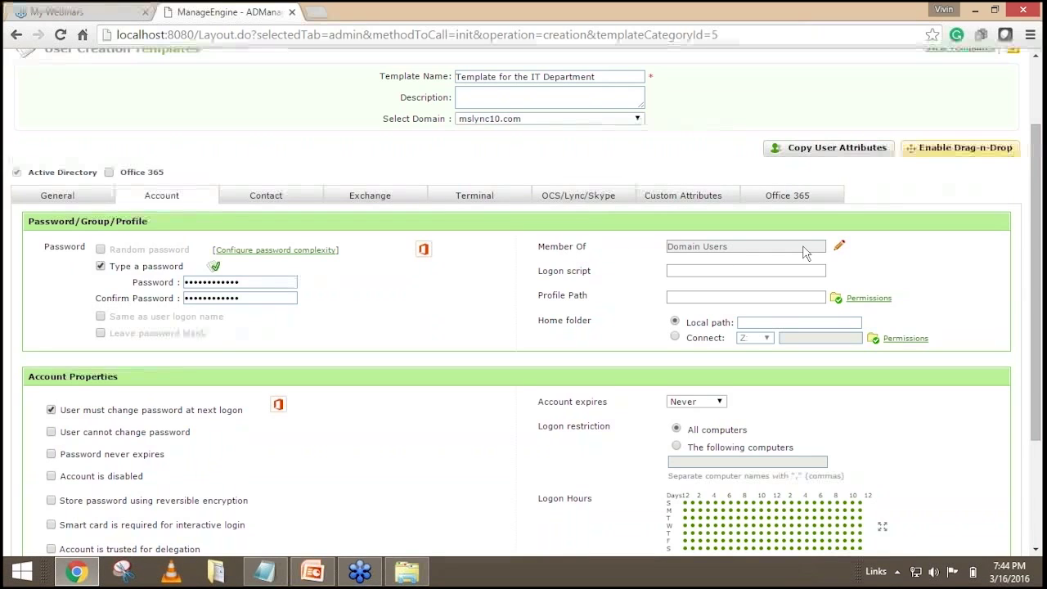
Add Cert Publishers, Cryptographic Operators, Distributed COM Users and DnsAdmins to Member Of.
click(839, 245)
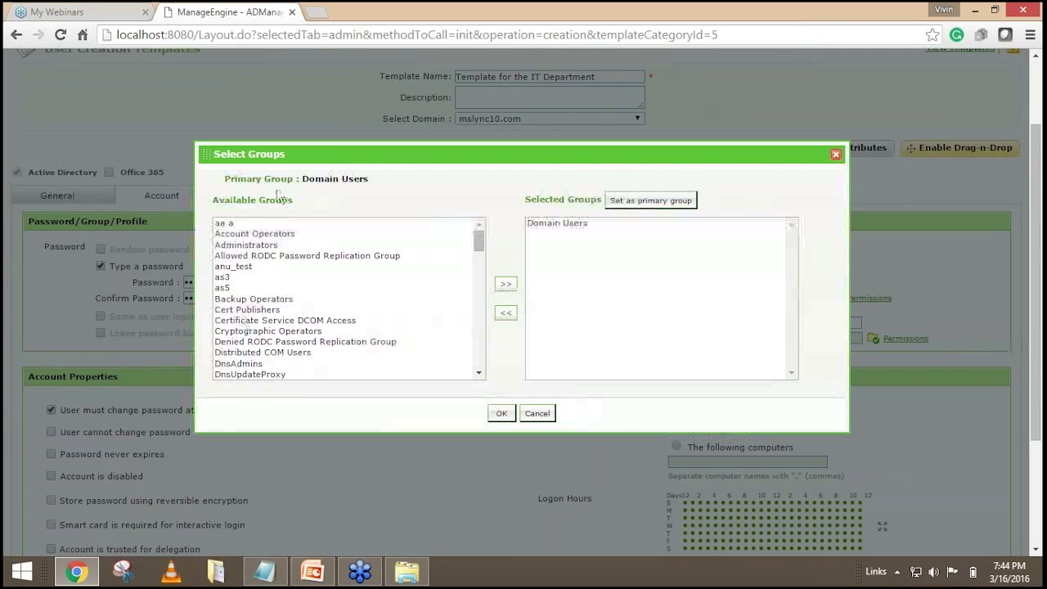
drag(293, 200, 215, 206)
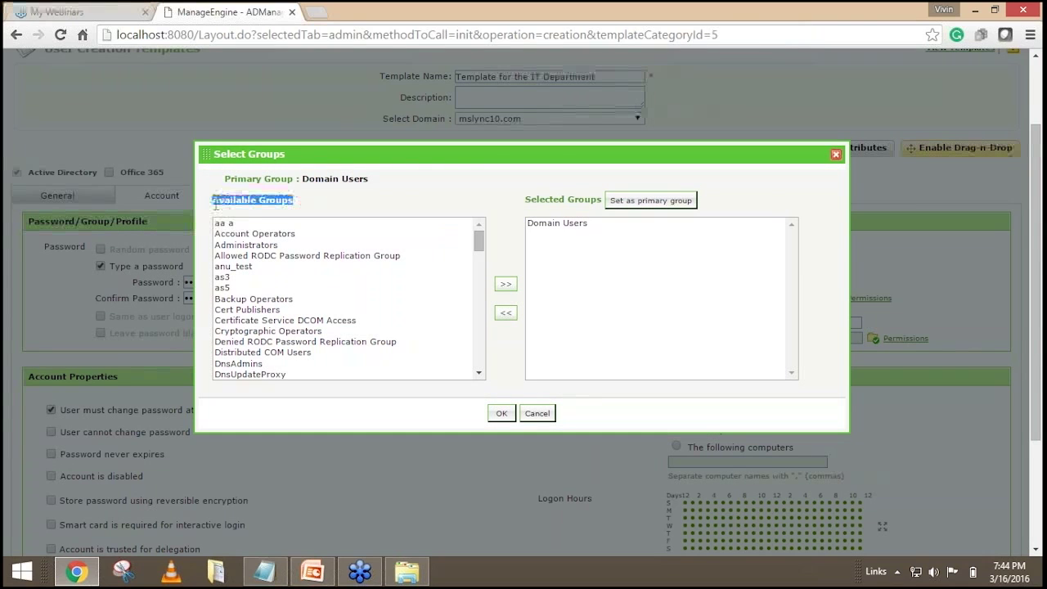
drag(550, 198, 579, 196)
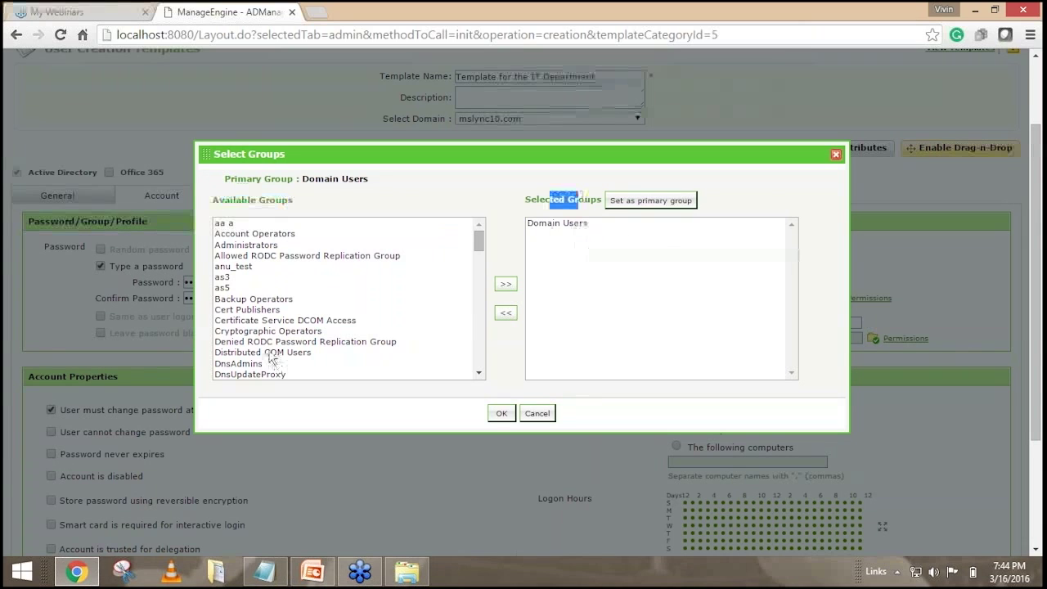
click(260, 312)
ctrl+click(265, 332)
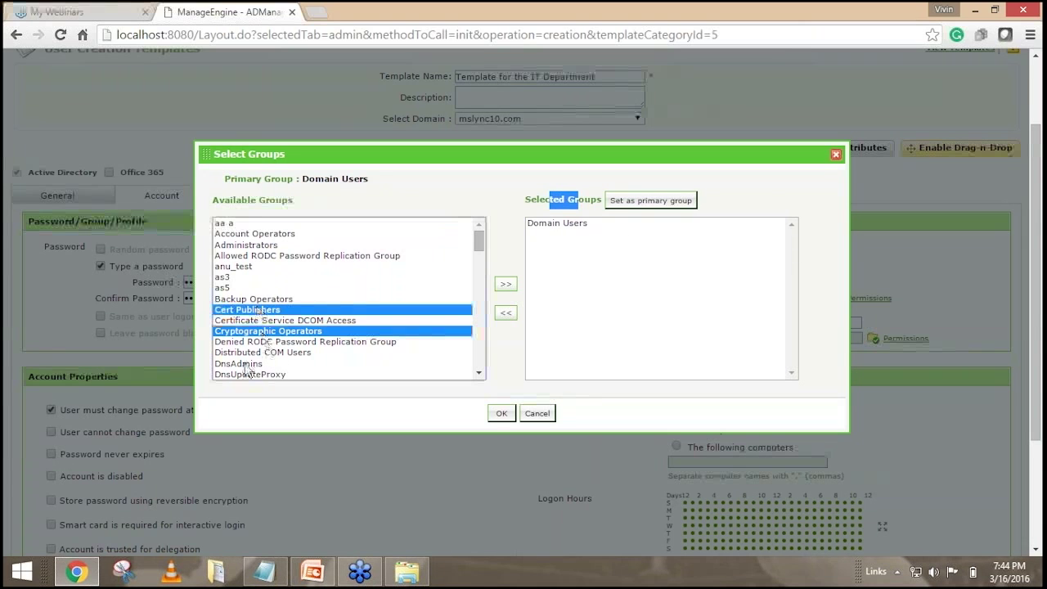
ctrl+click(263, 352)
ctrl+click(256, 364)
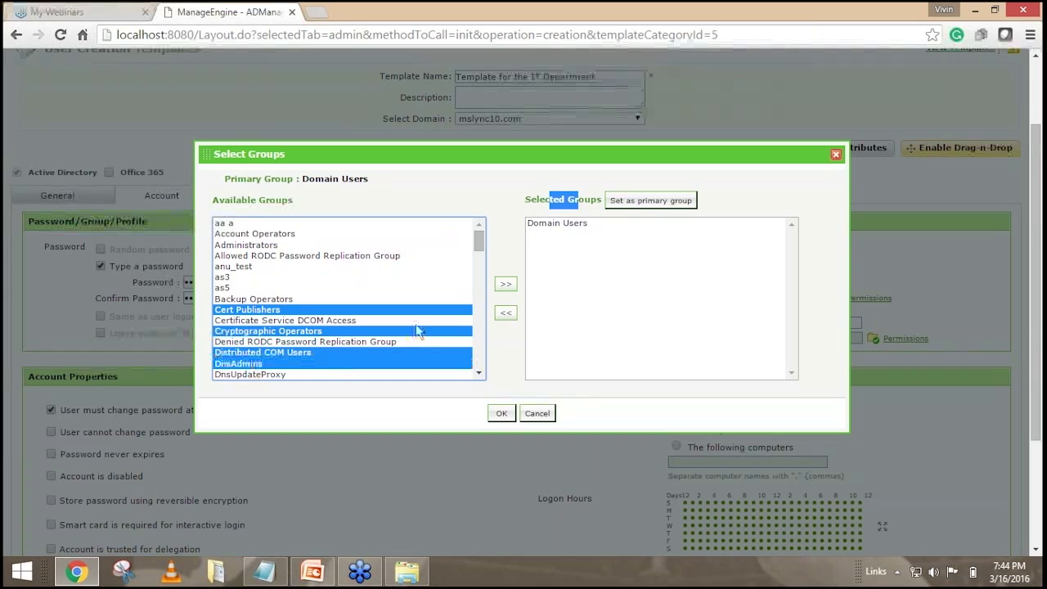
click(507, 285)
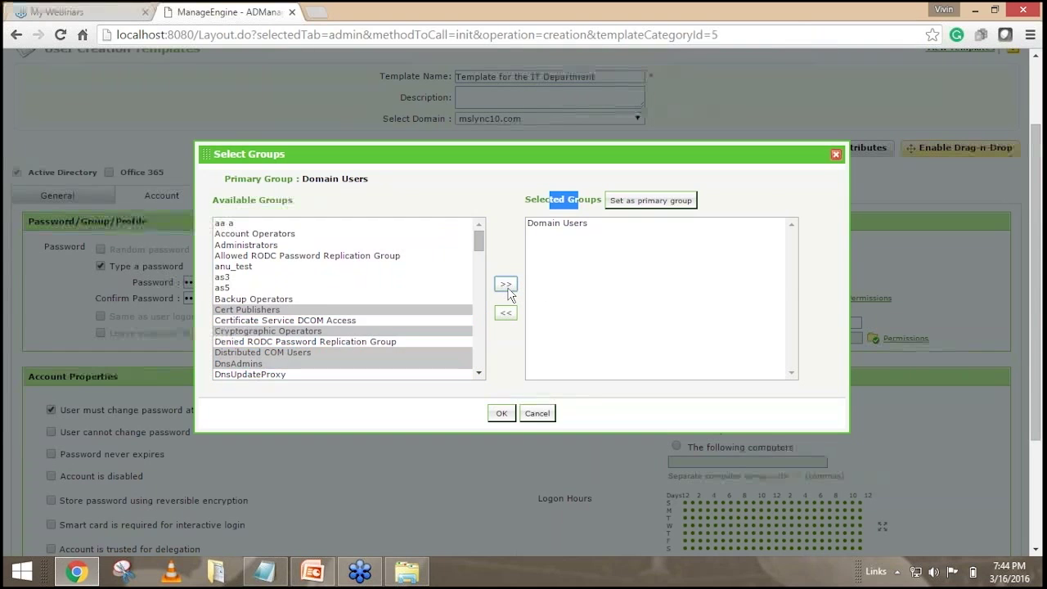
click(497, 416)
Try the Connect home folder option, then revert the home folder to Local path.
scroll(568, 348, down, 1)
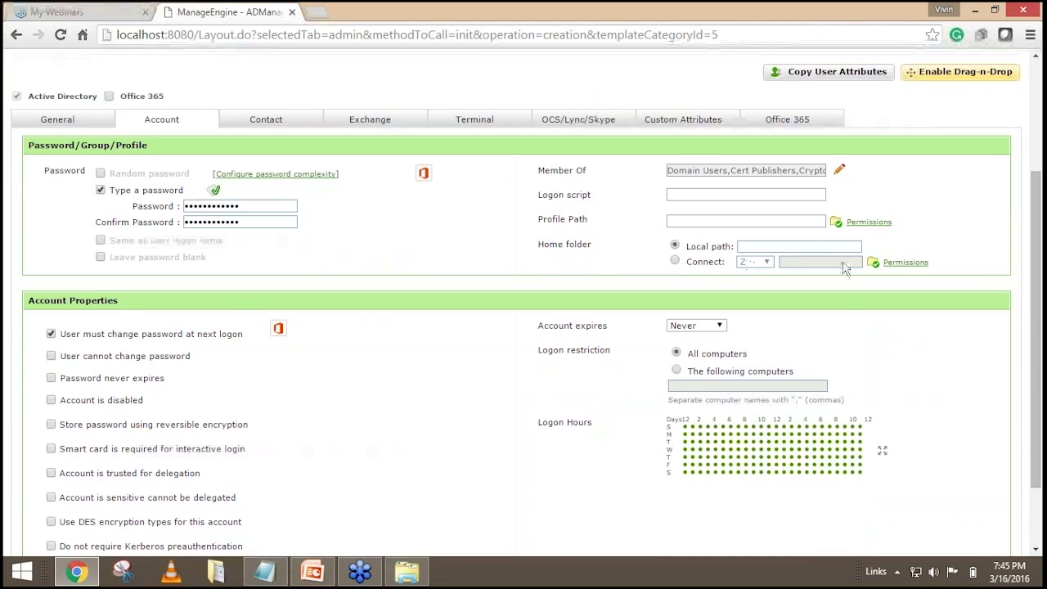
click(676, 262)
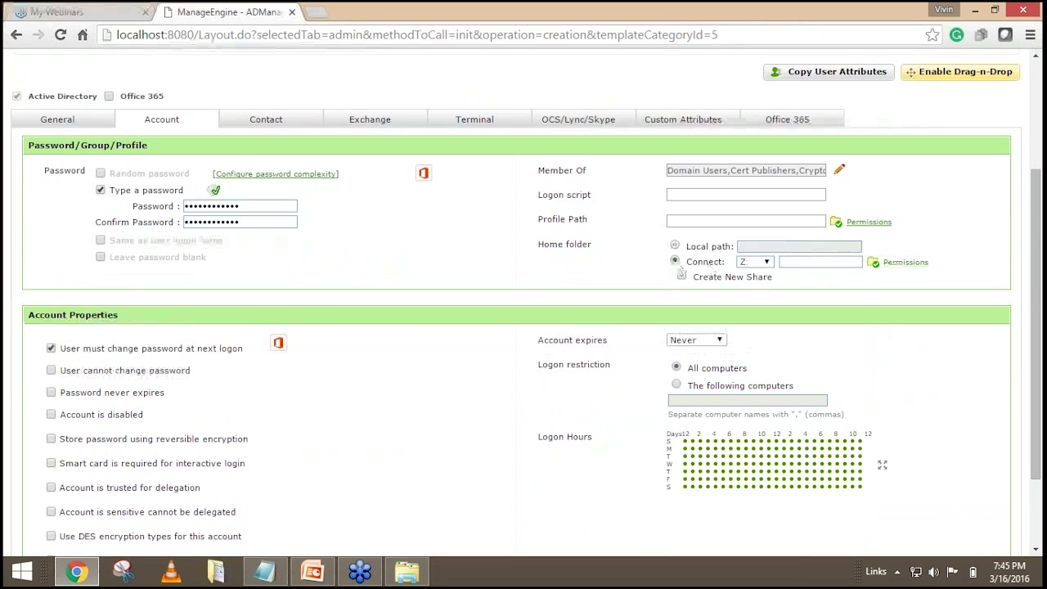
click(675, 246)
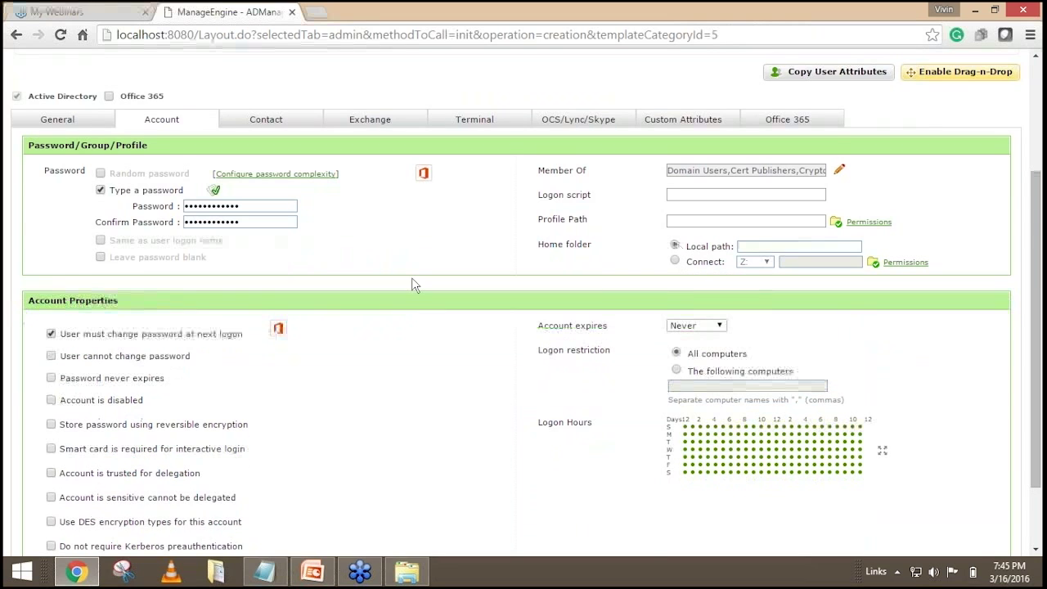
scroll(414, 283, down, 1)
scroll(428, 297, up, 3)
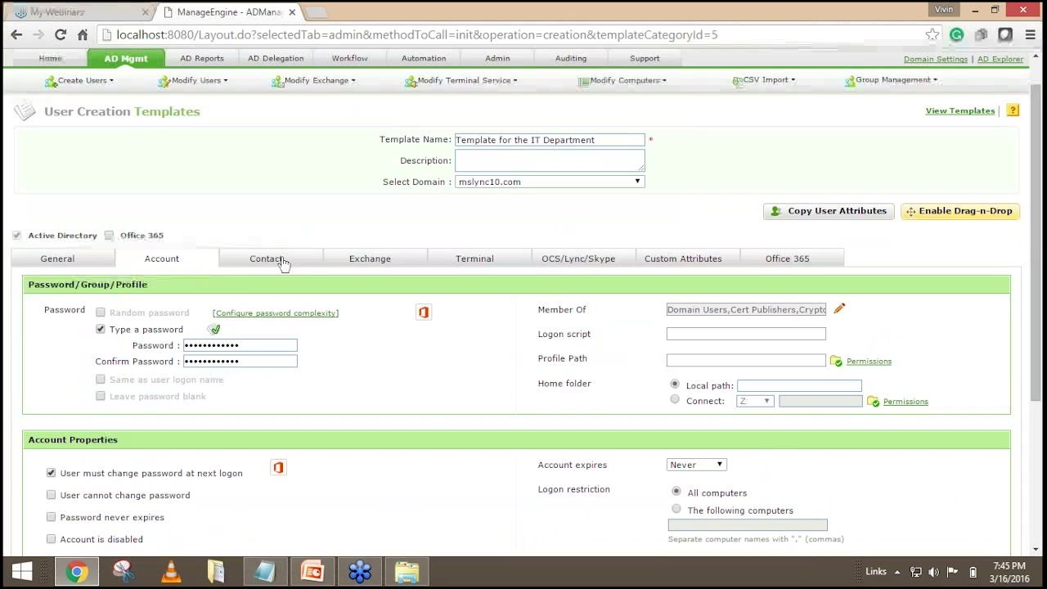
On the Exchange tab, preview the MailBox Enabled User options, then return to No Mail.
click(368, 262)
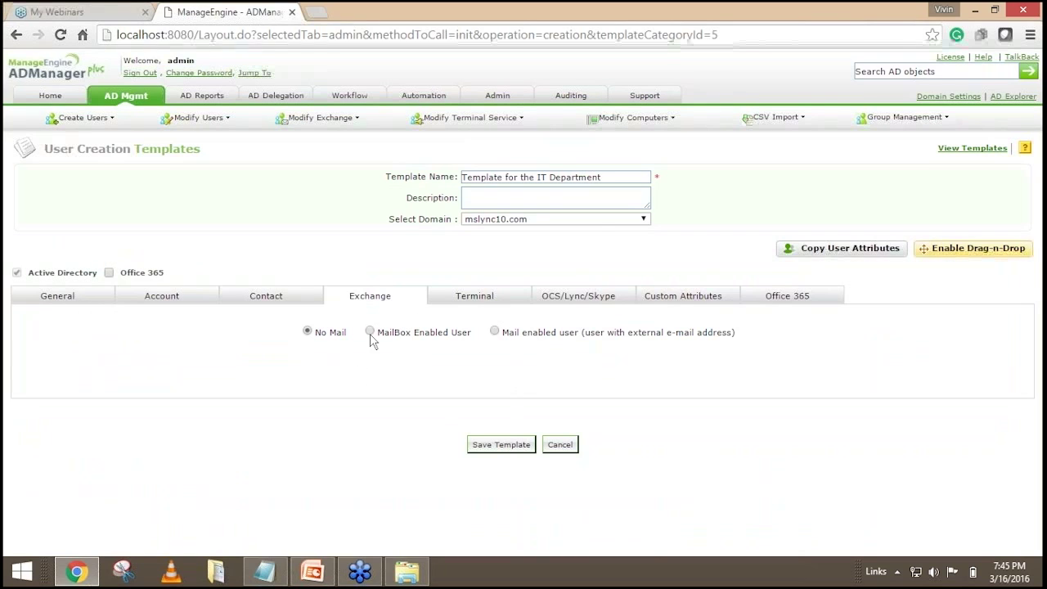
drag(383, 332, 473, 333)
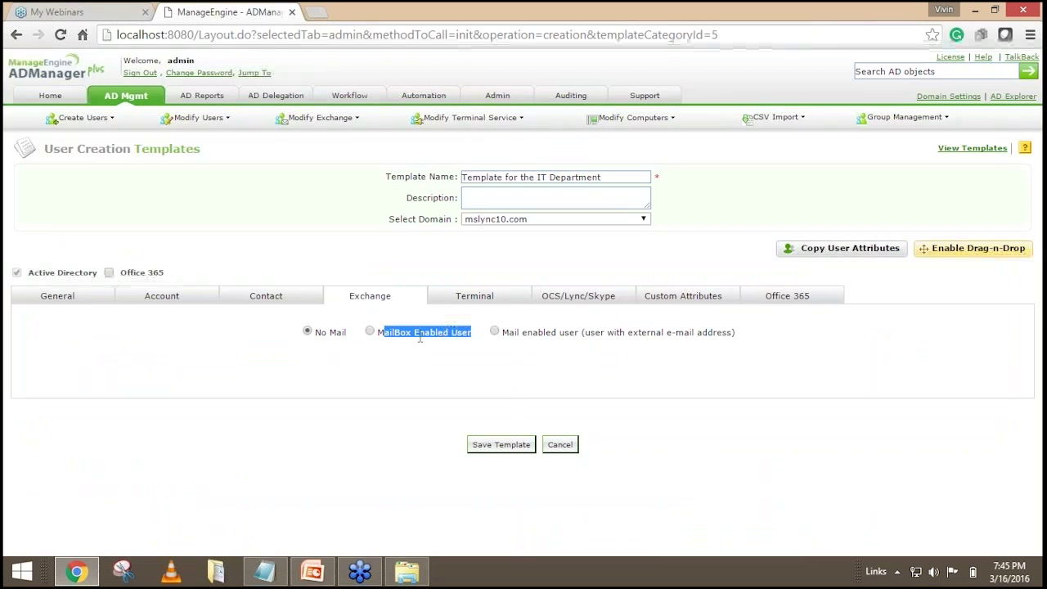
click(370, 332)
scroll(433, 409, down, 5)
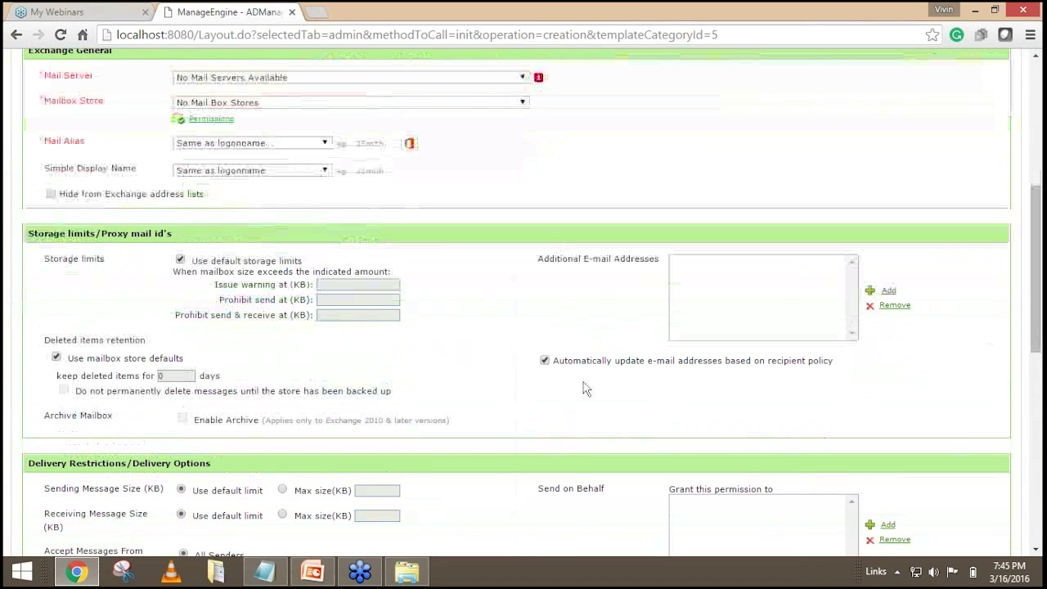
scroll(567, 389, down, 2)
scroll(566, 409, down, 3)
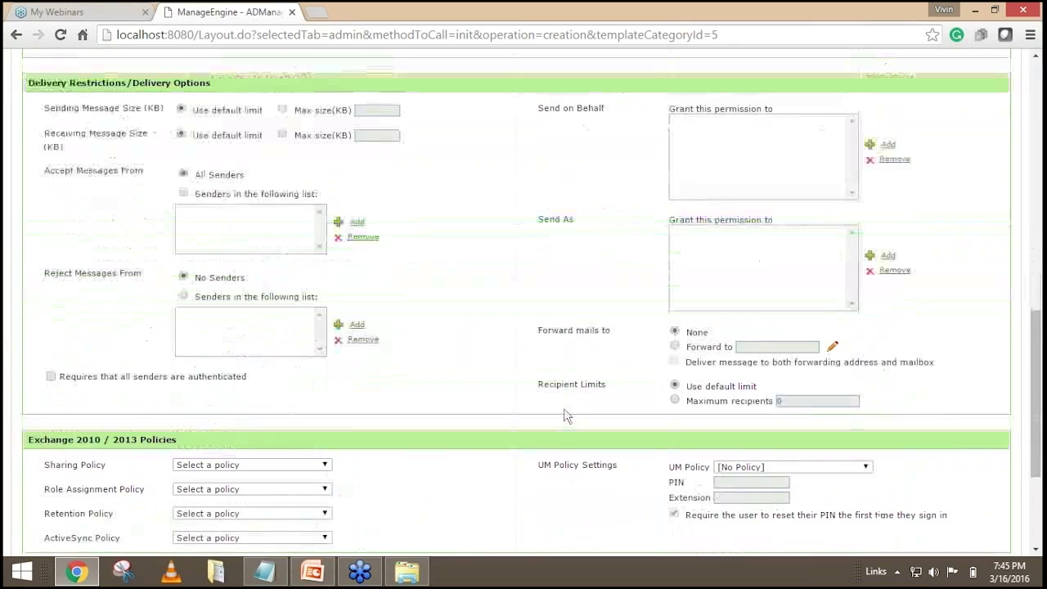
scroll(565, 415, up, 5)
scroll(564, 415, up, 3)
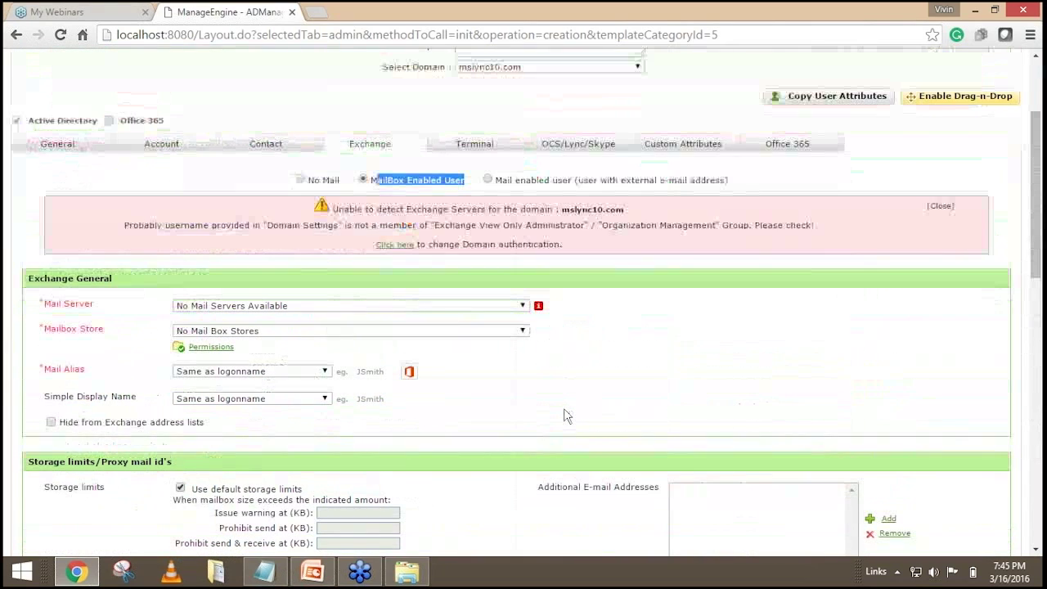
click(303, 178)
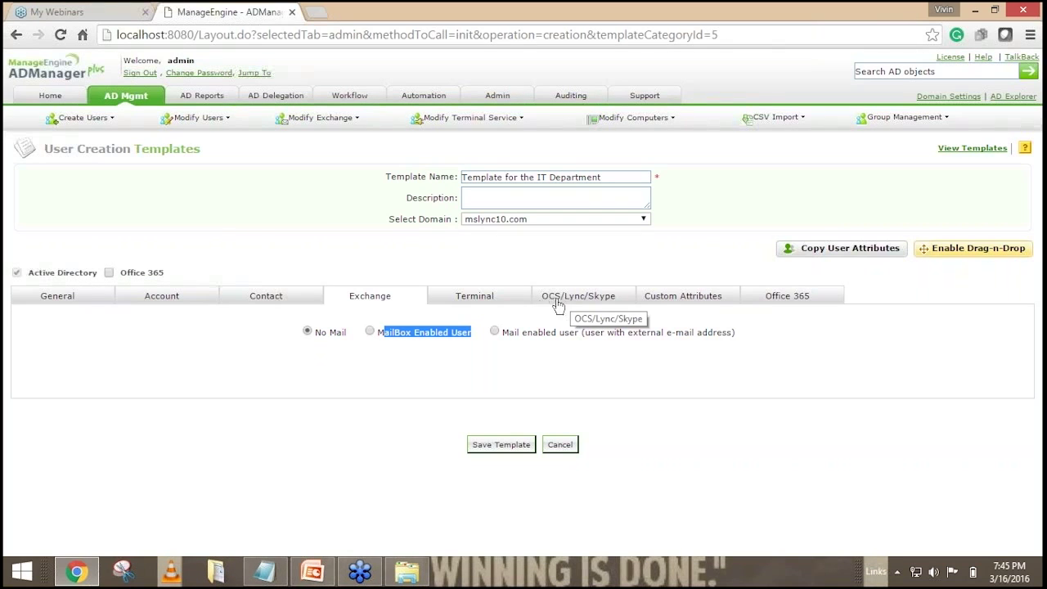
Try Skype for Business/Lync with server mslync10-lync1.mslync10.com and IT naming SIP format, then revert to No Communication Server.
click(574, 303)
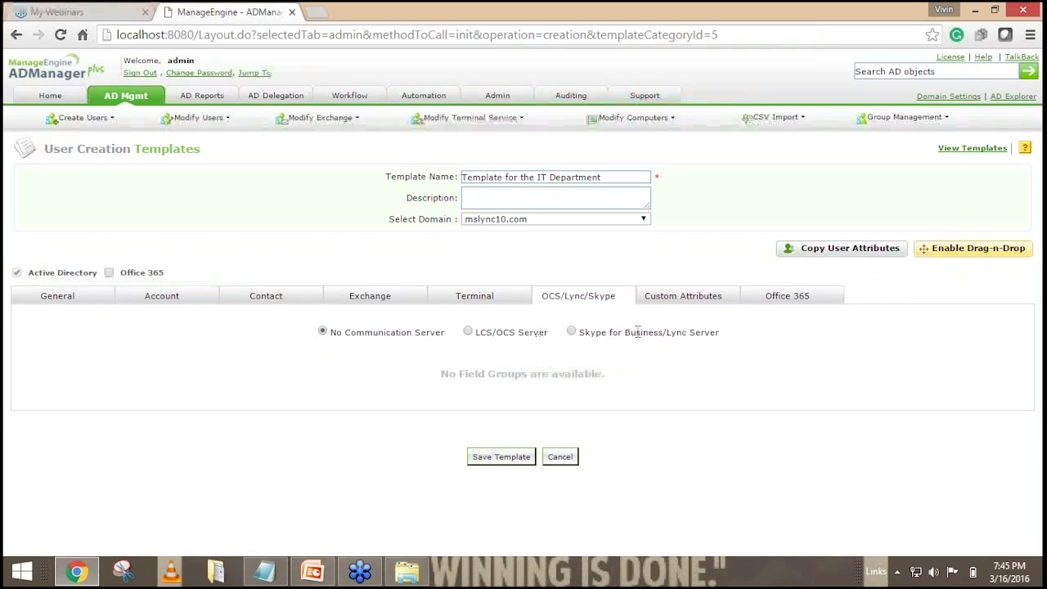
click(580, 332)
scroll(236, 249, down, 2)
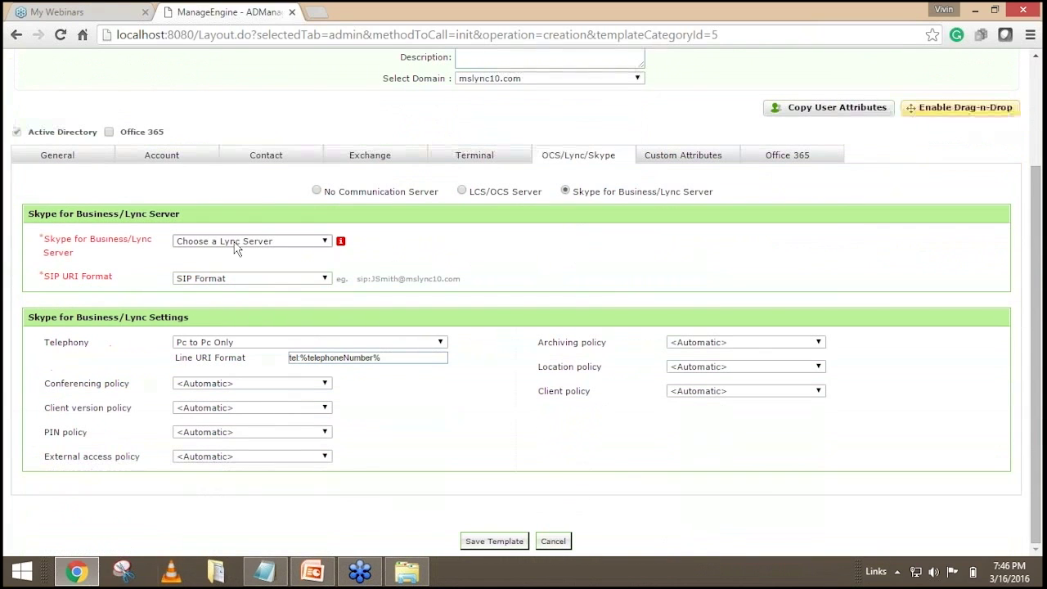
click(246, 242)
click(243, 264)
click(237, 279)
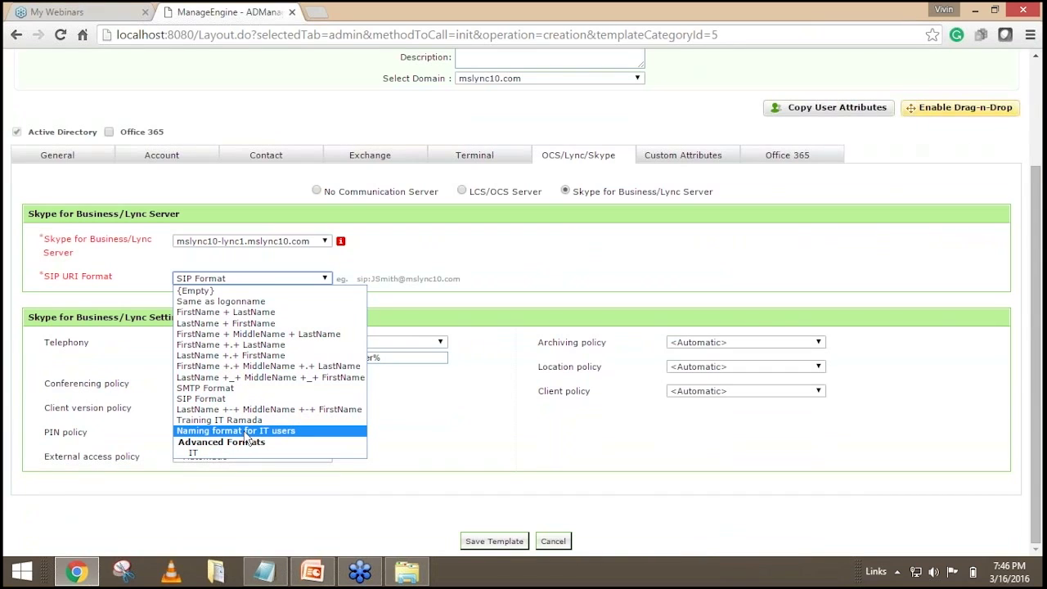
click(237, 431)
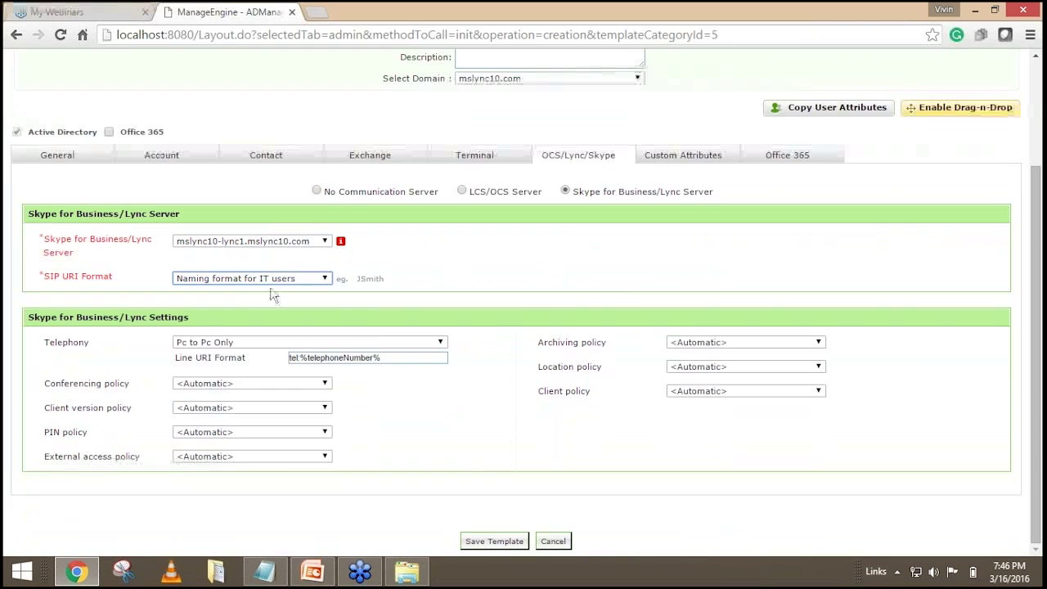
click(316, 191)
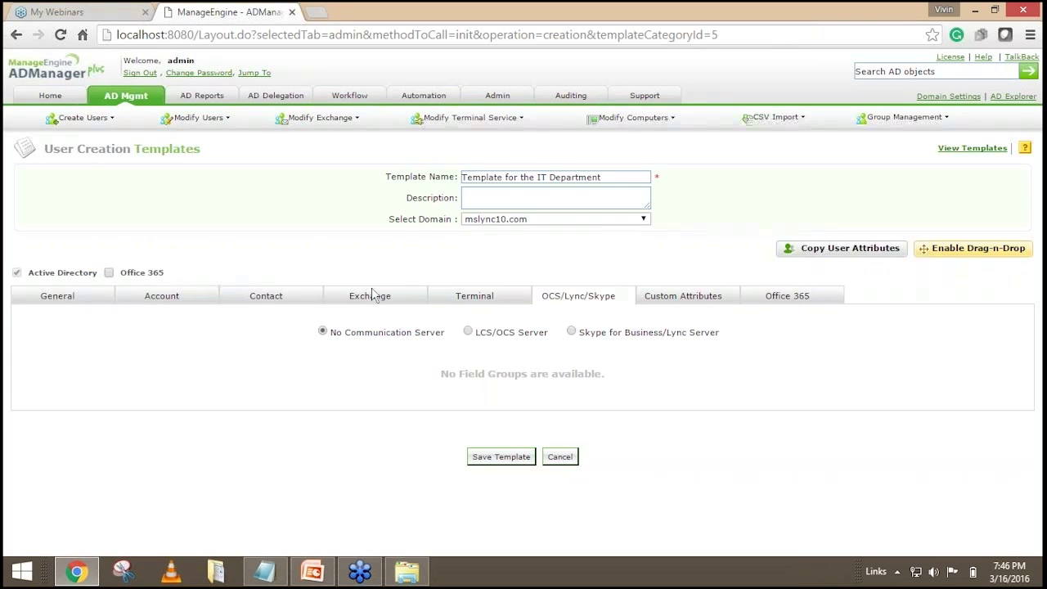
Review the General tab's logon, full and display name fields using Naming format for IT users.
click(47, 302)
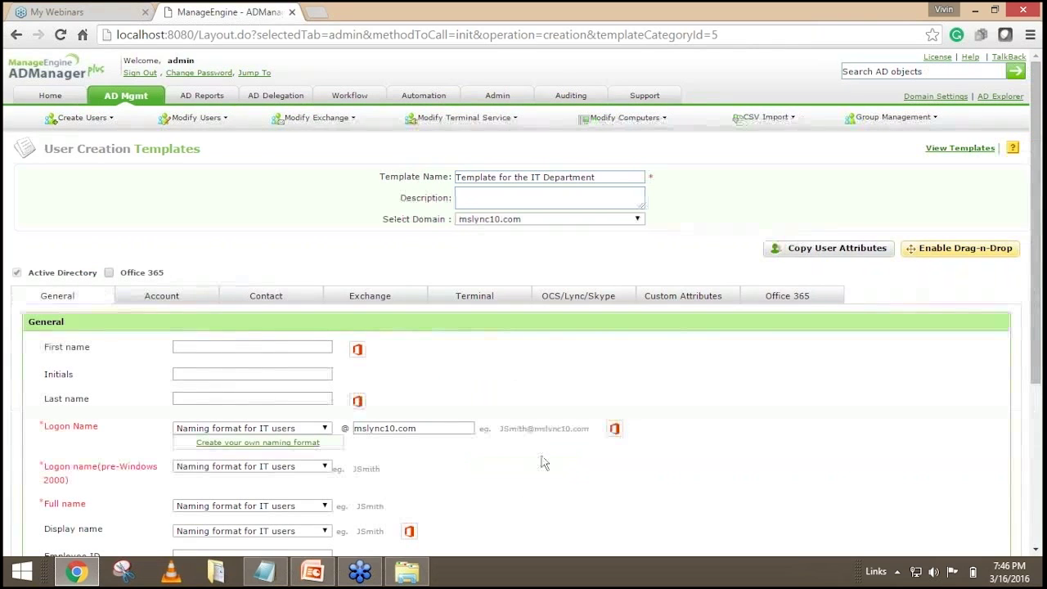
scroll(594, 410, down, 1)
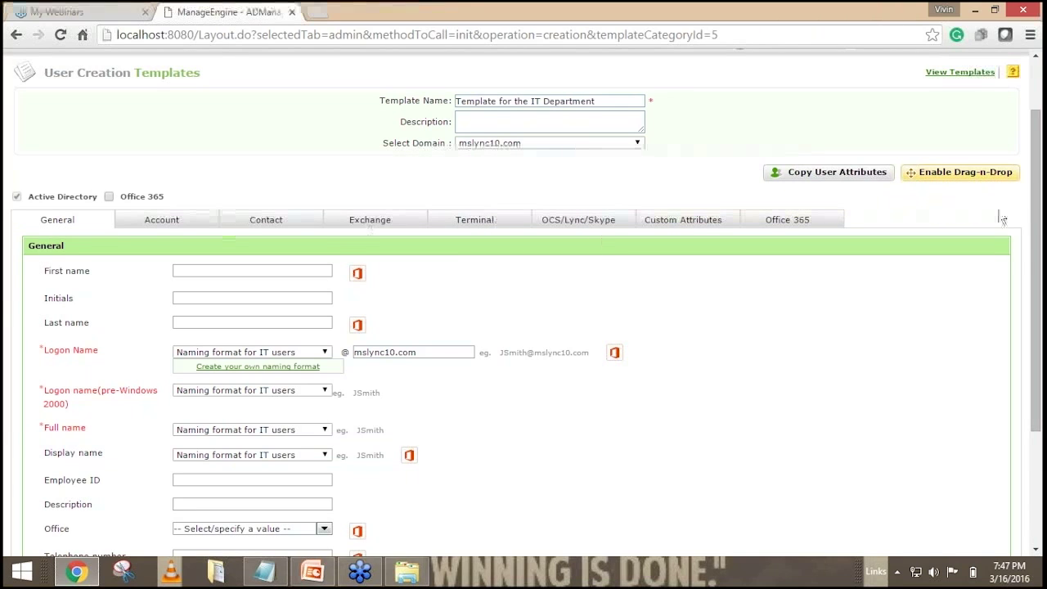
Turn on drag-and-drop customization and delete the OCS/Lync/Skype tab from the IT template.
click(947, 176)
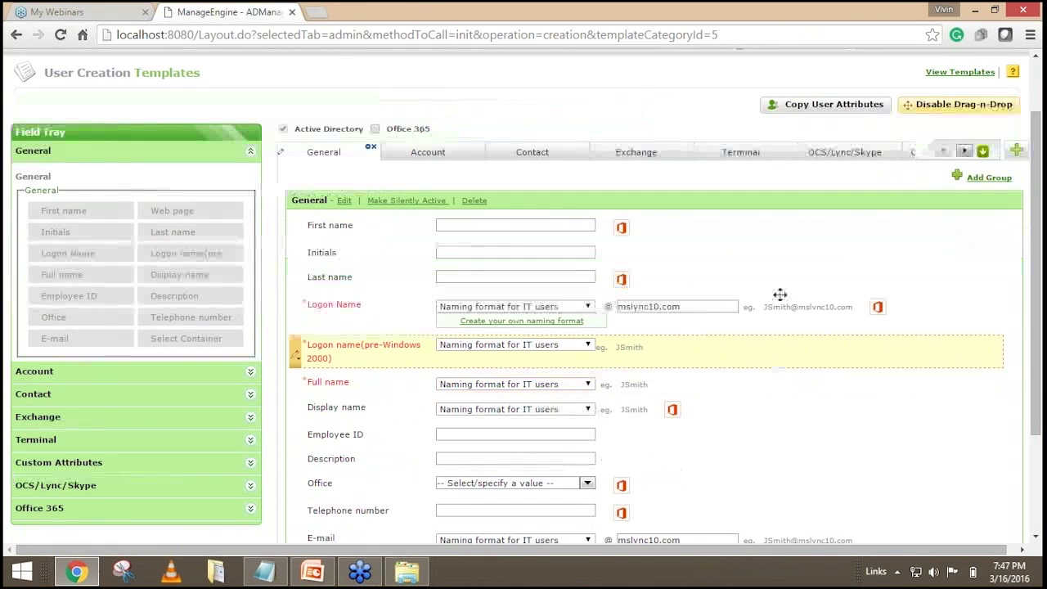
click(832, 154)
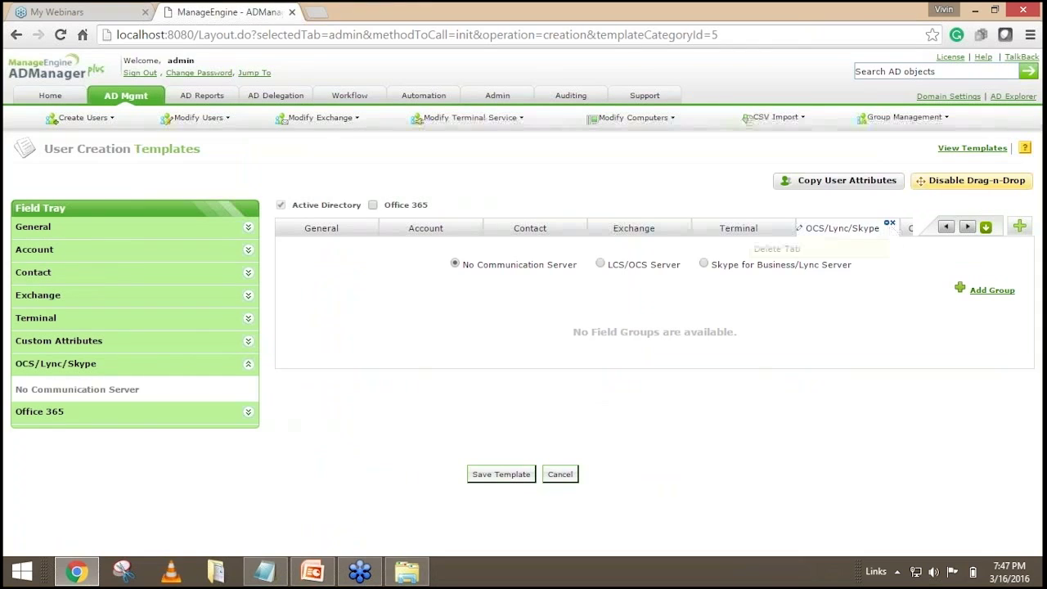
click(891, 224)
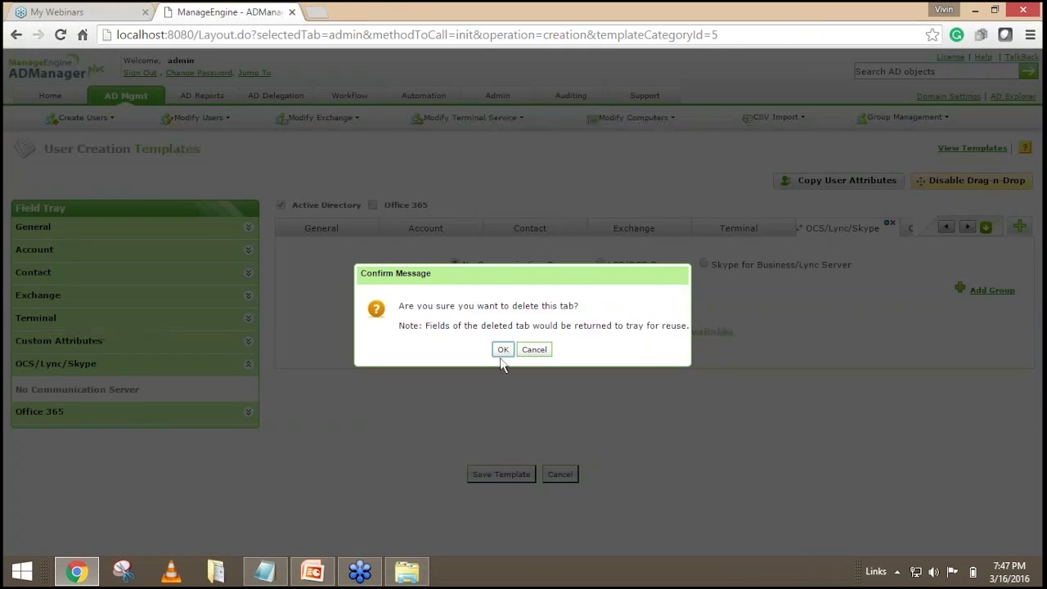
click(502, 350)
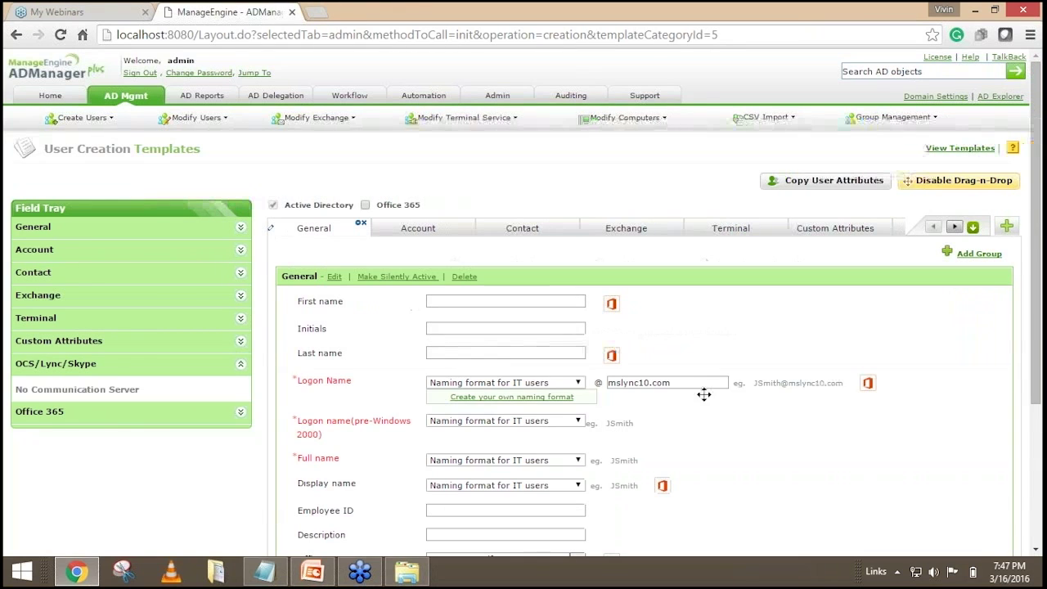
Delete the Web page field from the General group.
scroll(718, 390, down, 2)
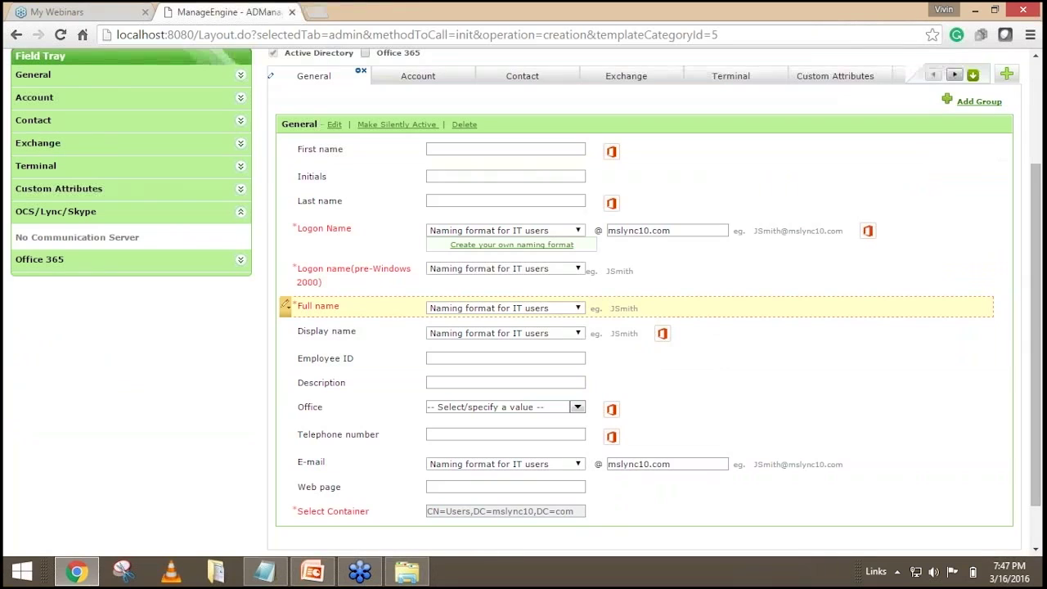
click(285, 487)
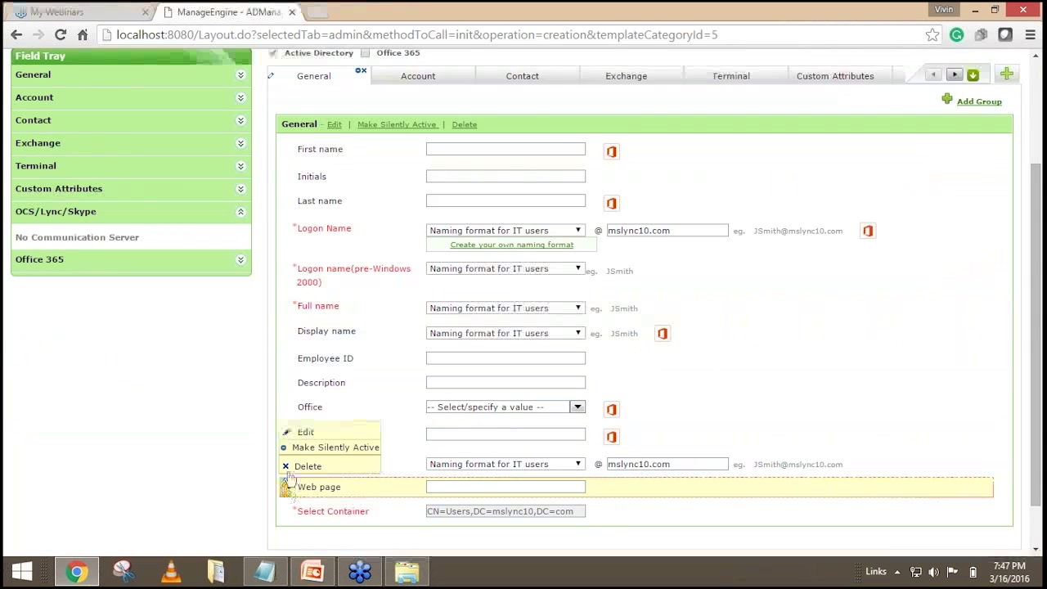
click(301, 465)
click(496, 350)
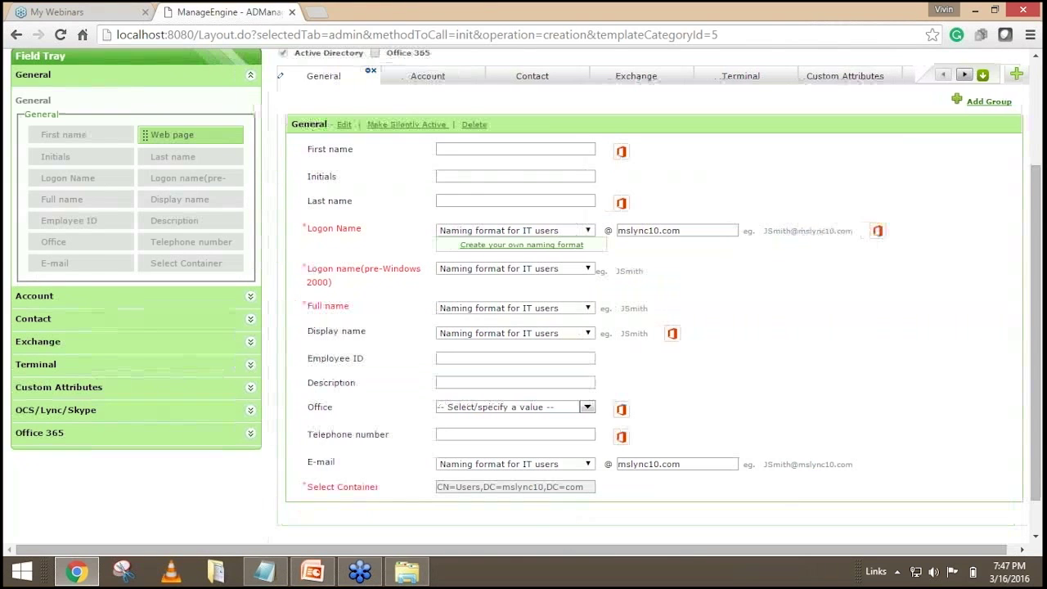
Drag Web page from the Field Tray to just below Logon name (pre-Windows 2000).
scroll(842, 291, down, 1)
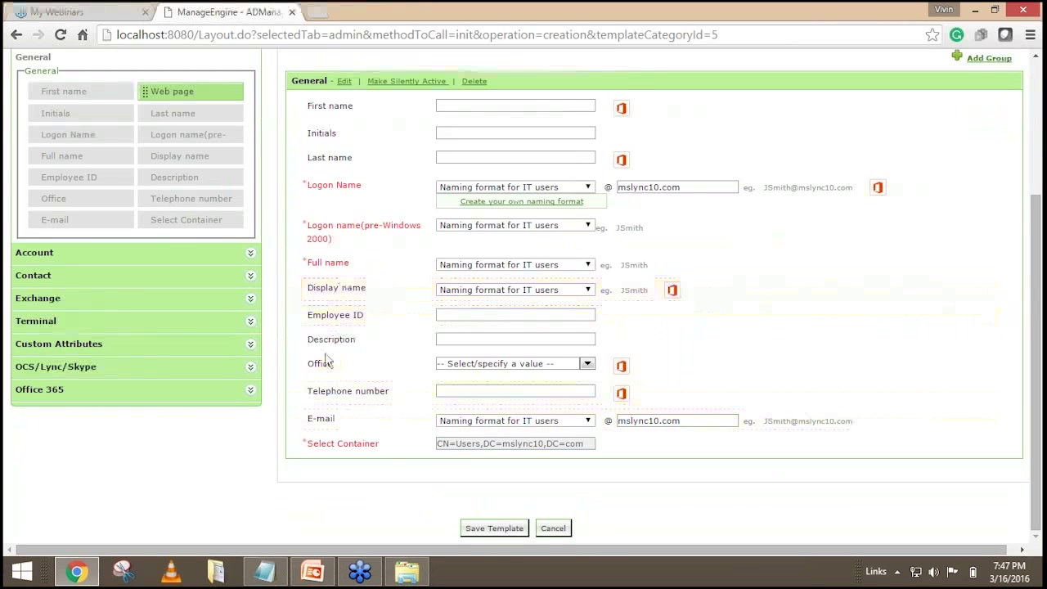
scroll(324, 360, up, 2)
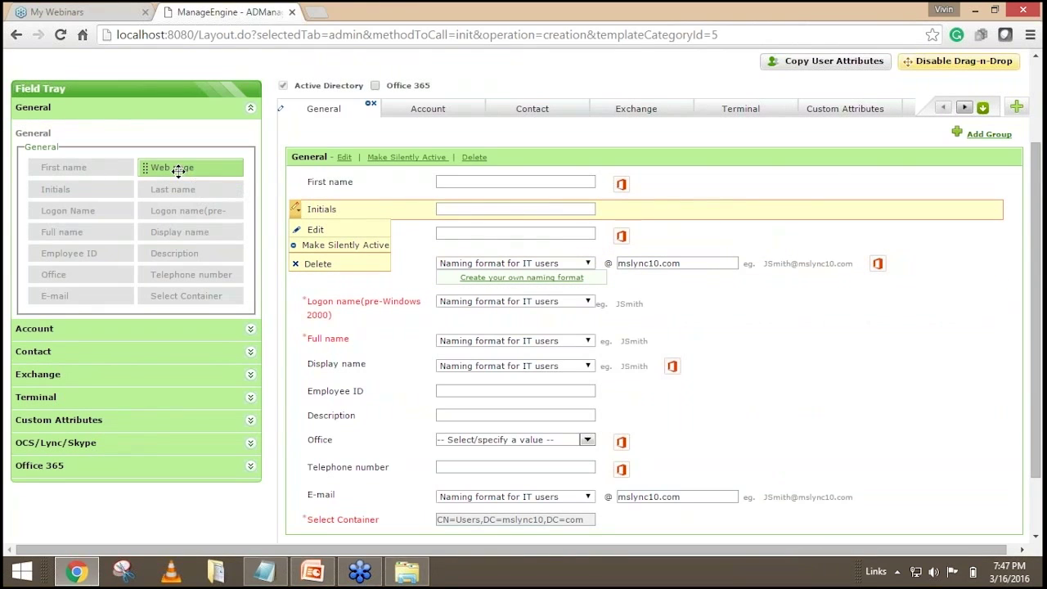
drag(188, 169, 526, 311)
click(598, 398)
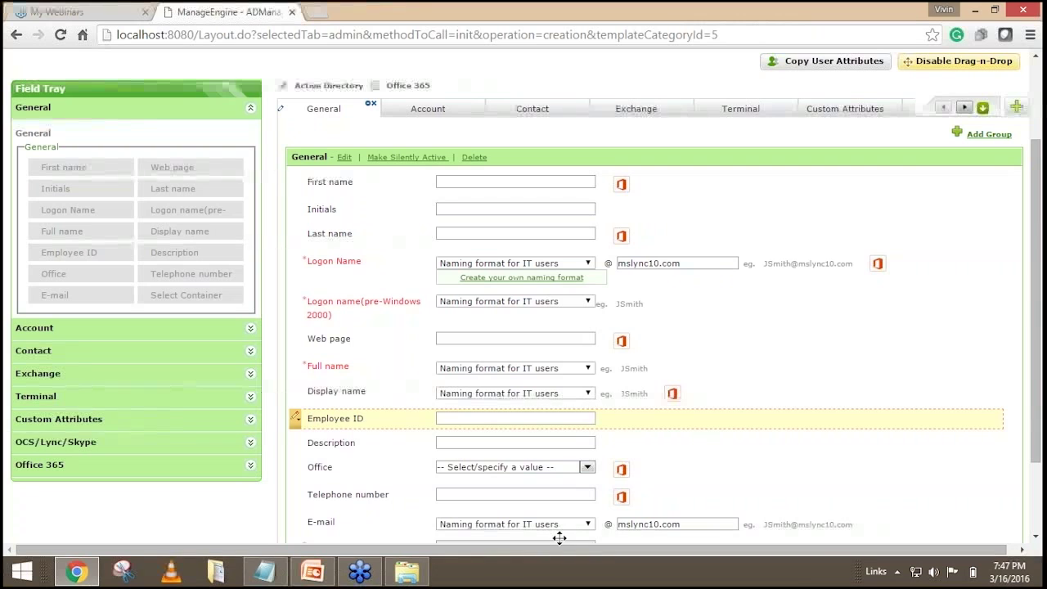
scroll(603, 314, down, 2)
scroll(603, 314, up, 2)
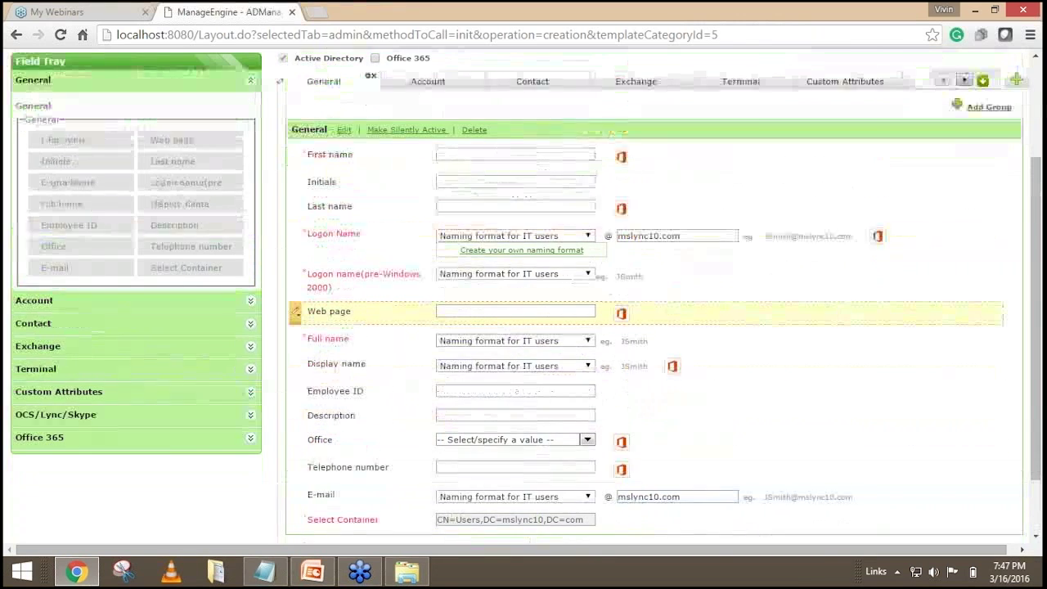
scroll(604, 319, up, 1)
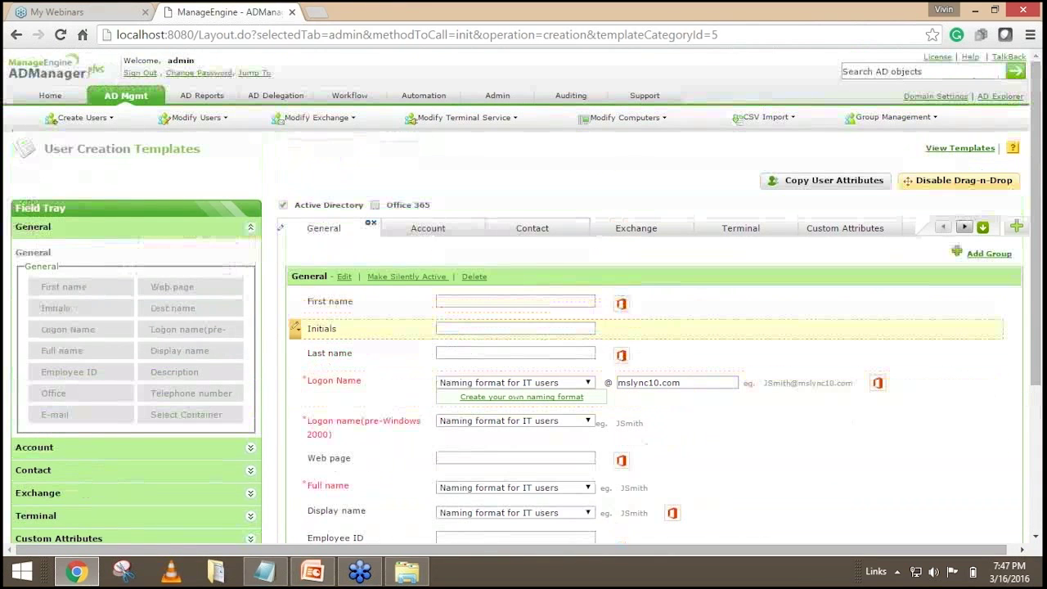
scroll(603, 319, down, 2)
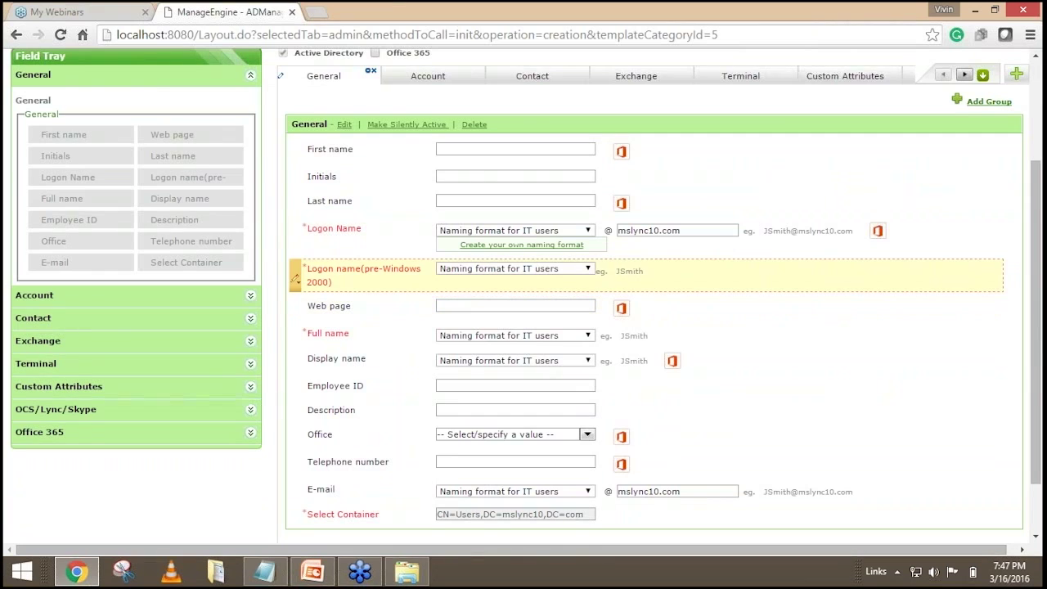
scroll(727, 276, up, 2)
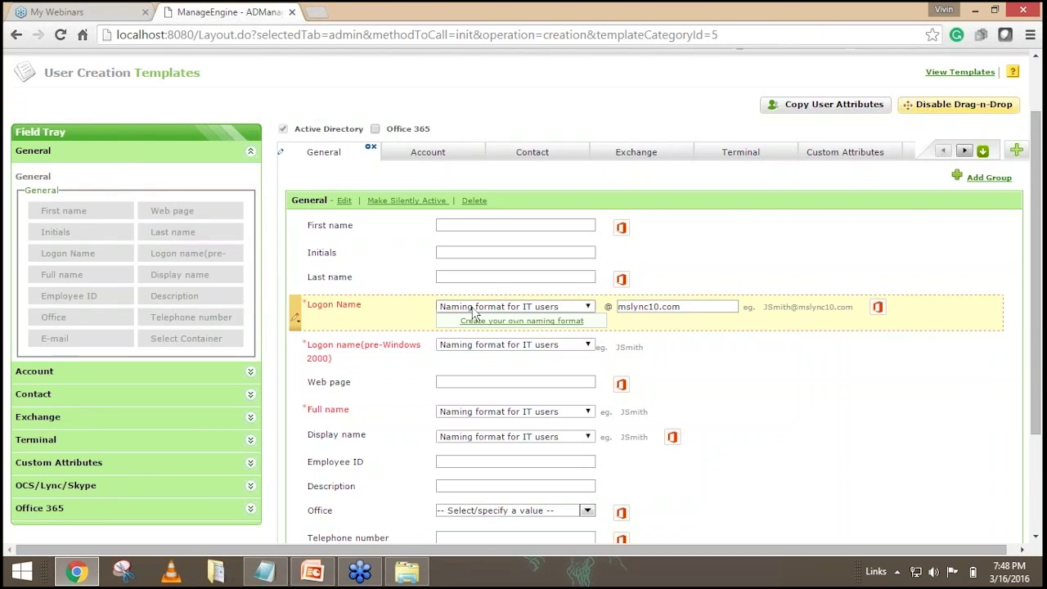
Edit the Logon Name field and enable duplicate checking across the Forest.
click(295, 317)
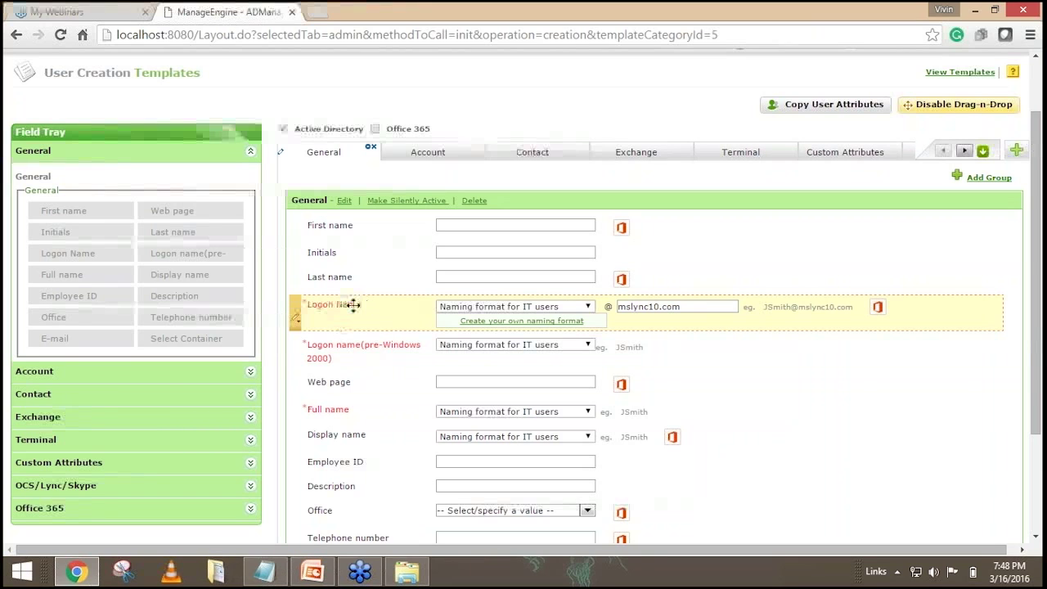
click(296, 318)
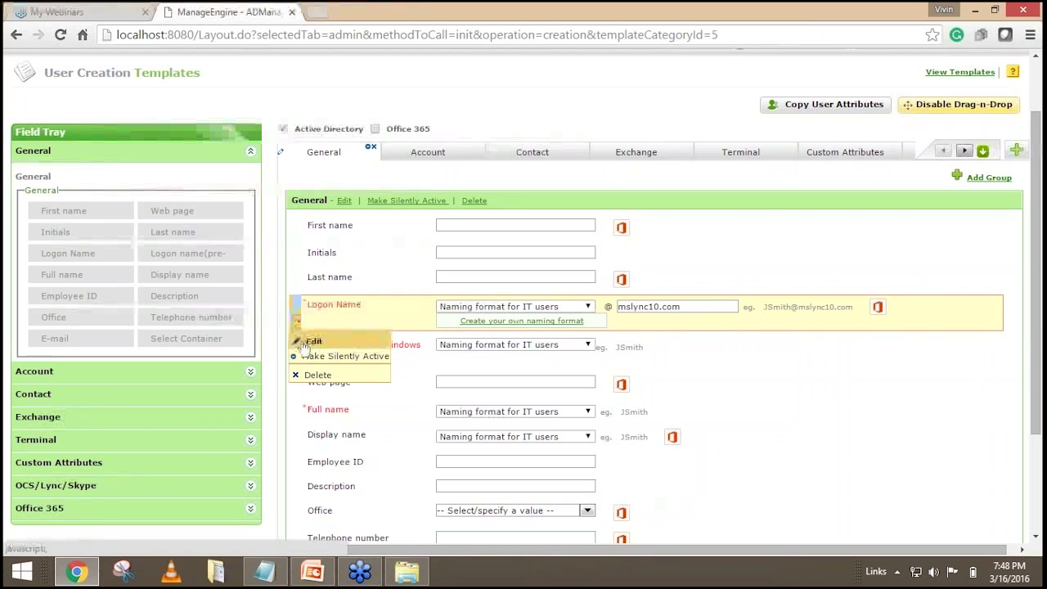
click(309, 341)
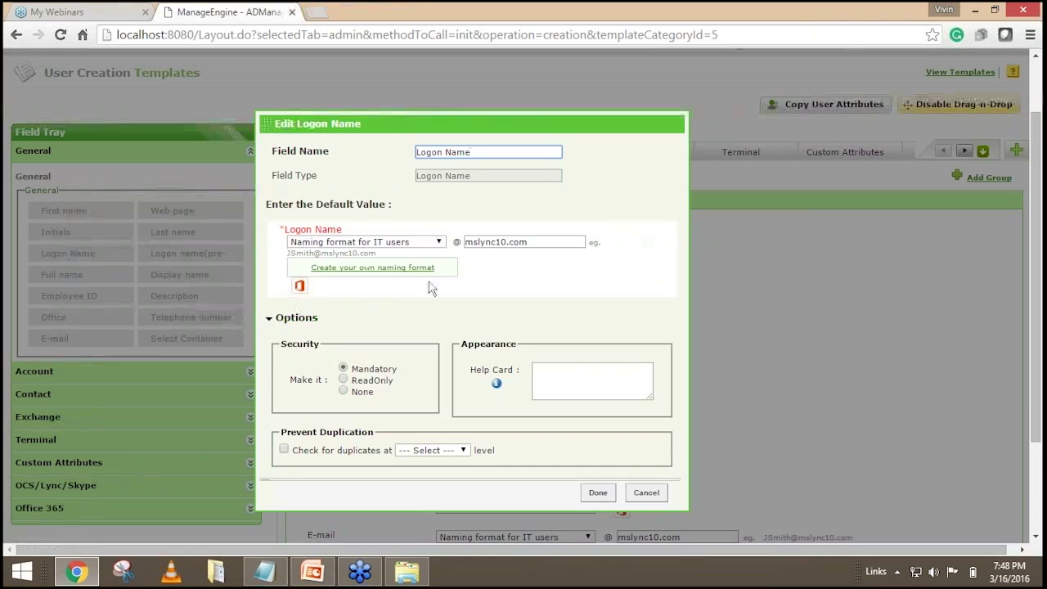
scroll(426, 278, down, 1)
scroll(427, 266, down, 1)
scroll(432, 238, up, 1)
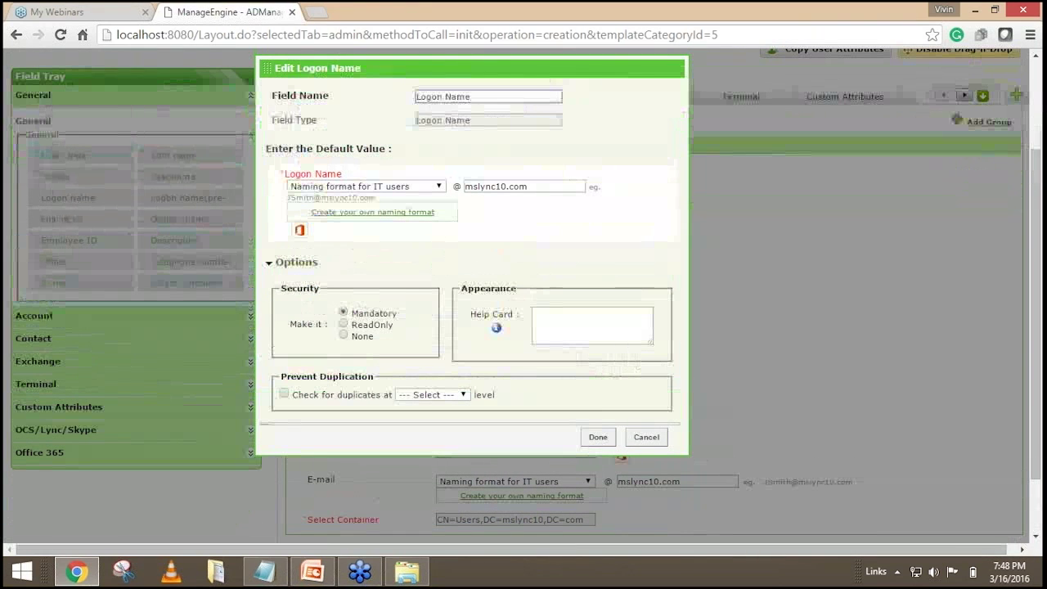
drag(293, 394, 392, 394)
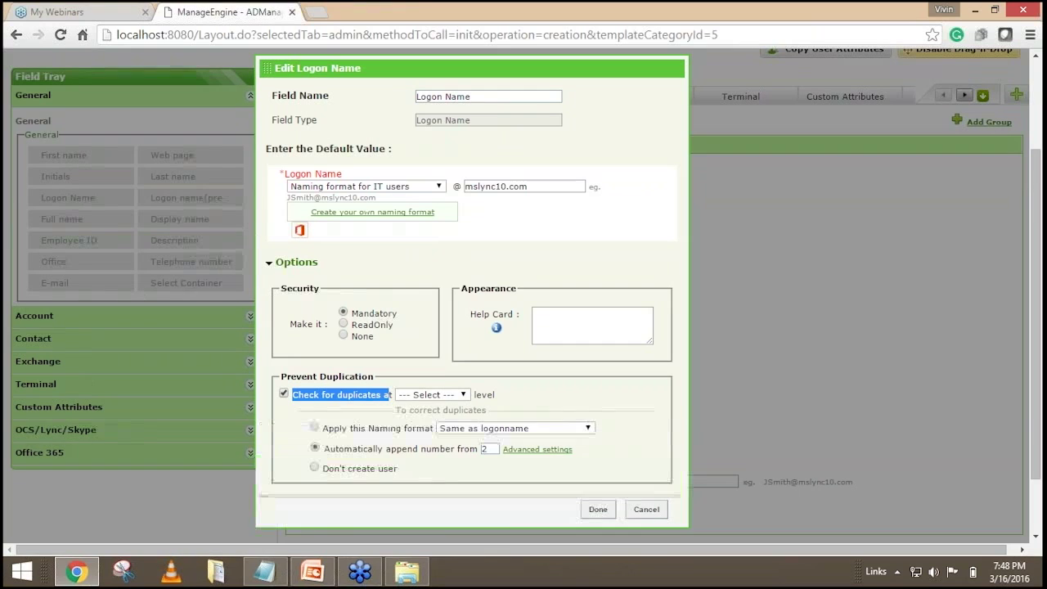
click(440, 396)
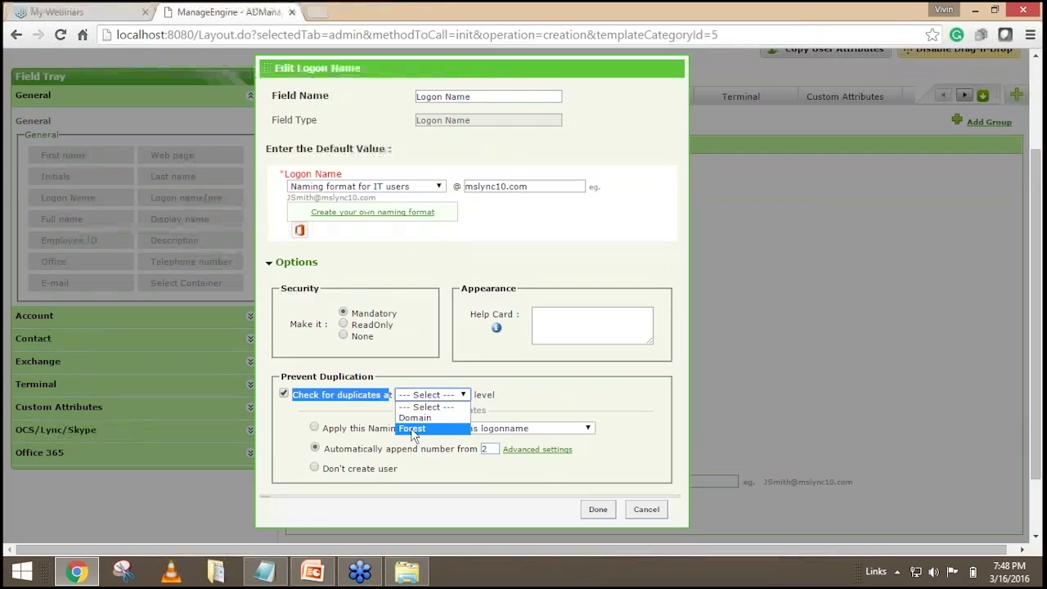
click(410, 427)
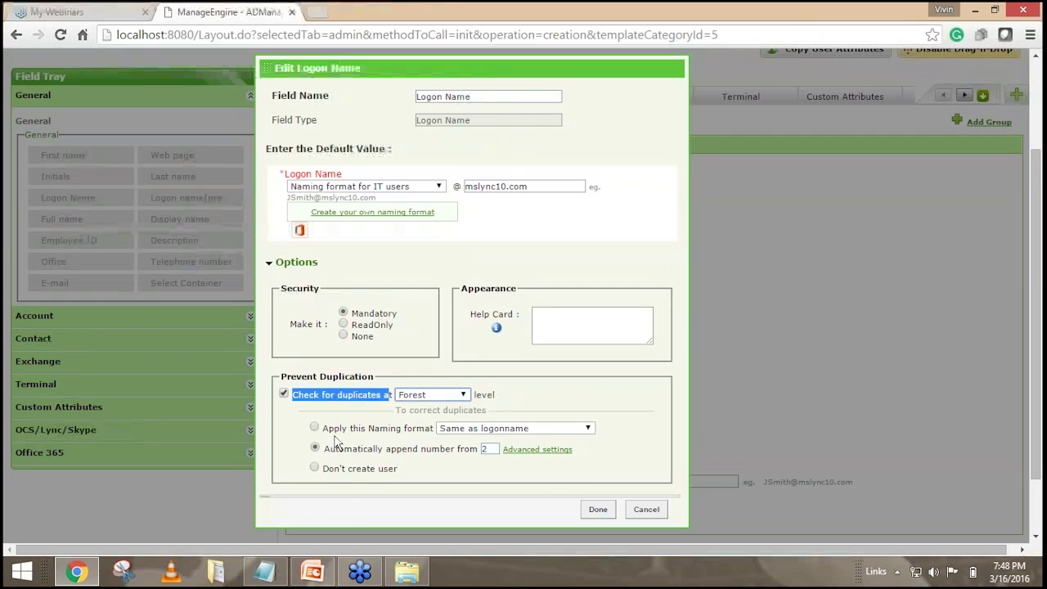
Try FirstName.LastName, append-number and skip options, then switch duplicate checking off and save.
click(315, 426)
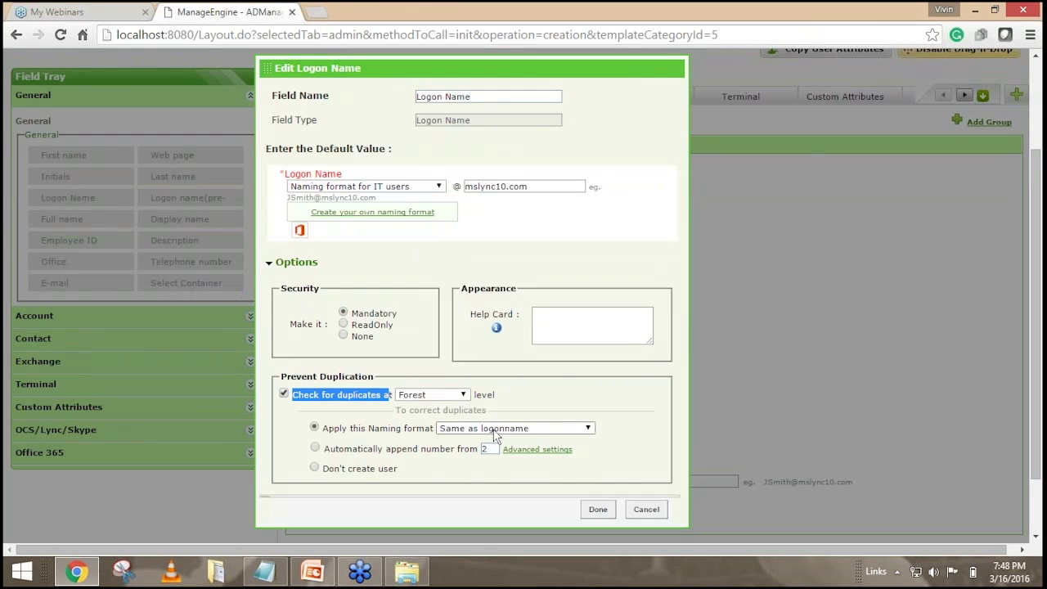
click(495, 428)
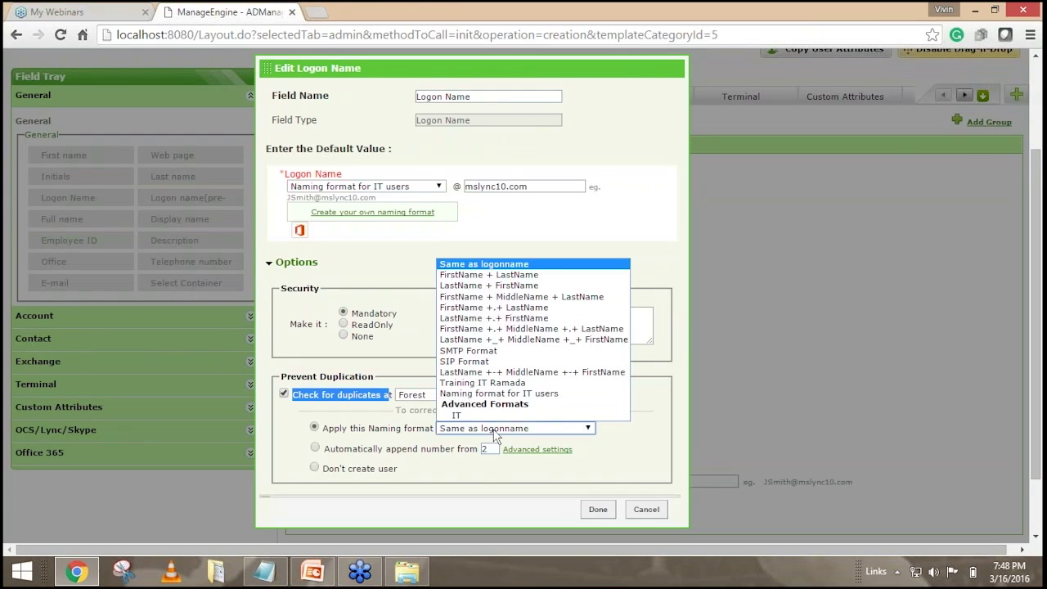
click(505, 307)
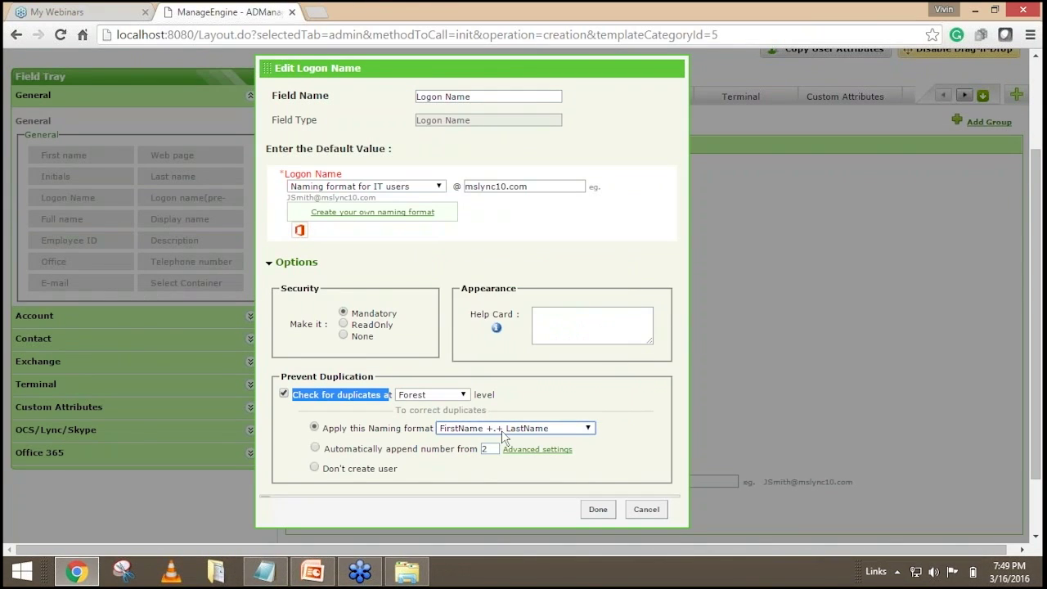
click(315, 448)
drag(344, 448, 481, 443)
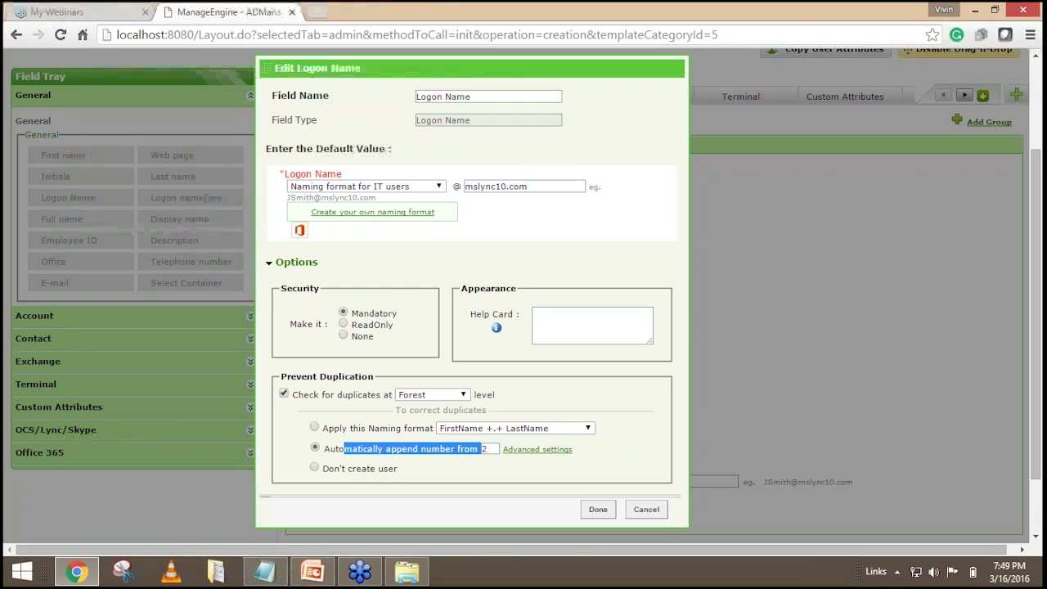
click(315, 469)
click(284, 394)
click(599, 439)
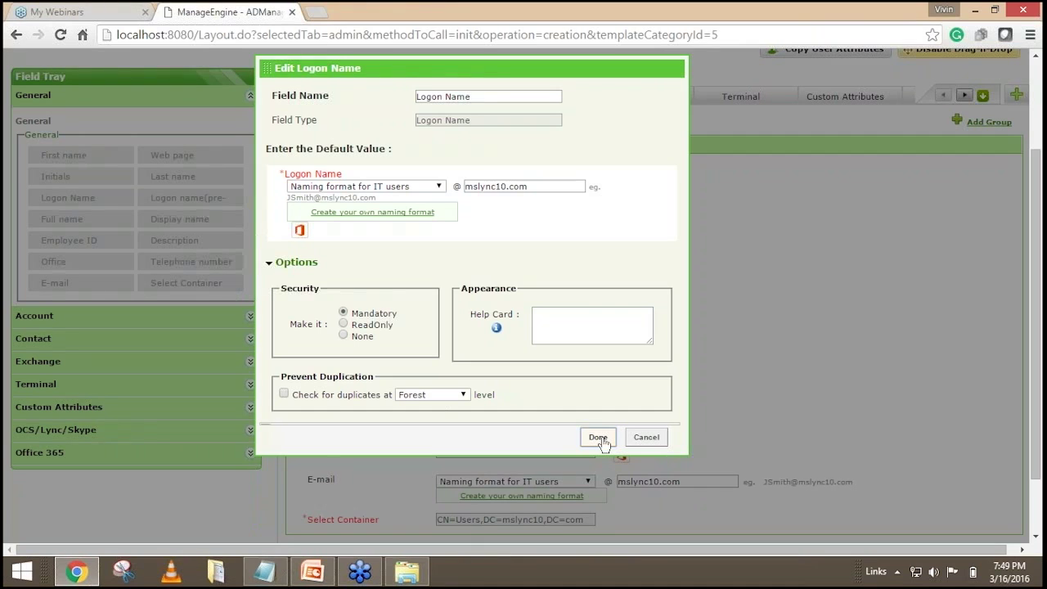
Edit the Employee ID field, mark it Mandatory, and save.
scroll(646, 298, down, 1)
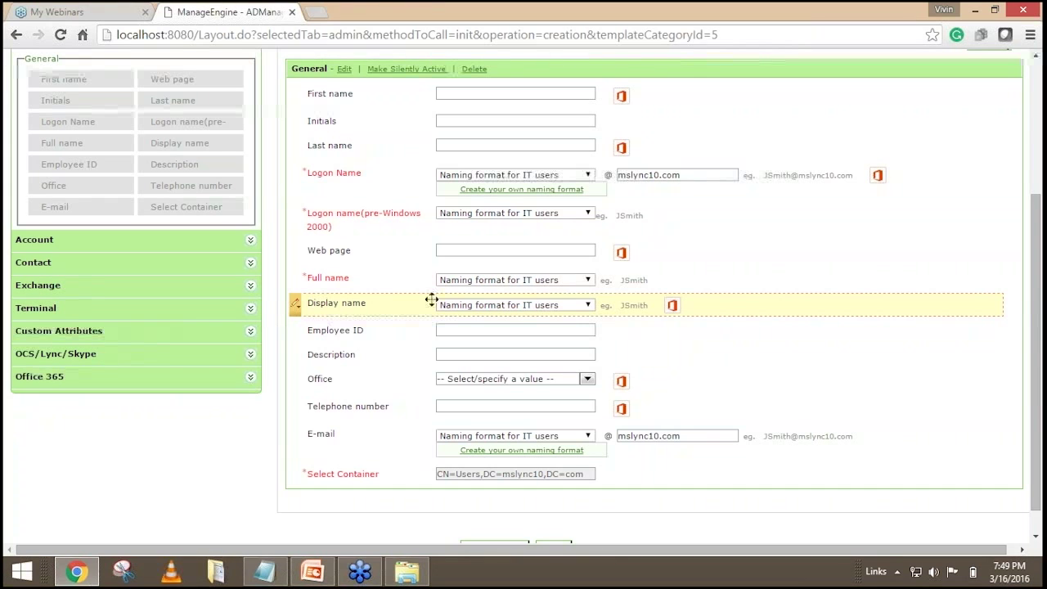
click(297, 331)
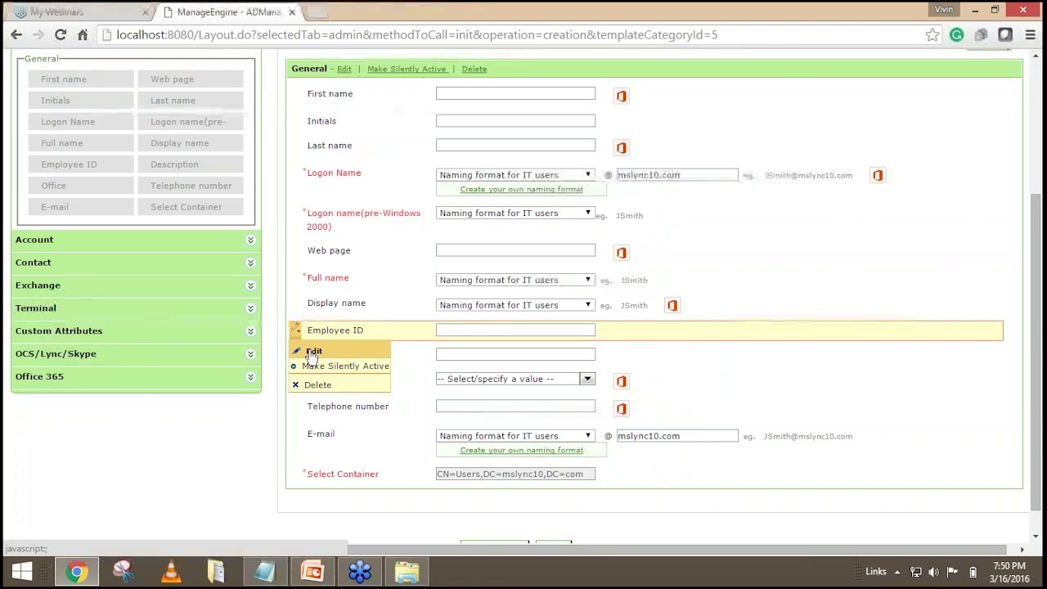
click(312, 354)
click(343, 312)
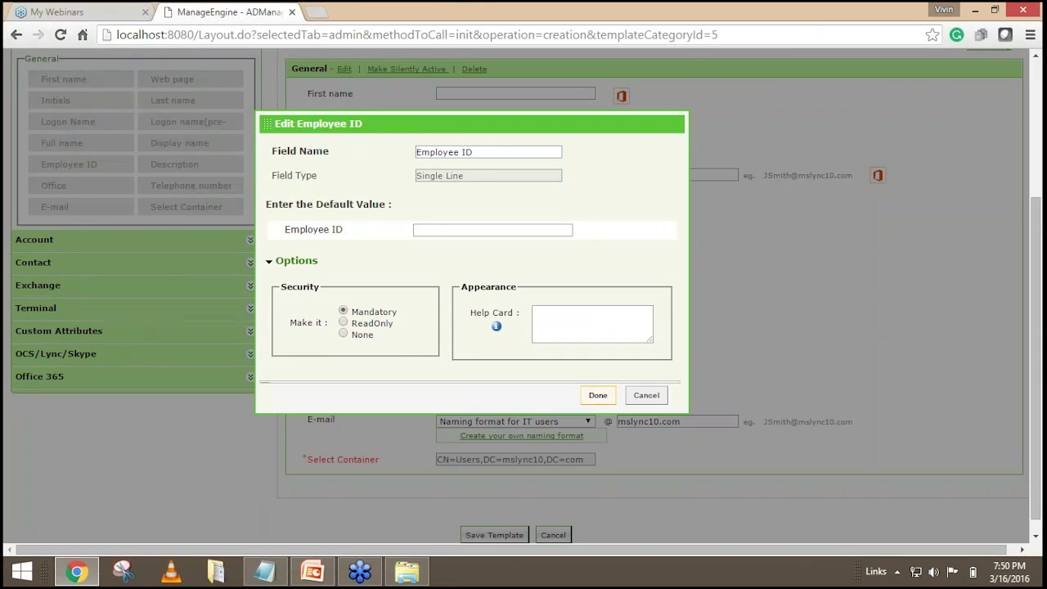
click(598, 395)
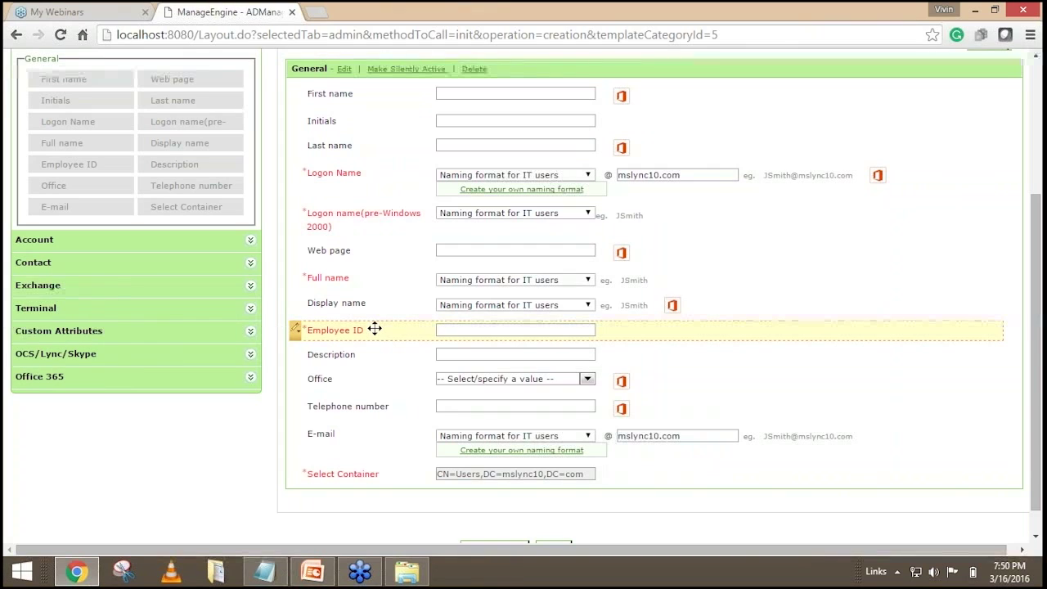
scroll(400, 328, up, 3)
scroll(400, 328, down, 1)
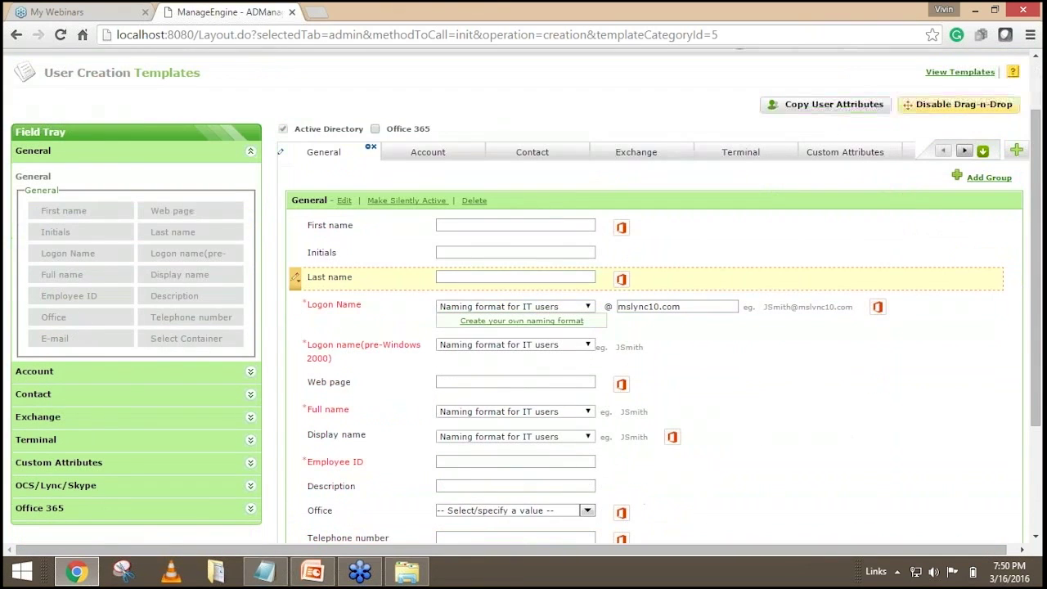
Disable drag-and-drop, check the 'Template for the IT Department' name, and save the template.
scroll(400, 276, down, 3)
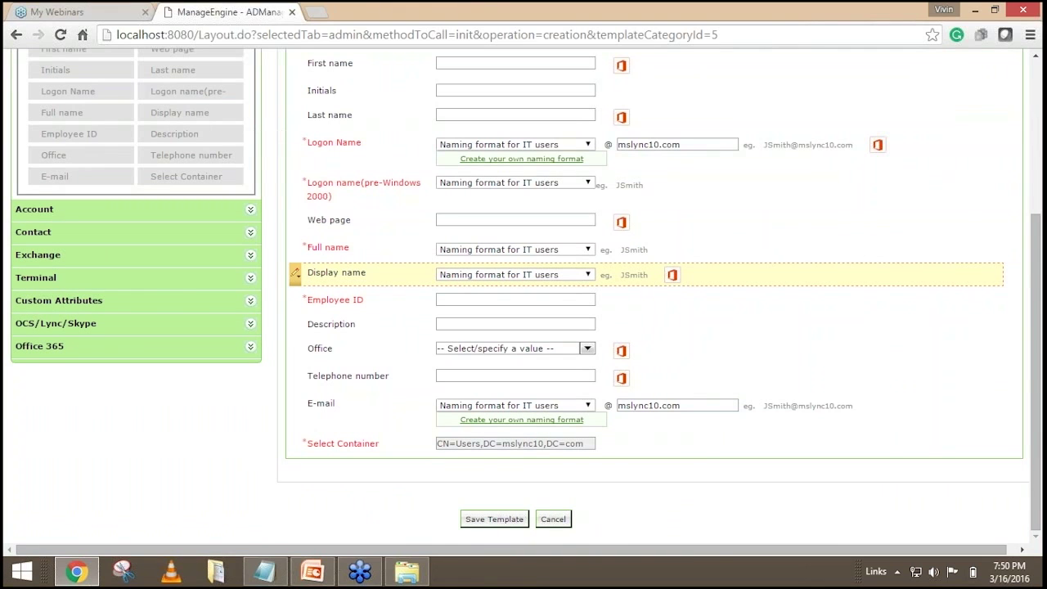
scroll(295, 372, up, 2)
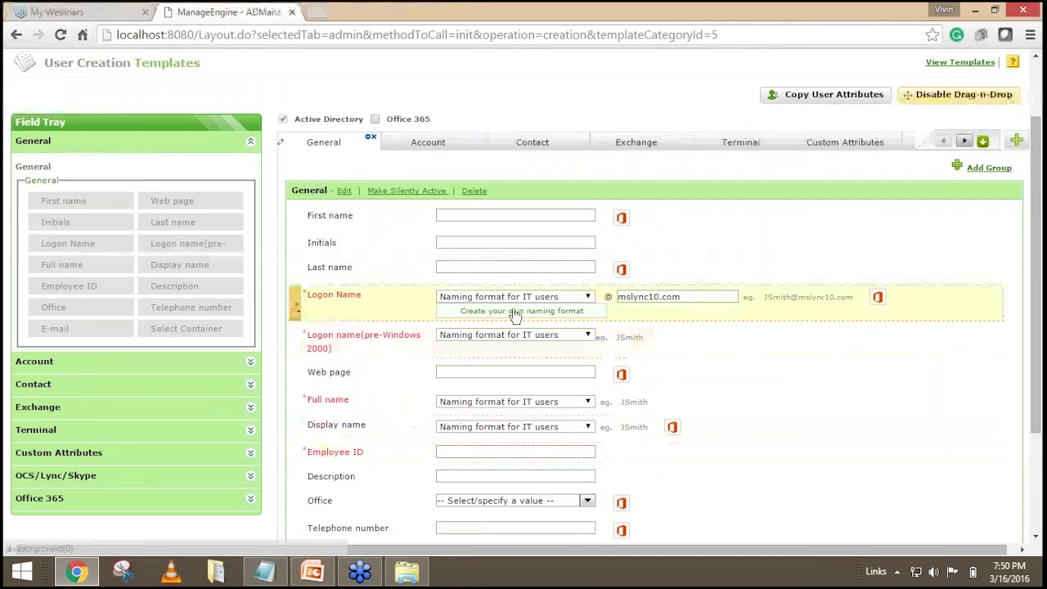
scroll(515, 316, up, 1)
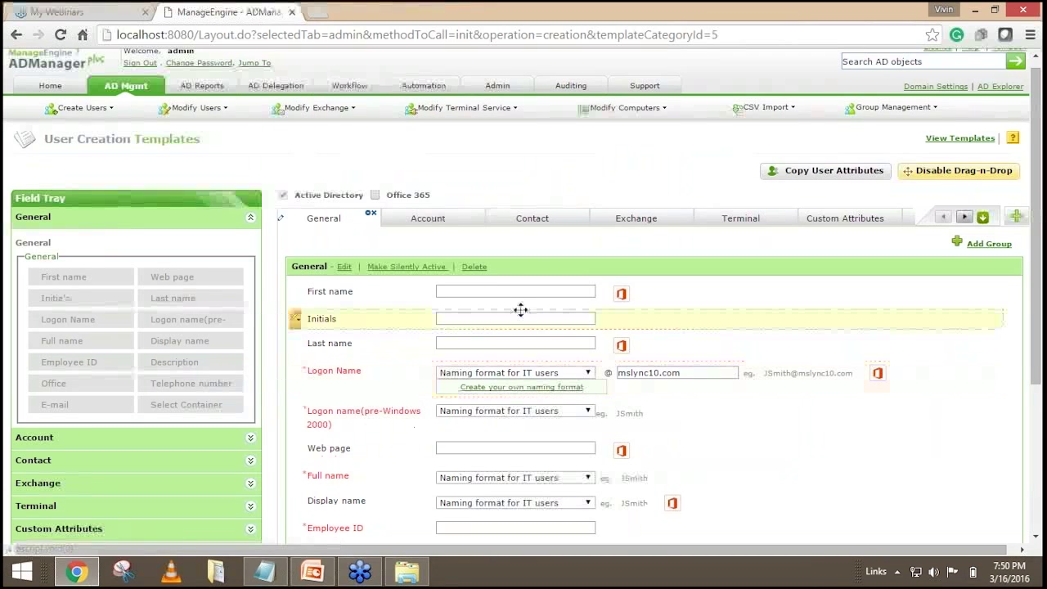
scroll(520, 309, up, 1)
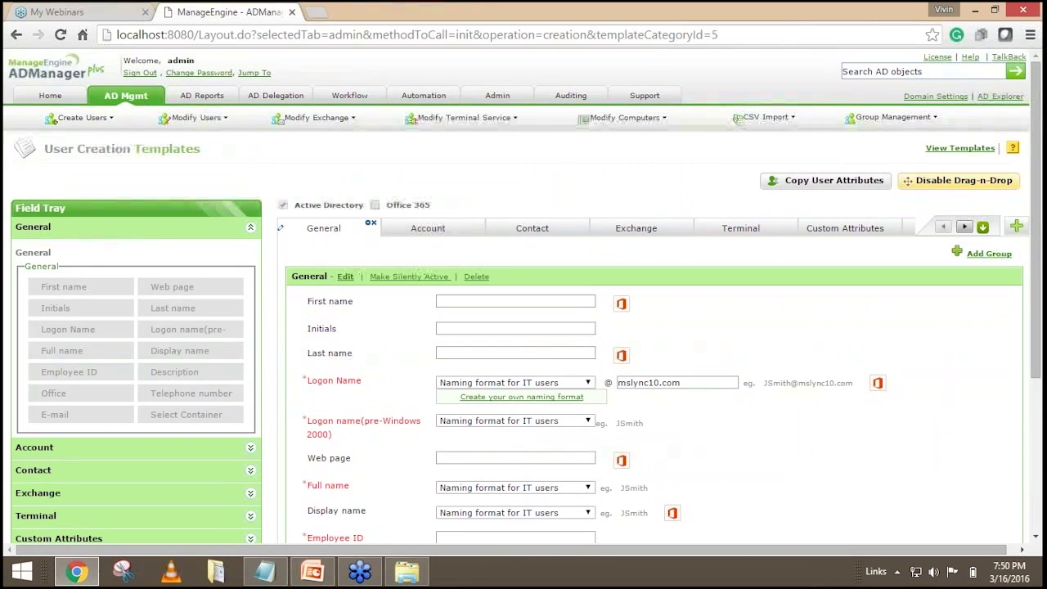
click(955, 185)
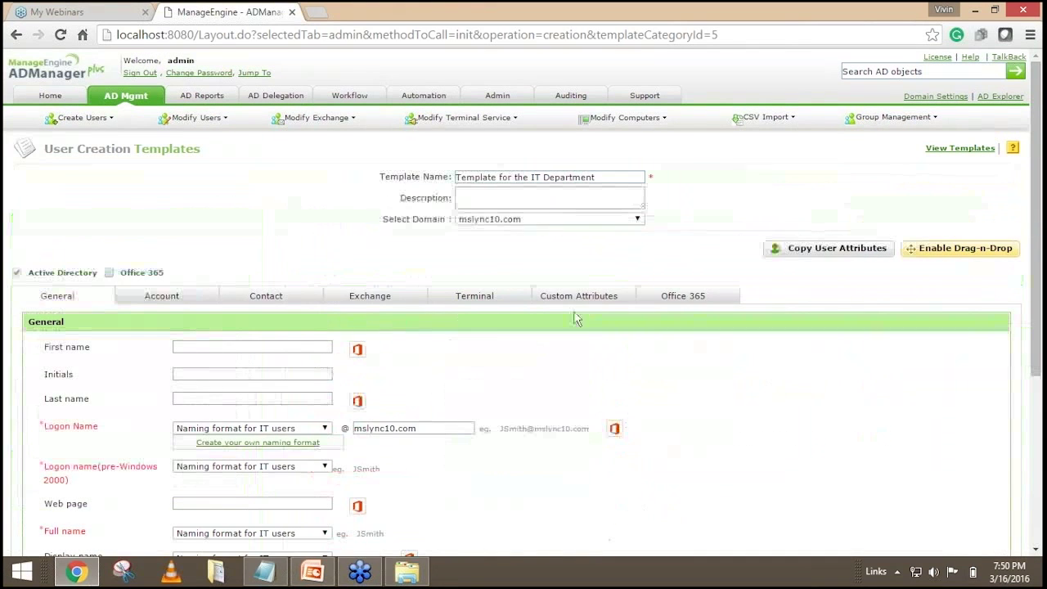
click(597, 175)
drag(596, 175, 455, 180)
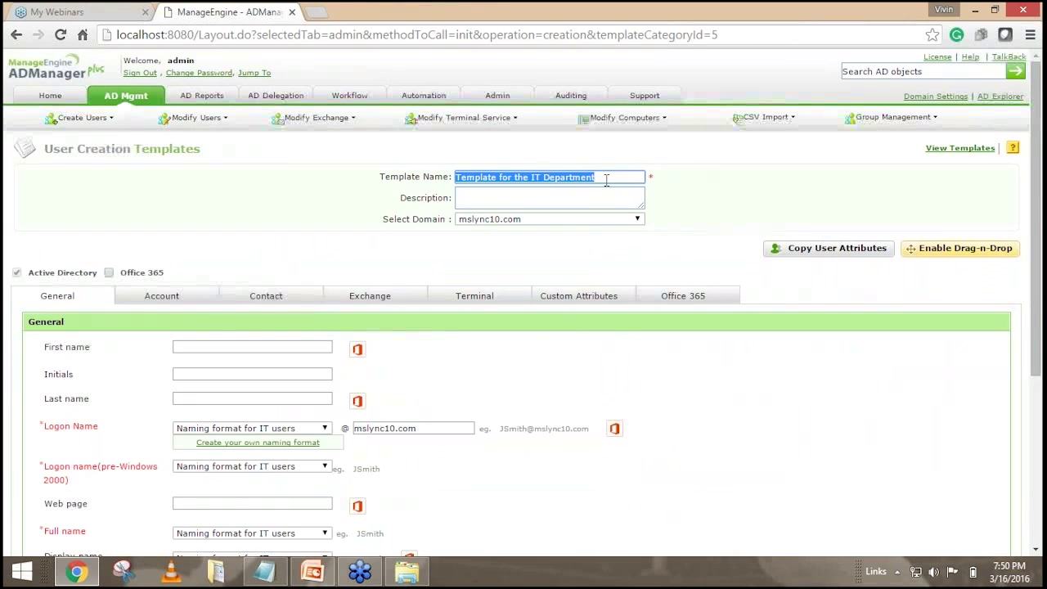
scroll(474, 217, down, 3)
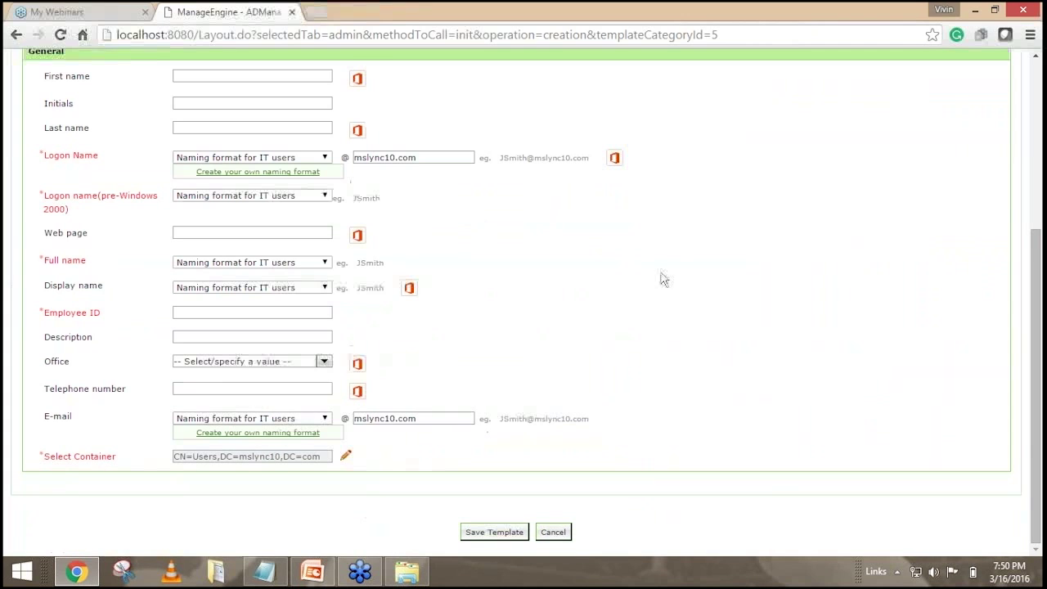
scroll(660, 278, up, 2)
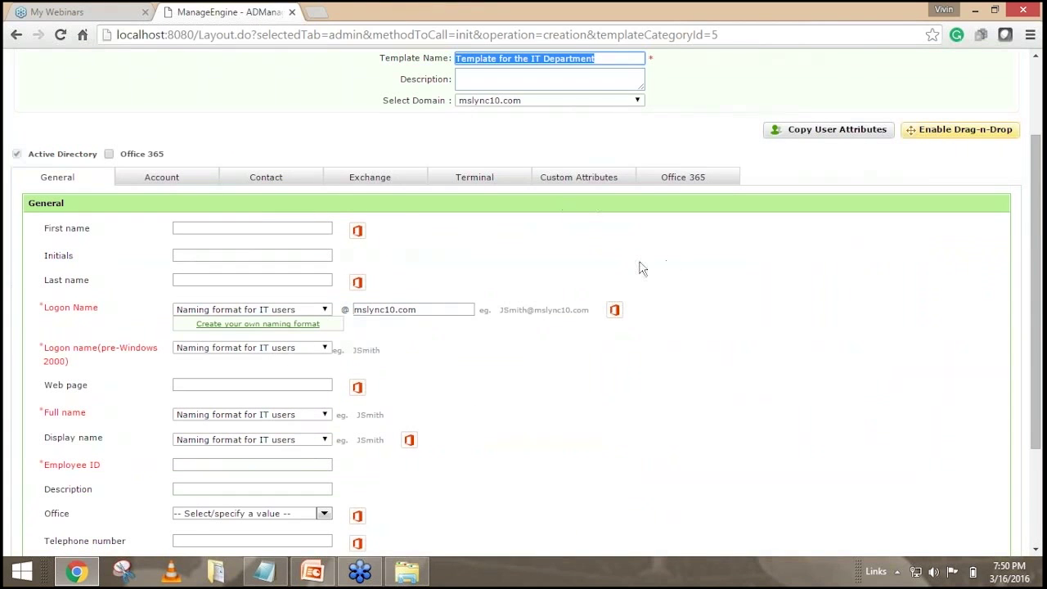
scroll(637, 269, down, 2)
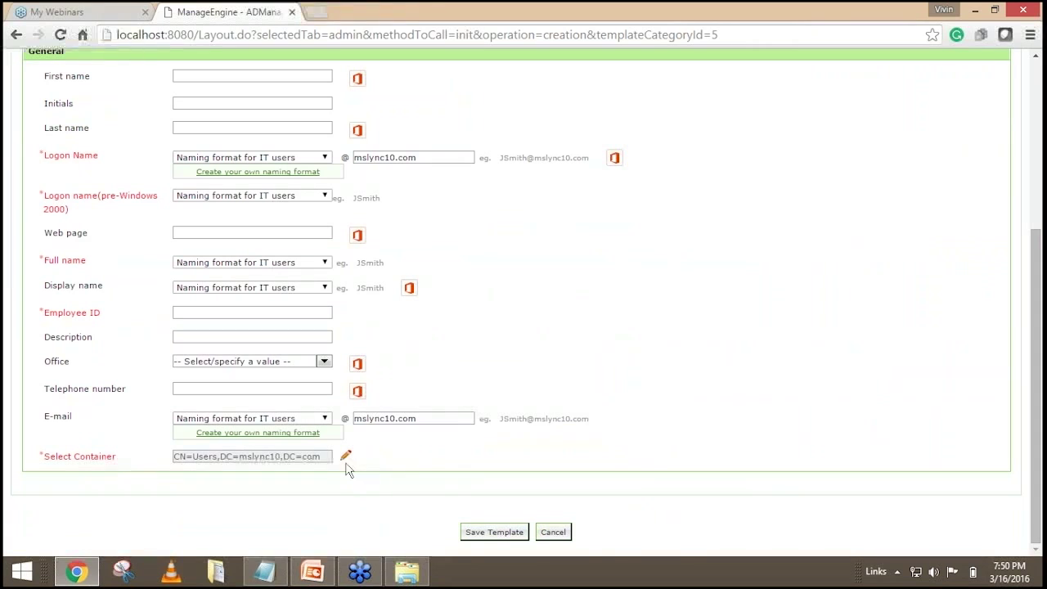
click(494, 531)
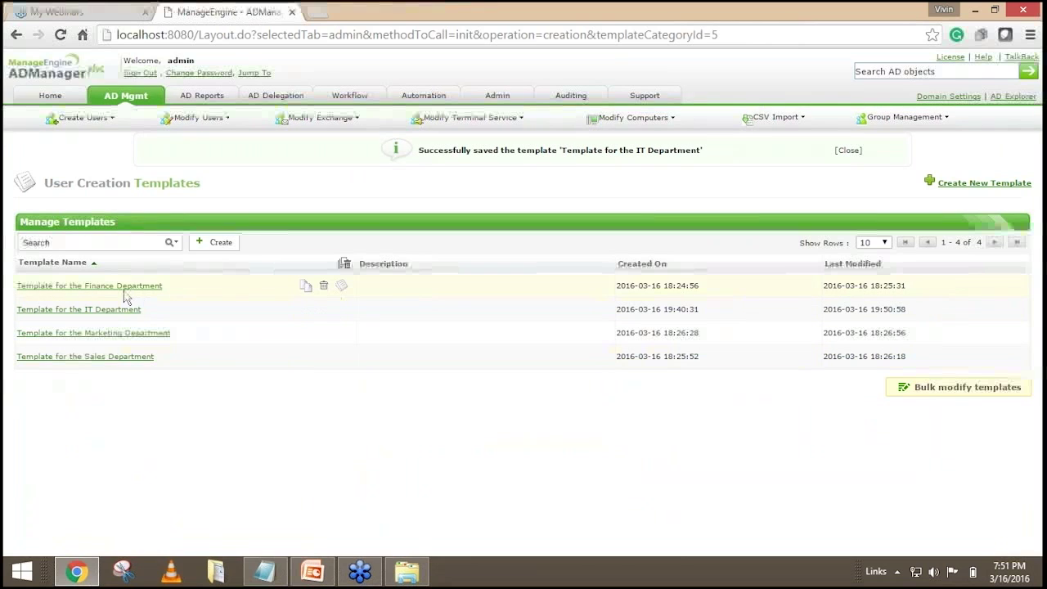
click(98, 310)
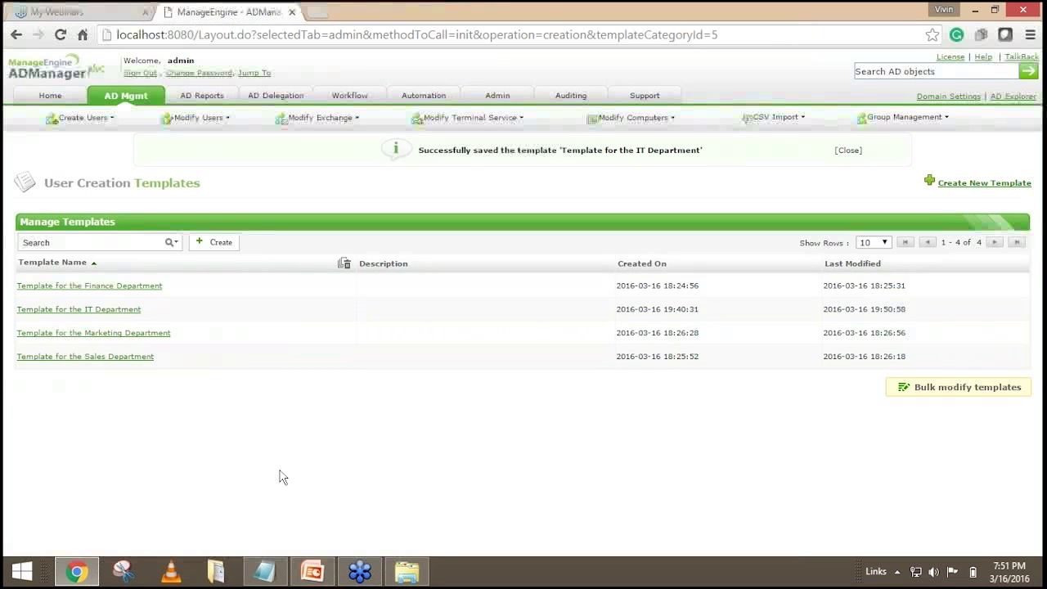
Show User creation.csv in Notepad and highlight its givenName and sn header columns.
click(264, 570)
drag(377, 20, 429, 123)
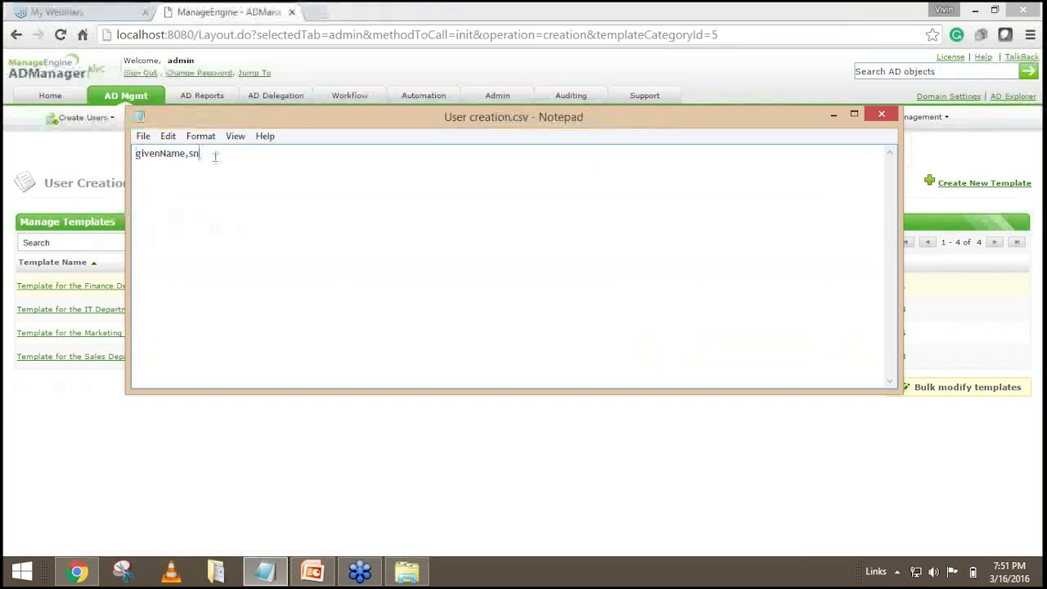
drag(215, 156, 136, 158)
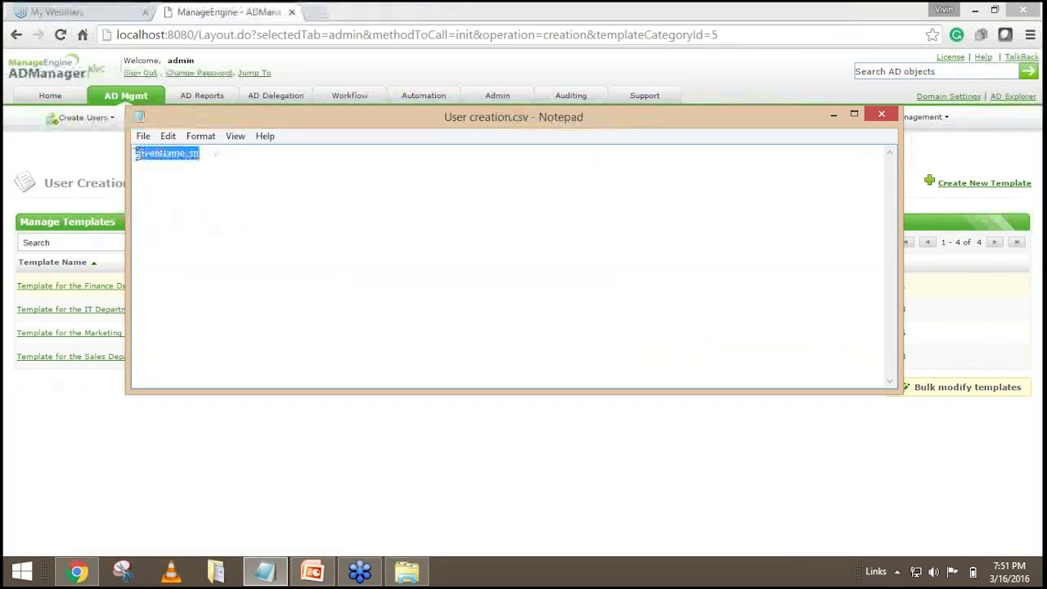
click(340, 167)
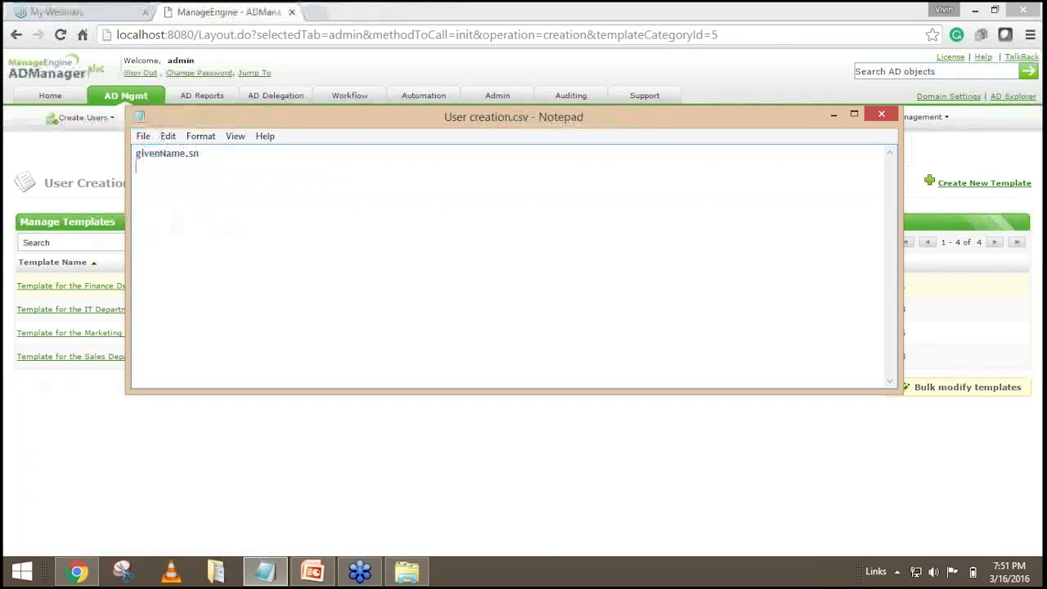
drag(186, 155, 136, 156)
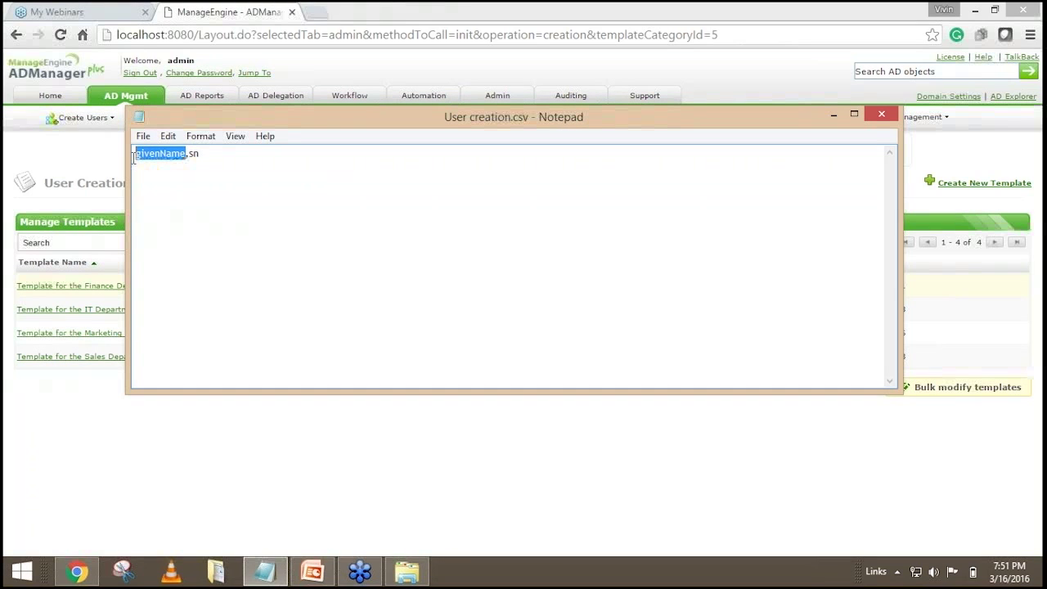
drag(206, 153, 189, 154)
click(271, 179)
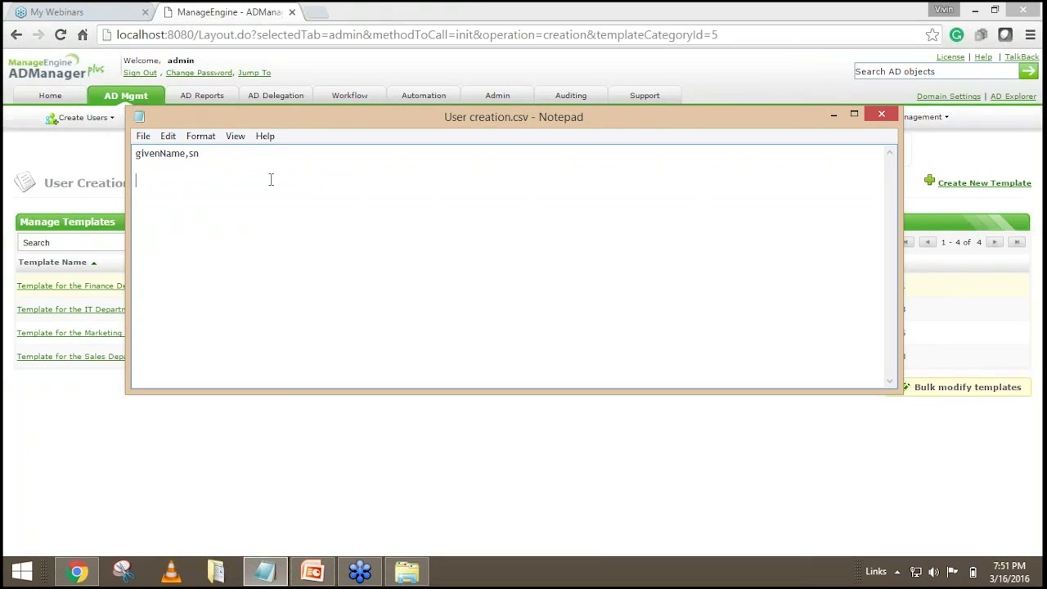
drag(180, 154, 186, 154)
click(206, 154)
drag(204, 154, 133, 153)
click(210, 155)
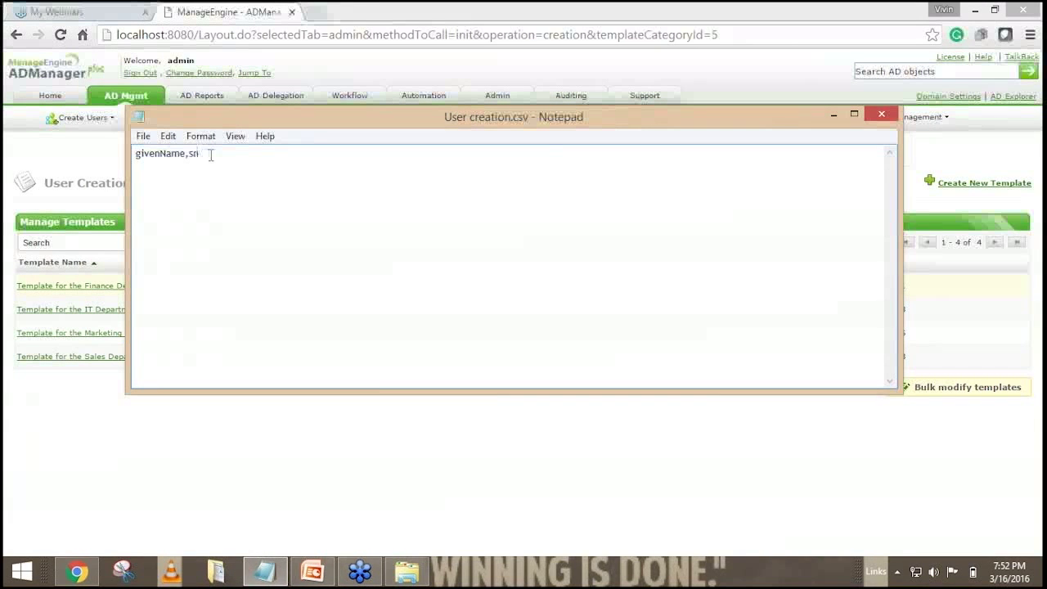
key(Return)
text(firtsname,)
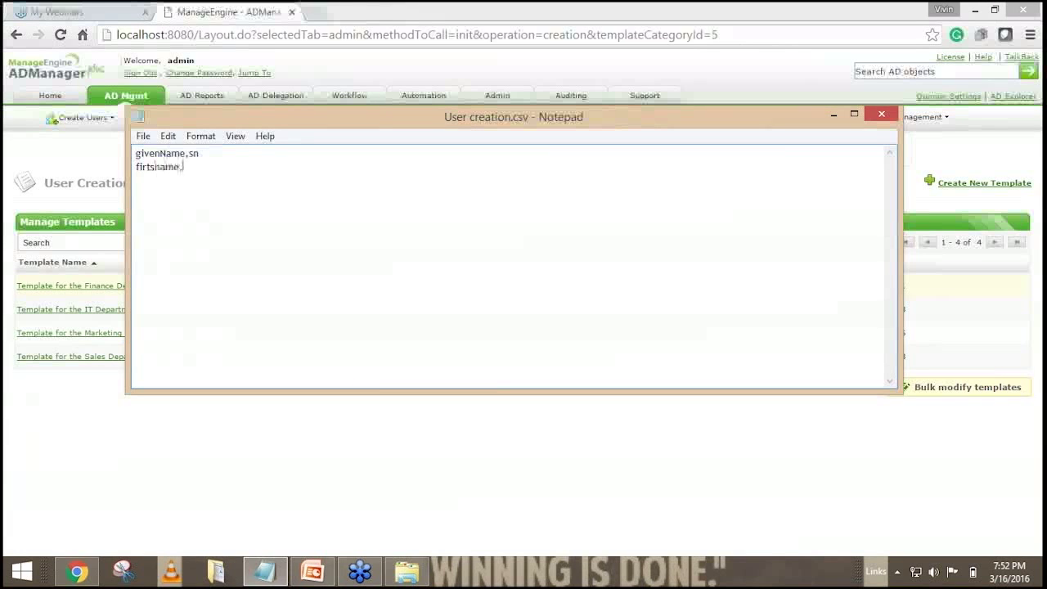
text(lastname)
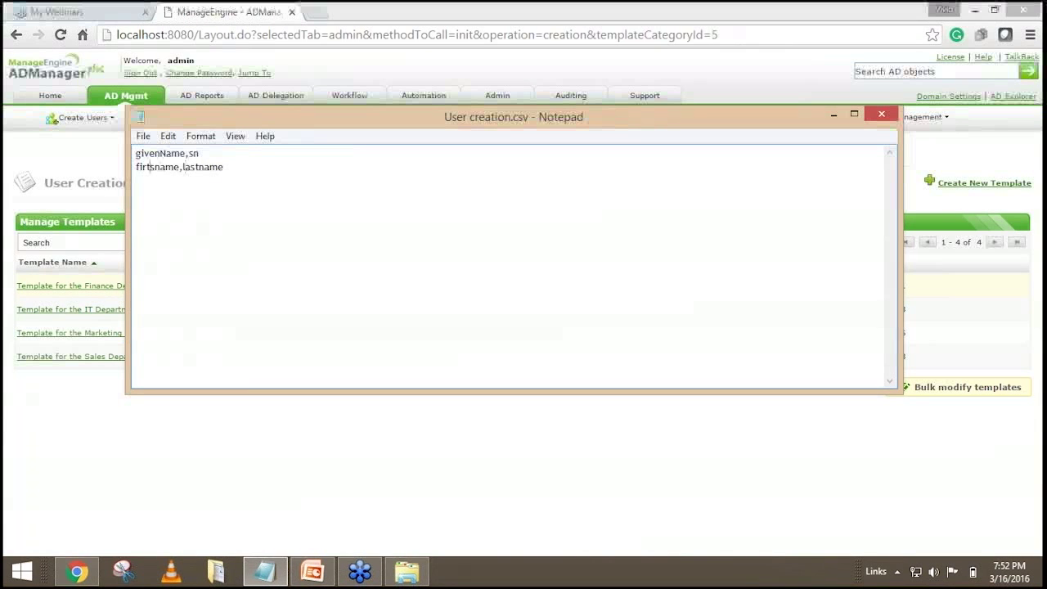
key(BackSpace)
key(BackSpace)
text(st)
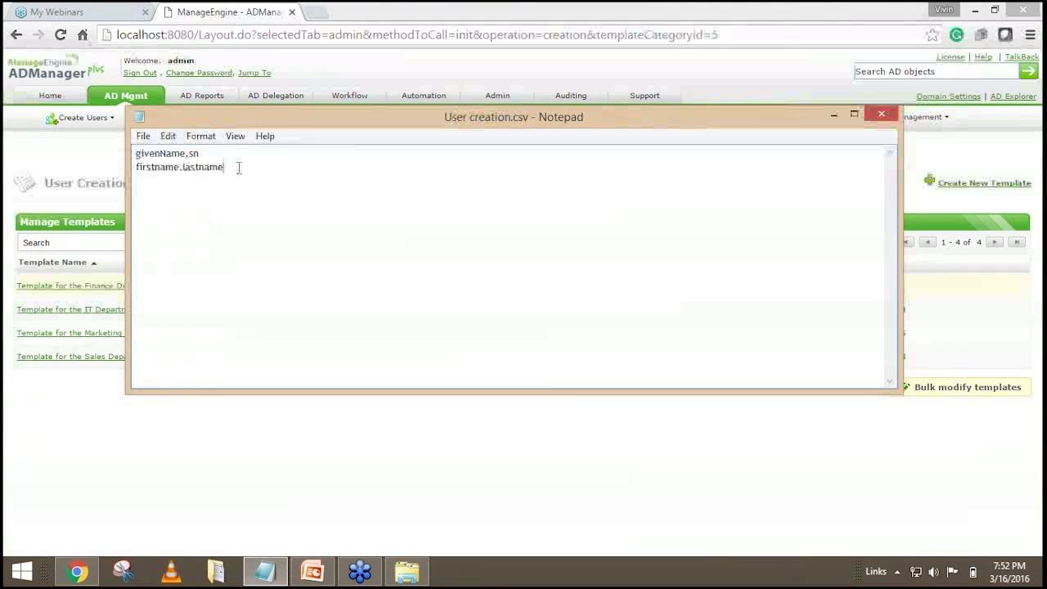
drag(226, 167, 135, 168)
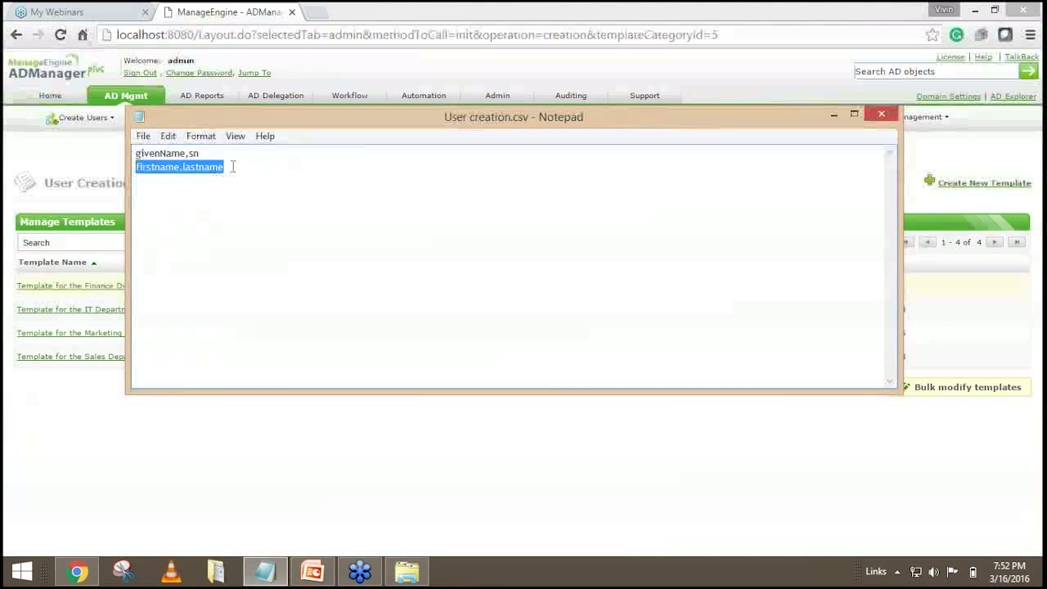
key(Delete)
drag(214, 154, 135, 153)
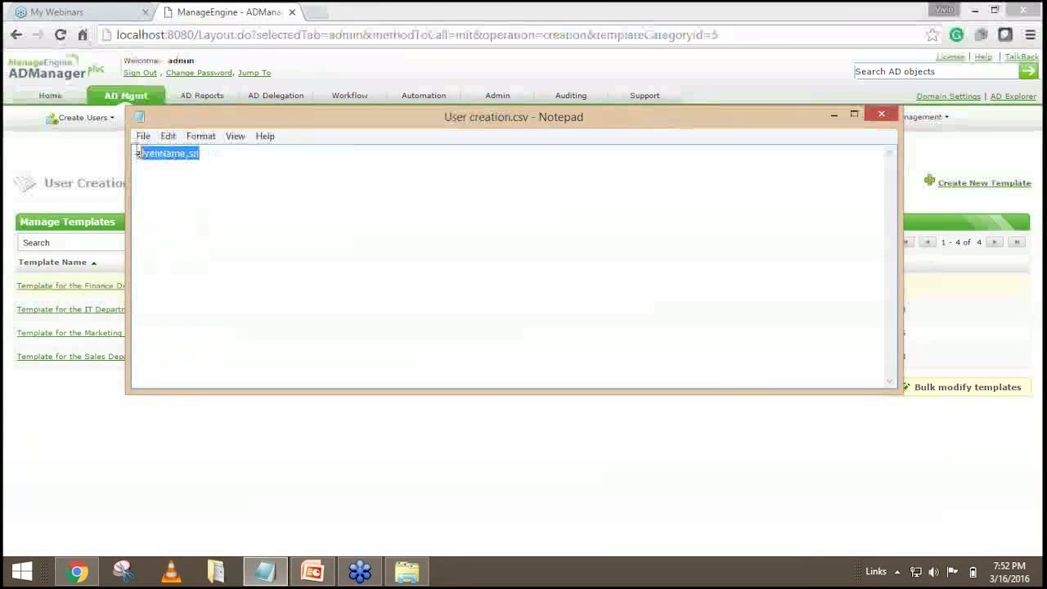
click(219, 153)
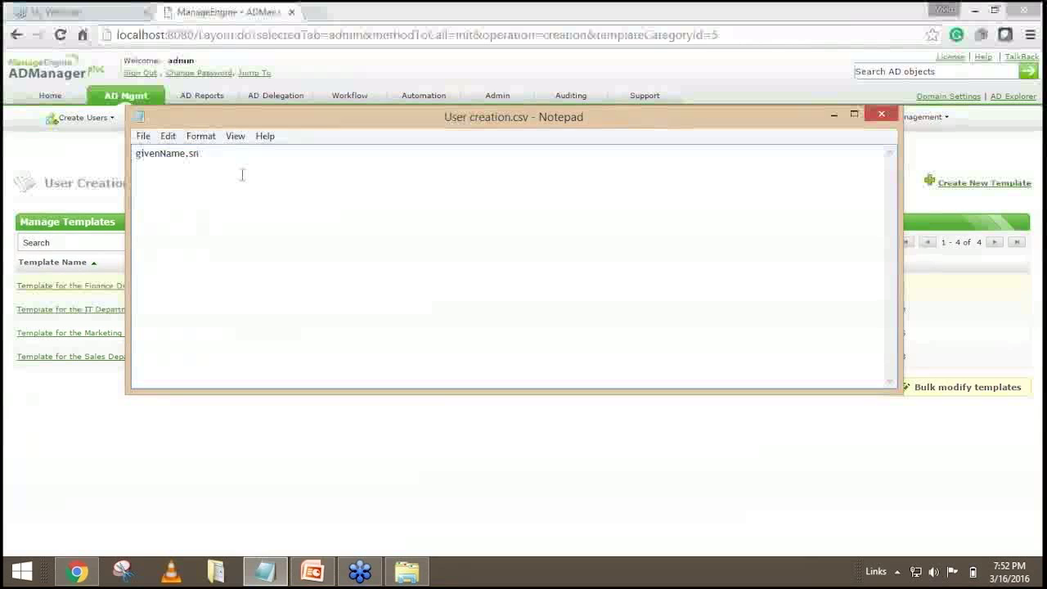
drag(203, 153, 133, 153)
click(215, 158)
drag(215, 158, 123, 153)
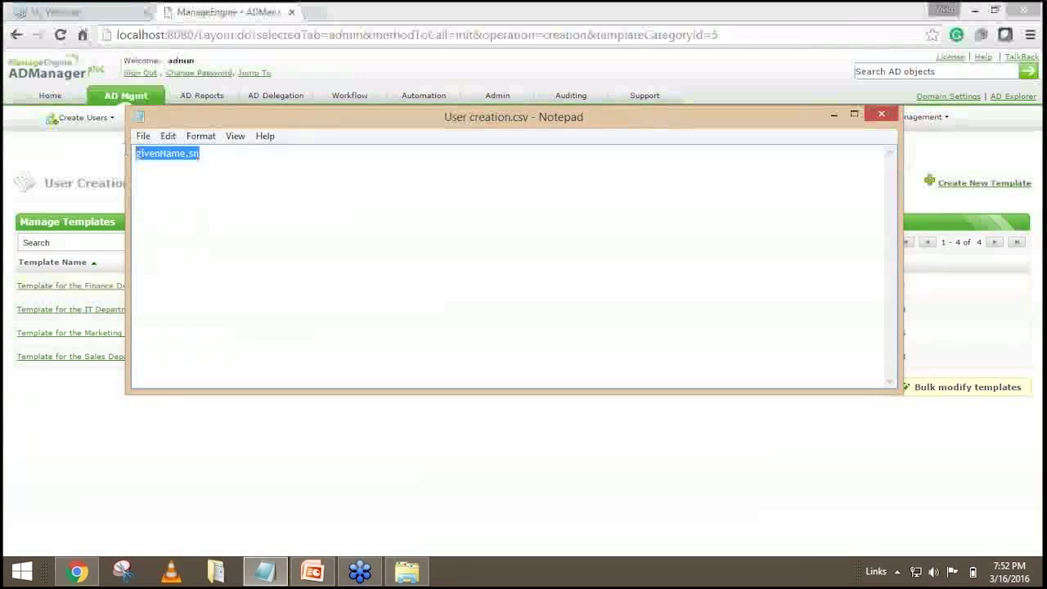
click(219, 156)
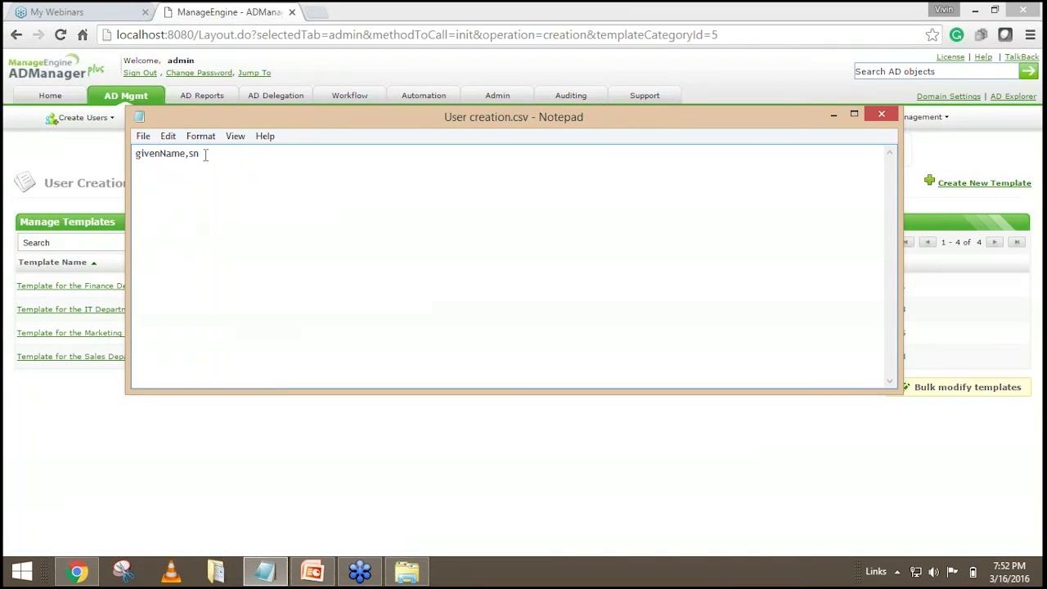
drag(205, 154, 133, 157)
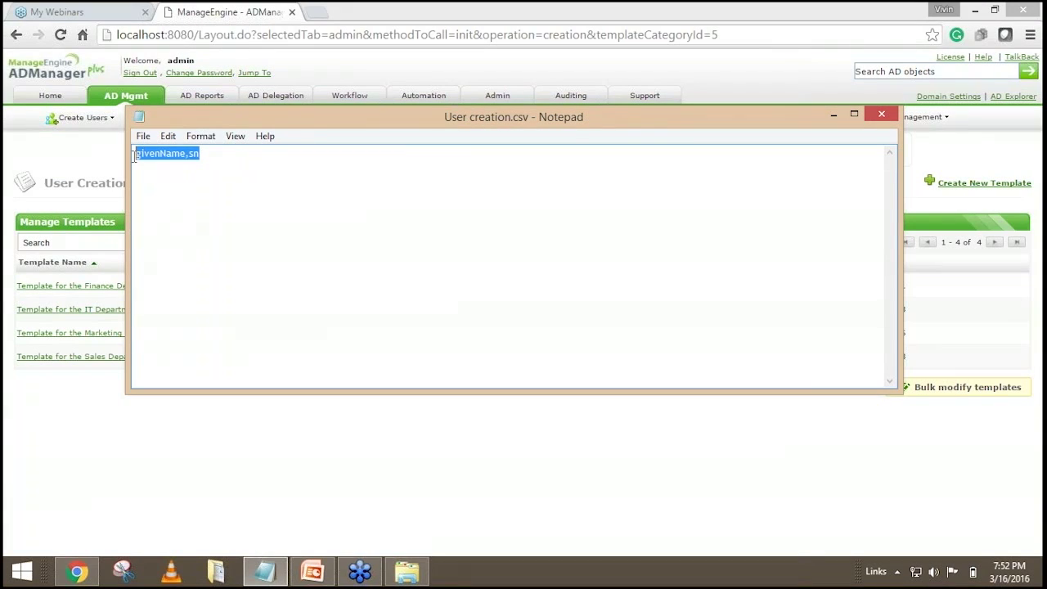
click(217, 157)
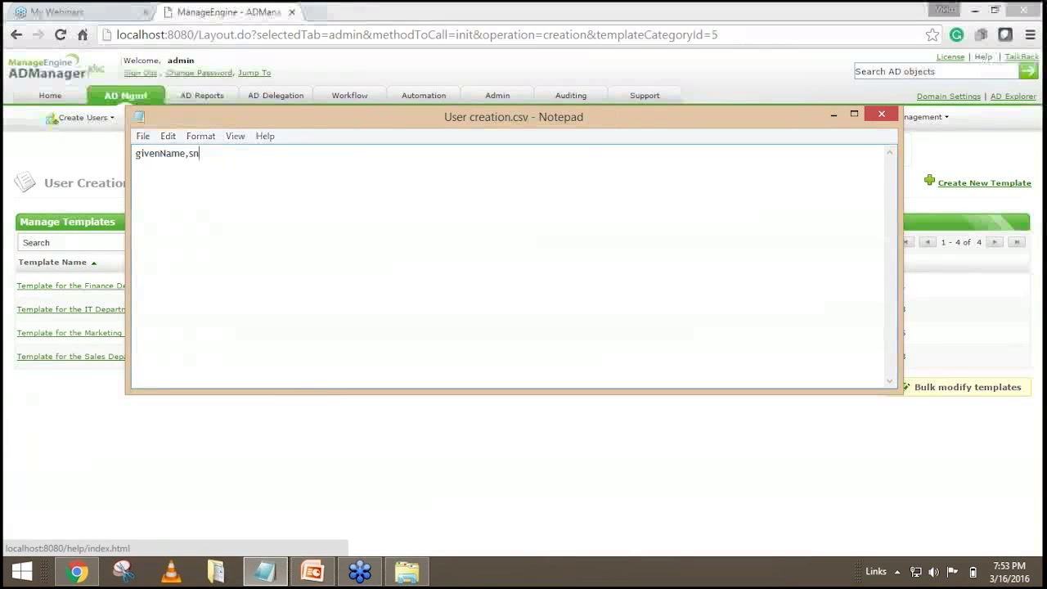
Open Help's Create Users using CSV guide and its List of LDAP attributes supported page.
click(982, 58)
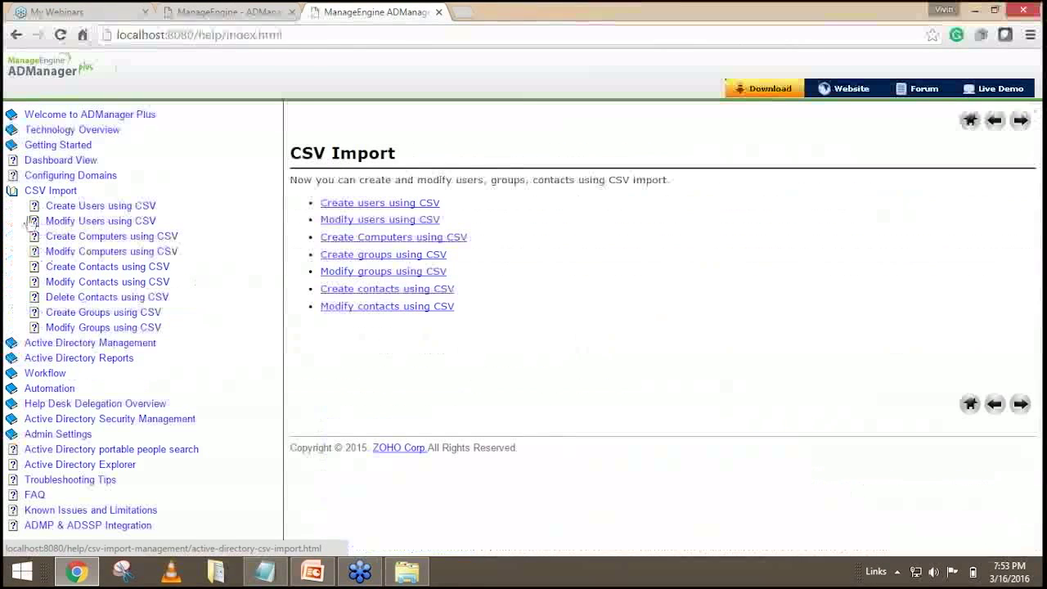
click(102, 212)
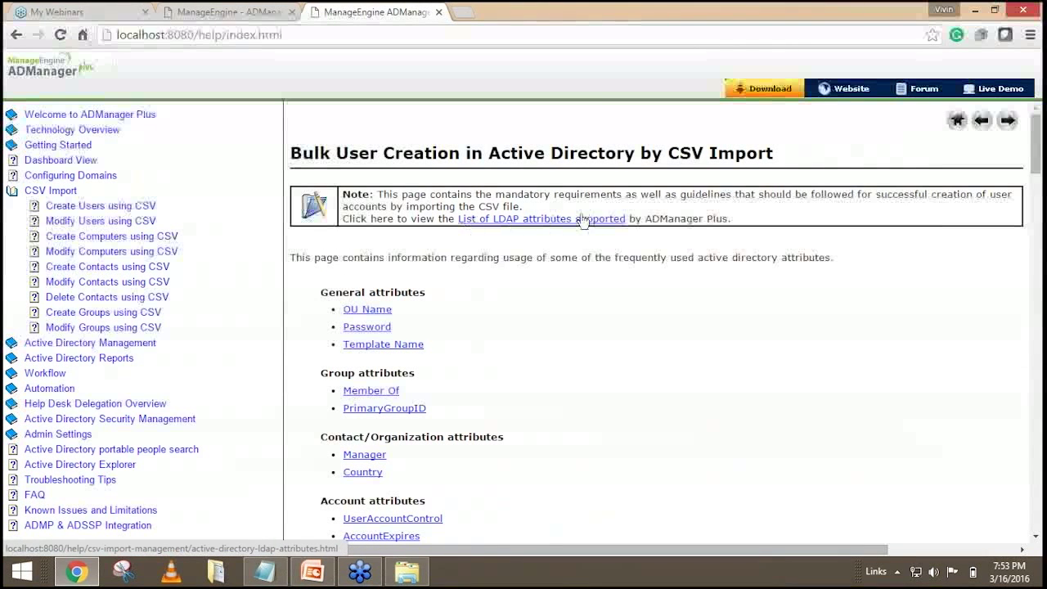
click(552, 220)
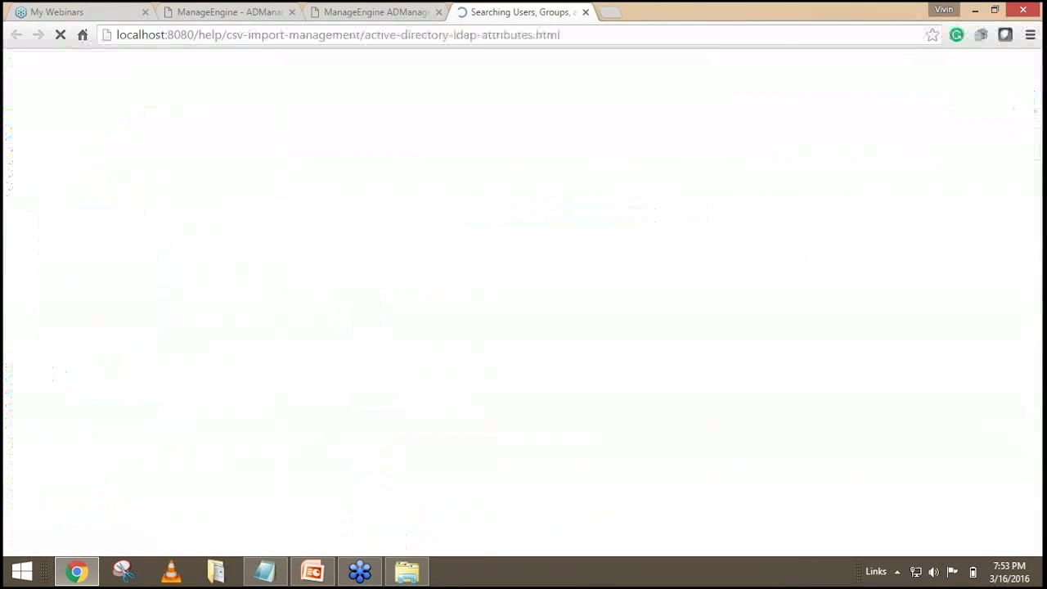
scroll(215, 145, down, 1)
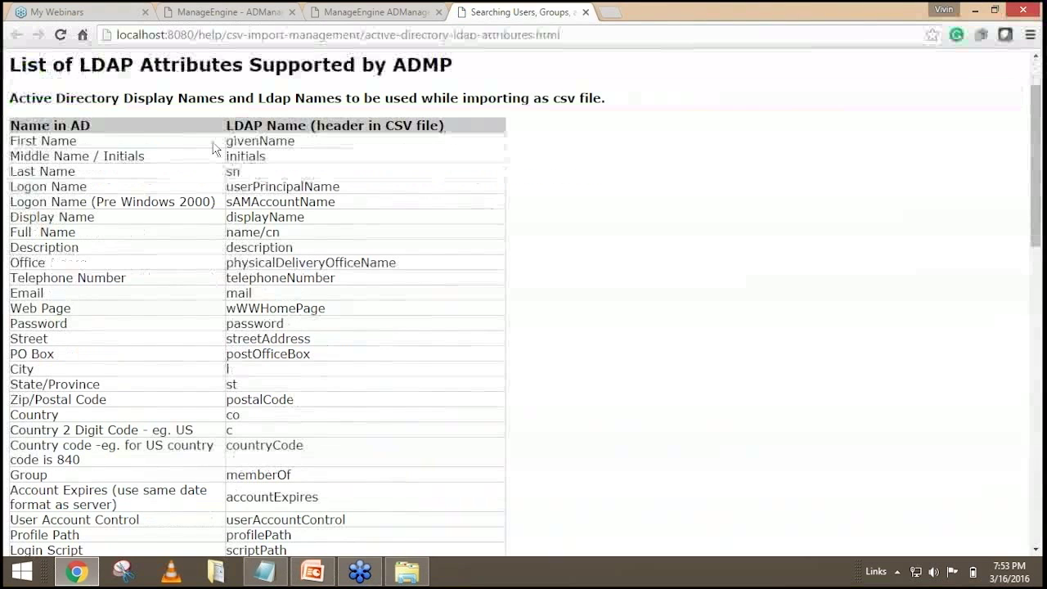
Highlight the LDAP Name column and position the CSV window beside the attribute table.
drag(91, 126, 11, 125)
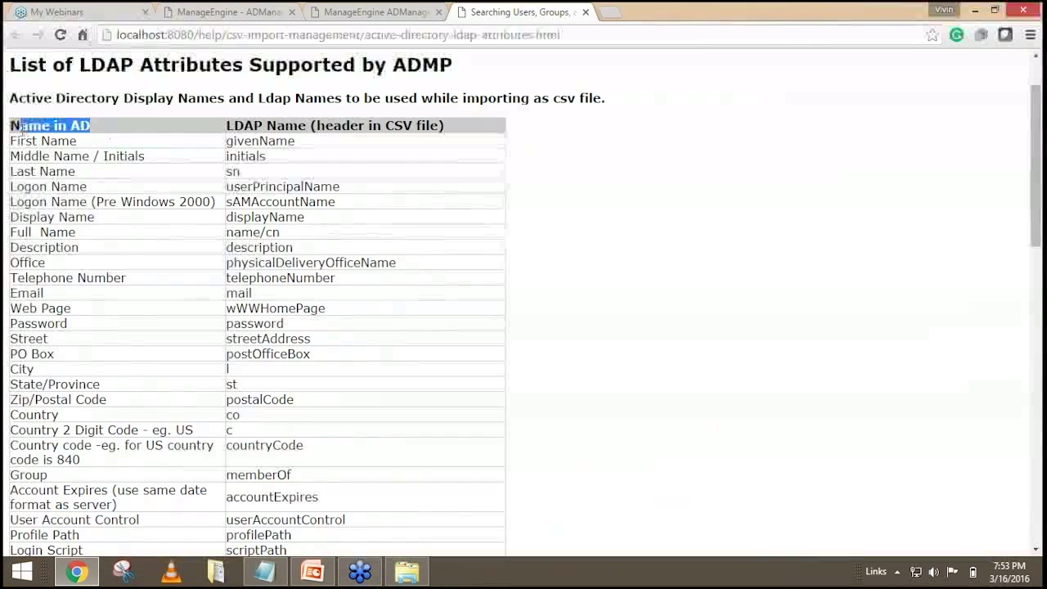
drag(226, 125, 446, 126)
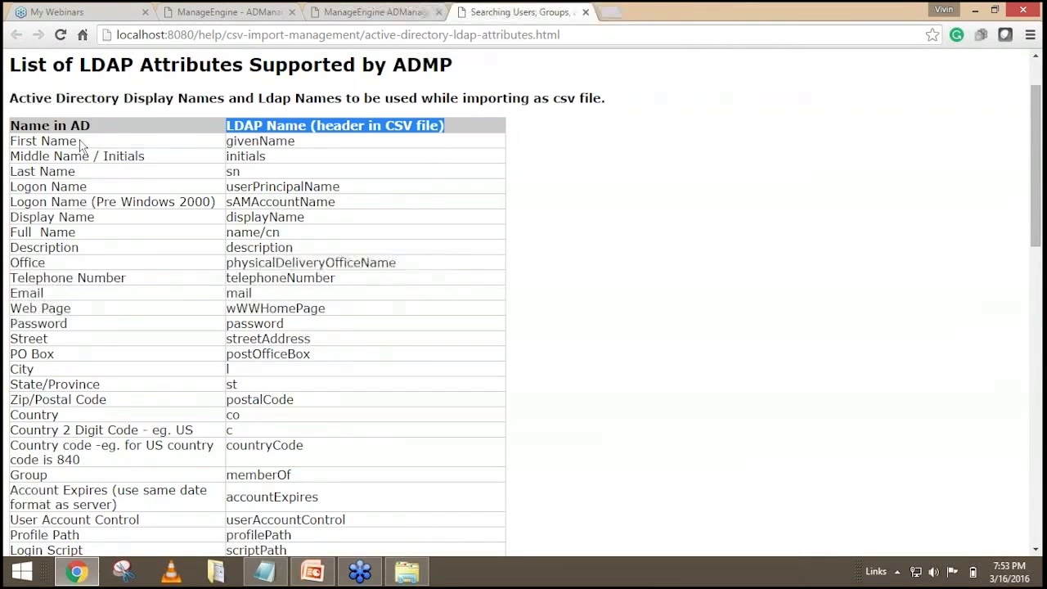
drag(82, 144, 50, 141)
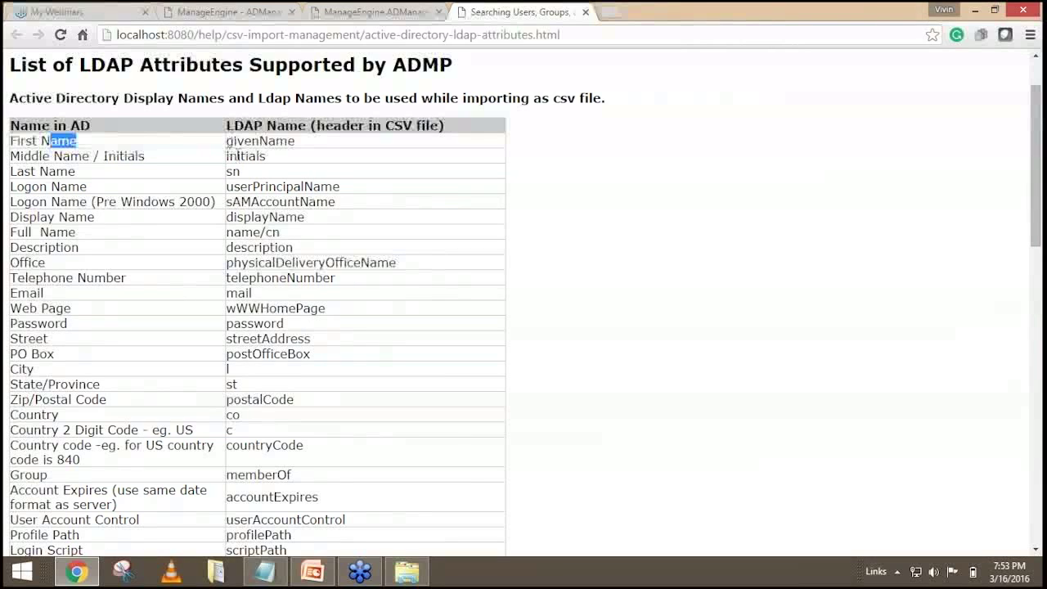
click(264, 570)
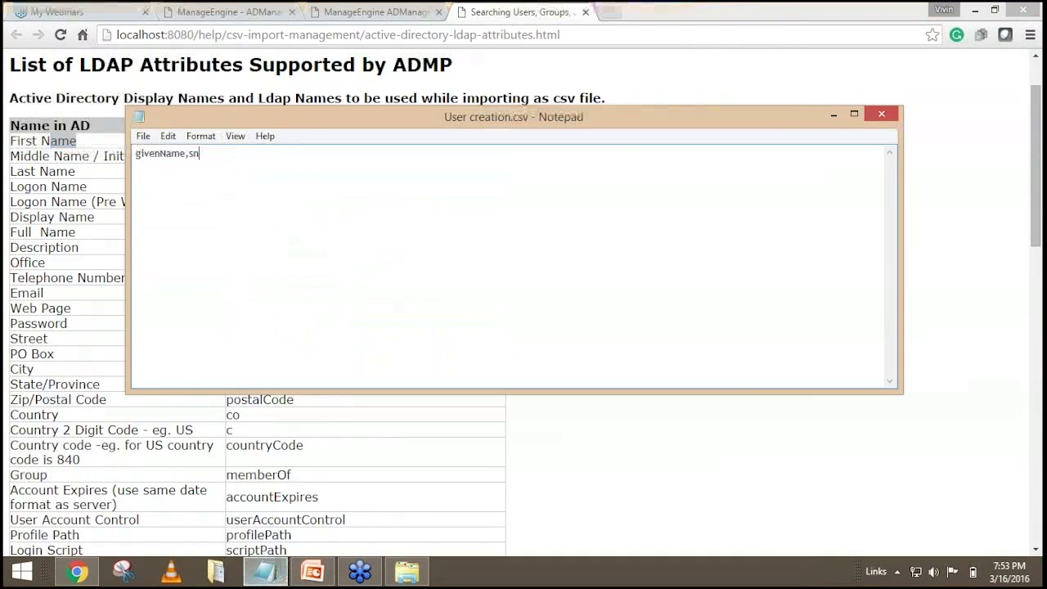
drag(311, 114, 661, 182)
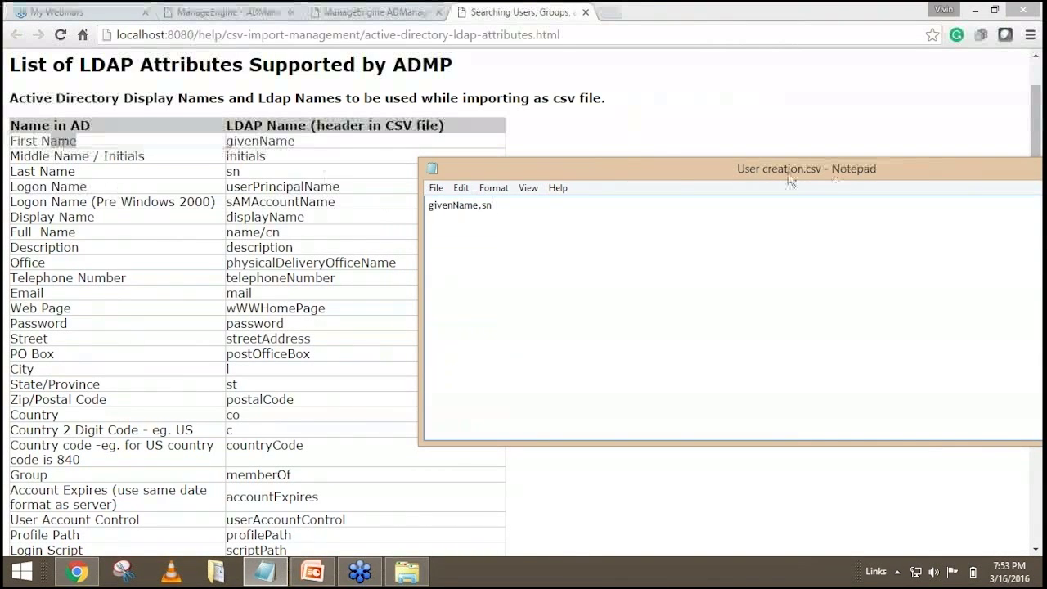
drag(789, 173, 596, 166)
click(931, 159)
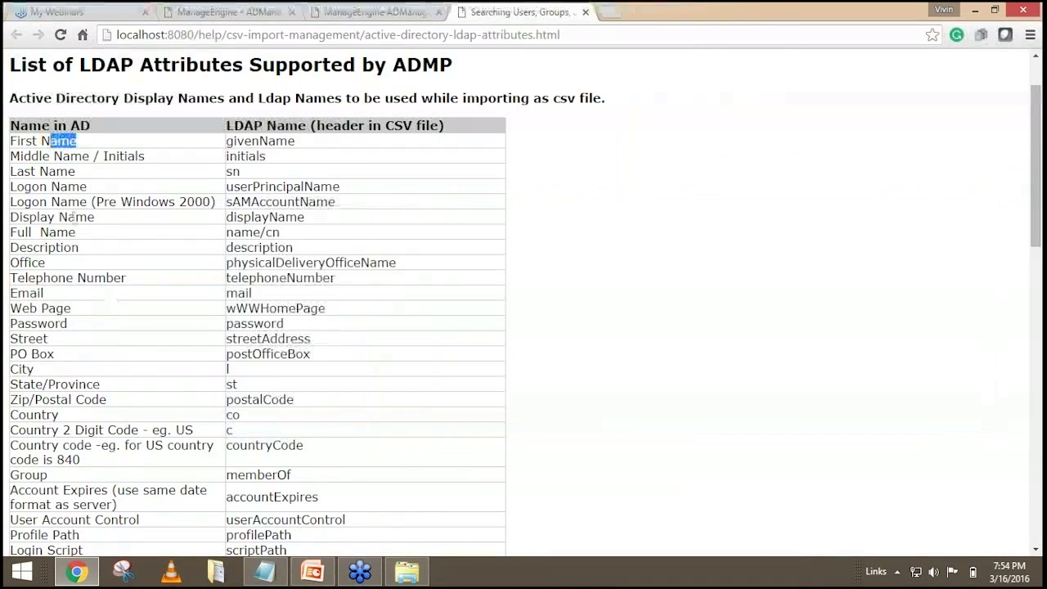
scroll(119, 225, down, 2)
scroll(120, 225, down, 3)
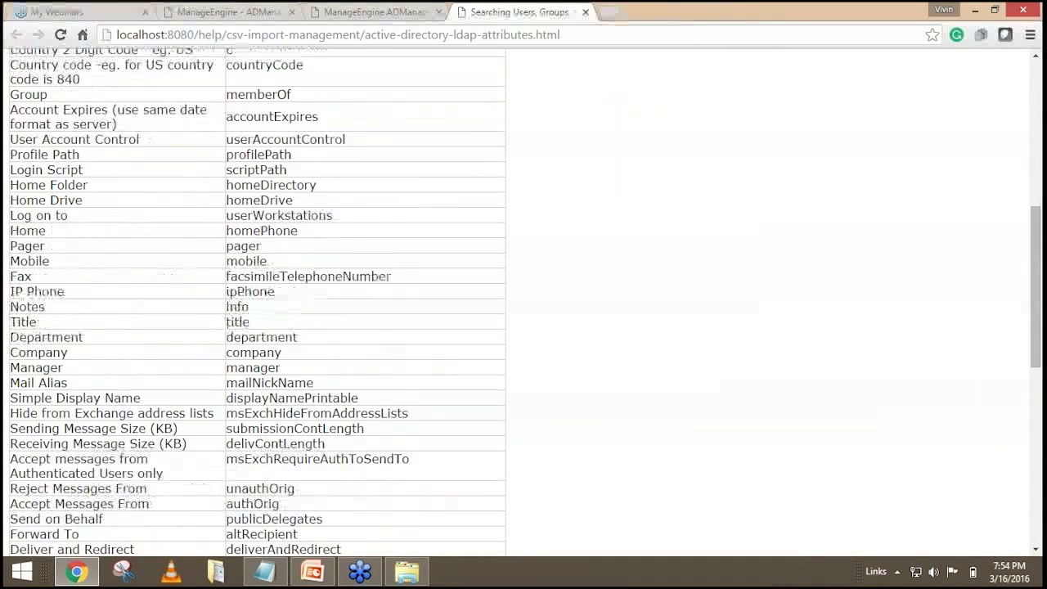
scroll(133, 284, up, 4)
scroll(134, 284, up, 2)
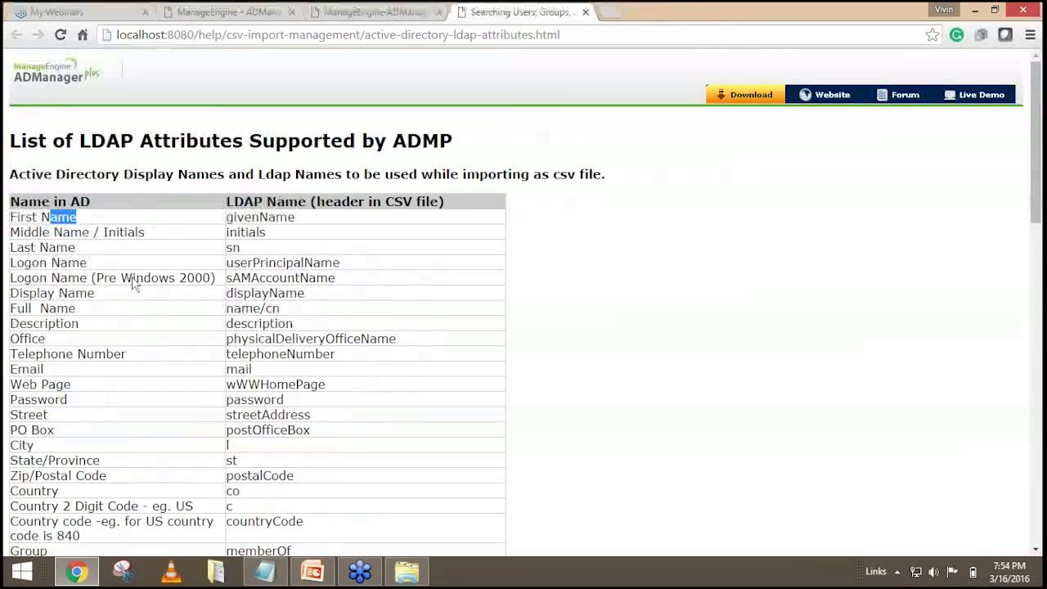
Recheck the CSV's givenName,sn header, minimize Notepad, and return to User Creation Templates.
click(263, 572)
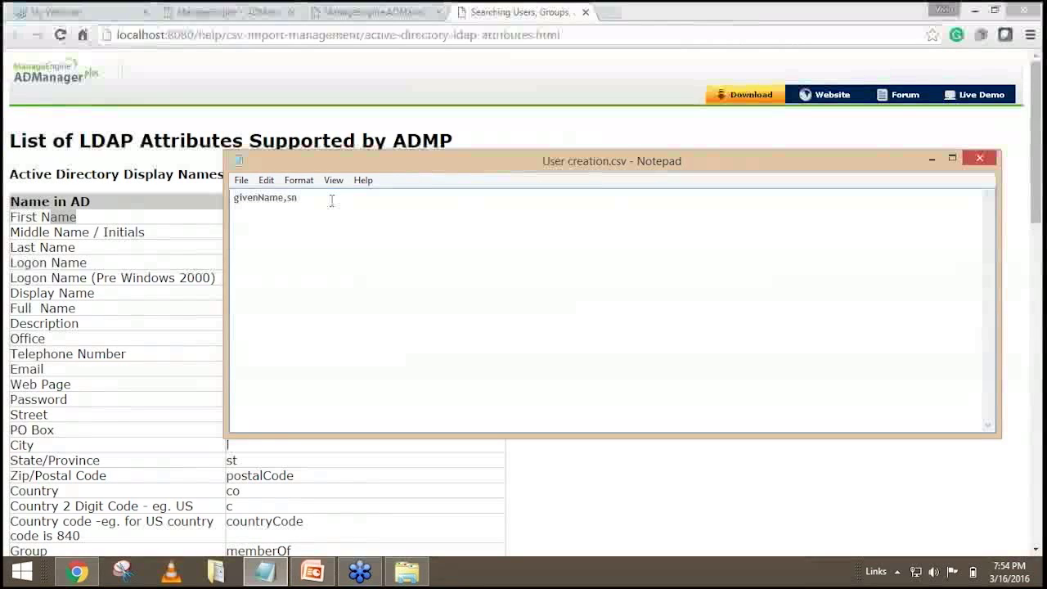
click(331, 200)
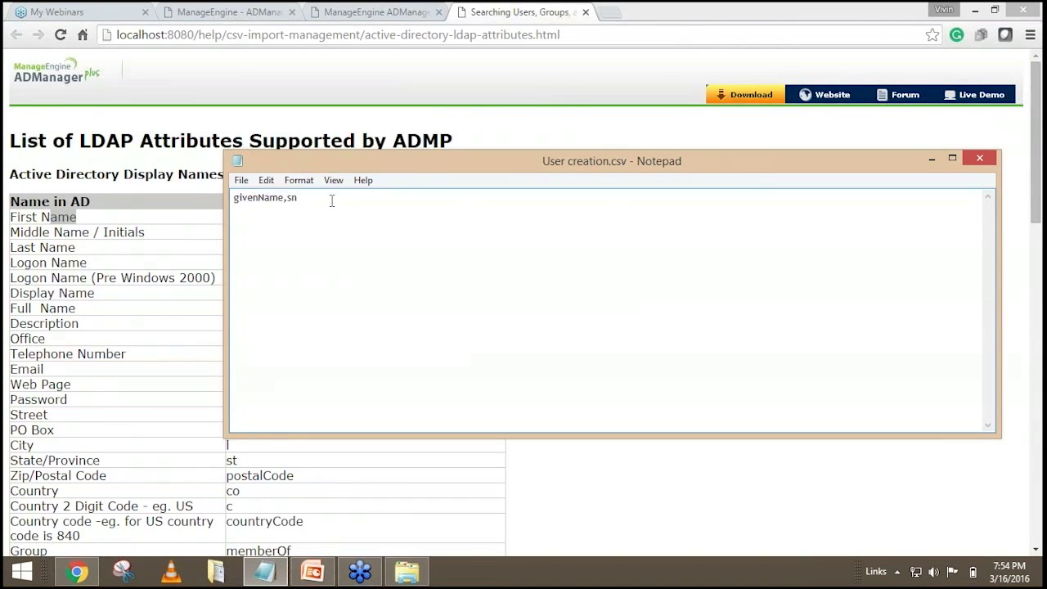
click(298, 212)
click(932, 156)
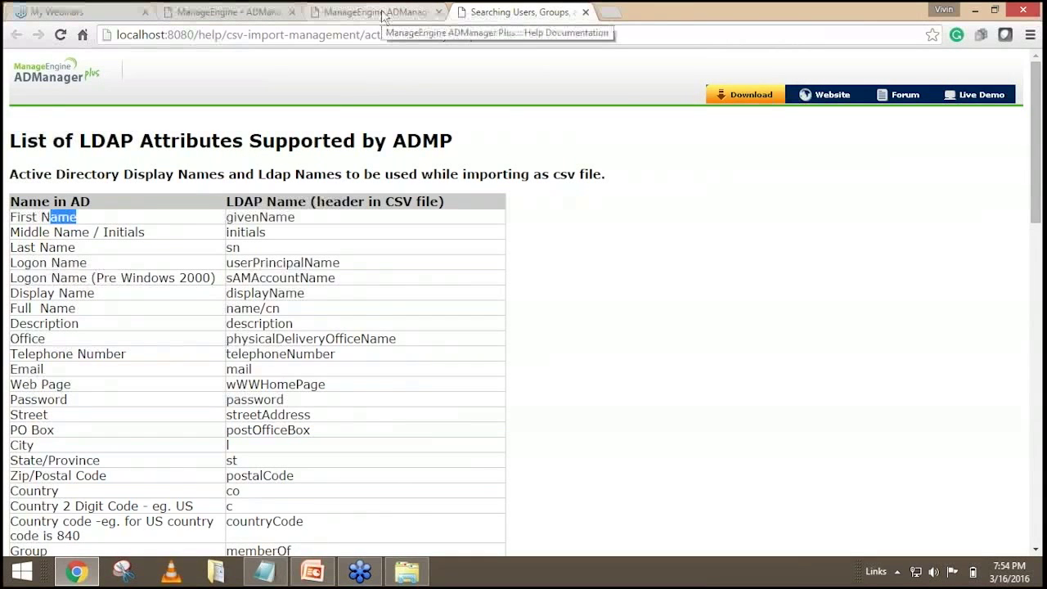
click(383, 13)
click(233, 13)
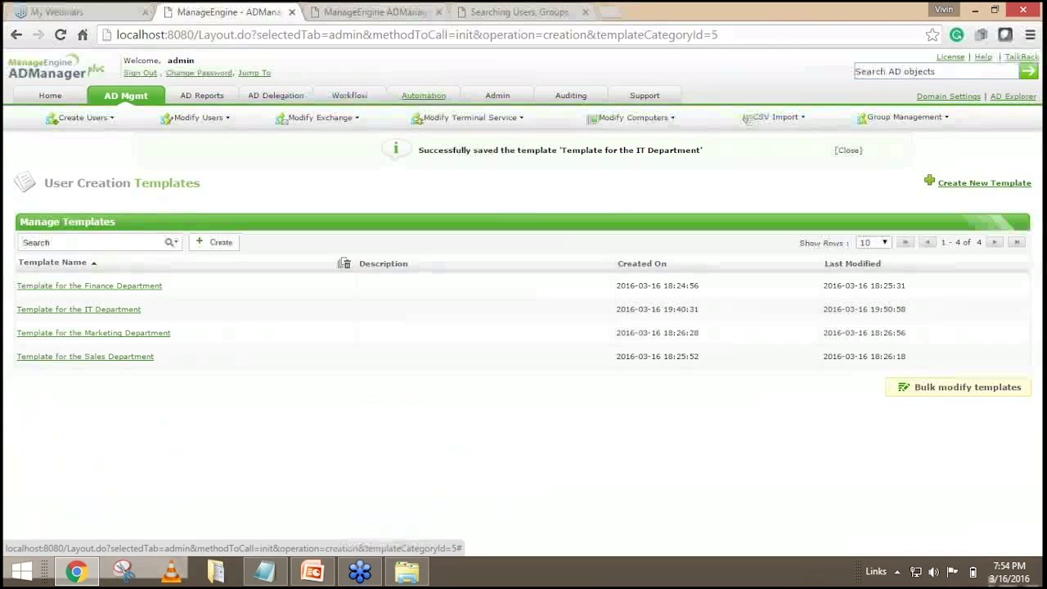
Start a new scheduled automation and name it 'User creation for the IT Dept'.
click(424, 96)
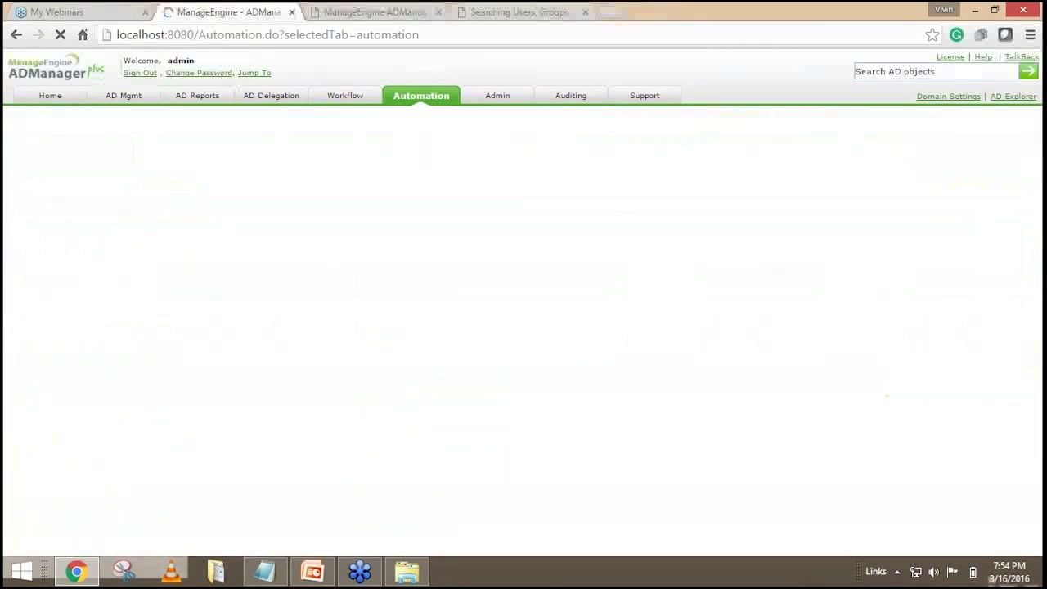
click(951, 181)
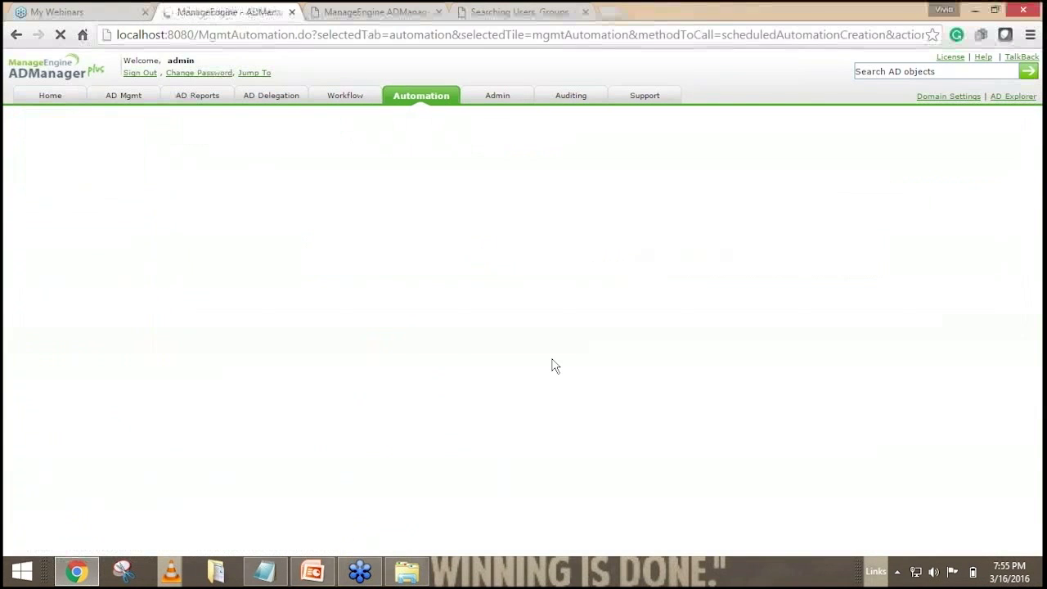
double_click(418, 235)
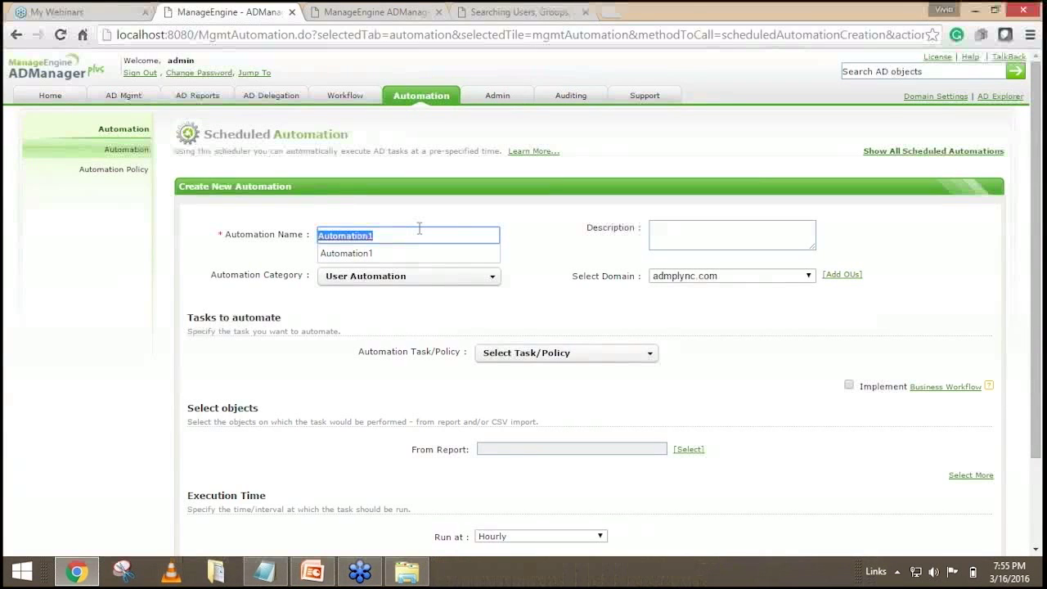
text(t)
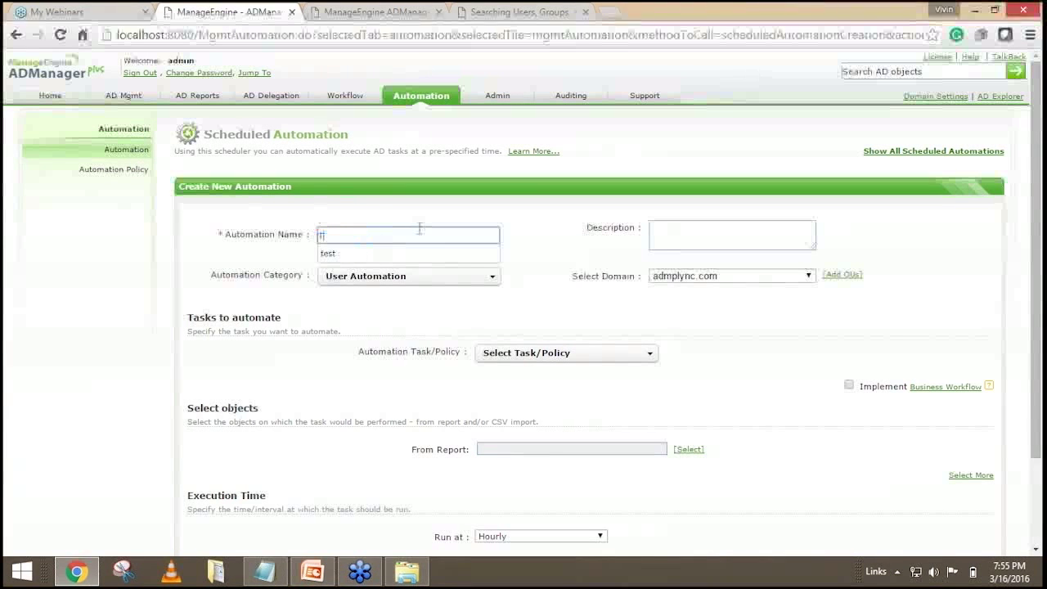
key(BackSpace)
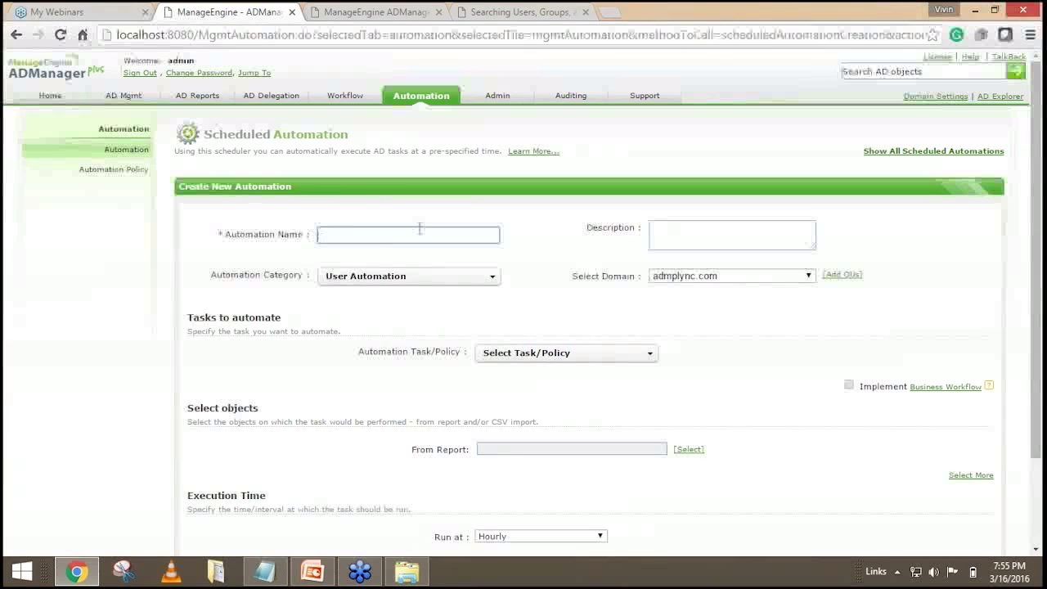
text(Us)
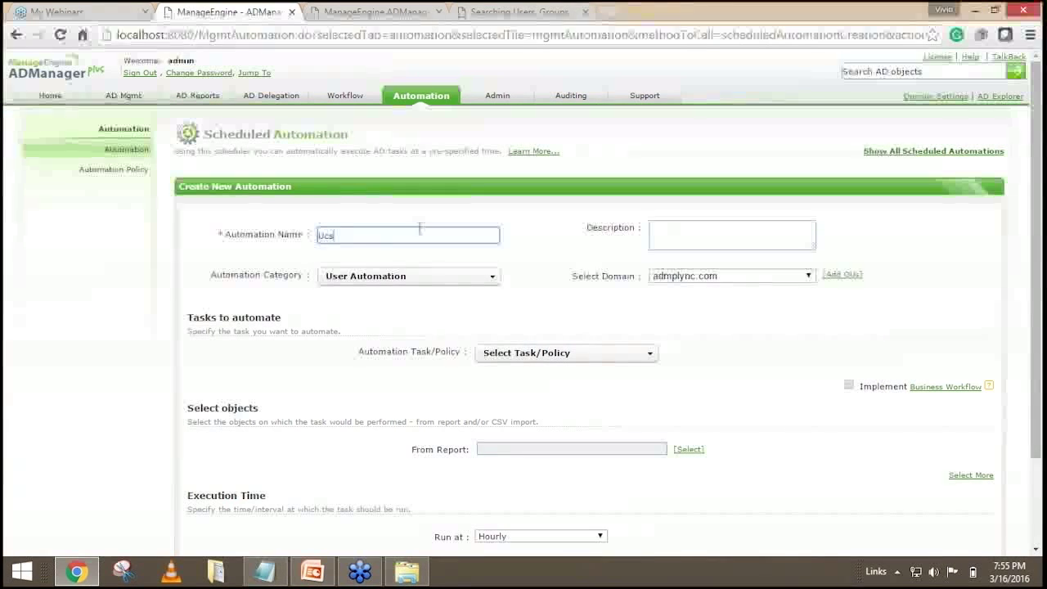
text(er)
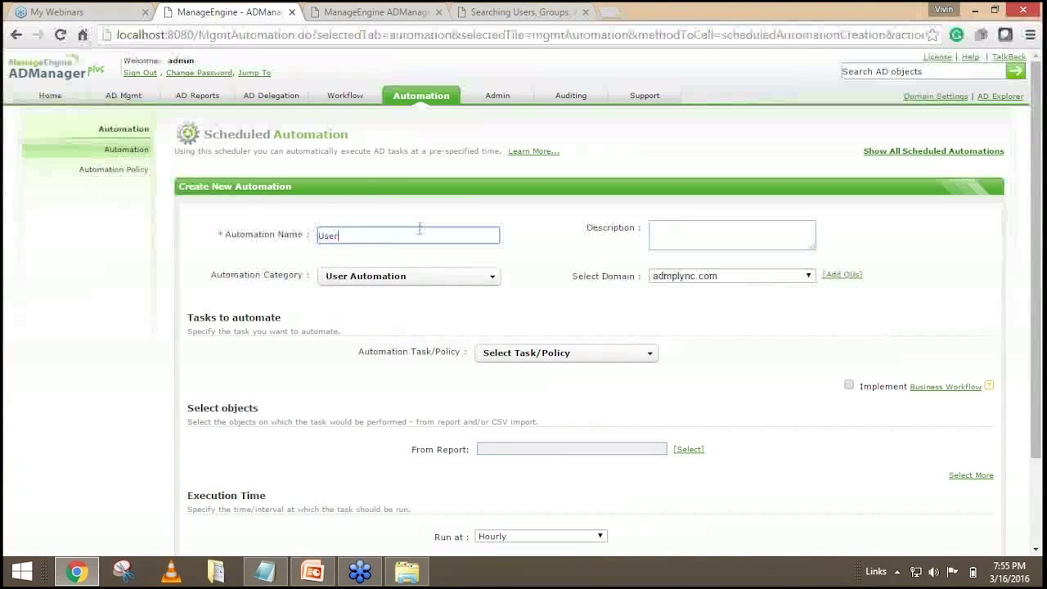
text( creation)
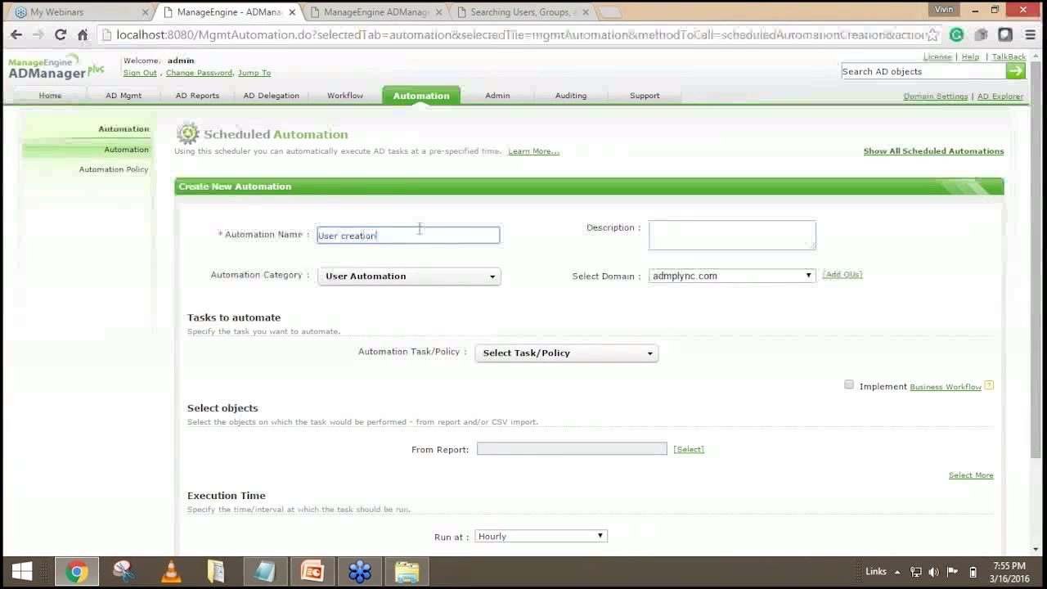
text( fdr )
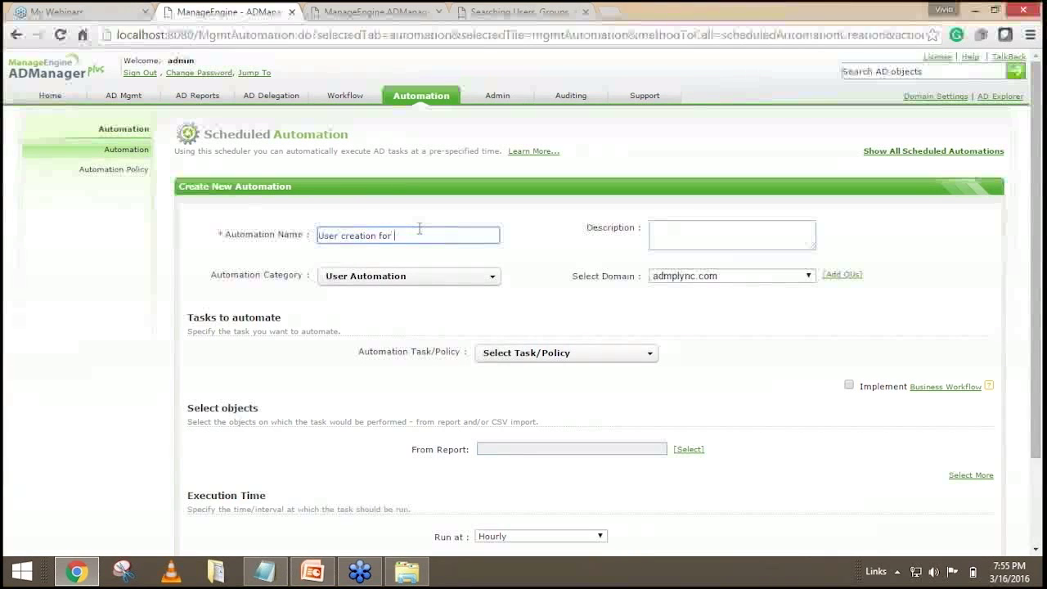
text(the IT Dep)
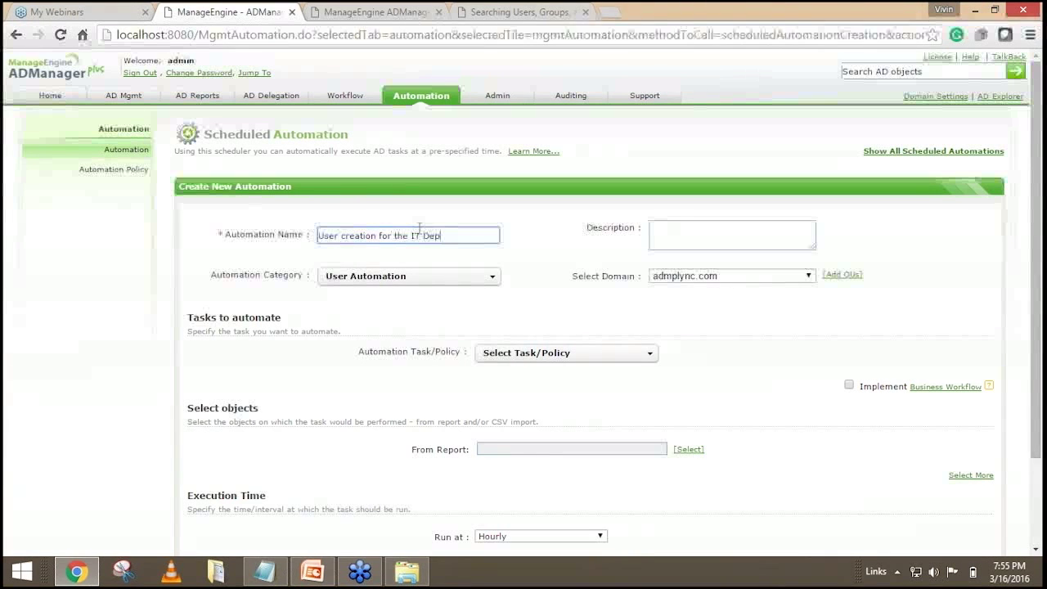
text(t)
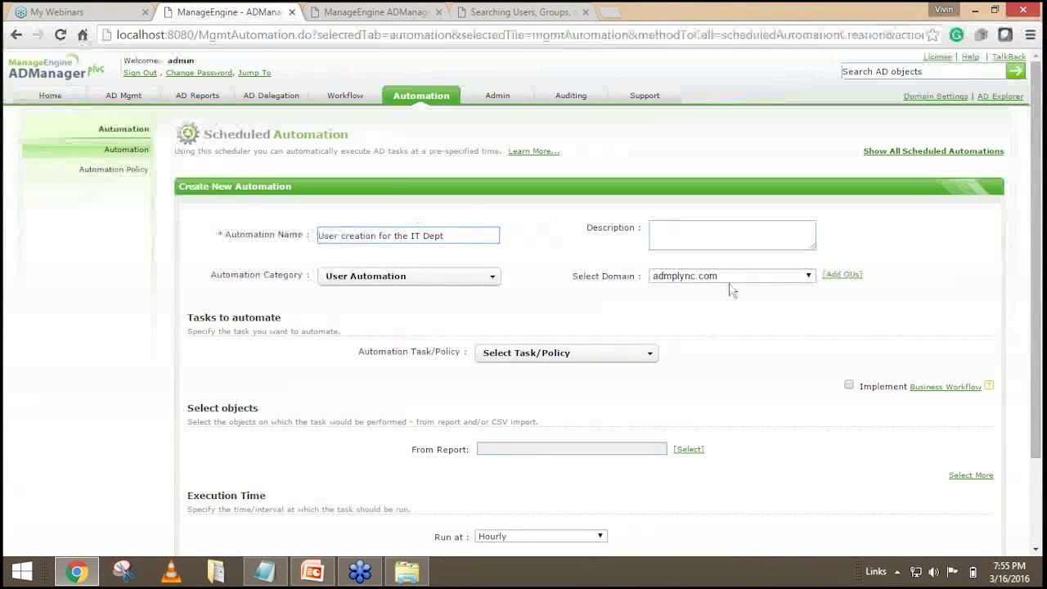
Switch the automation's domain to mslync10.com and paste the name 'User creation for the IT Dept' back in.
click(724, 278)
triple_click(417, 234)
key(ctrl+c)
key(BackSpace)
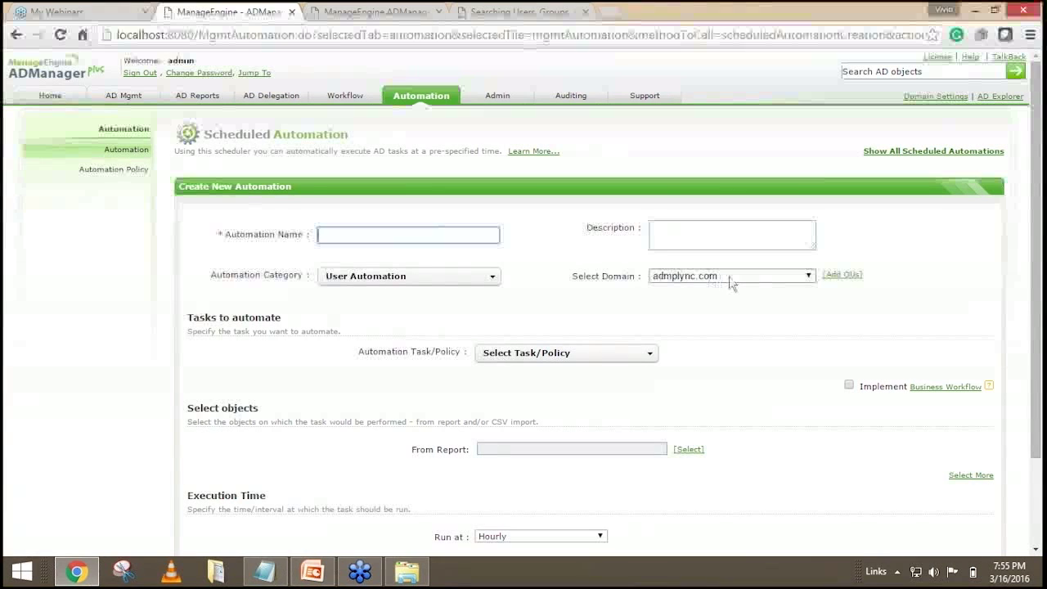
click(729, 278)
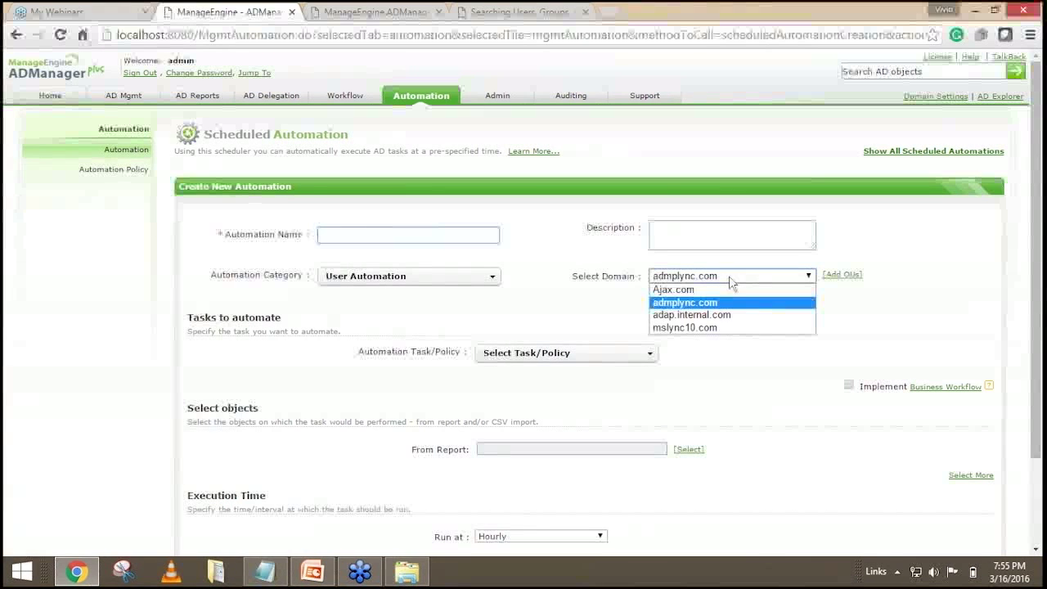
click(704, 327)
click(496, 338)
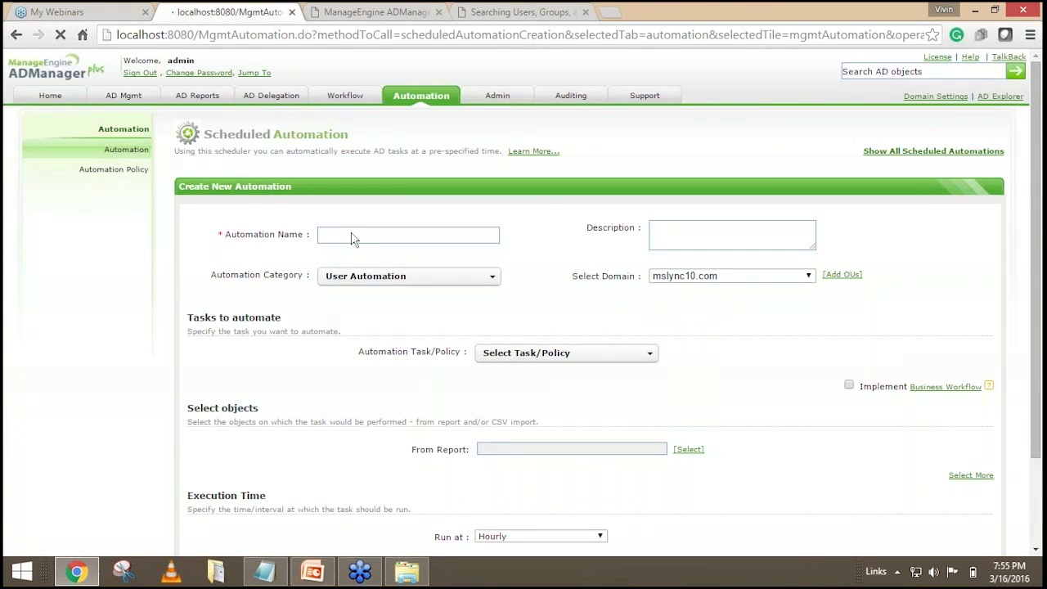
click(324, 237)
key(ctrl+v)
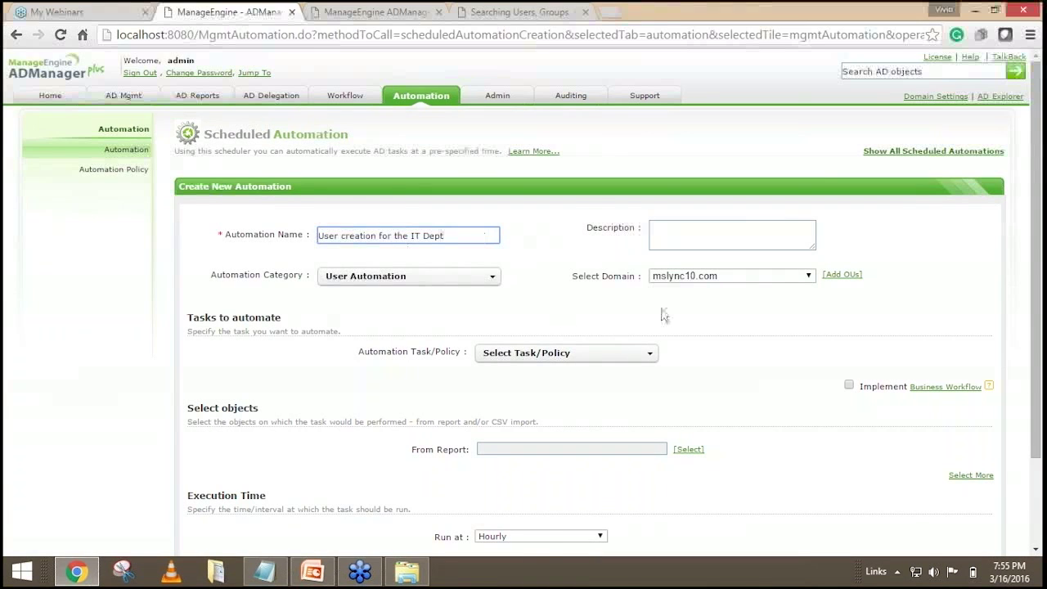
scroll(554, 265, down, 2)
click(529, 278)
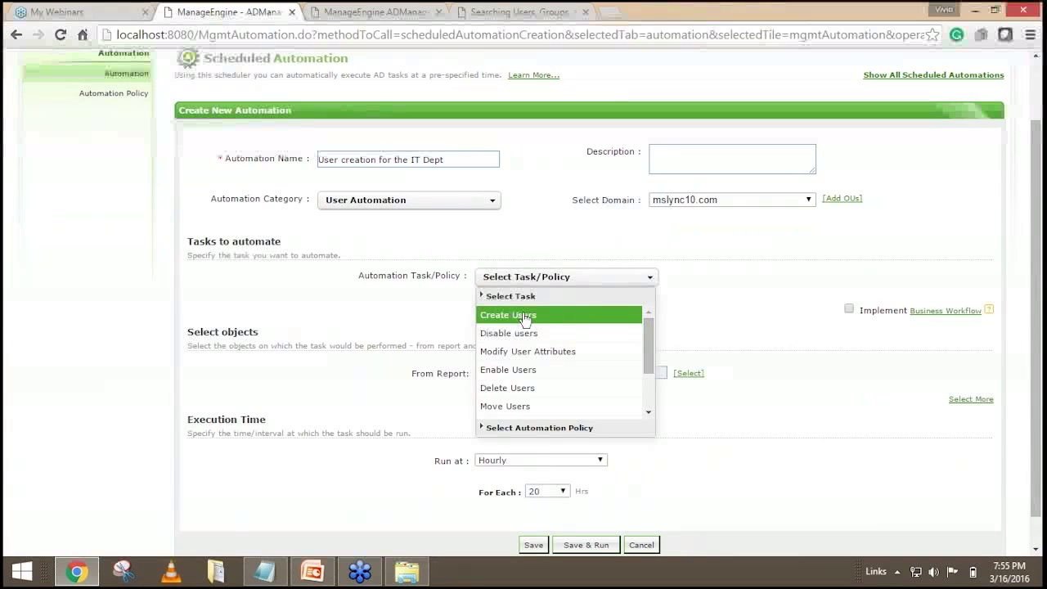
Set the task to Create Users with 'Template for the IT Department' applied.
click(525, 316)
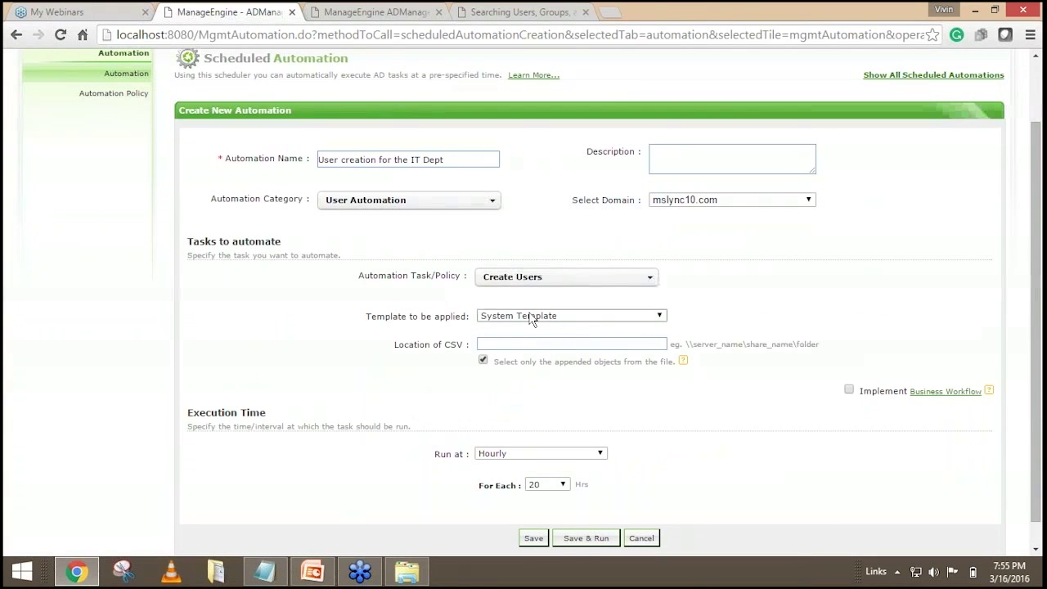
click(530, 317)
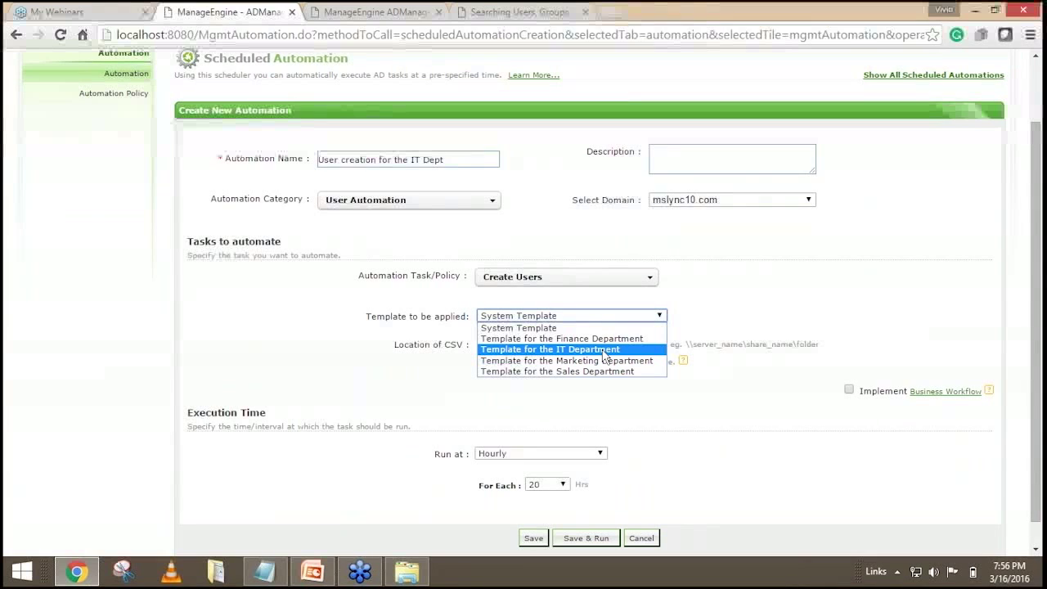
click(603, 351)
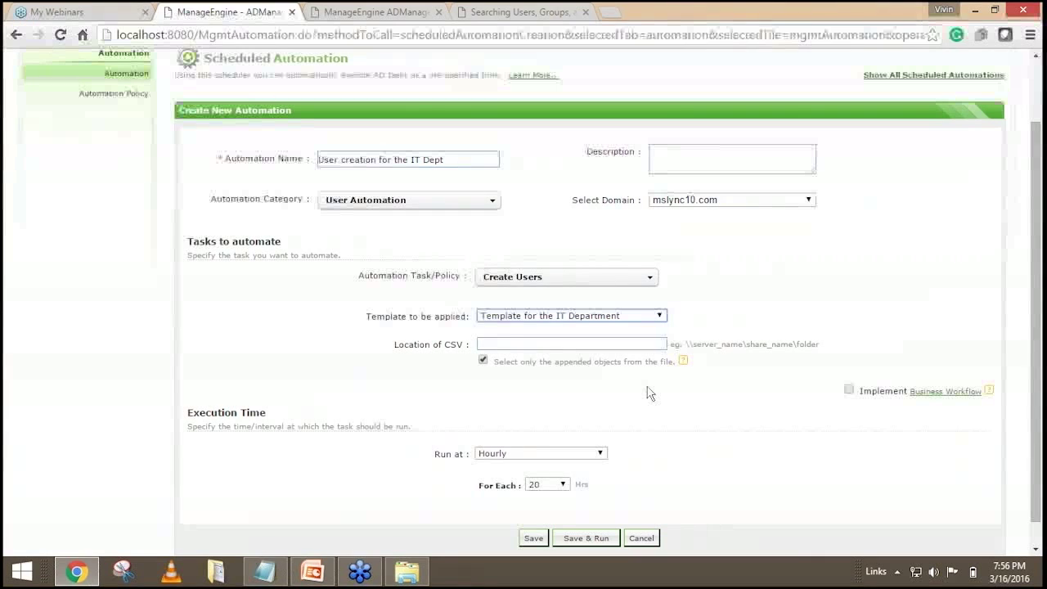
click(546, 344)
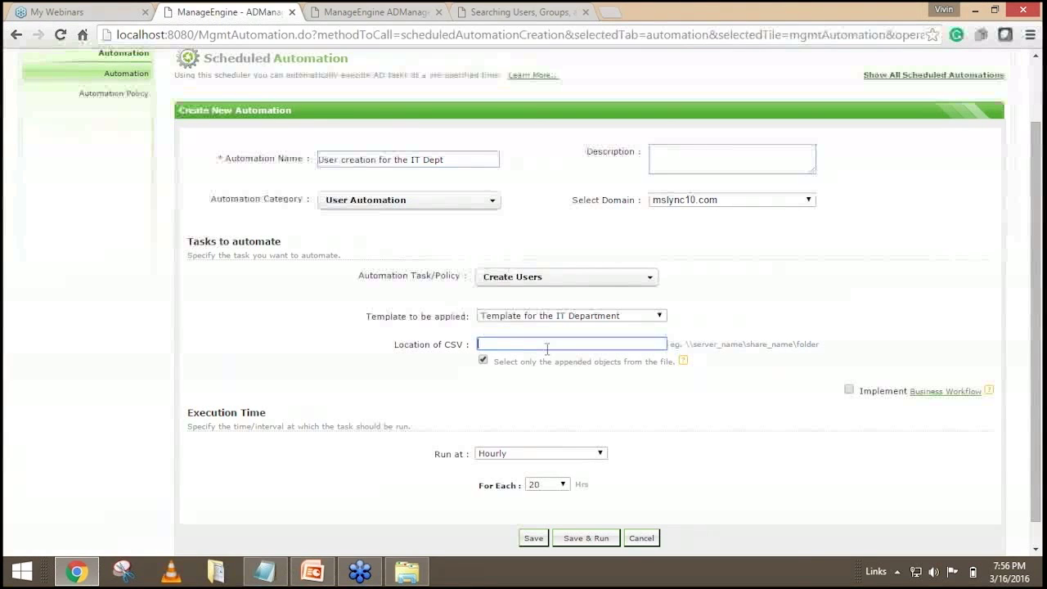
click(546, 349)
key(Down)
key(Down)
key(Return)
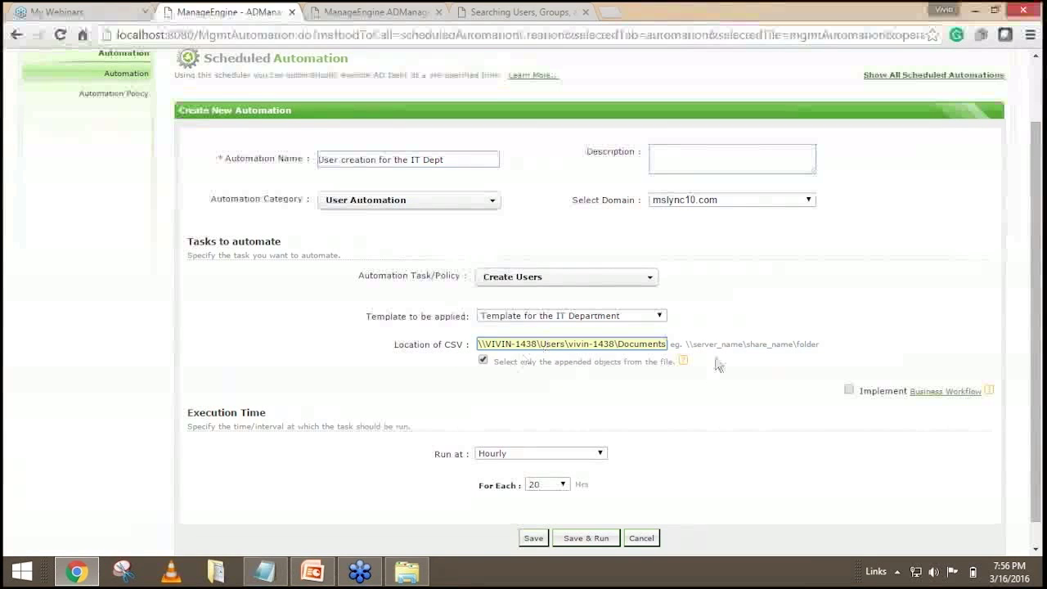
drag(685, 343, 825, 341)
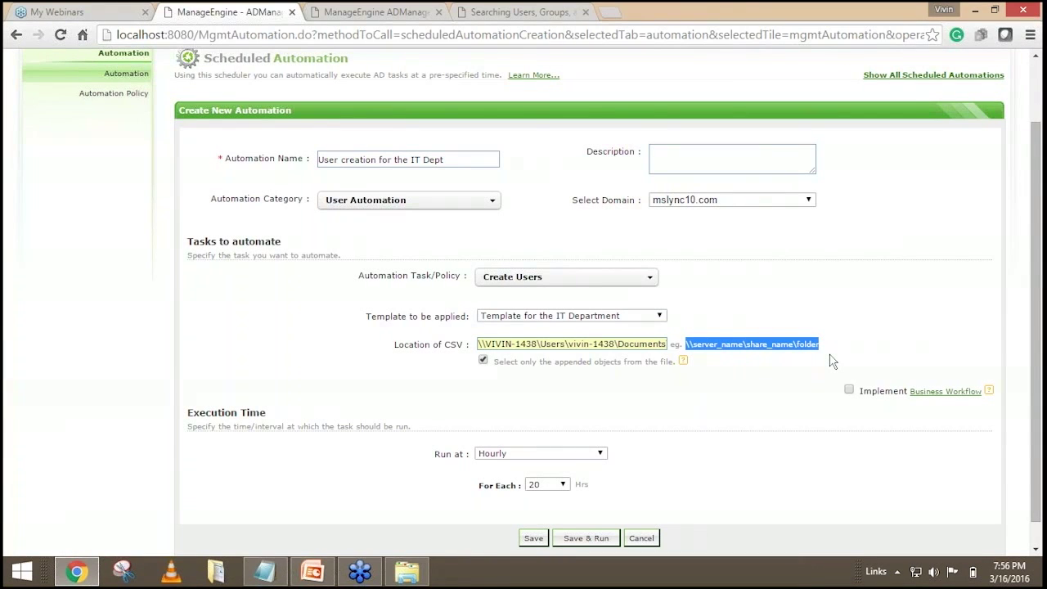
click(791, 365)
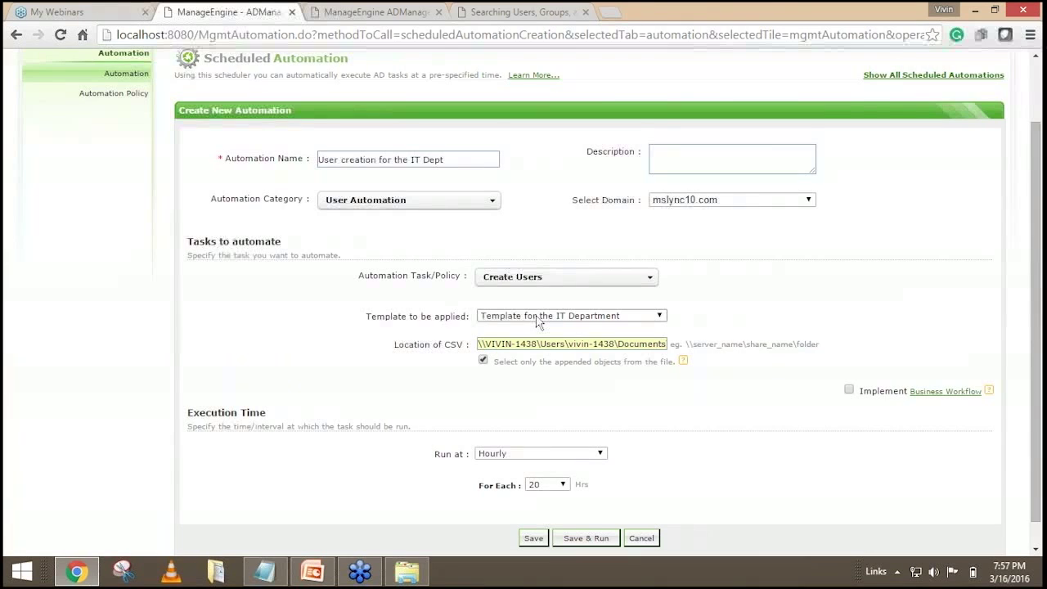
scroll(537, 322, down, 1)
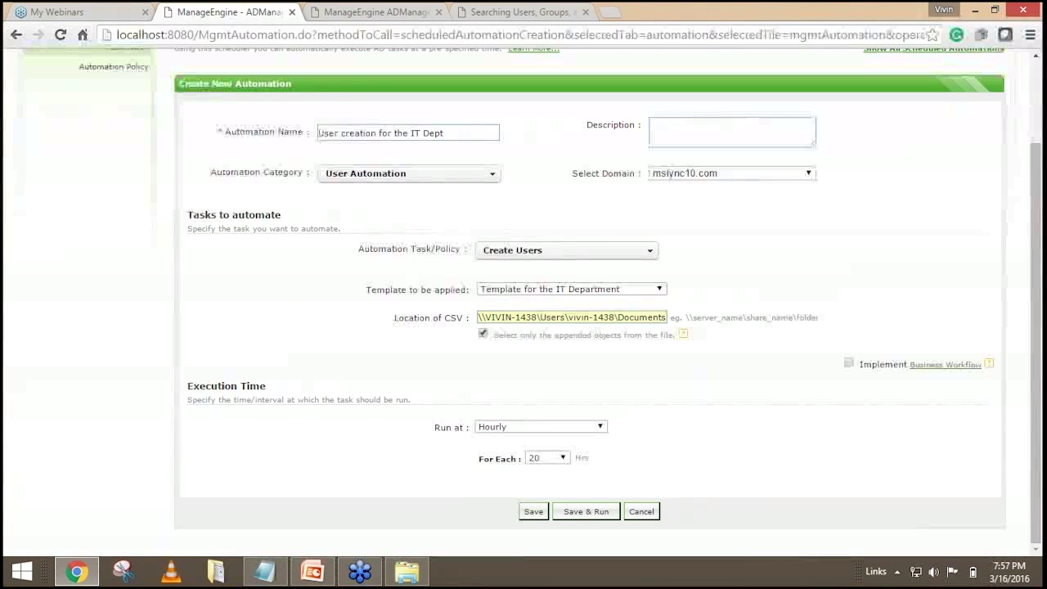
Set Run at to Daily with the hour set to 10.
click(530, 428)
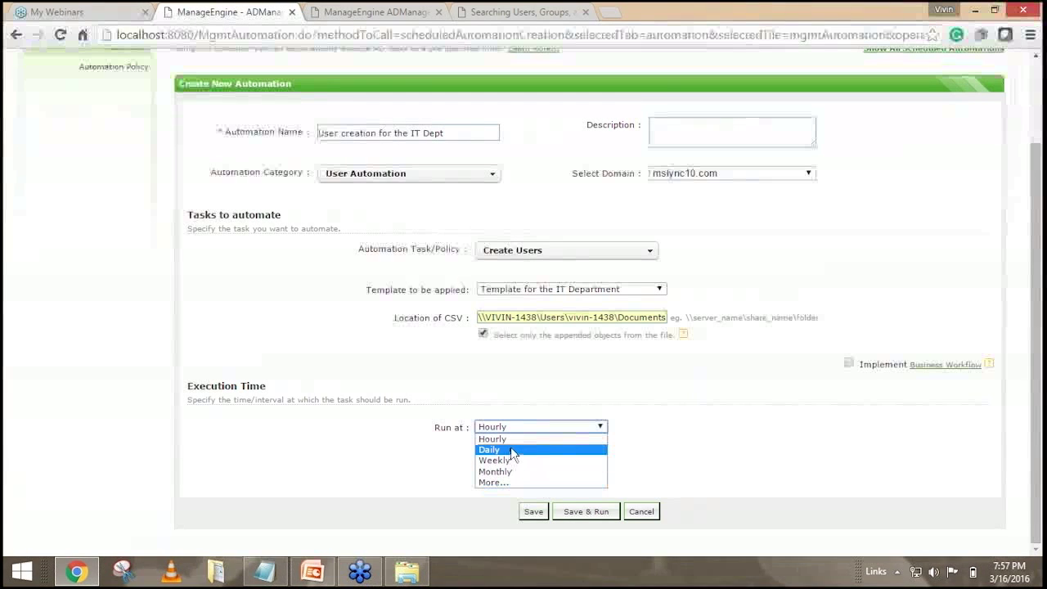
click(510, 449)
click(517, 460)
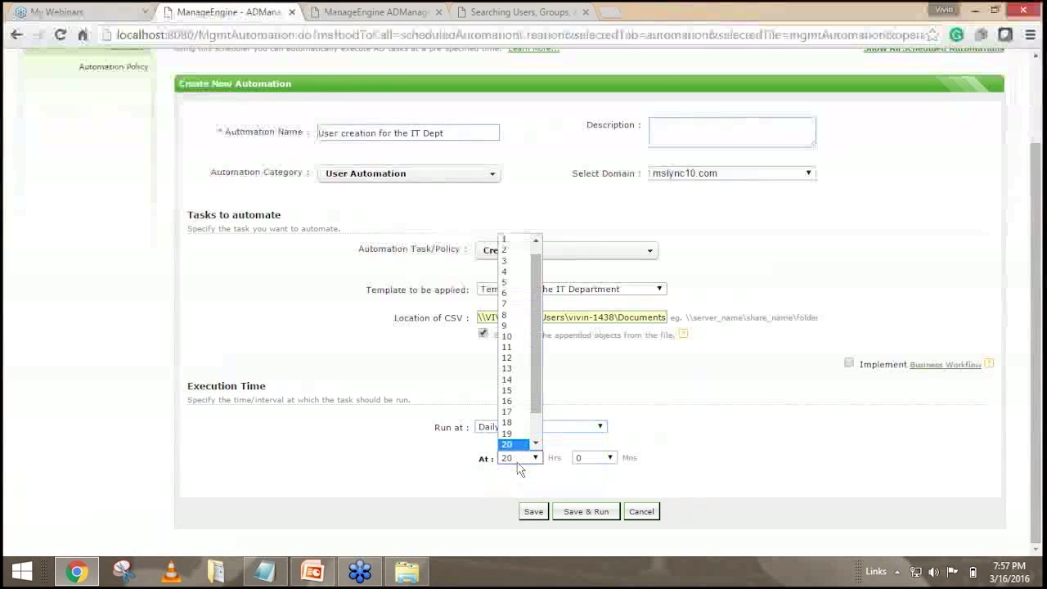
click(514, 337)
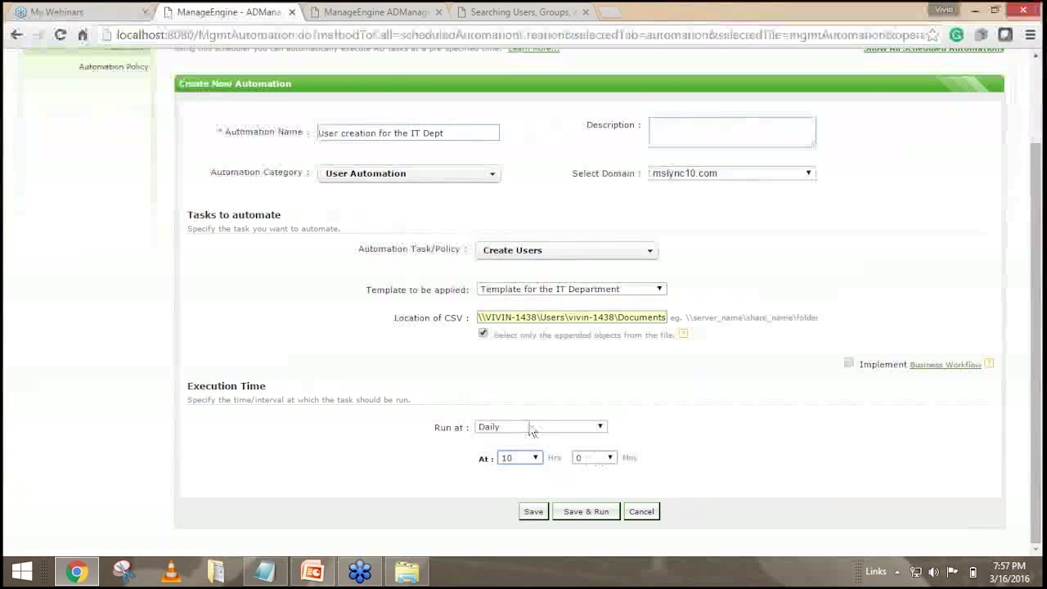
drag(641, 316, 476, 318)
click(559, 375)
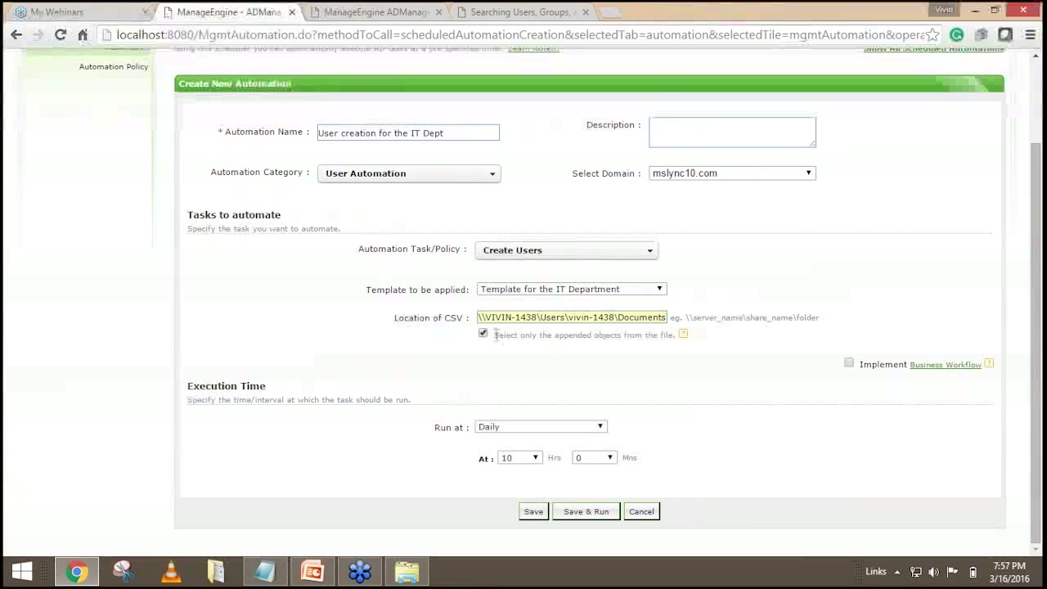
drag(495, 335, 676, 335)
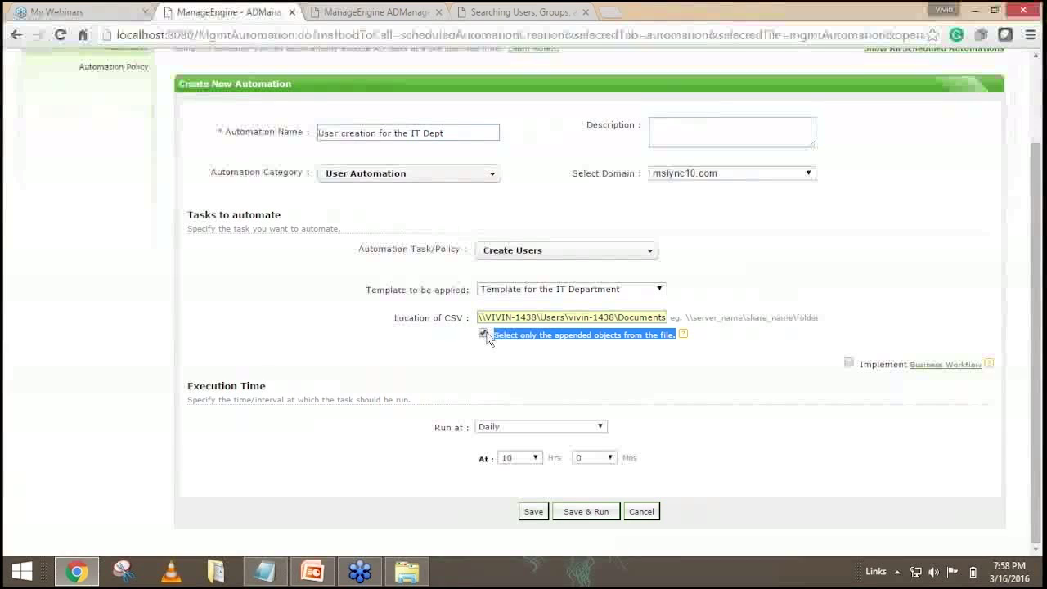
click(499, 364)
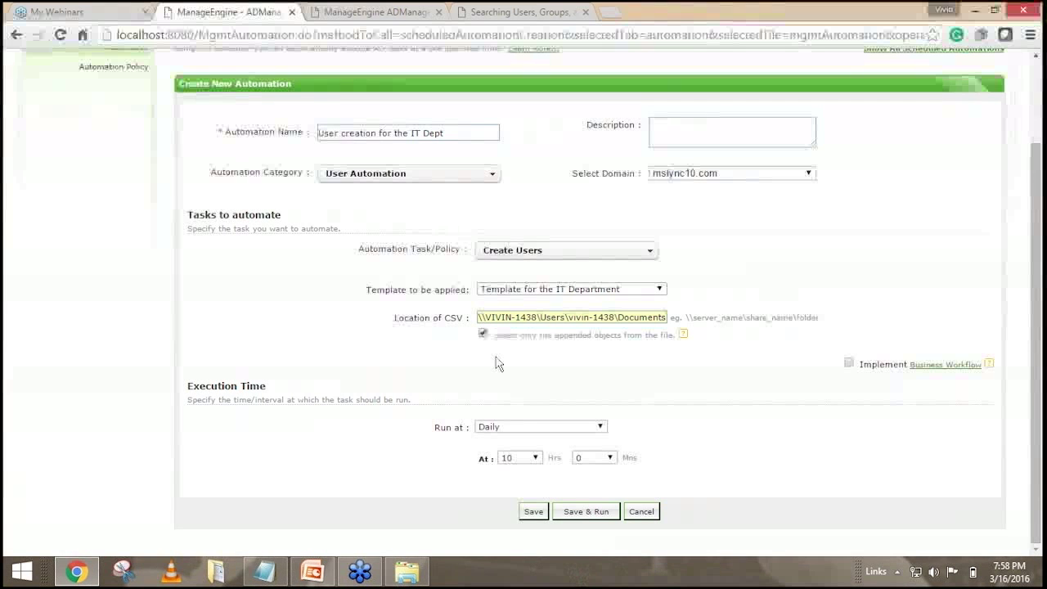
scroll(499, 364, up, 1)
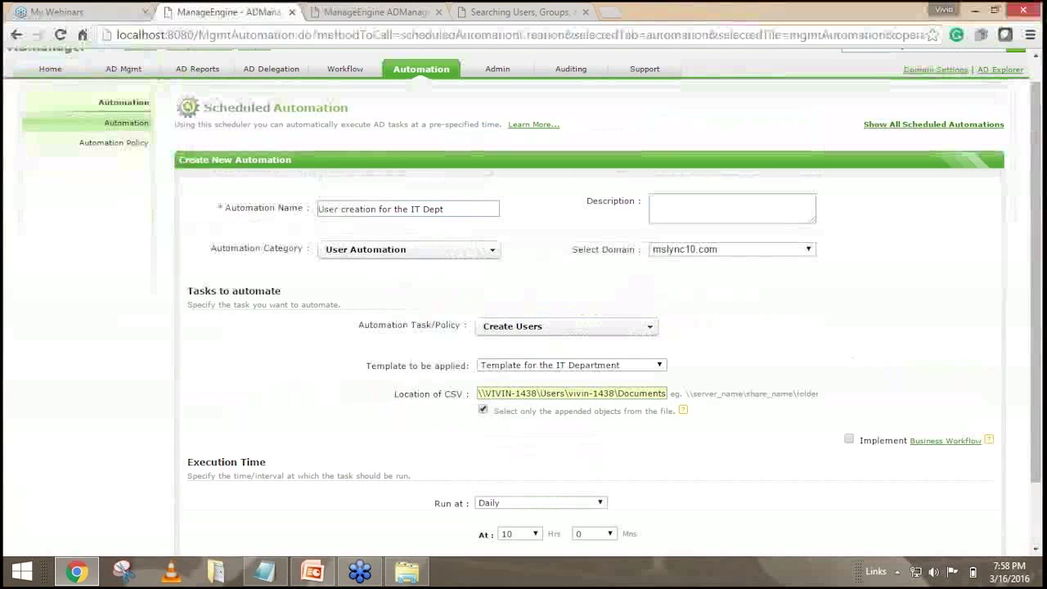
scroll(523, 327, down, 1)
scroll(507, 368, up, 1)
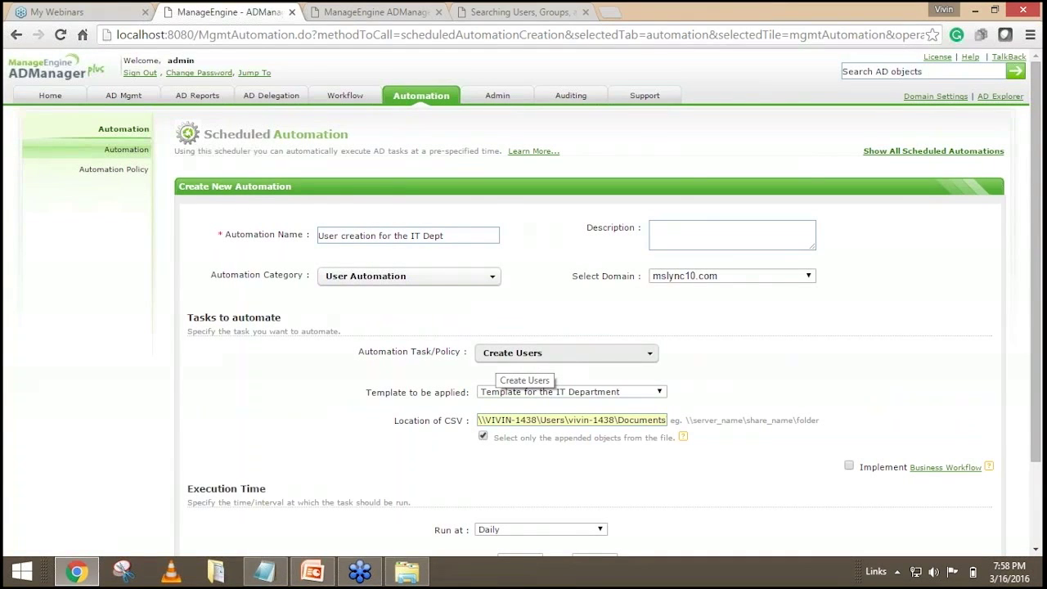
scroll(442, 380, down, 3)
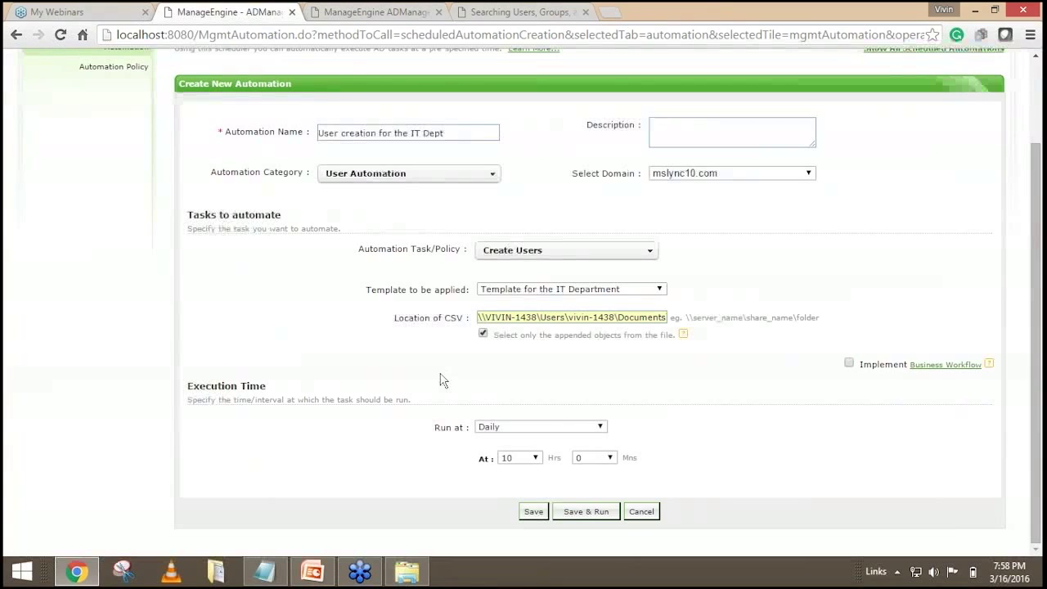
scroll(440, 379, up, 1)
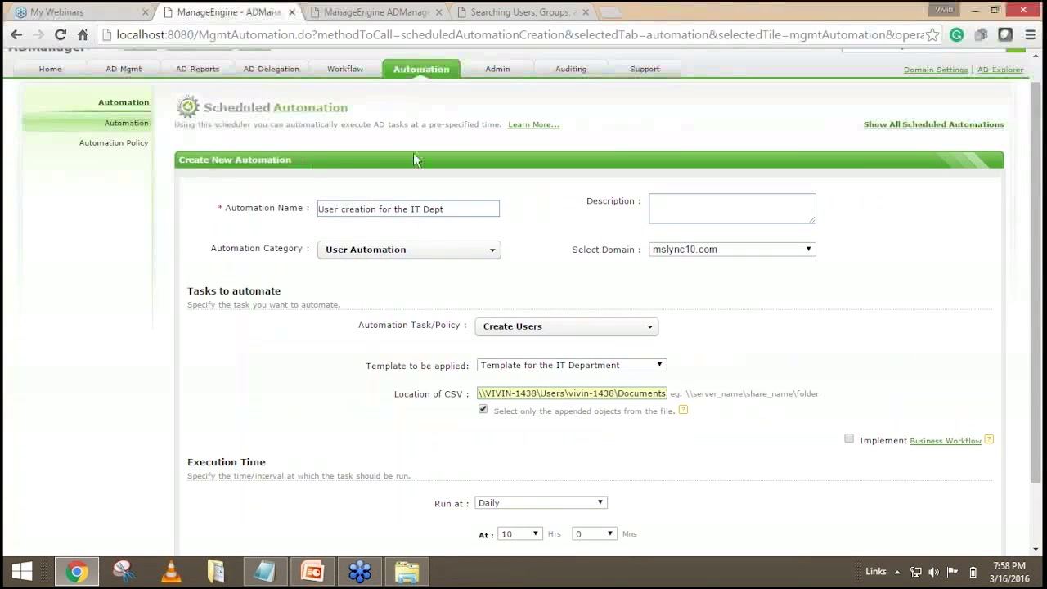
scroll(327, 304, down, 1)
scroll(327, 303, up, 1)
Enable Implement Business Workflow and highlight the automation name 'User creation for the IT Dept'.
click(849, 441)
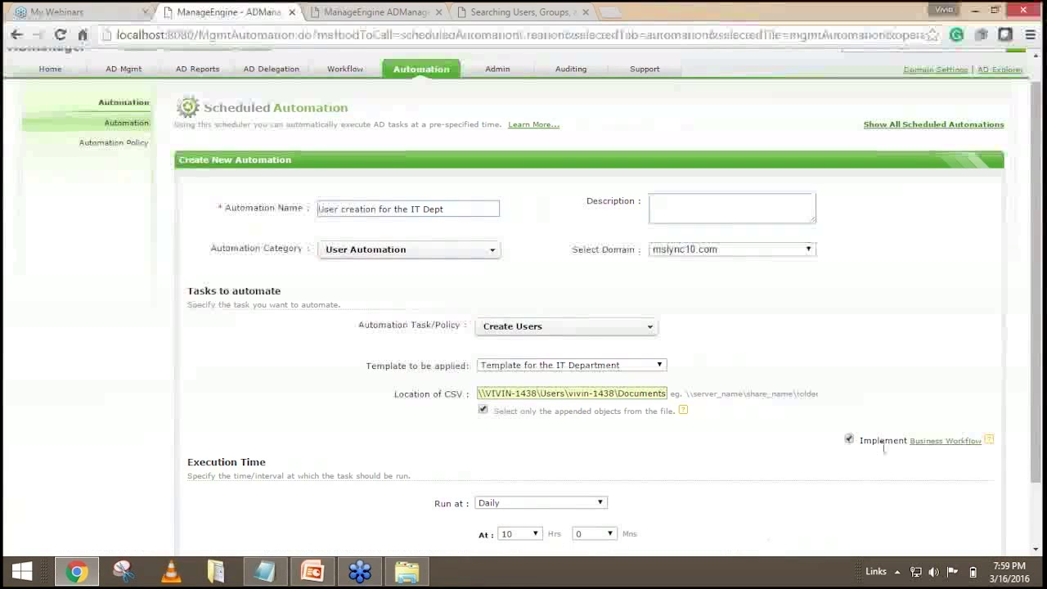
scroll(307, 204, up, 1)
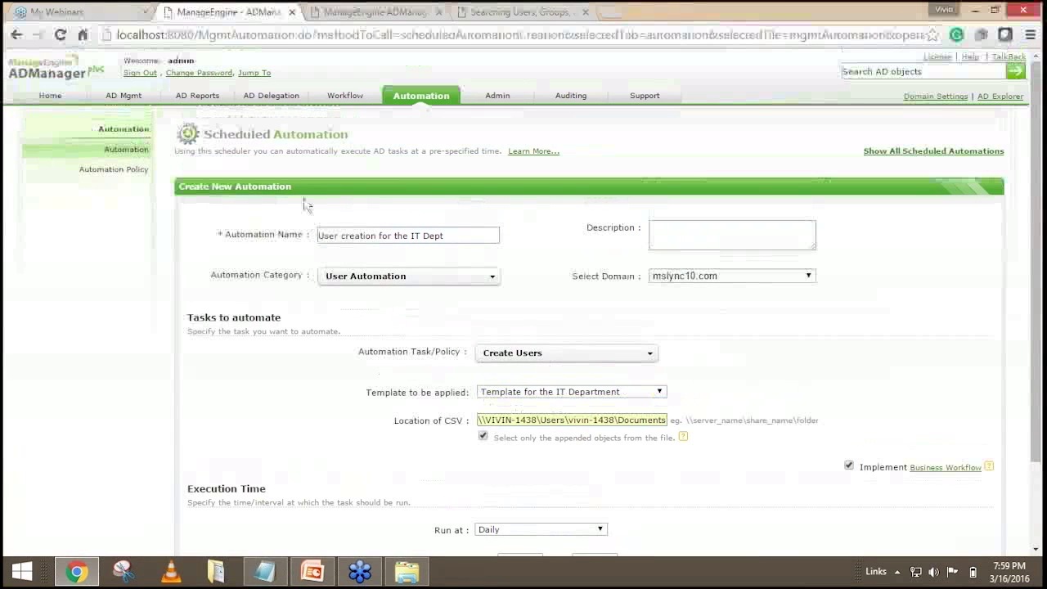
drag(262, 134, 351, 135)
click(553, 291)
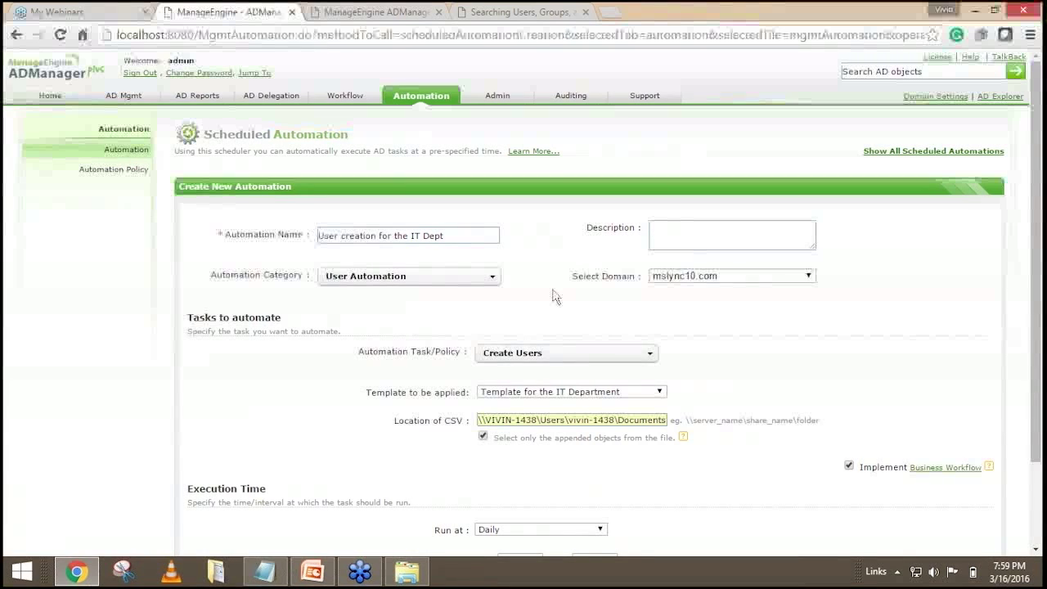
drag(445, 236, 316, 236)
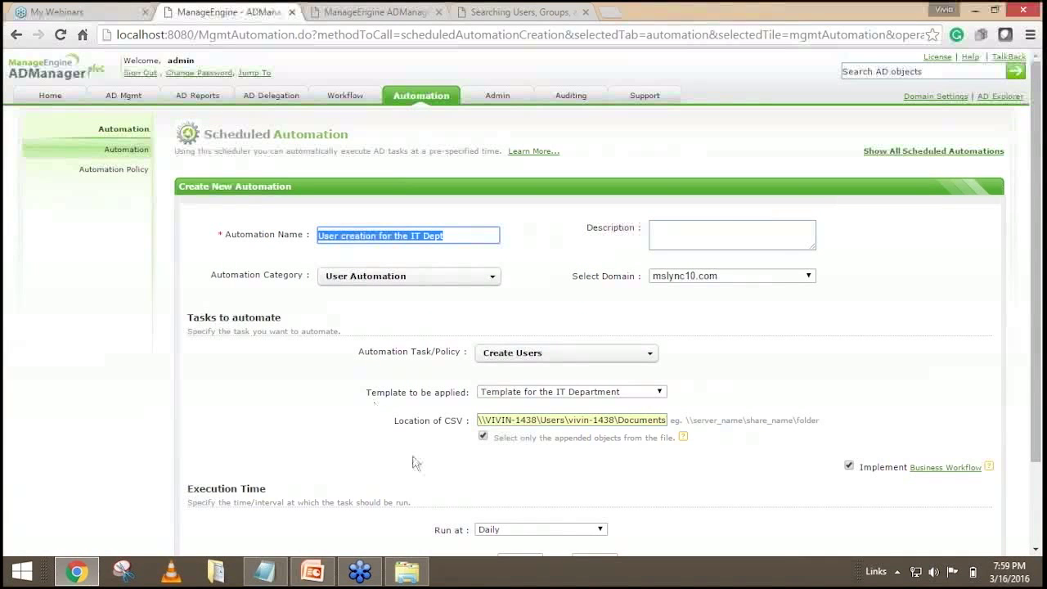
scroll(730, 434, down, 2)
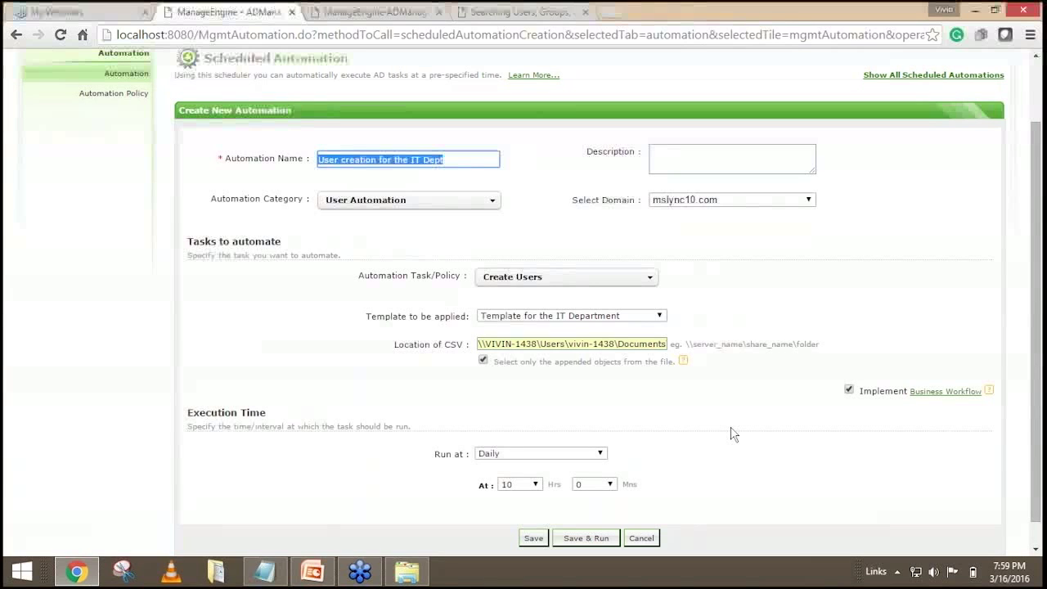
scroll(732, 433, up, 2)
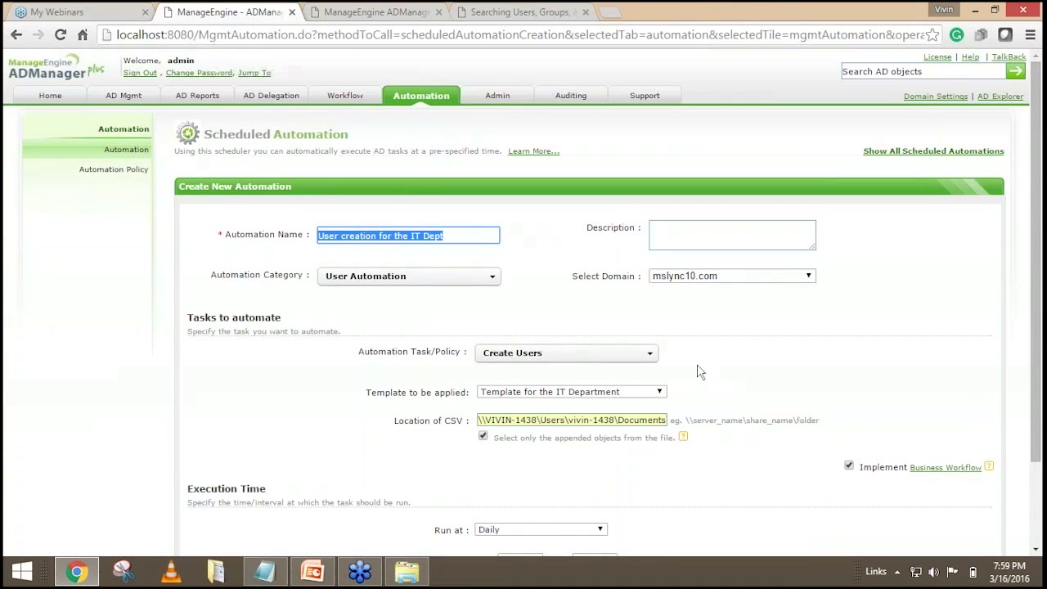
scroll(696, 368, down, 3)
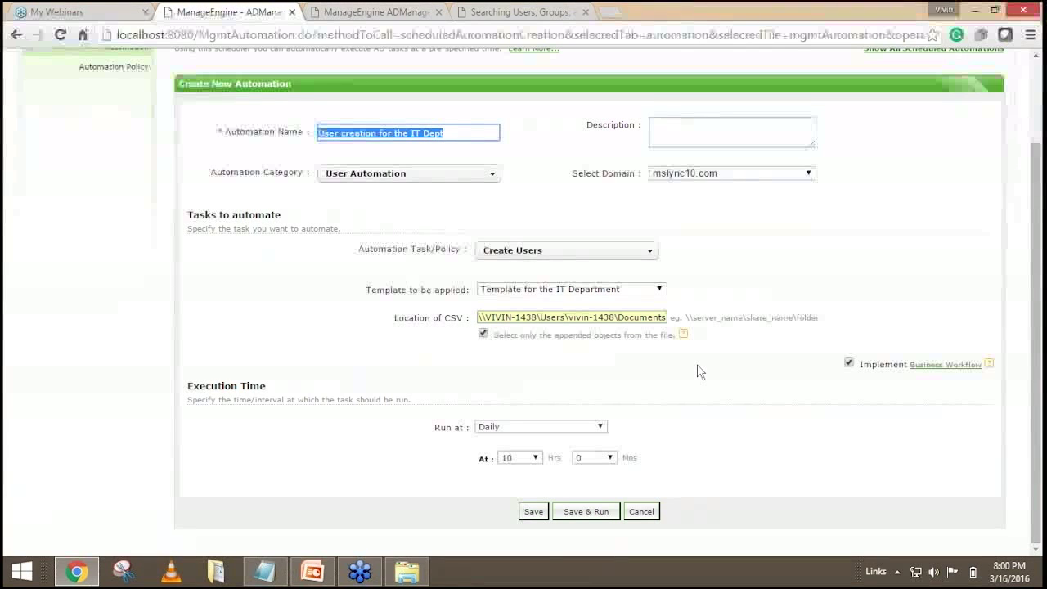
Untick Implement Business Workflow and return to the top of the automation form.
click(848, 363)
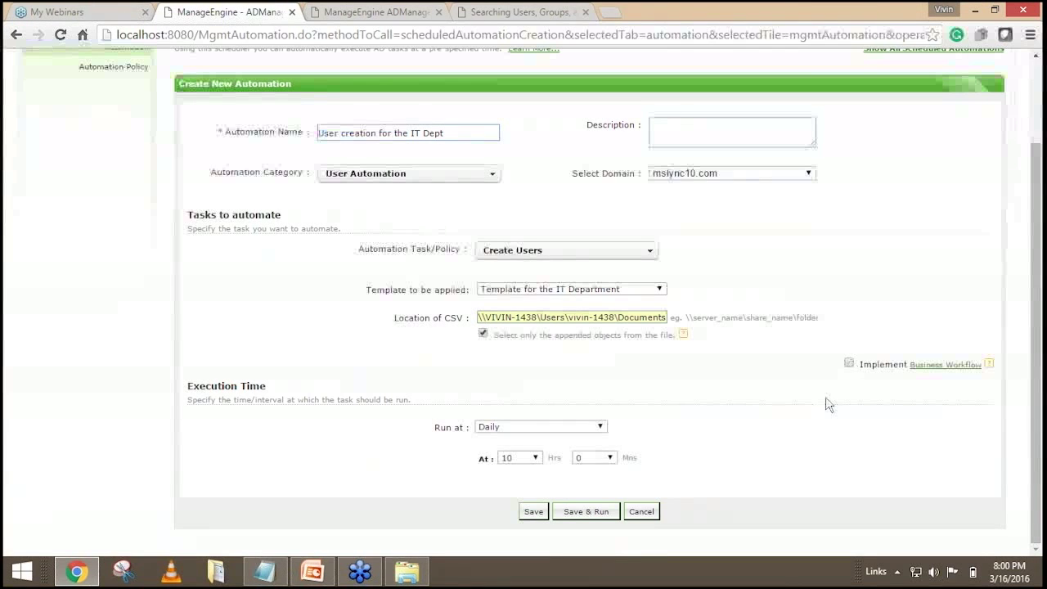
scroll(523, 311, up, 1)
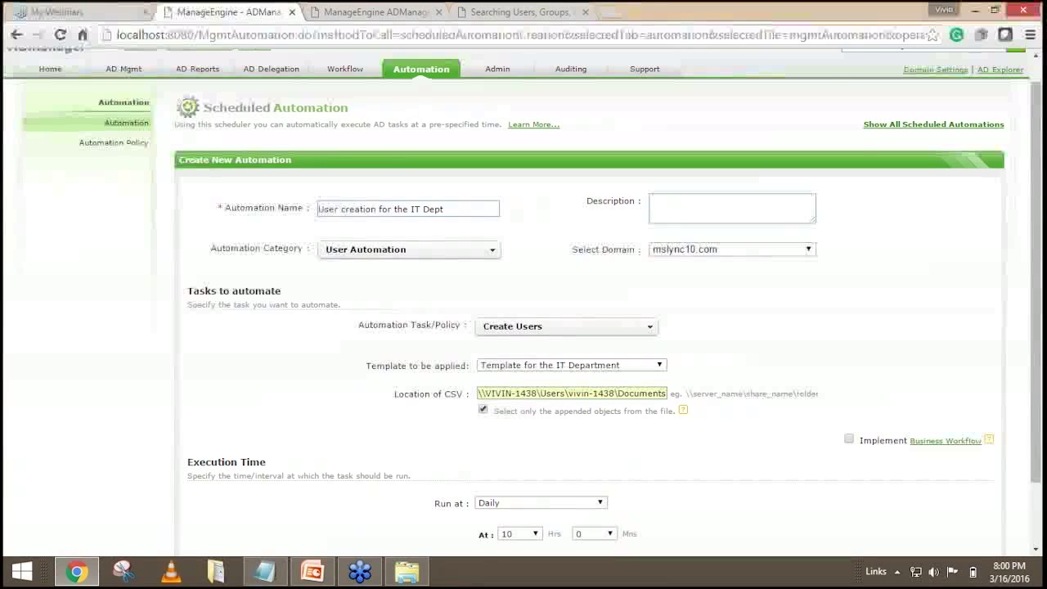
scroll(523, 311, up, 1)
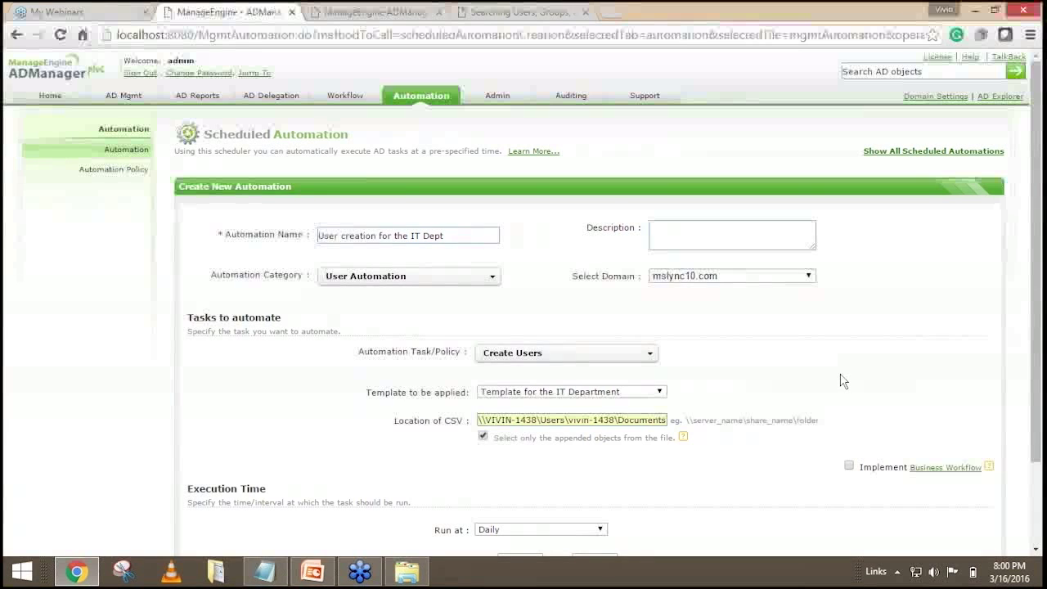
scroll(843, 381, down, 2)
scroll(402, 182, up, 2)
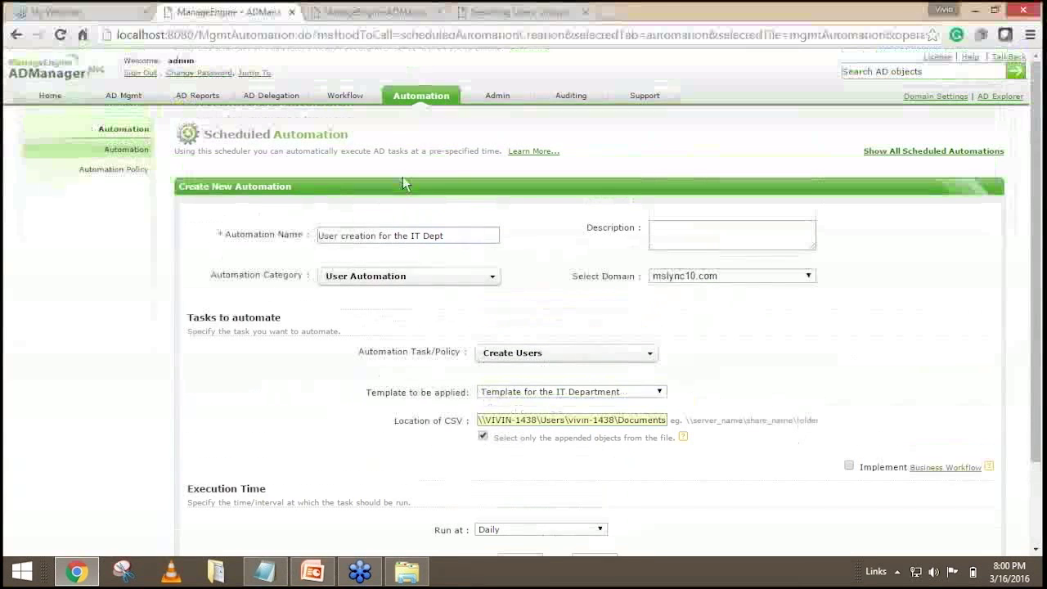
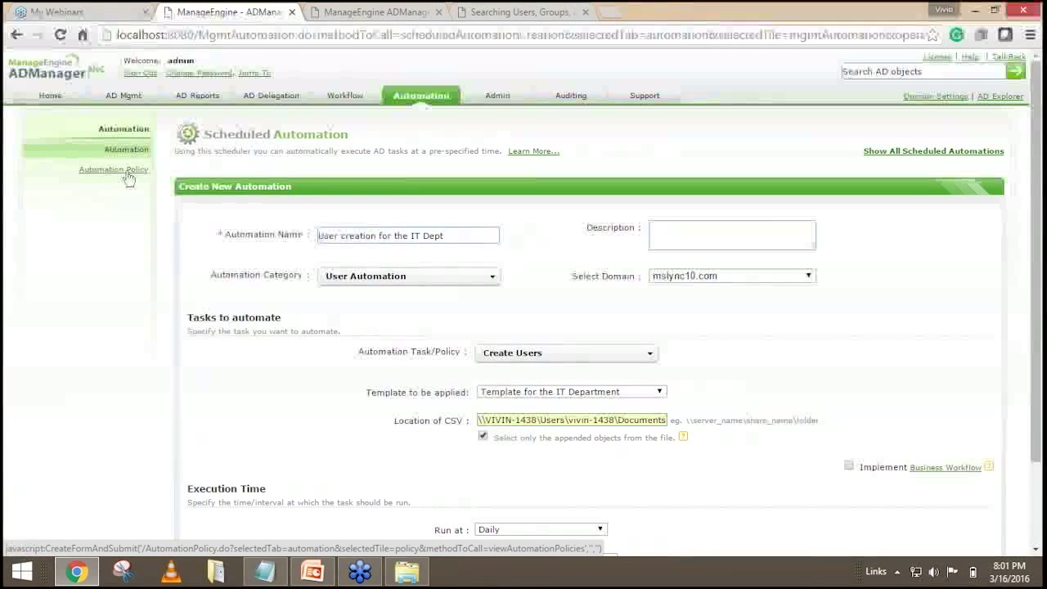
Open the Automation Policy list showing SQL application access, Provisioning Policy and DeProvisioning Policy.
scroll(134, 139, down, 1)
scroll(133, 139, up, 1)
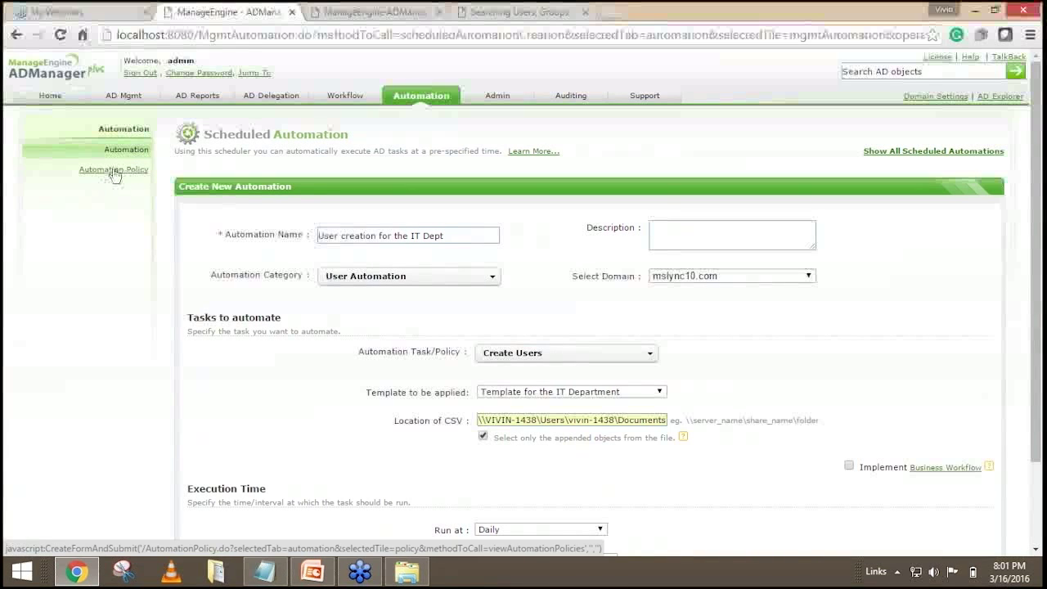
click(113, 172)
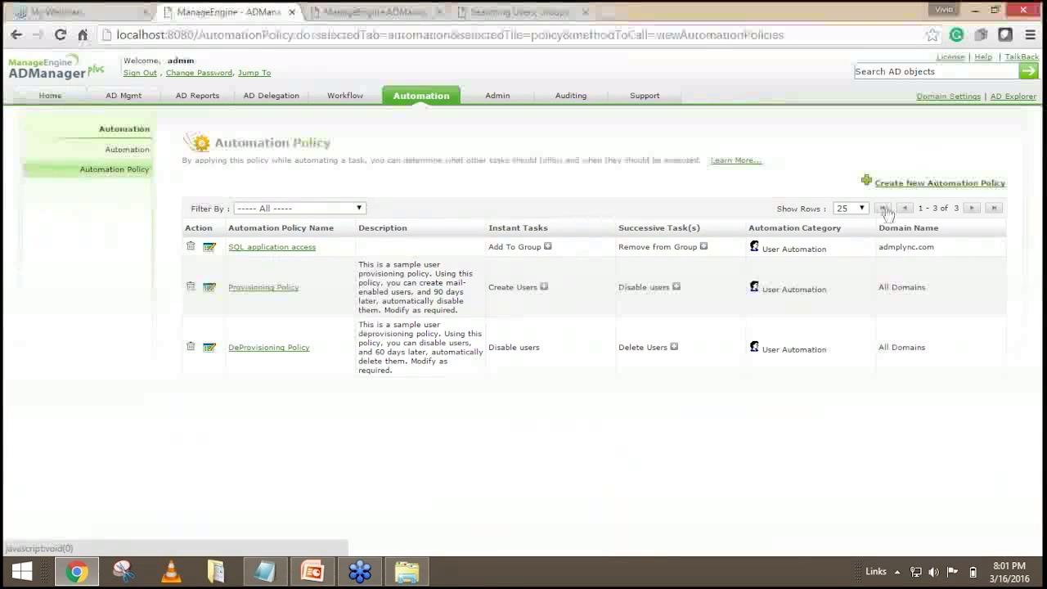
Create a new automation policy named 'Removing Inactive users from AD' with description 120.
click(900, 183)
triple_click(467, 243)
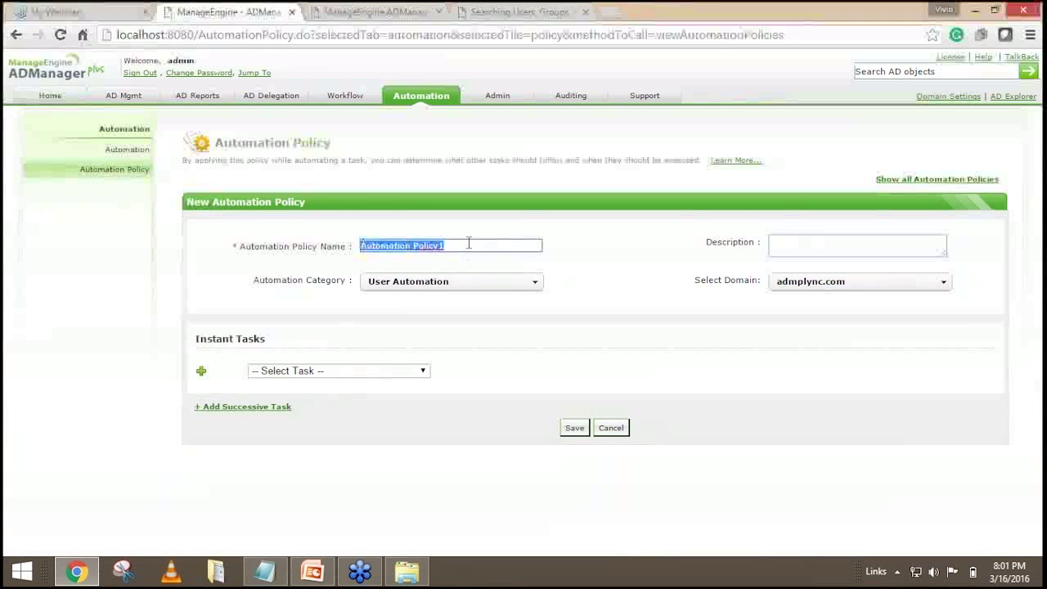
key(BackSpace)
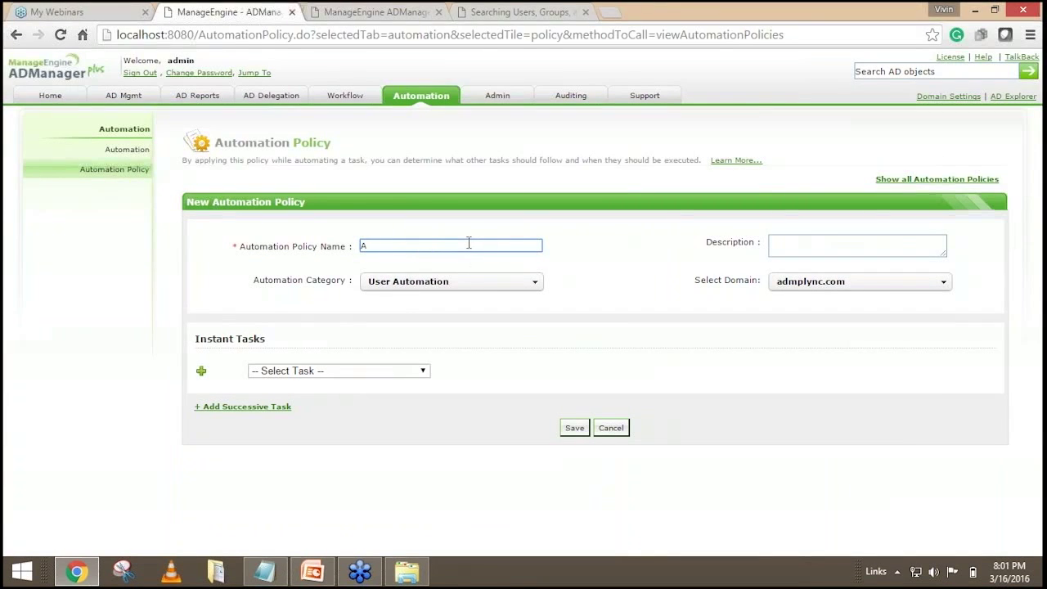
text(Removing Inactive users from AD)
click(906, 249)
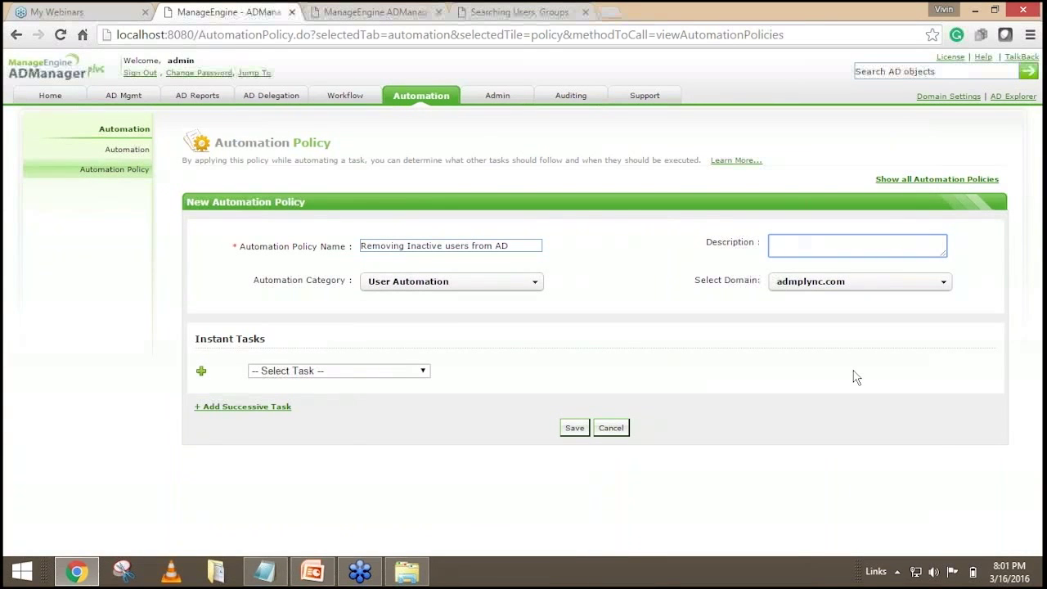
text(120)
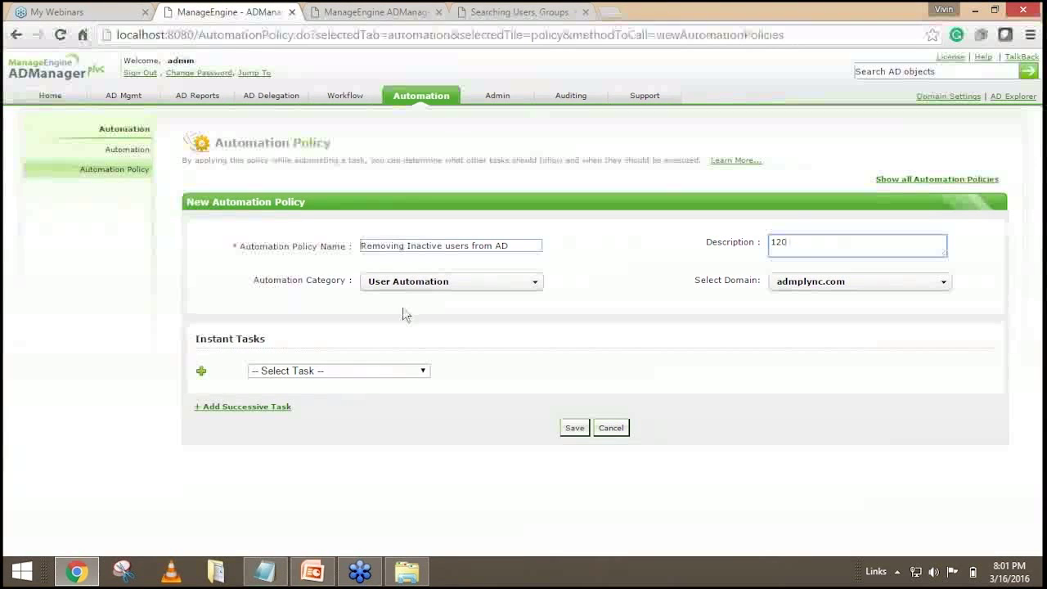
click(343, 373)
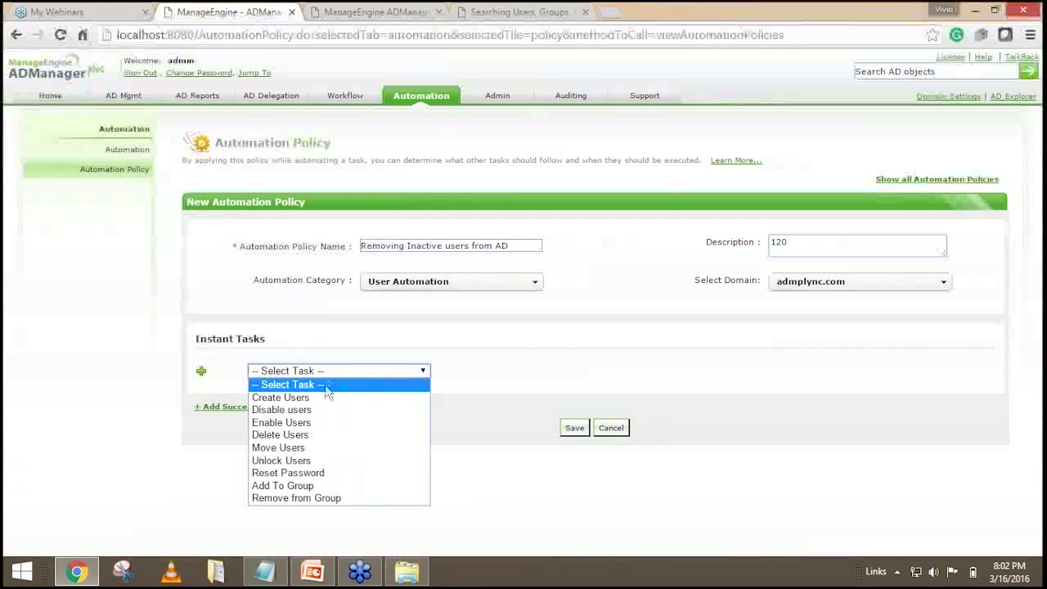
Make Move Users the policy's instant task and dismiss the container loading error.
click(278, 448)
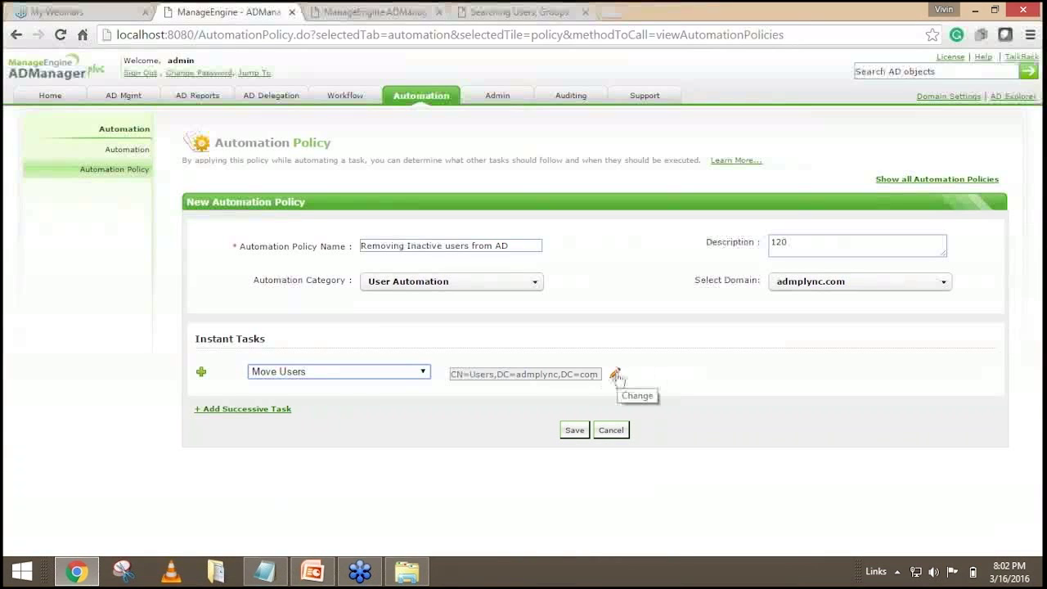
click(616, 374)
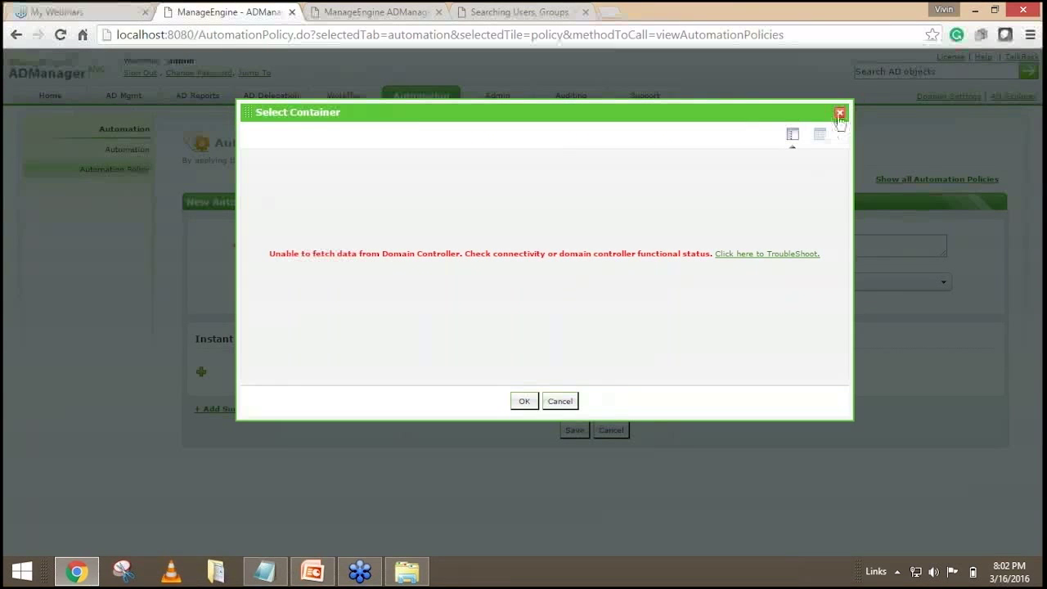
click(840, 112)
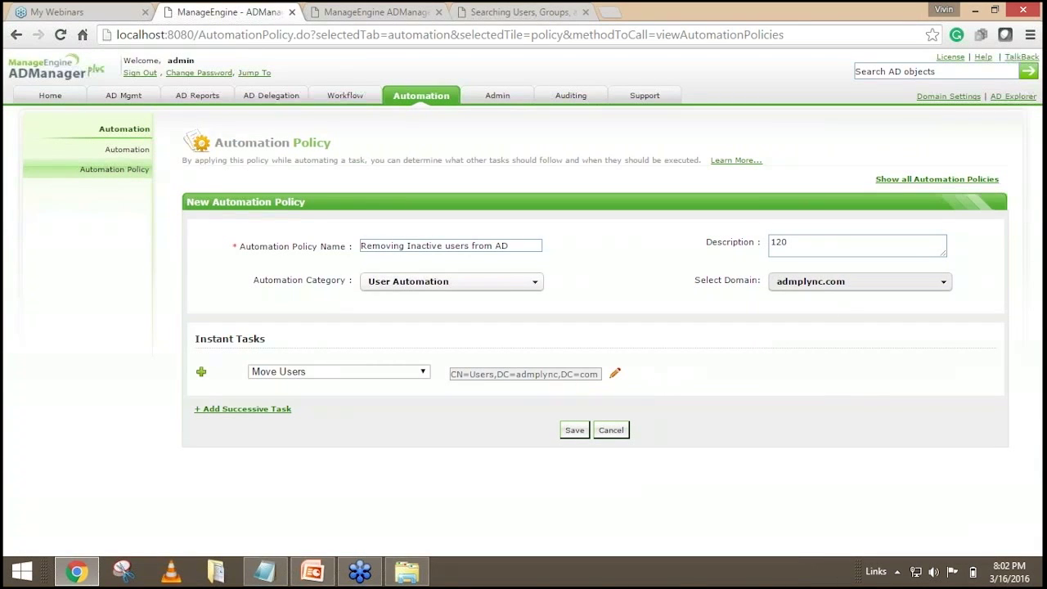
Switch the policy's domain to mslync10.com, keeping the policy name.
double_click(501, 245)
triple_click(500, 245)
key(ctrl+c)
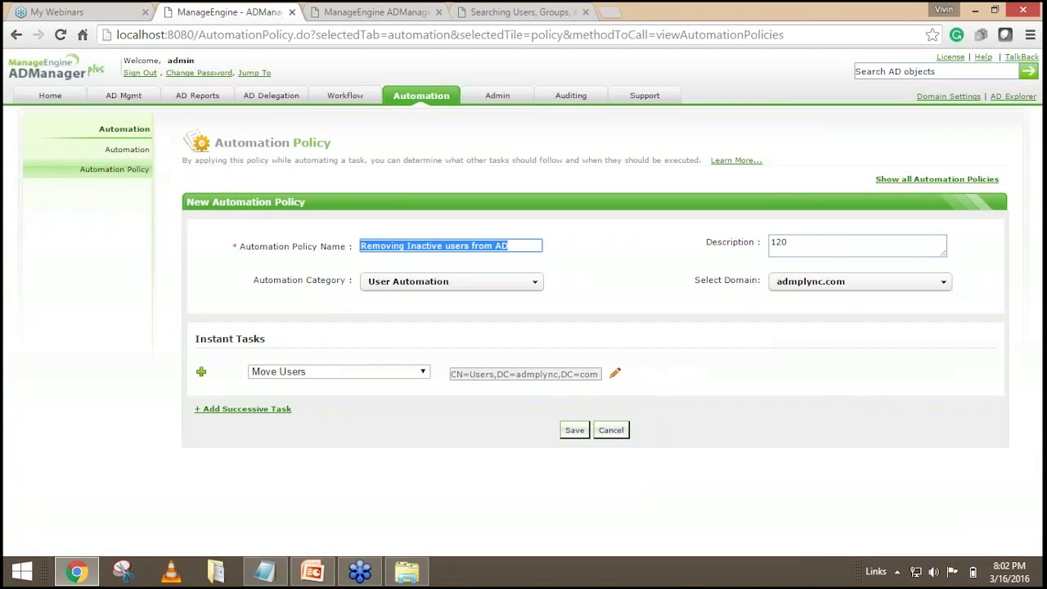
key(BackSpace)
click(833, 282)
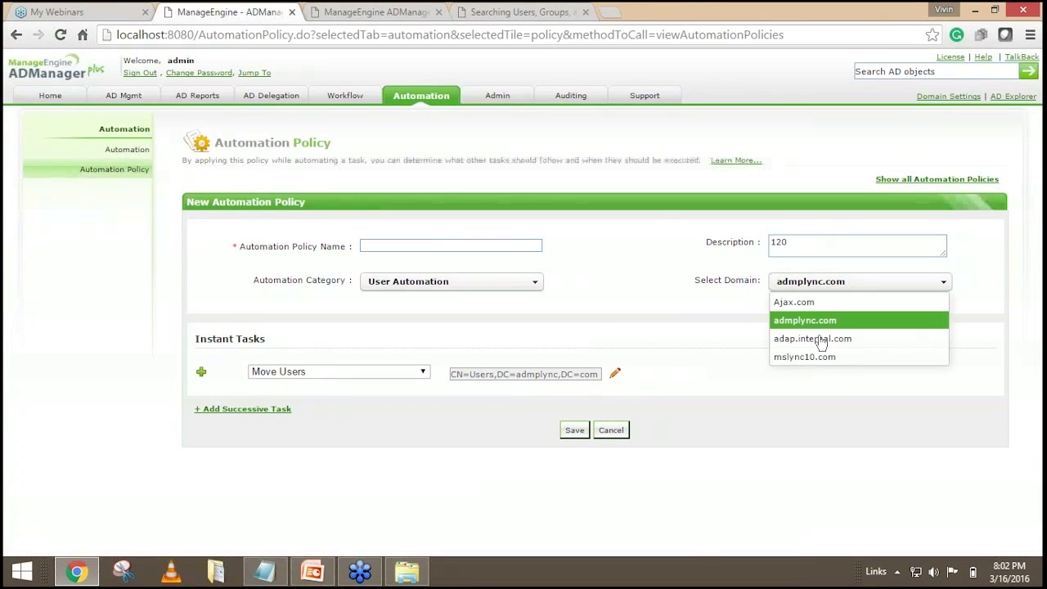
click(806, 357)
click(502, 339)
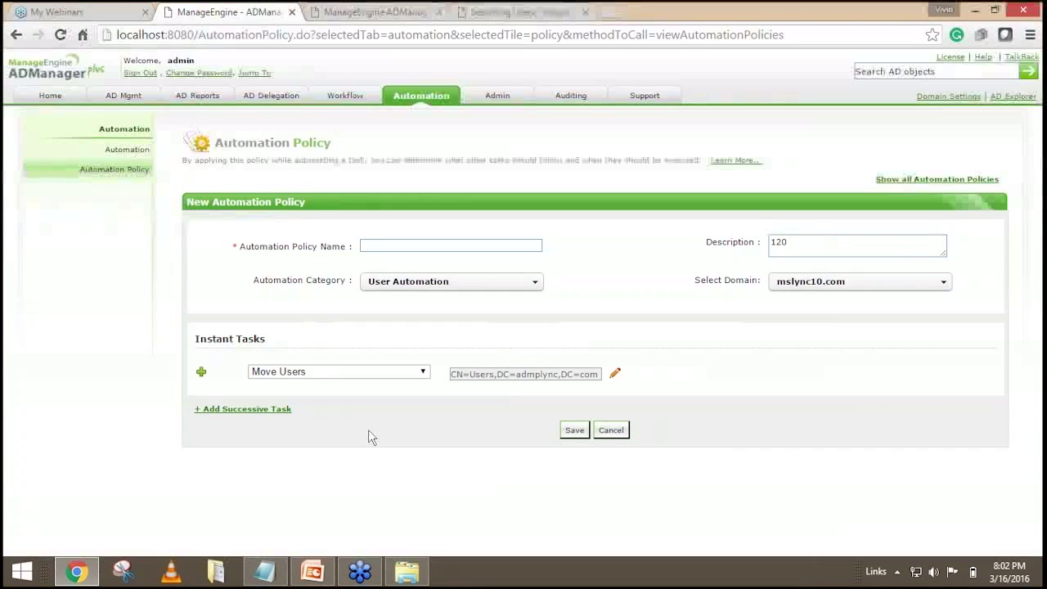
click(427, 246)
key(ctrl+v)
click(629, 234)
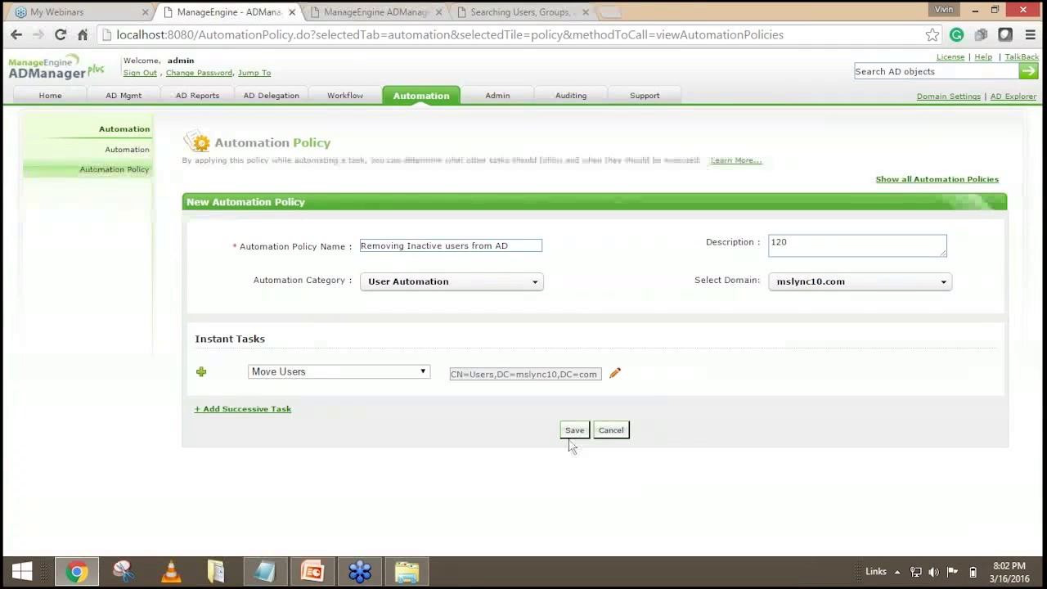
Leave the target container at CN=Users,DC=mslync10,DC=com, with only one instant task row.
click(615, 374)
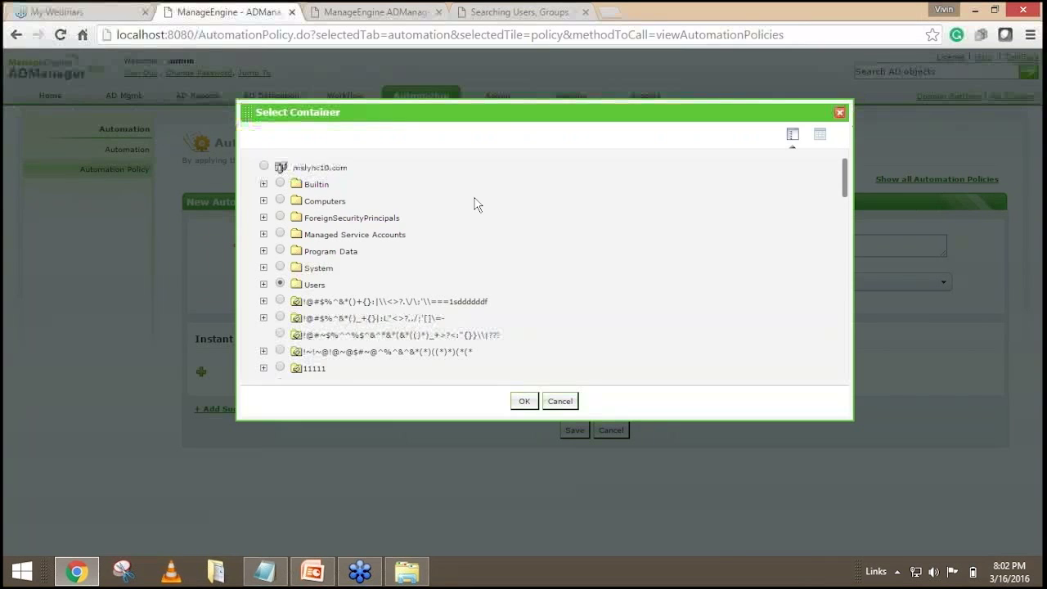
scroll(467, 283, down, 3)
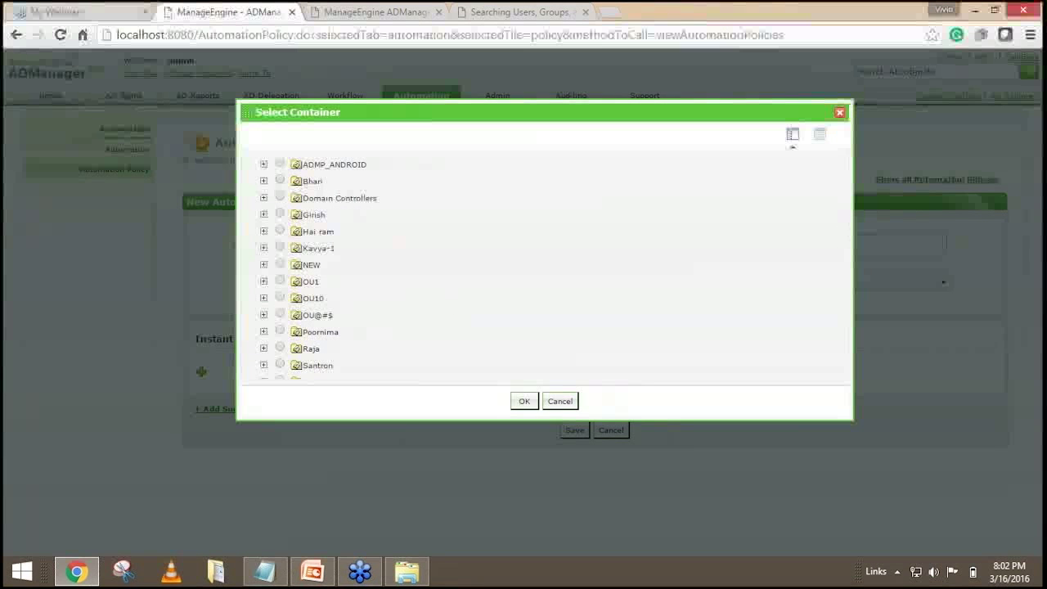
scroll(395, 248, down, 3)
scroll(366, 304, down, 8)
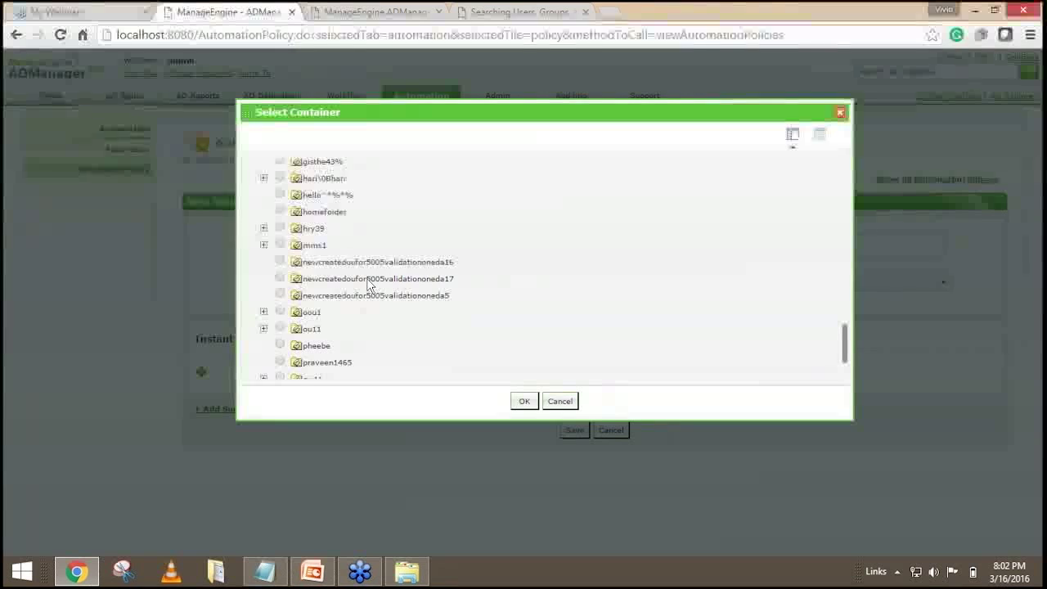
click(560, 400)
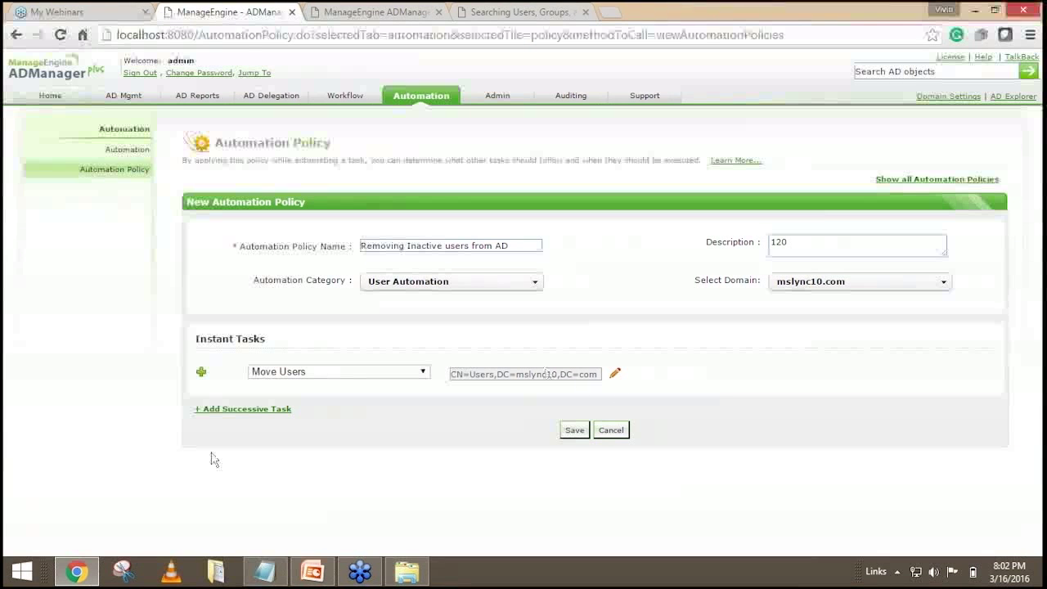
click(239, 409)
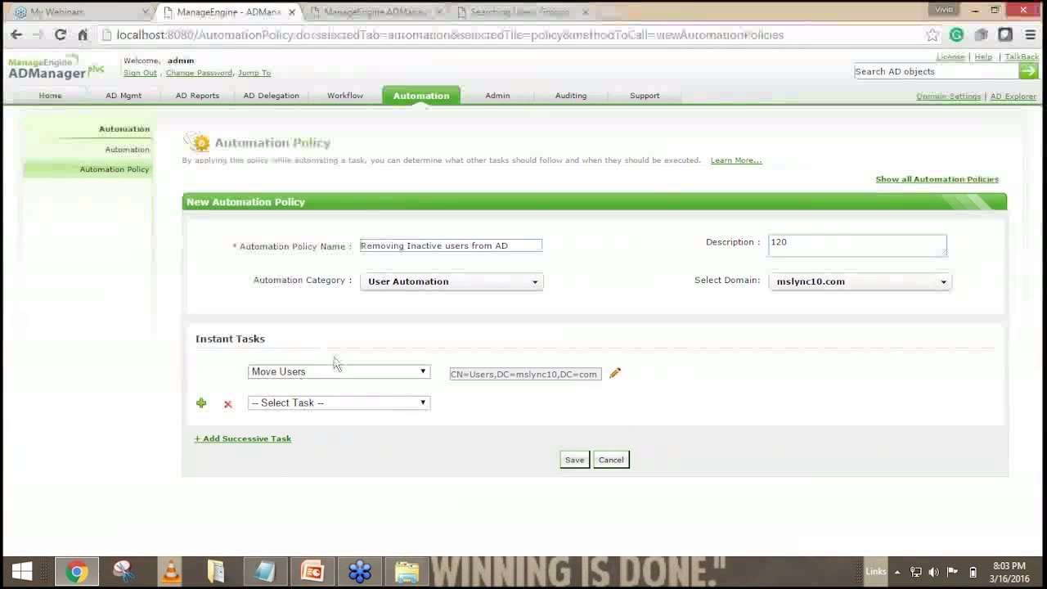
click(227, 403)
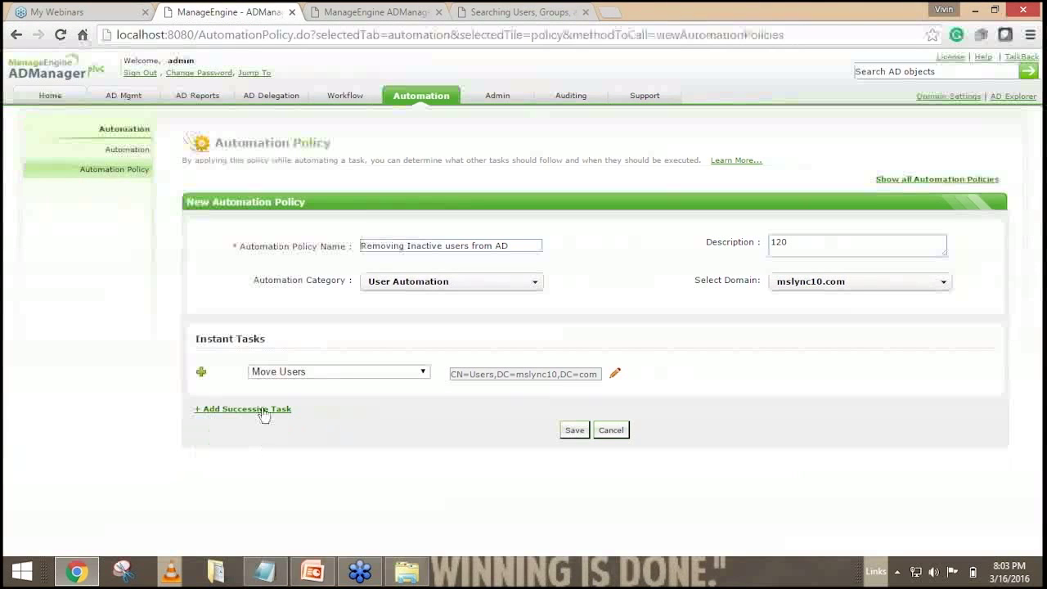
Add a successive task that runs Remove from Group after 5 days.
click(261, 410)
scroll(280, 430, down, 2)
click(254, 407)
key(BackSpace)
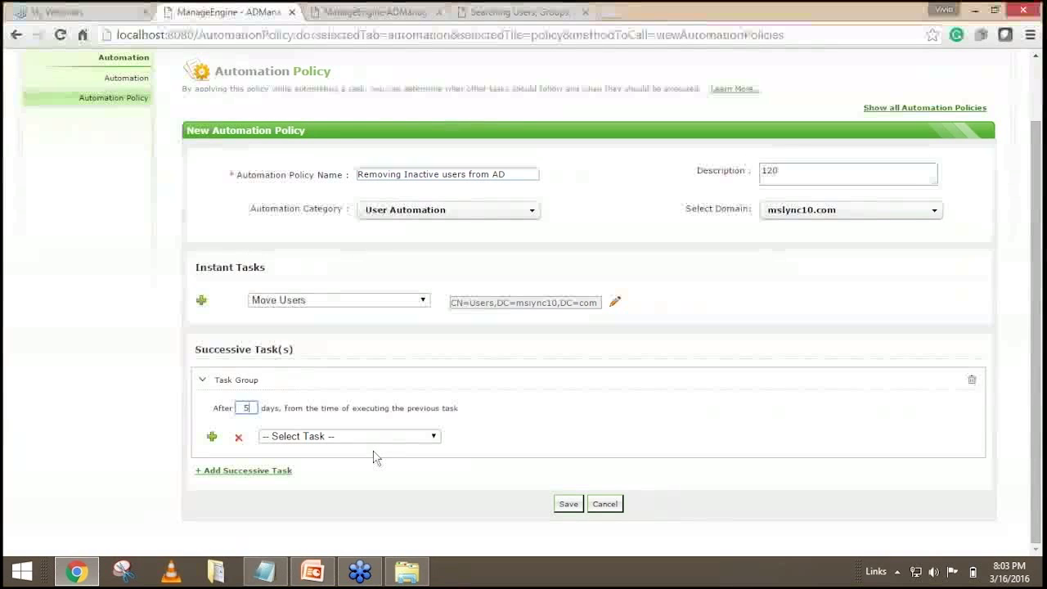
click(326, 438)
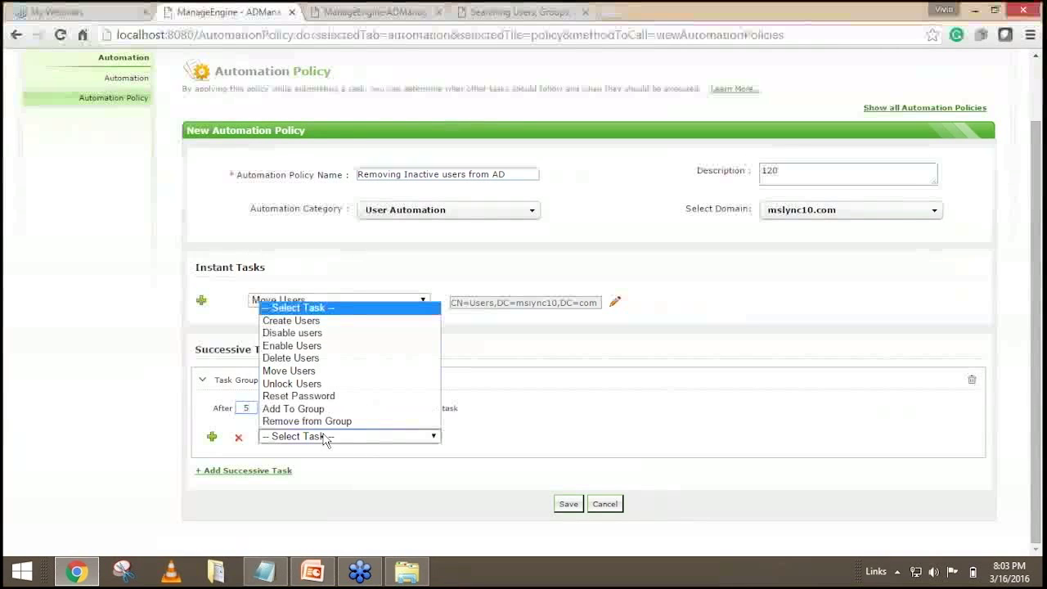
click(327, 422)
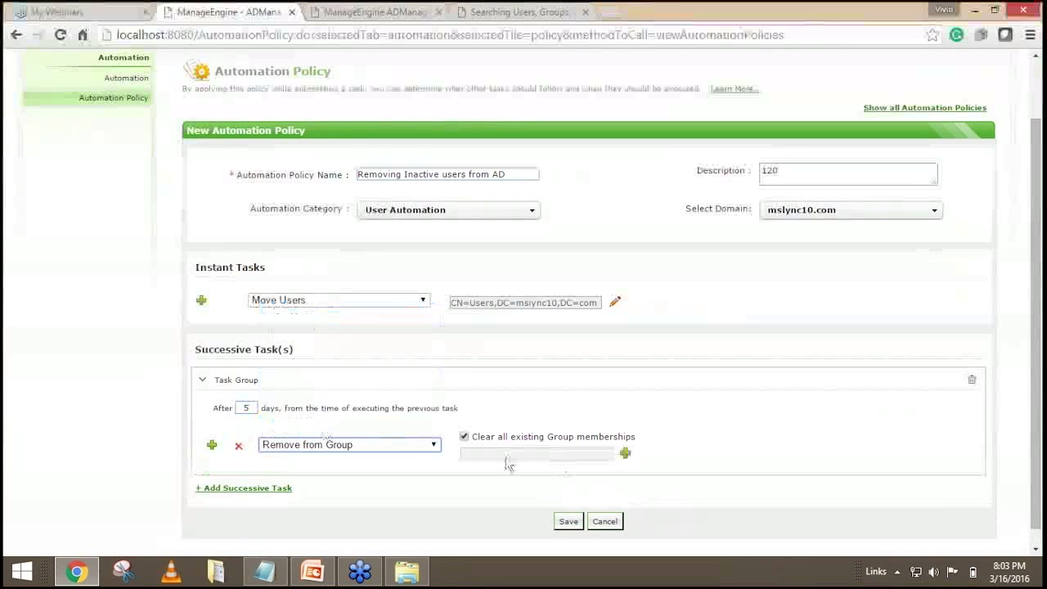
Highlight the checked 'Clear all existing Group memberships' option.
scroll(696, 359, down, 1)
drag(475, 417, 547, 418)
click(652, 414)
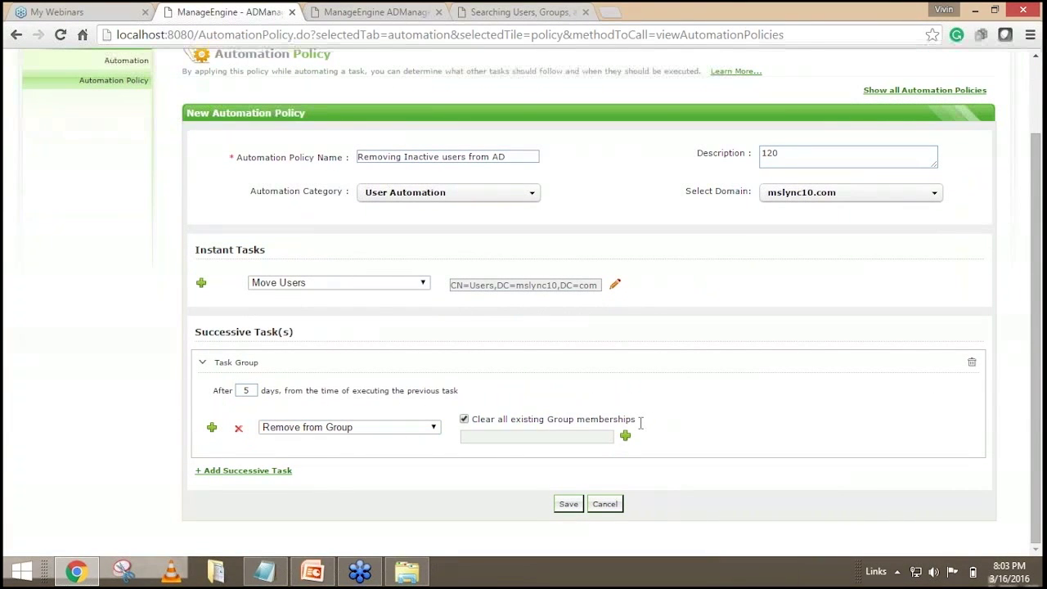
triple_click(635, 418)
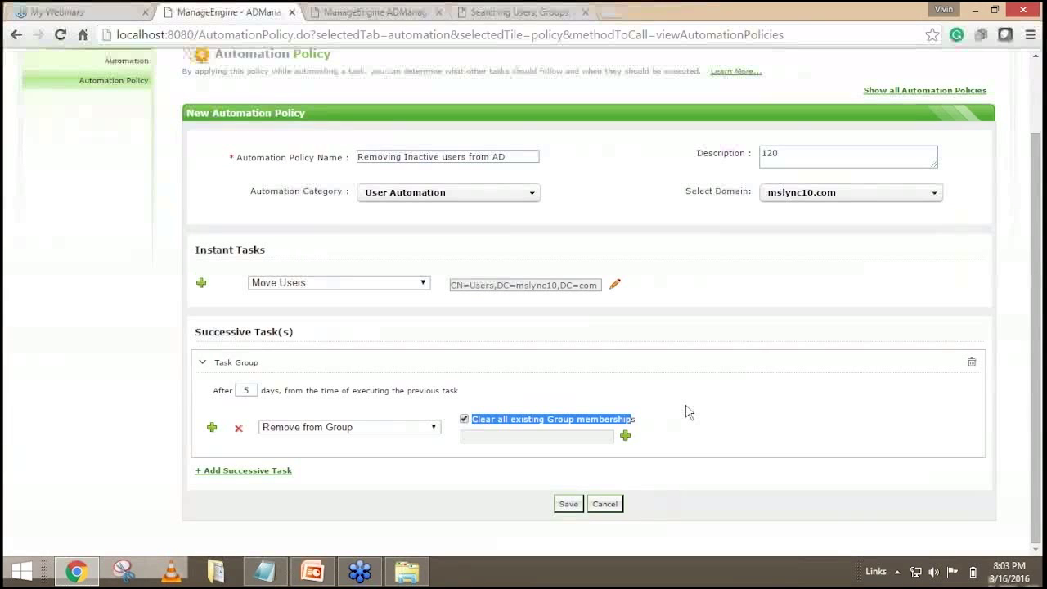
click(686, 412)
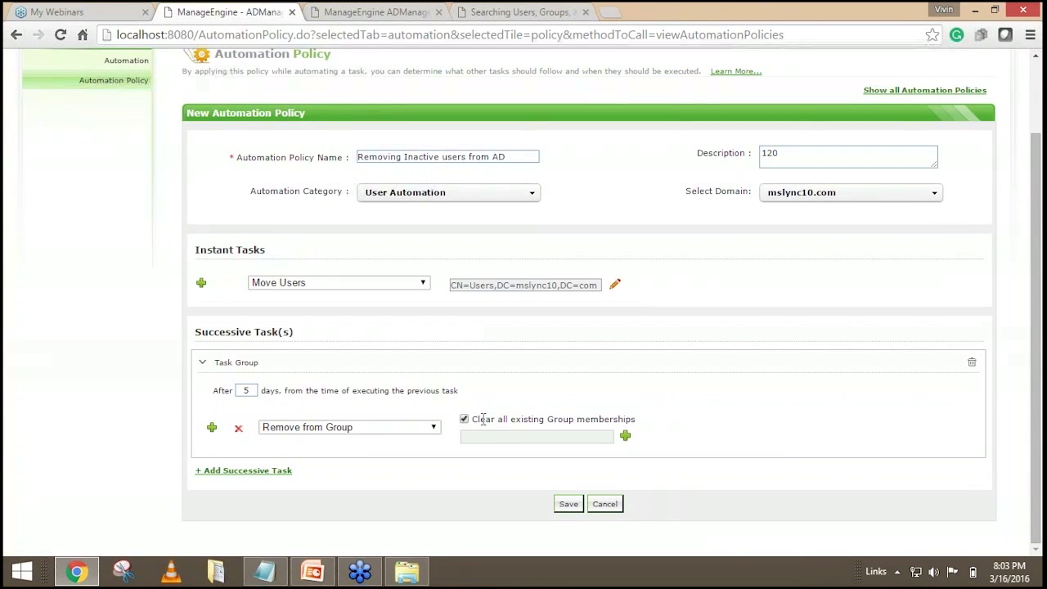
drag(478, 420, 652, 422)
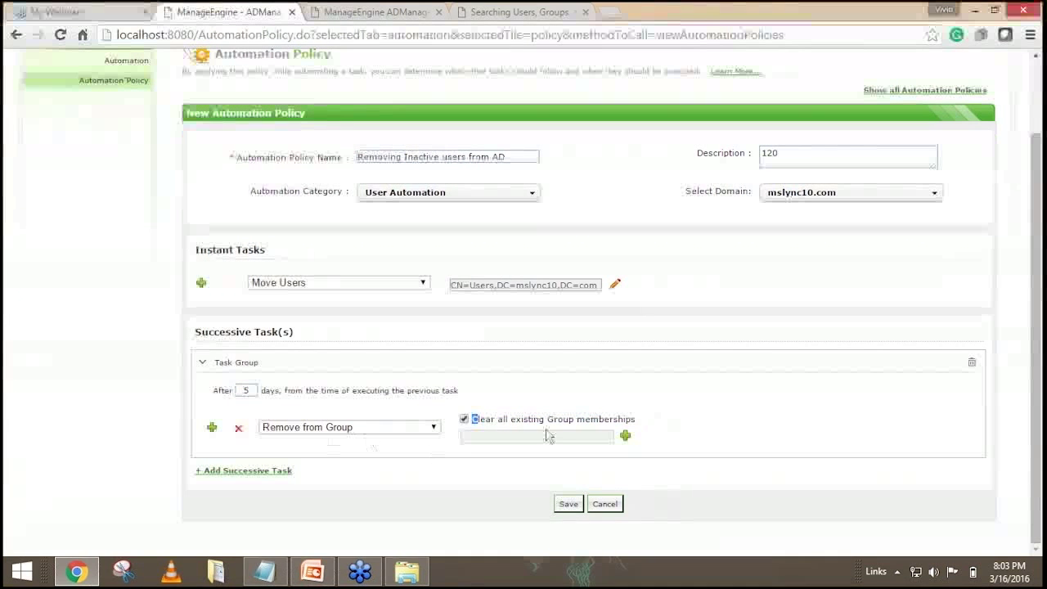
click(654, 441)
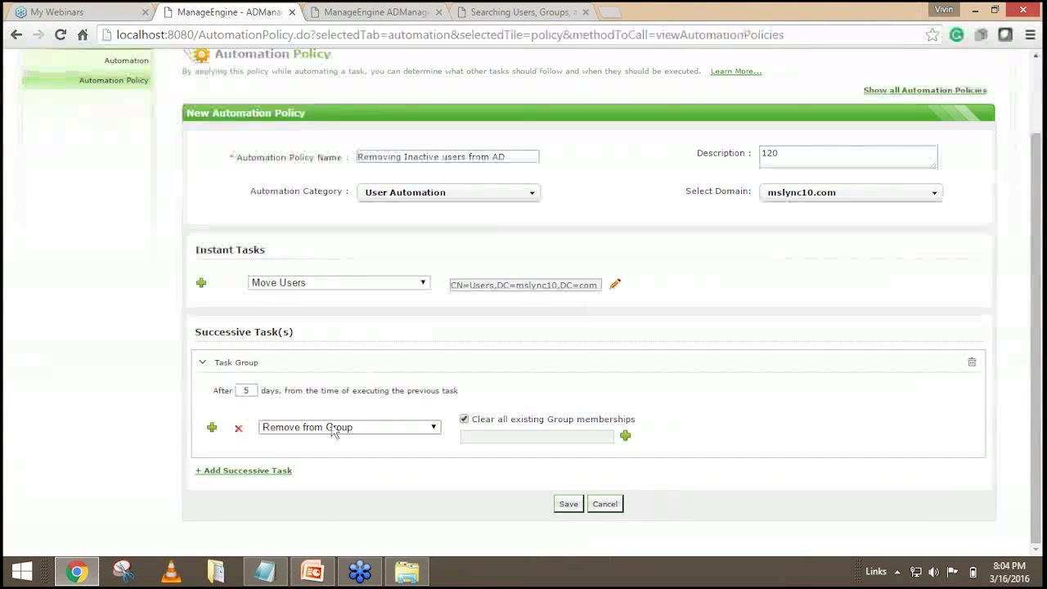
Add a second task group that disables users after 7 days.
click(263, 472)
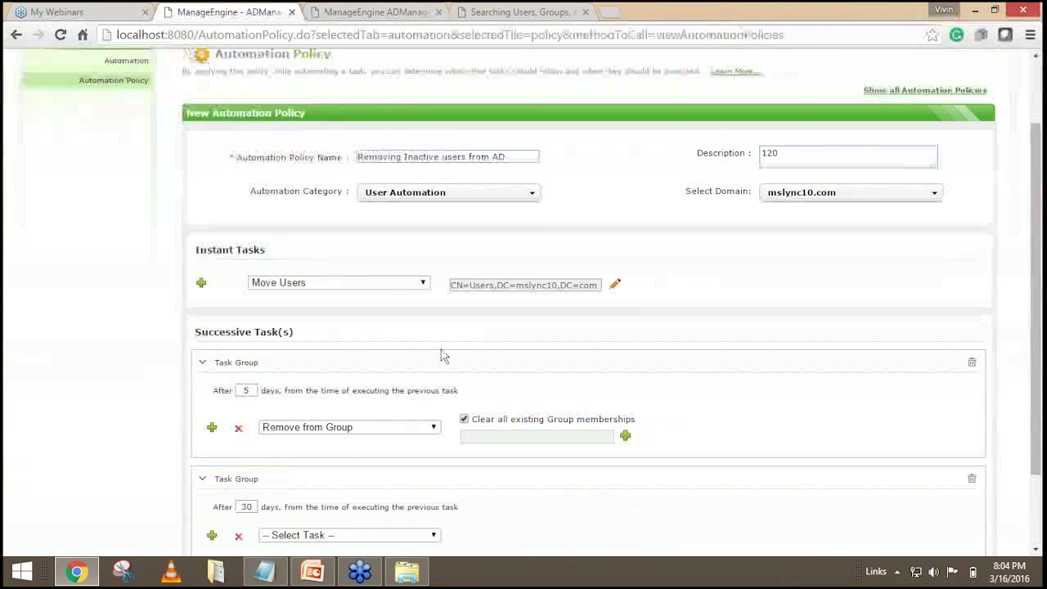
scroll(442, 356, down, 2)
click(249, 506)
key(BackSpace)
key(BackSpace)
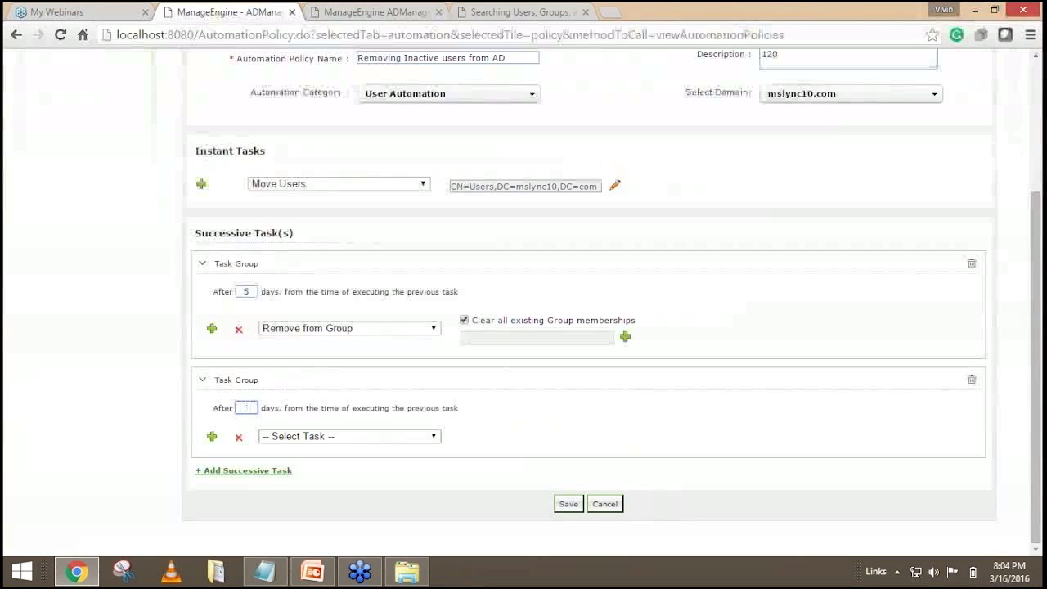
text(7)
click(351, 436)
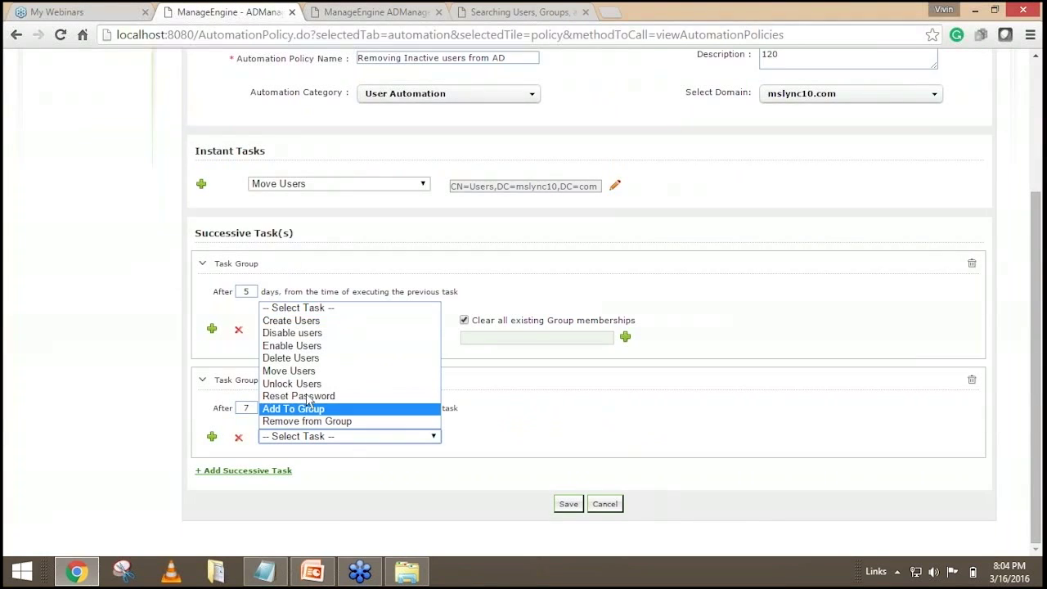
click(330, 334)
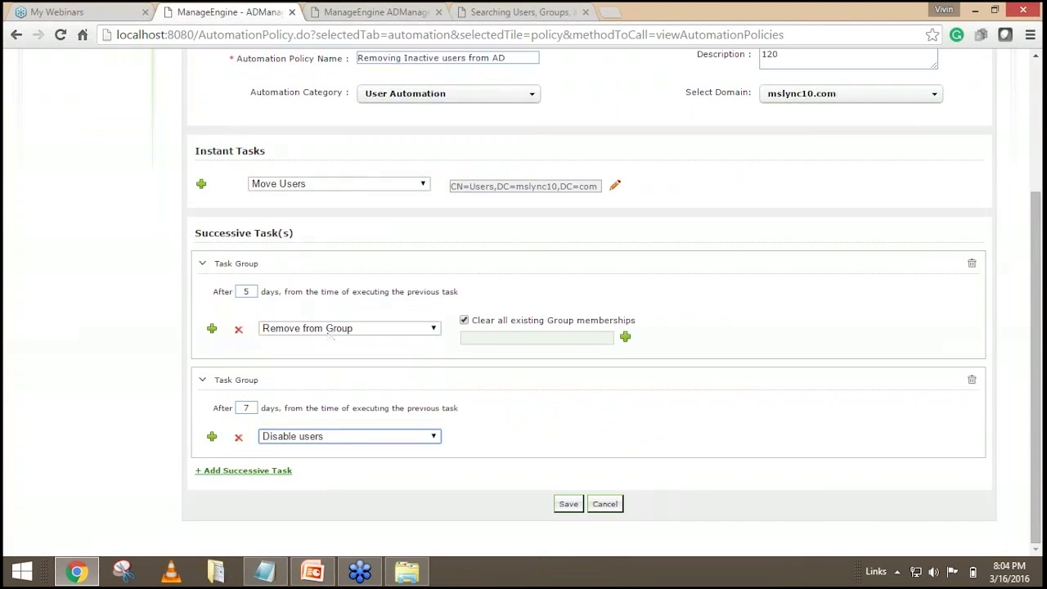
Add a third task group that deletes users after 30 days.
click(249, 472)
scroll(468, 382, down, 2)
click(258, 406)
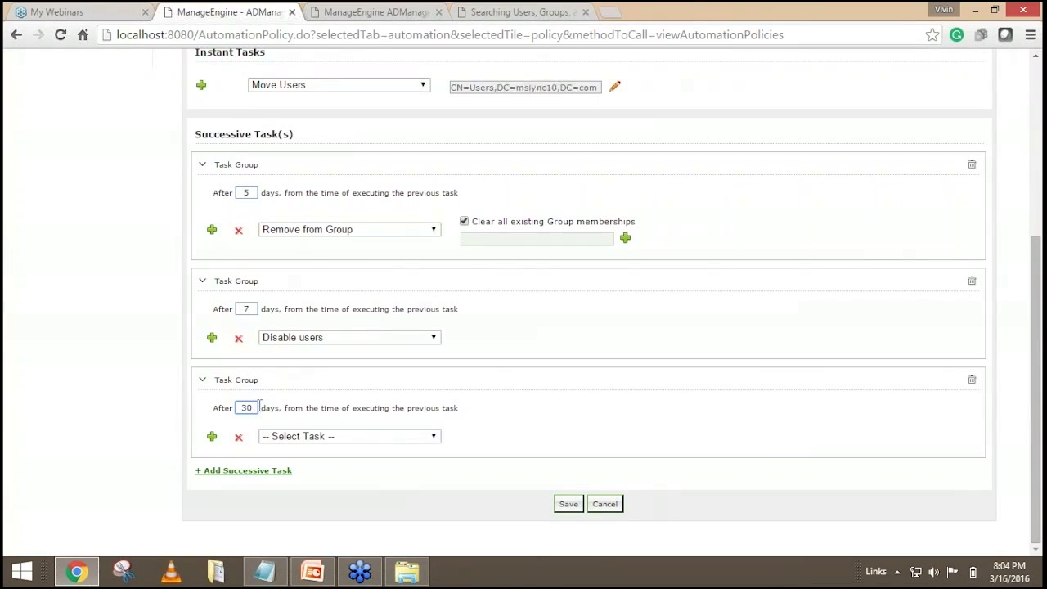
click(311, 436)
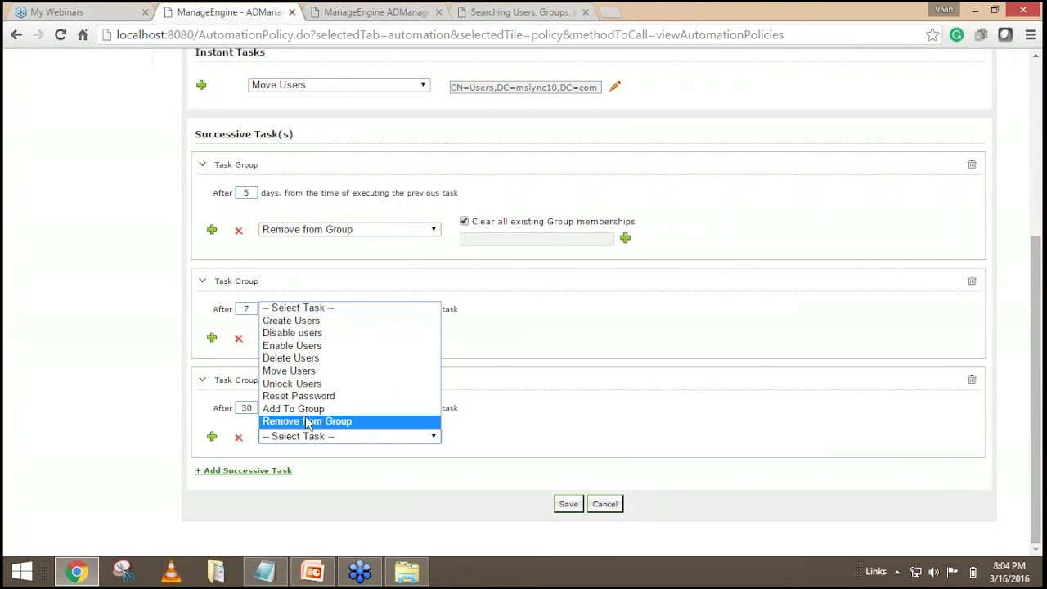
click(324, 359)
Review the policy, pointing out the 120 description and the 7-day wait.
scroll(641, 413, up, 1)
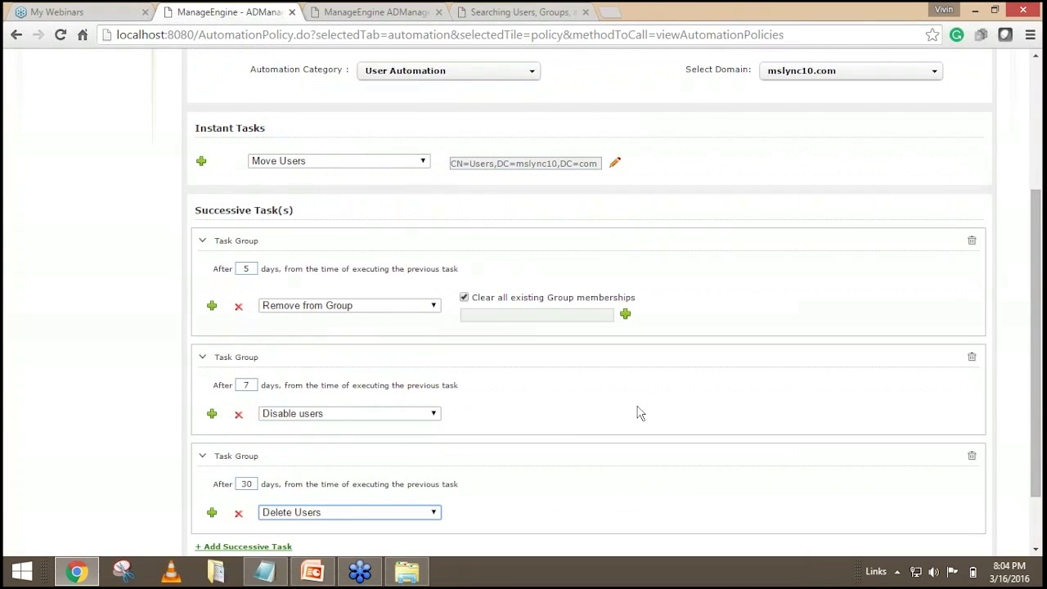
scroll(640, 413, up, 1)
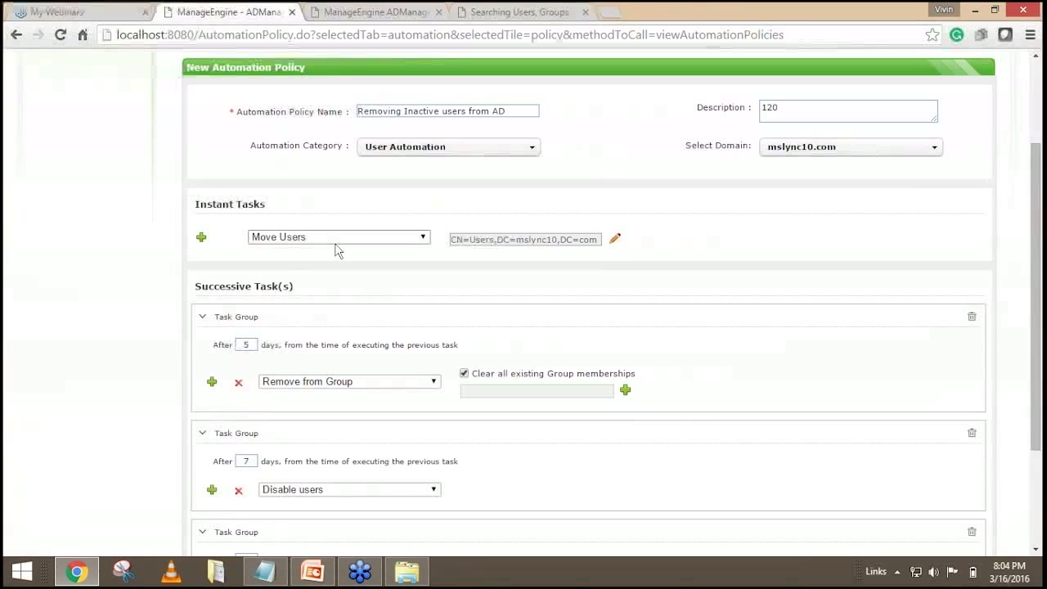
drag(795, 106, 748, 145)
scroll(761, 278, down, 1)
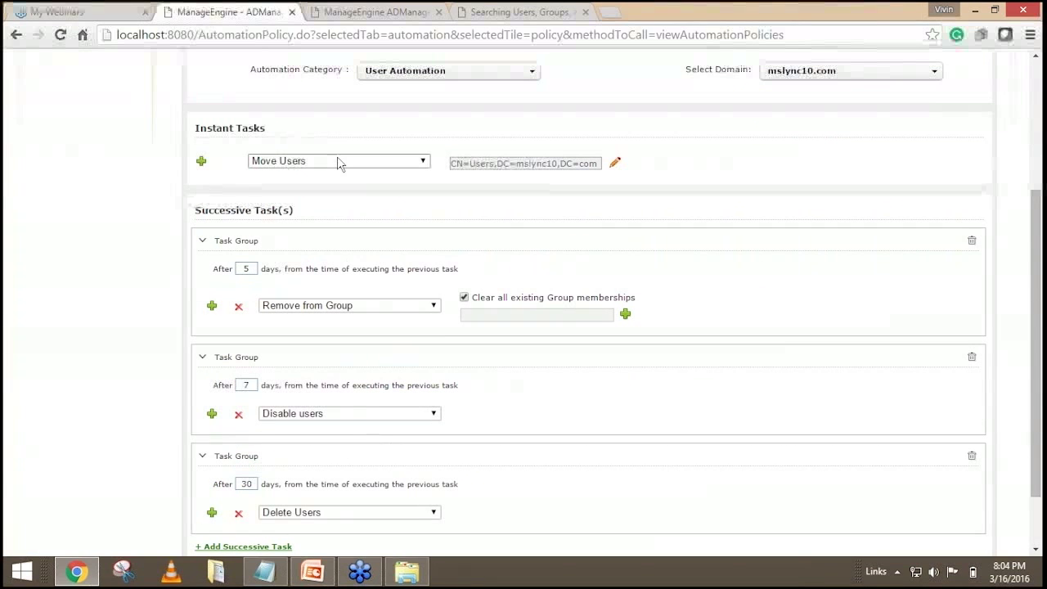
scroll(562, 170, down, 1)
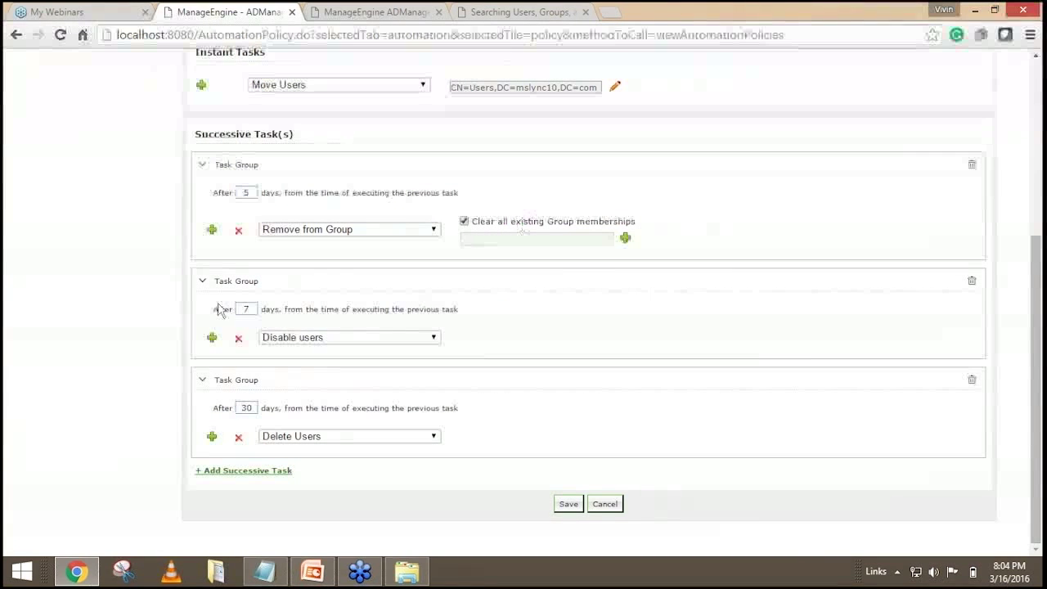
click(253, 308)
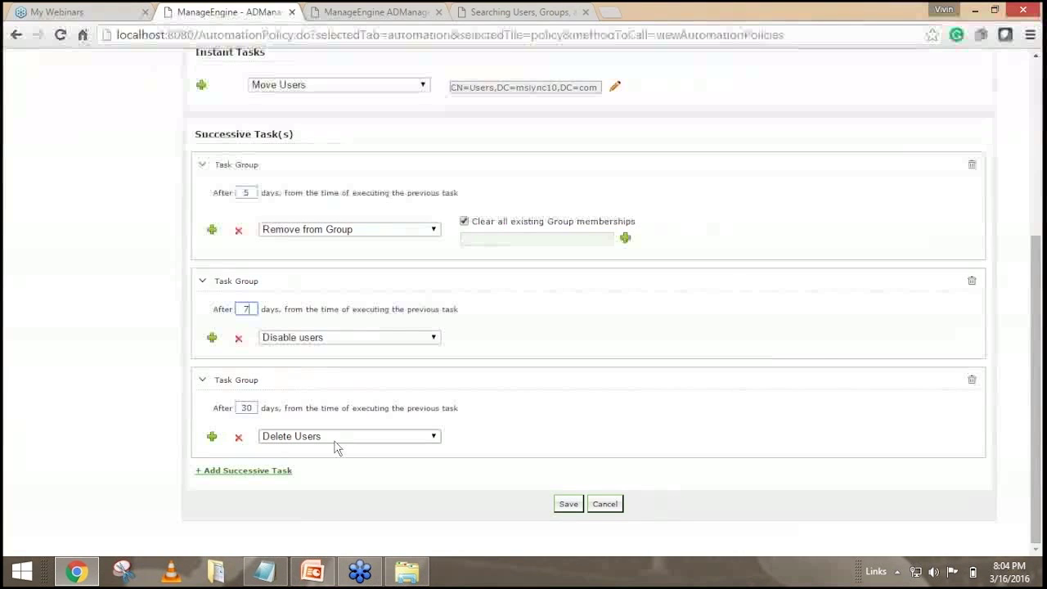
Save the Removing Inactive users from AD policy and go to Scheduled Automation.
click(568, 505)
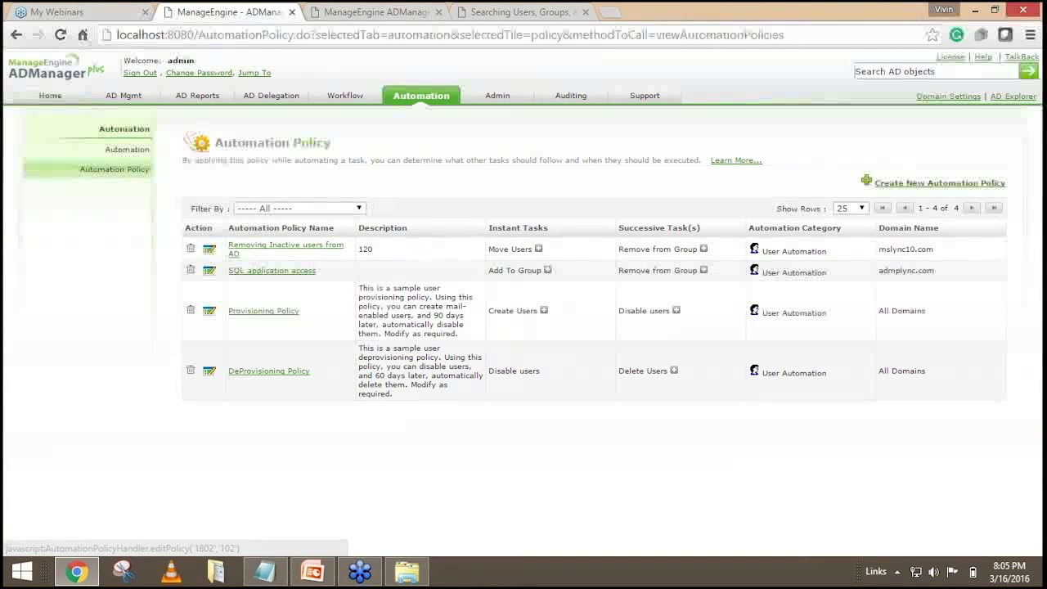
click(128, 152)
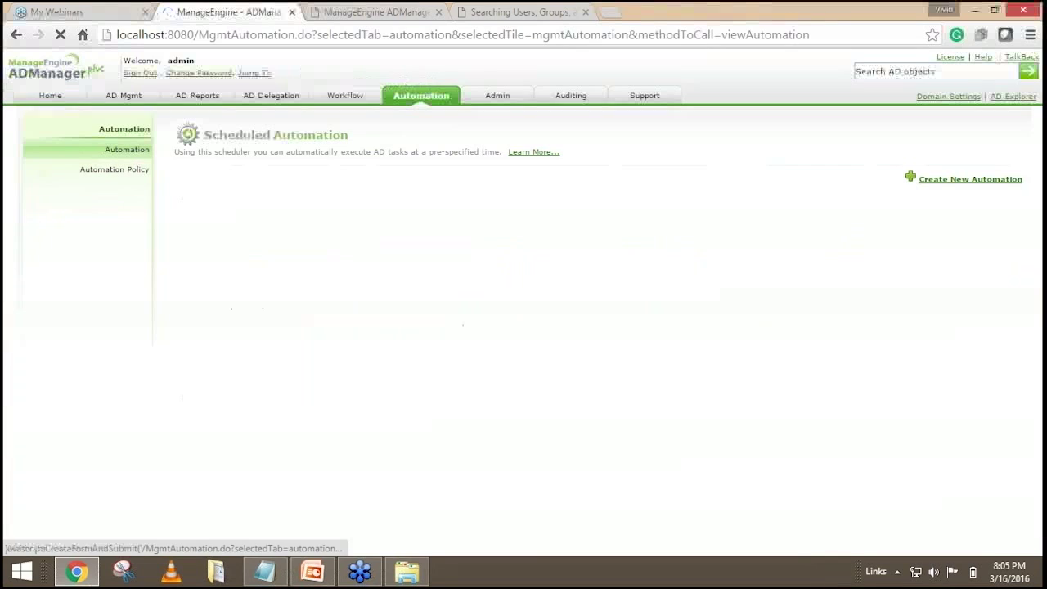
Start a new scheduled automation and switch its domain to mslync10.com.
click(954, 179)
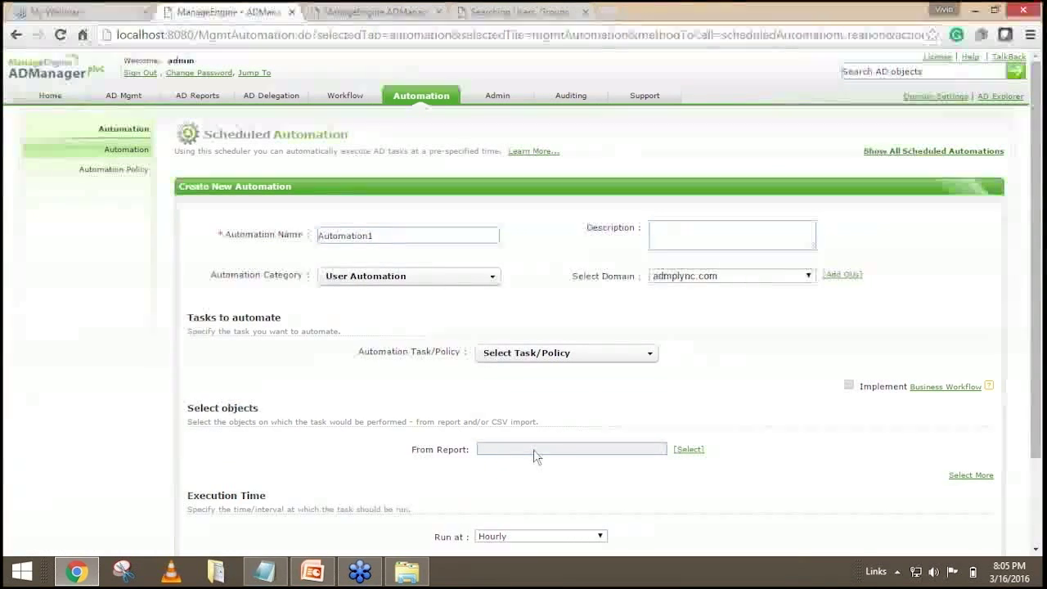
double_click(374, 234)
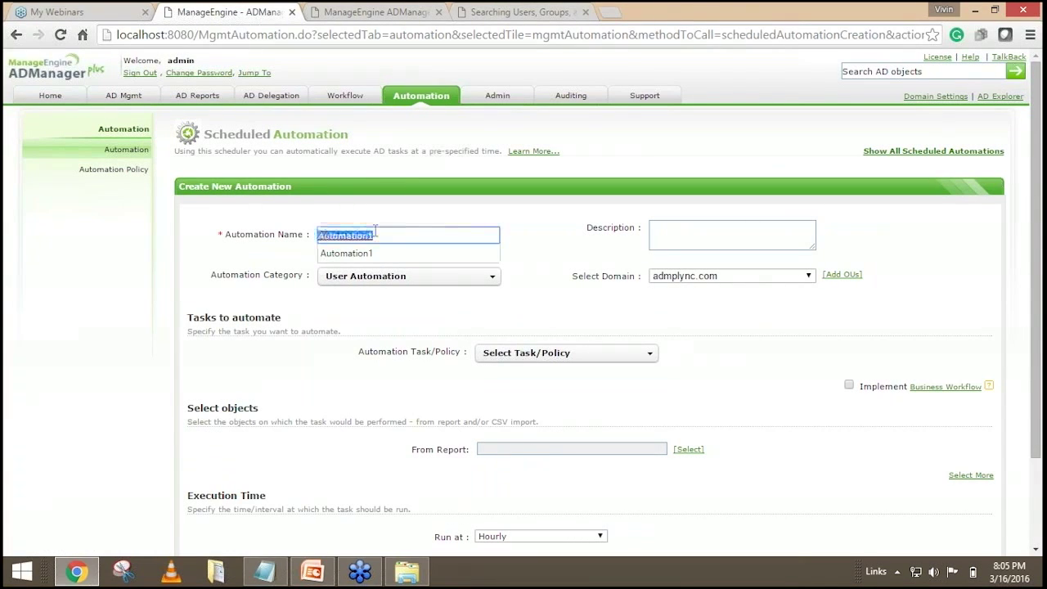
text(Rem)
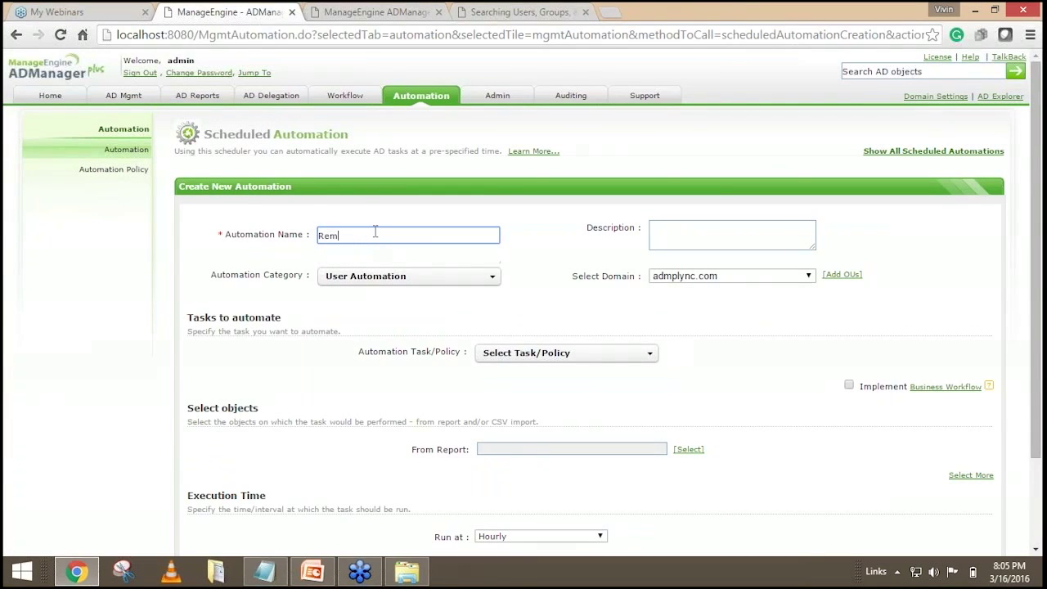
text(oving Inactive u)
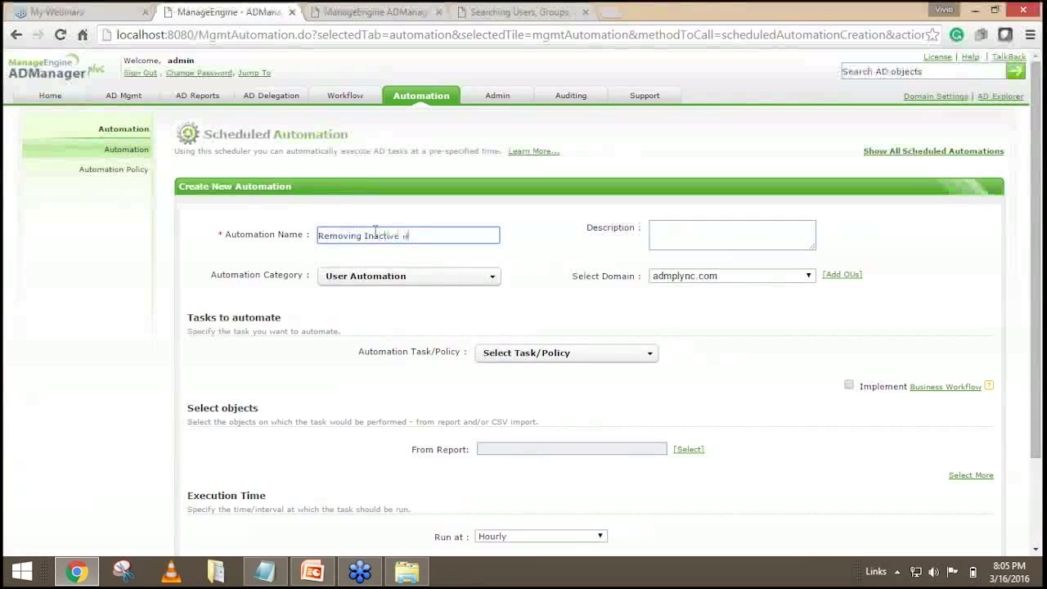
text(sers)
triple_click(375, 231)
key(BackSpace)
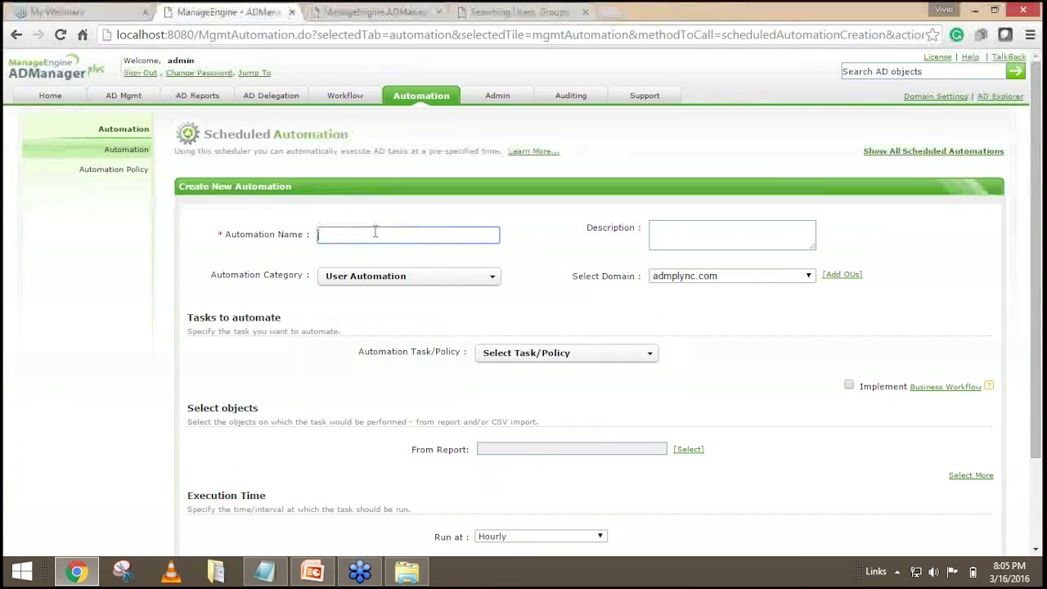
click(701, 278)
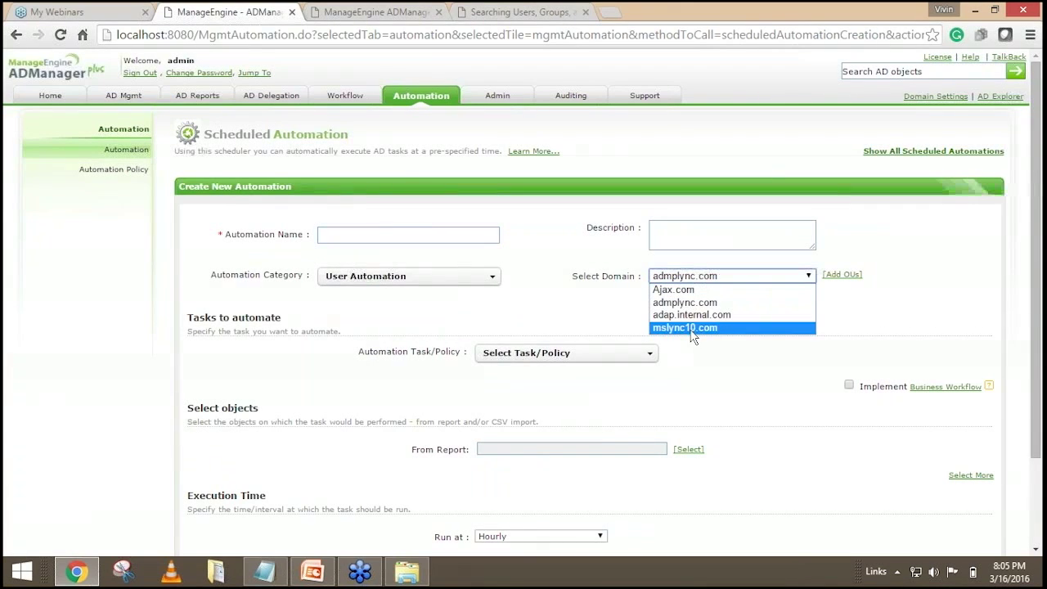
click(692, 331)
click(496, 339)
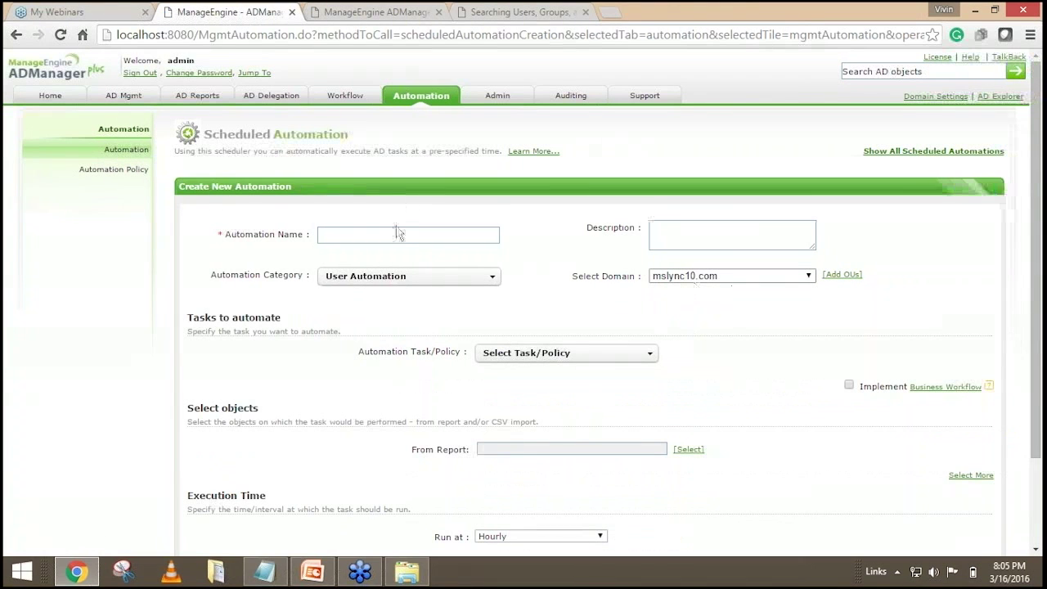
Name the automation 'Removing Inactive users' and highlight the task/policy field.
click(392, 234)
text(Removing Inactive users)
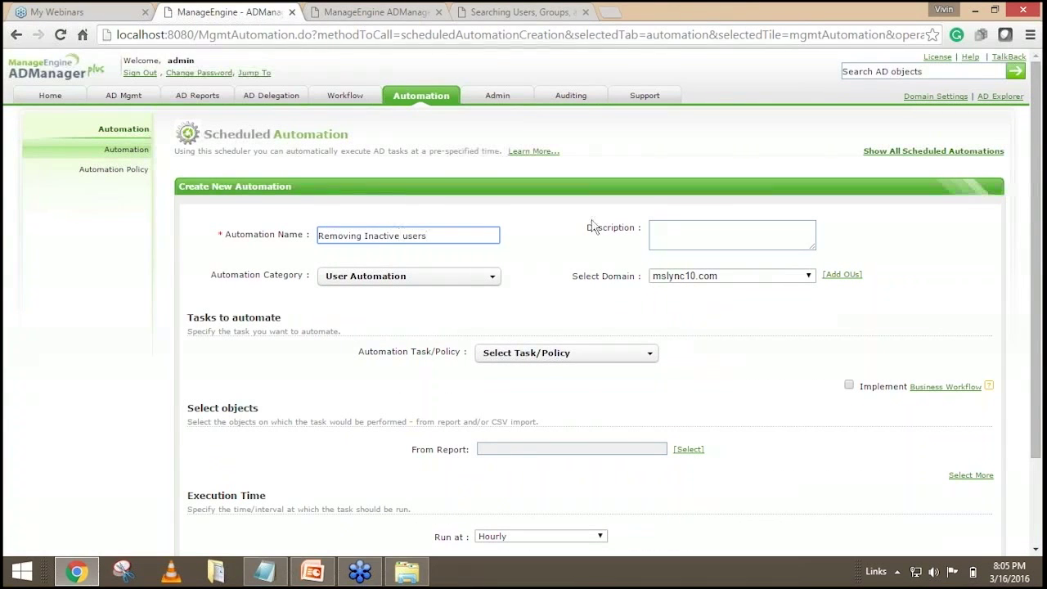
scroll(621, 327, down, 2)
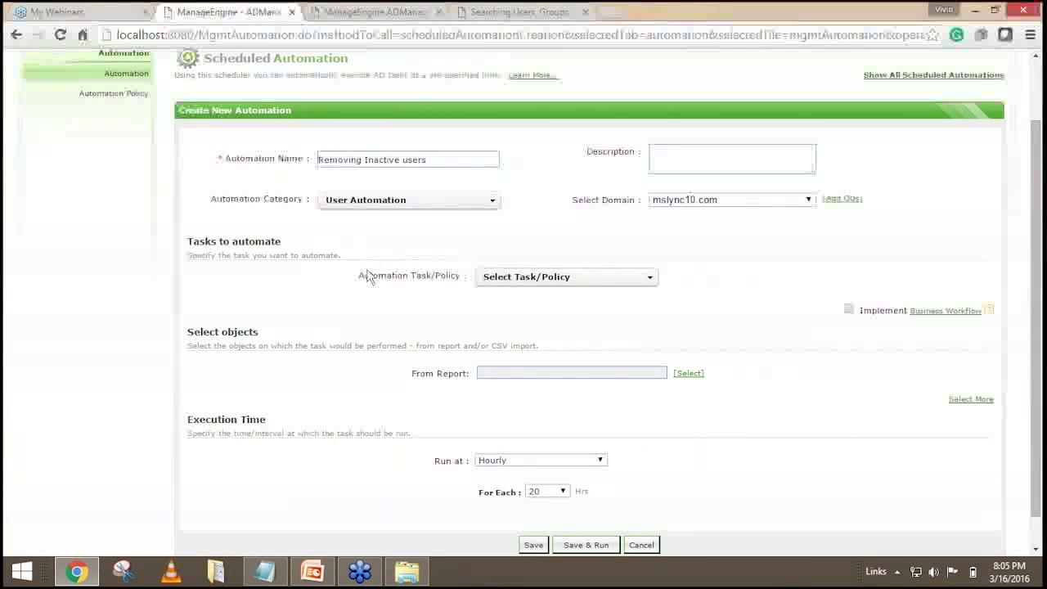
drag(363, 275, 461, 275)
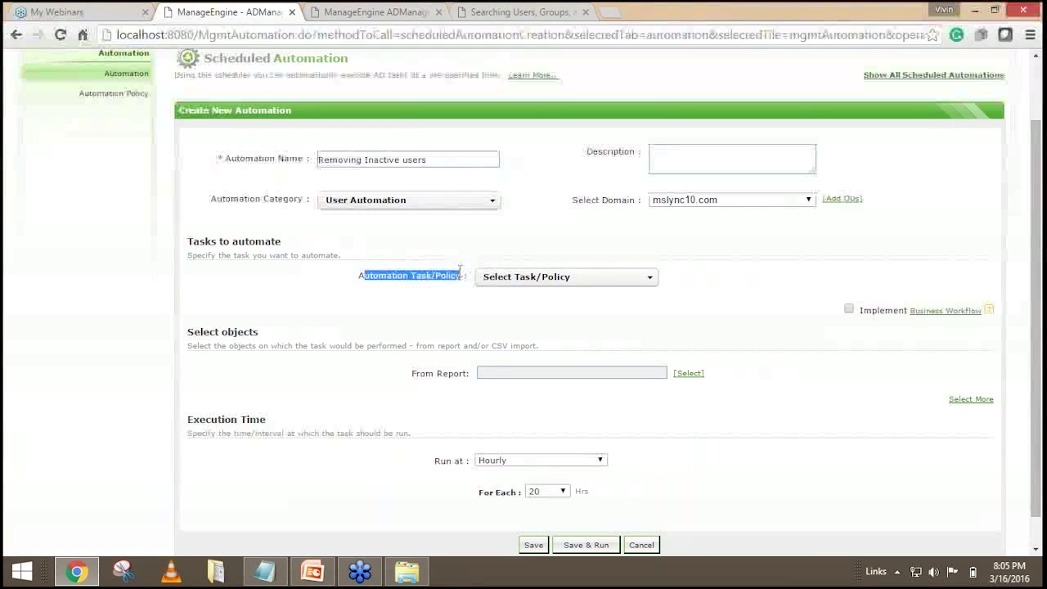
Choose the 'Removing Inactive users from AD' policy as the automation's task/policy.
click(646, 278)
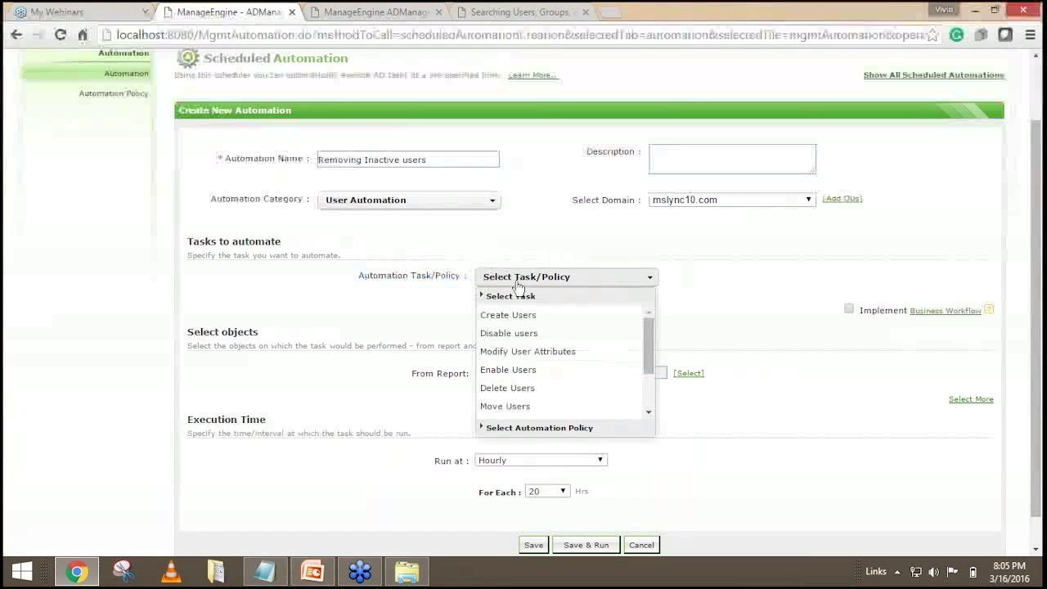
scroll(650, 404, down, 1)
scroll(650, 403, down, 1)
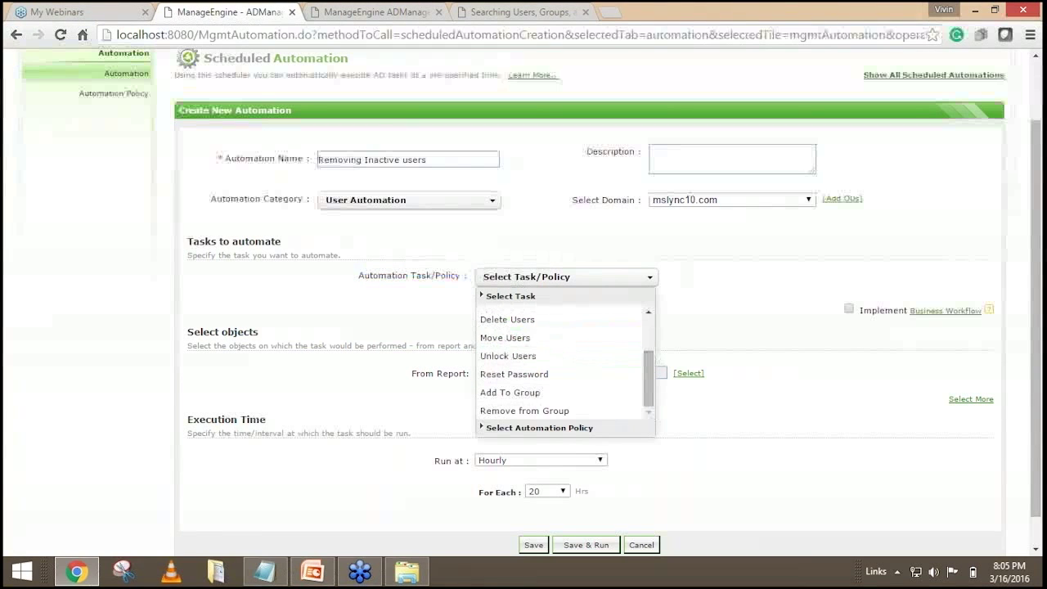
click(510, 431)
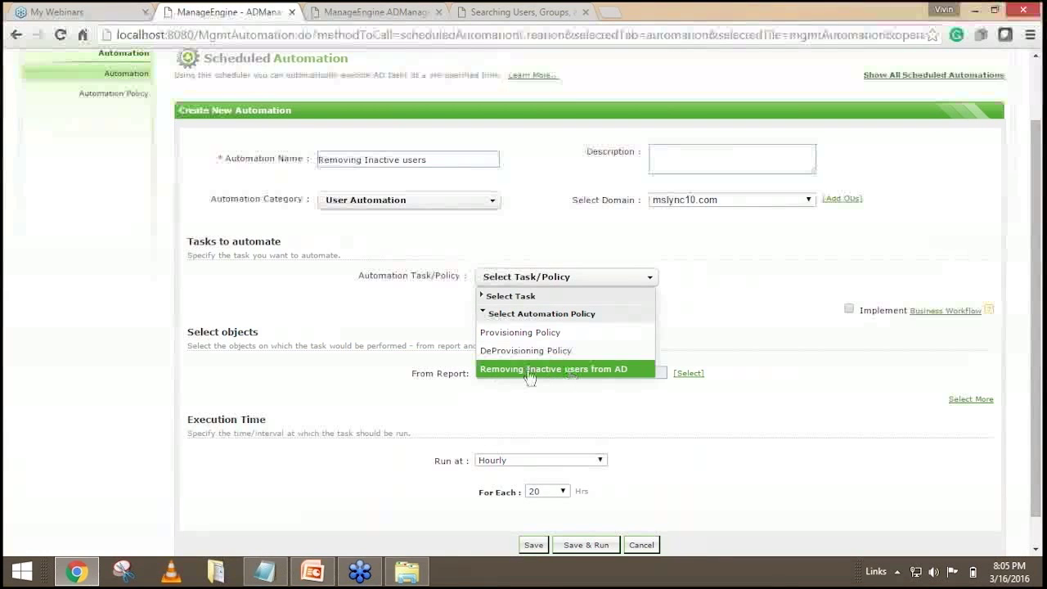
click(598, 373)
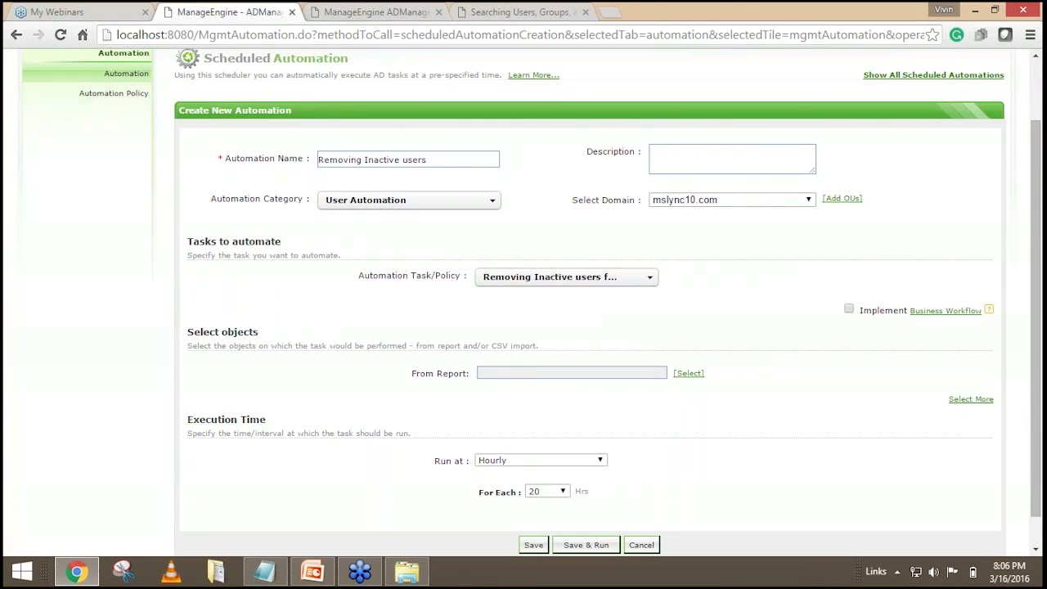
scroll(540, 352, up, 1)
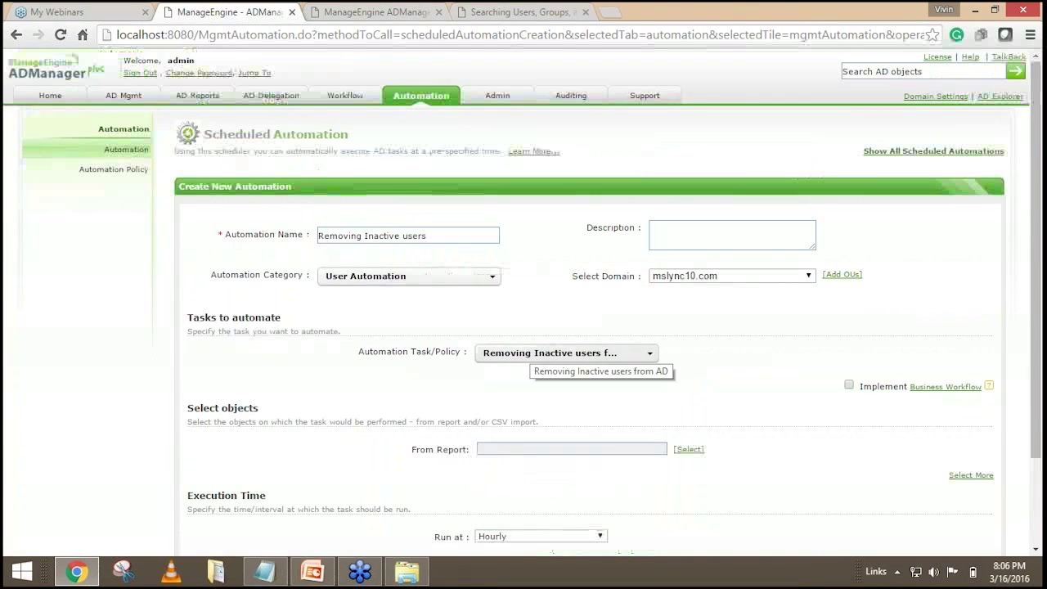
scroll(572, 352, down, 2)
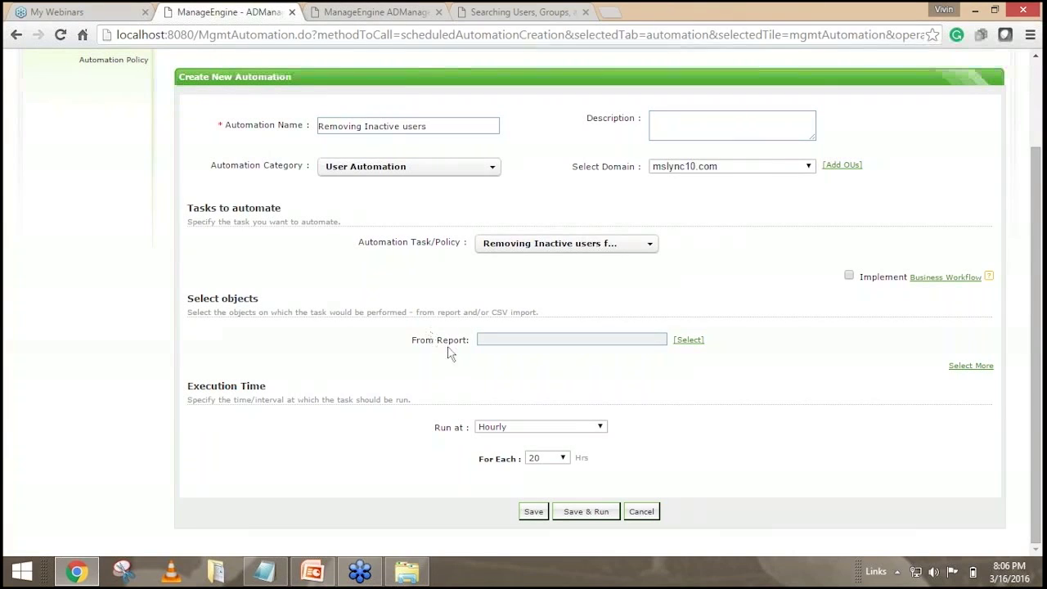
Pick Inactive Users in Selection Criteria with the 120-day inactivity threshold.
click(685, 350)
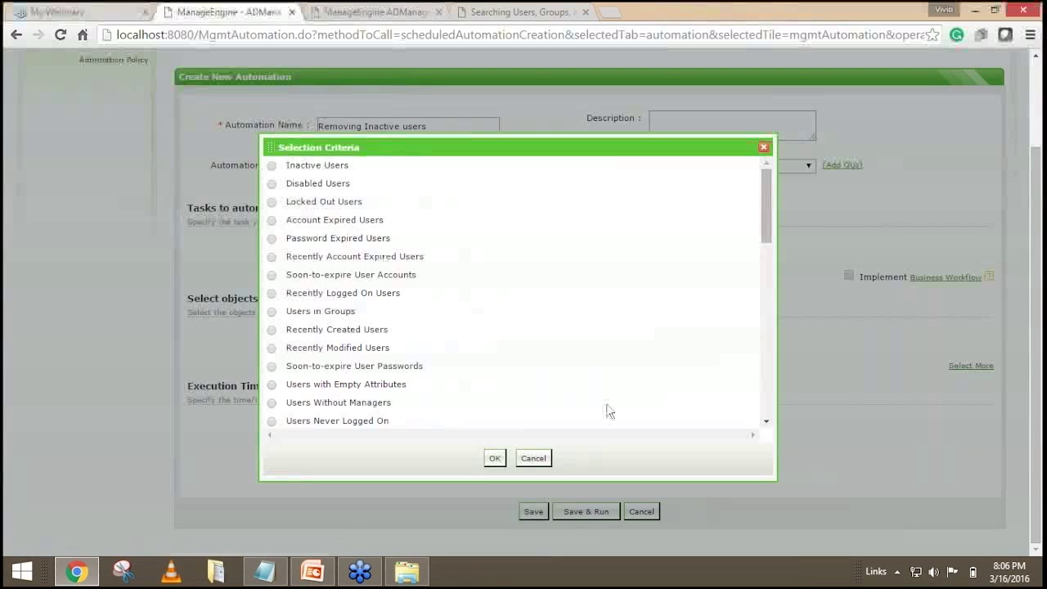
mouse_move(767, 215)
mouse_down()
mouse_move(767, 253)
mouse_move(767, 215)
mouse_up()
scroll(194, 100, up, 2)
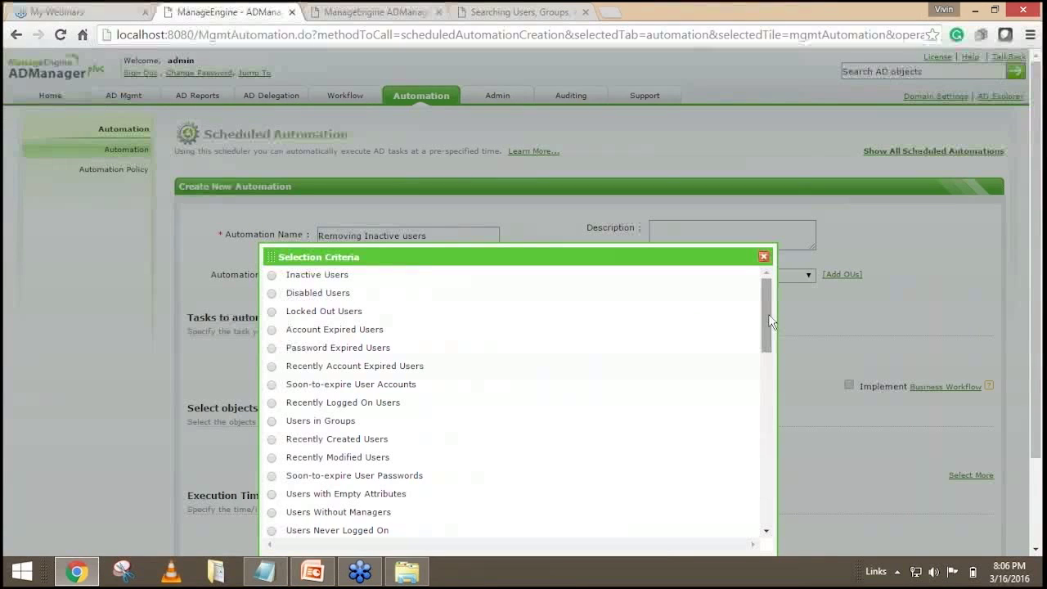
drag(603, 253, 624, 164)
drag(779, 238, 783, 207)
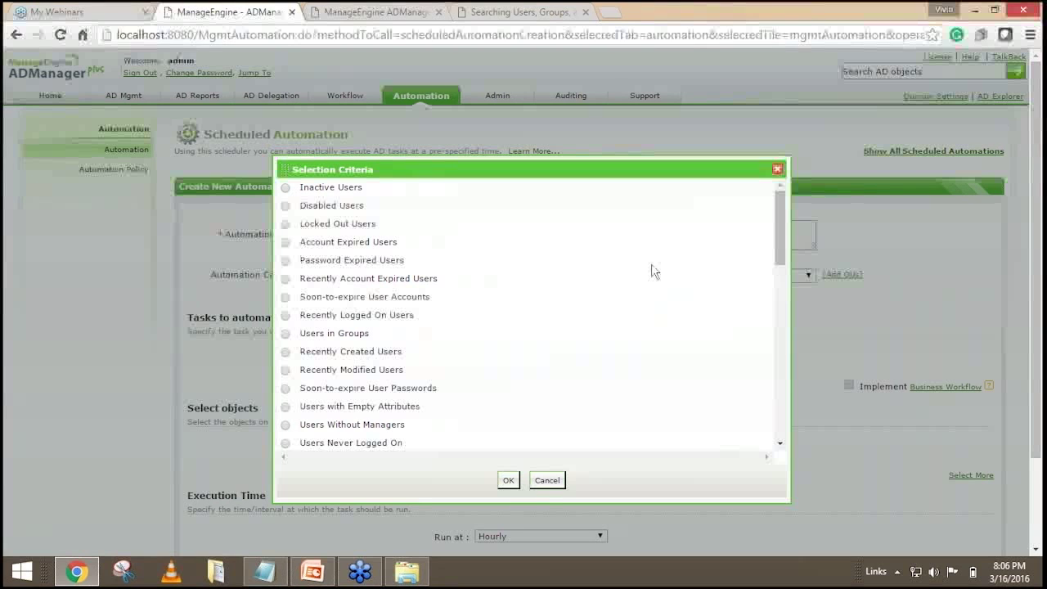
click(286, 189)
click(433, 217)
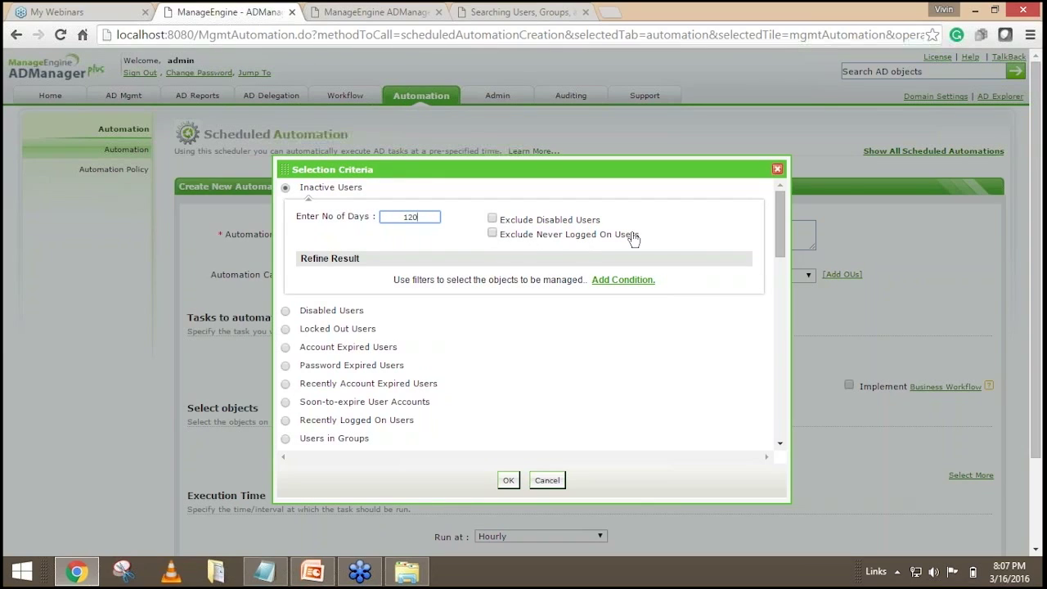
Remove the Refine Result condition, keep 120 days, and confirm the criteria.
click(623, 280)
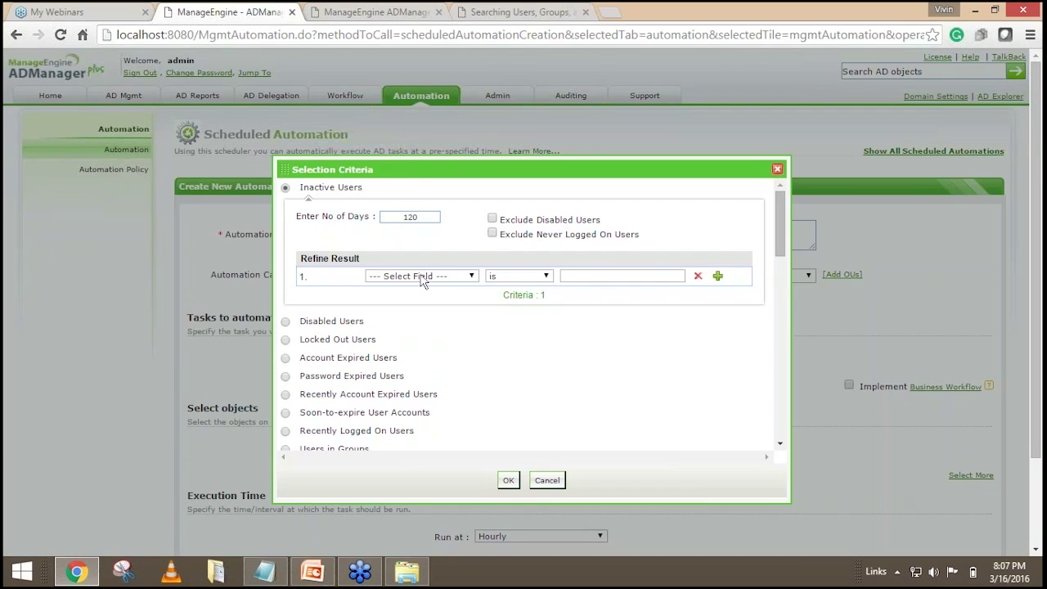
click(423, 277)
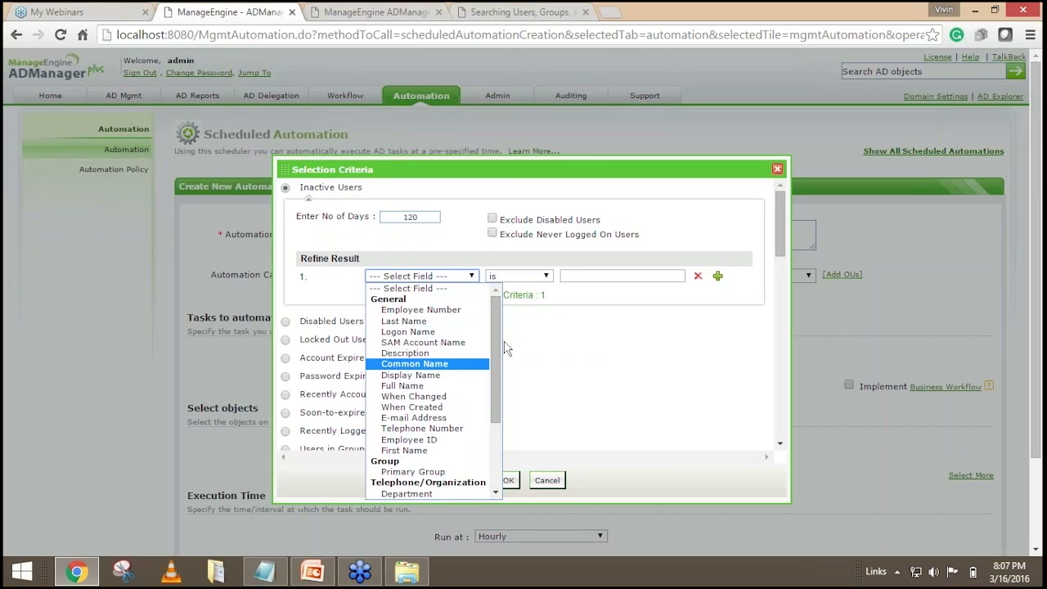
scroll(499, 415, down, 3)
scroll(499, 415, up, 3)
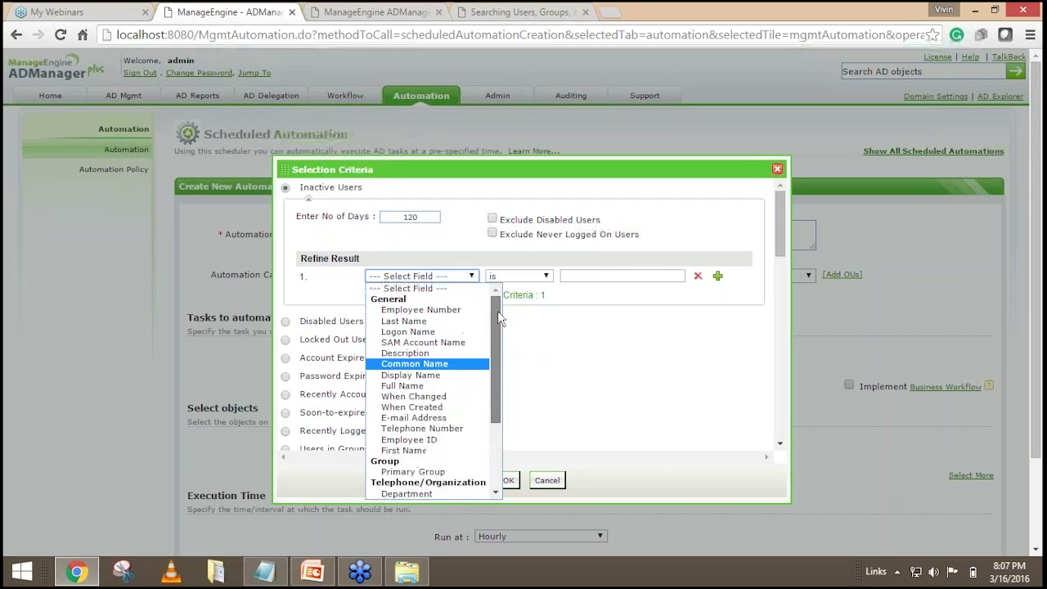
click(697, 276)
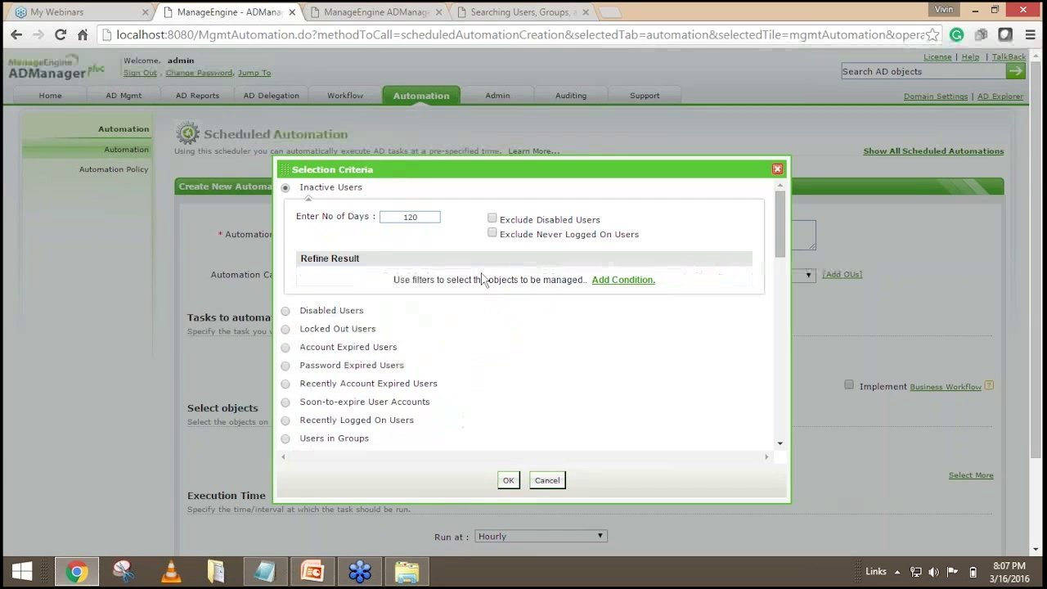
click(420, 215)
double_click(420, 215)
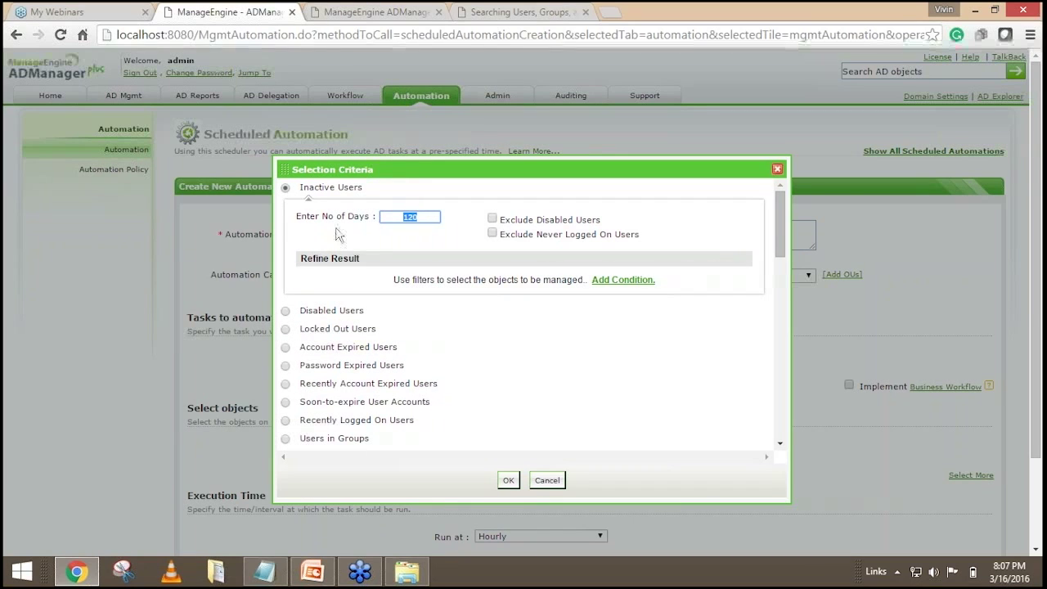
click(429, 215)
click(508, 480)
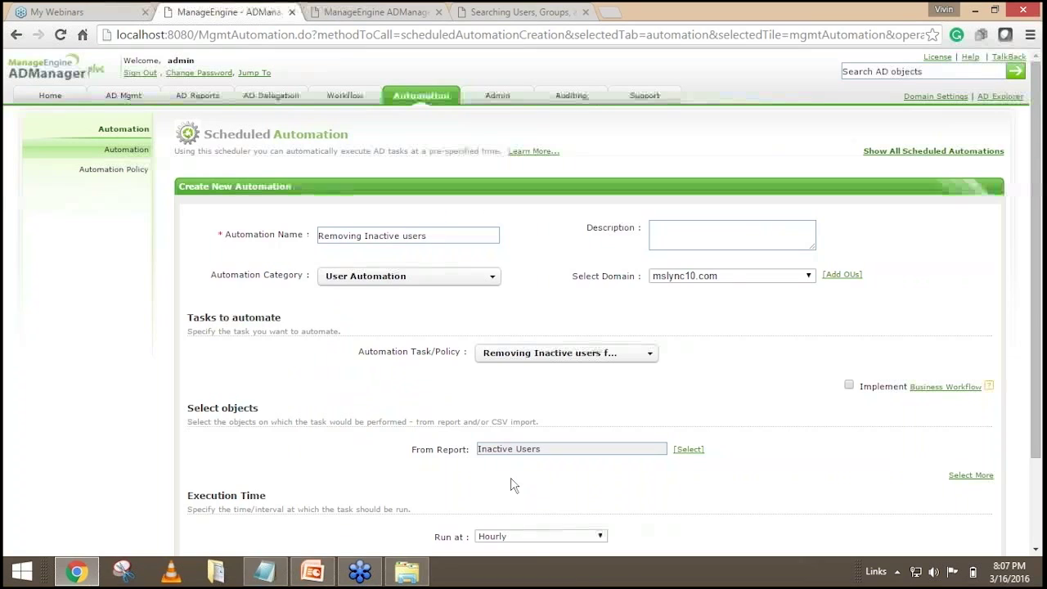
Change the automation's Run at frequency to Monthly.
scroll(769, 426, down, 2)
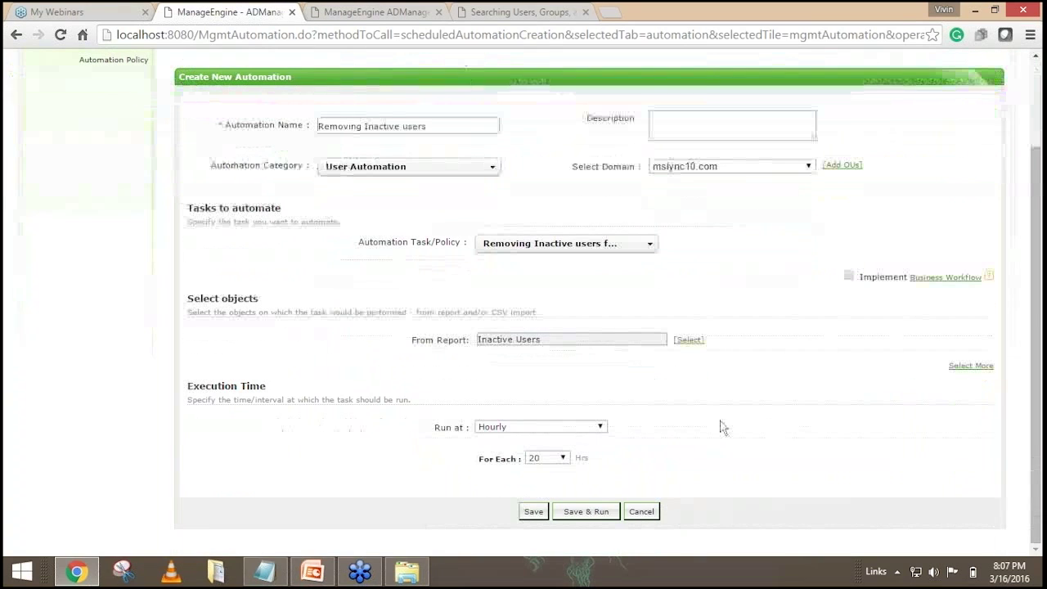
click(506, 426)
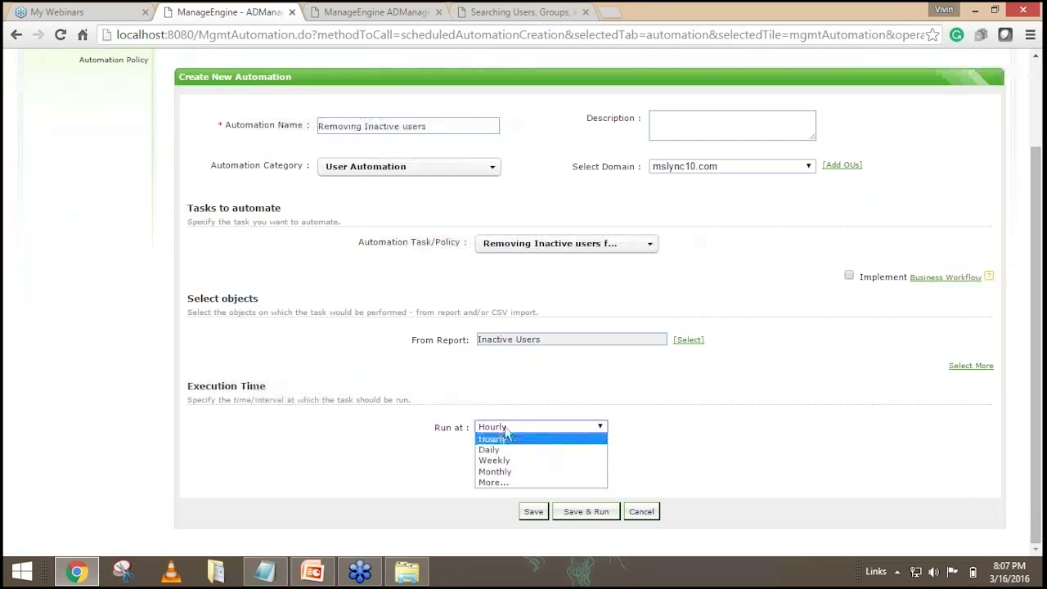
click(571, 257)
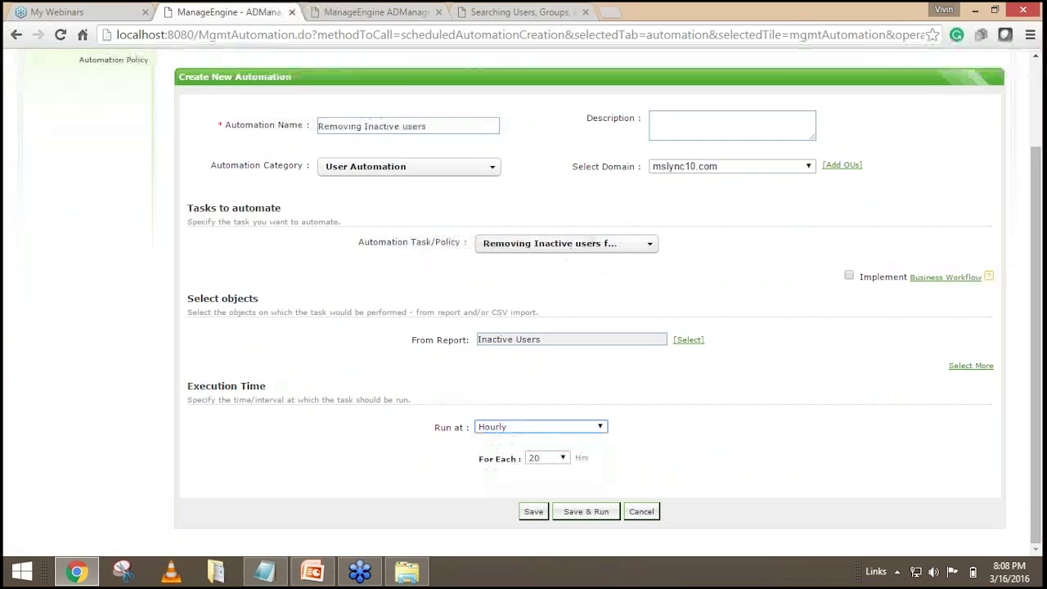
click(518, 426)
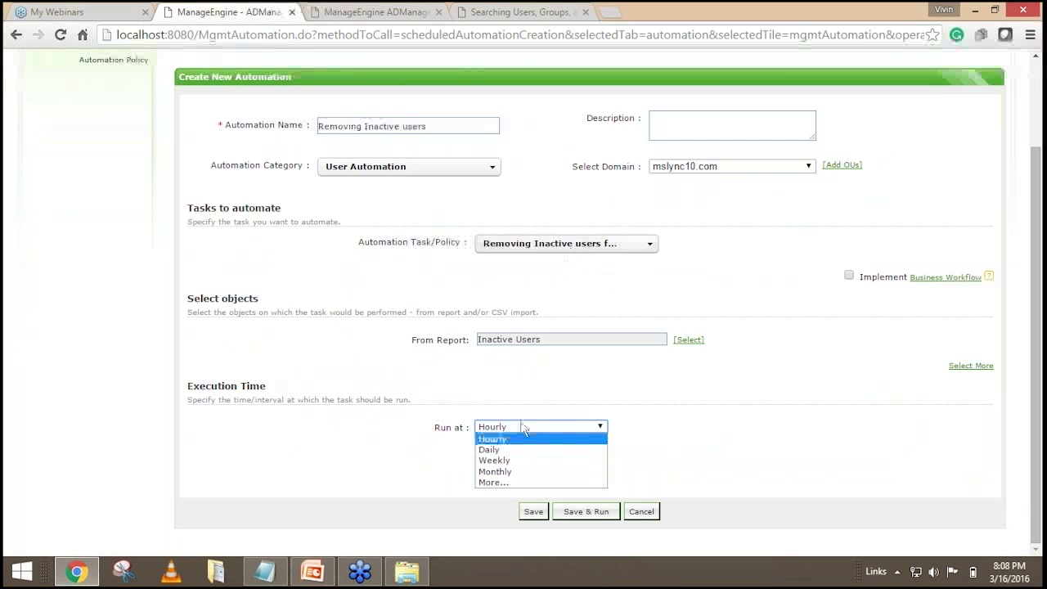
click(505, 472)
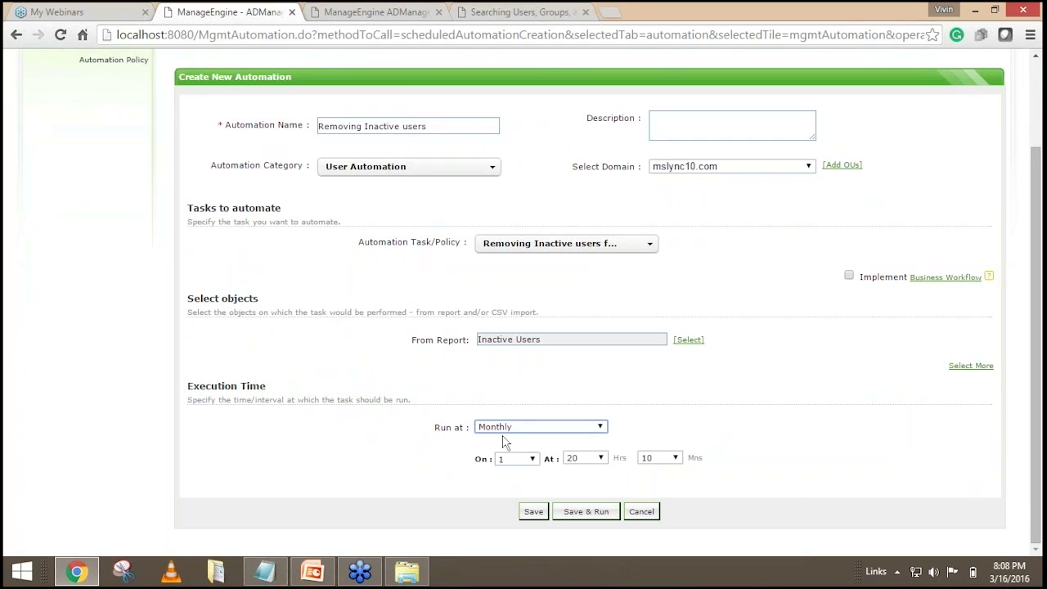
Schedule the monthly run for day 10 at 10 hours 0 minutes.
click(517, 461)
mouse_move(534, 283)
mouse_down()
mouse_move(530, 384)
mouse_move(528, 279)
mouse_up()
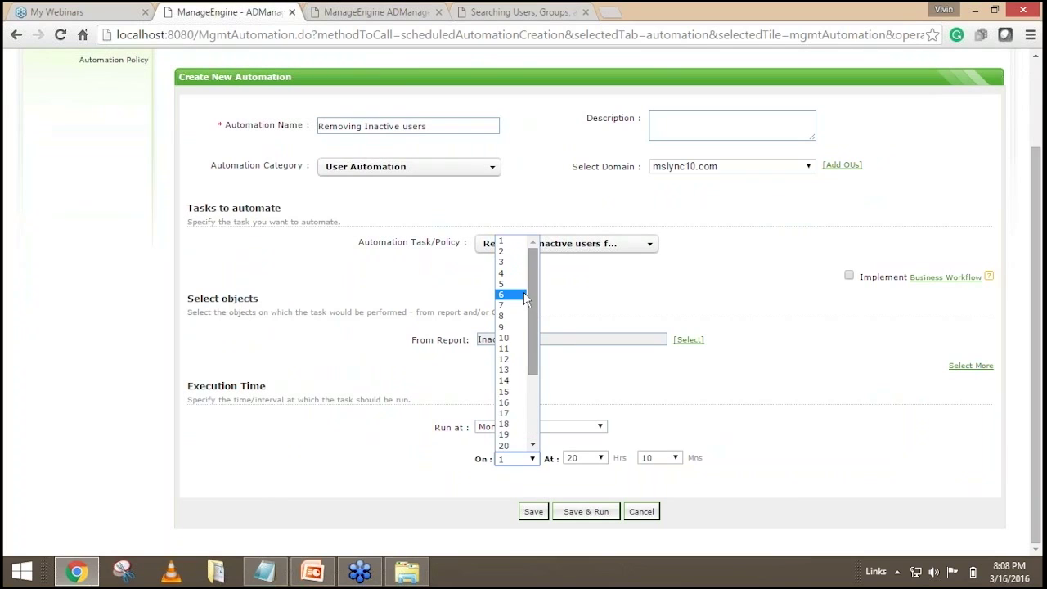
click(509, 338)
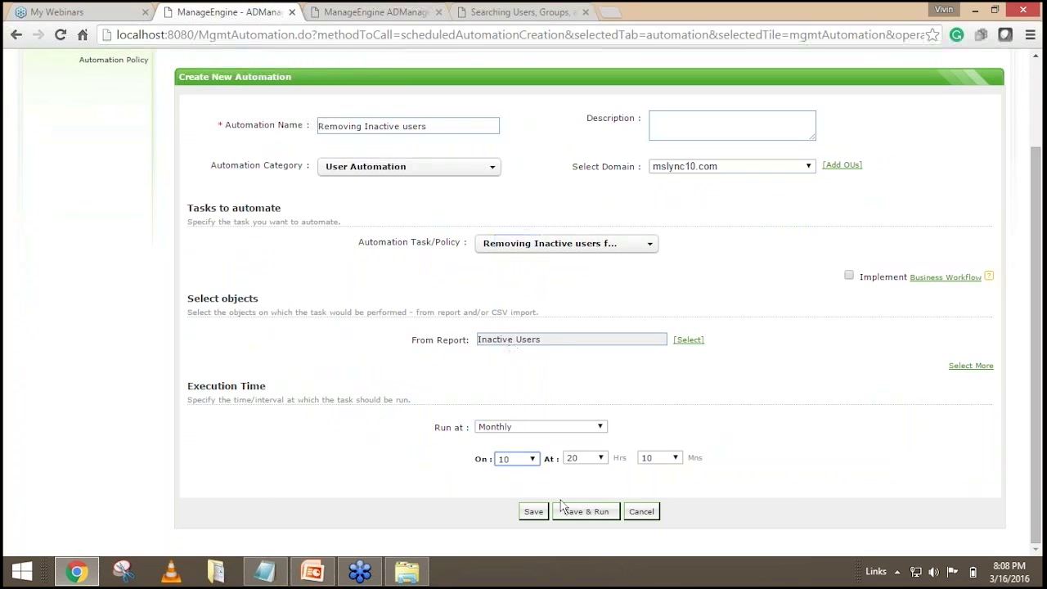
click(587, 462)
click(583, 338)
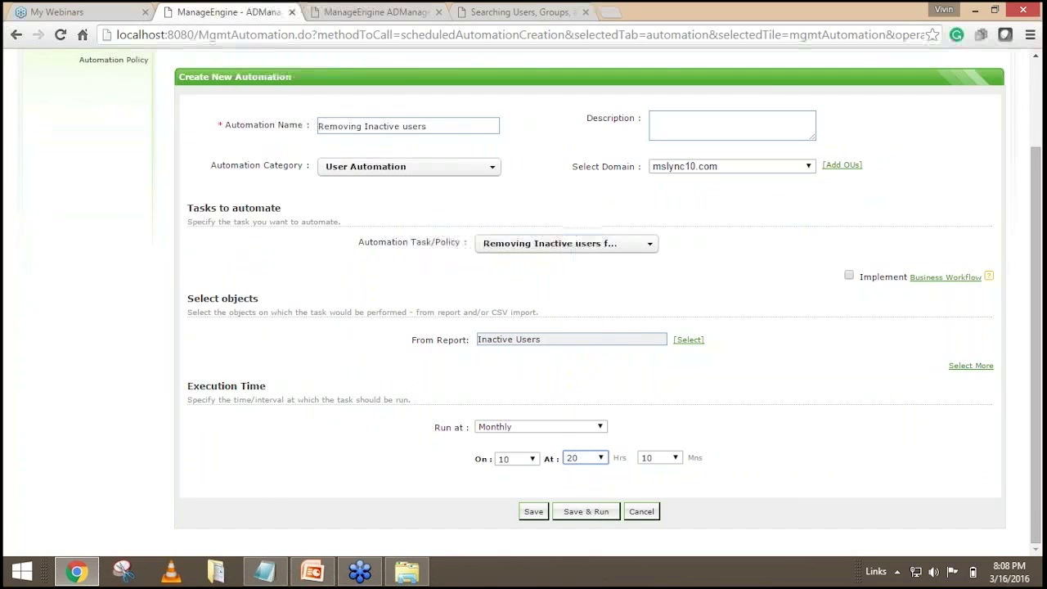
click(661, 464)
click(662, 330)
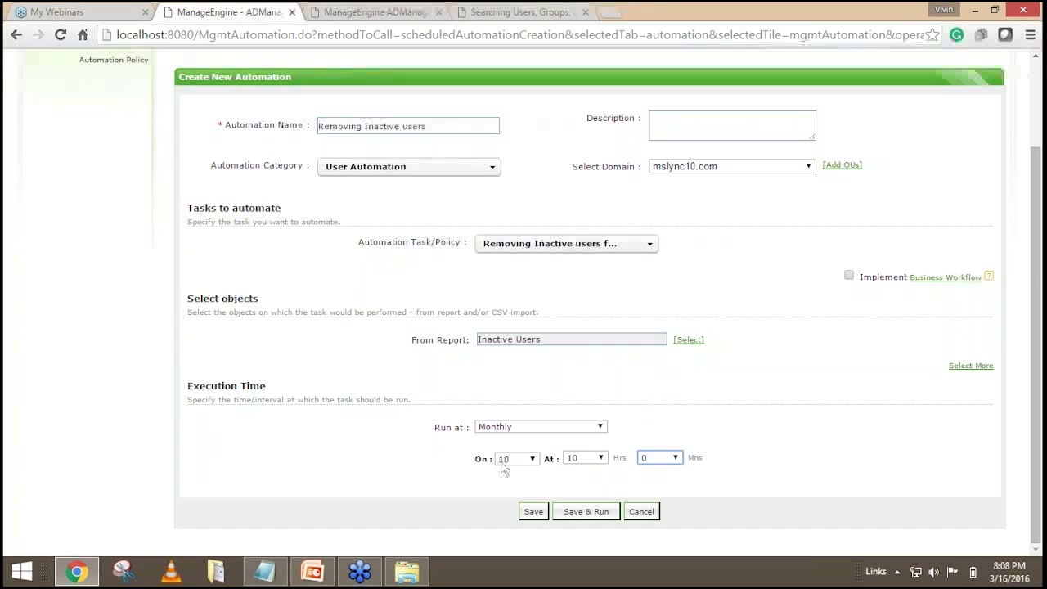
click(535, 512)
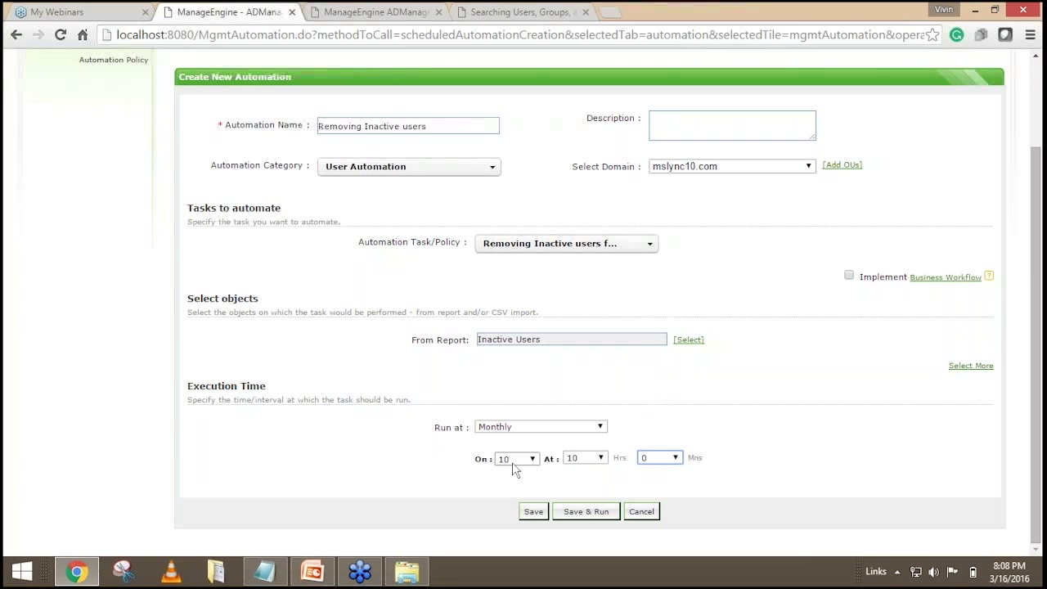
drag(414, 341, 511, 350)
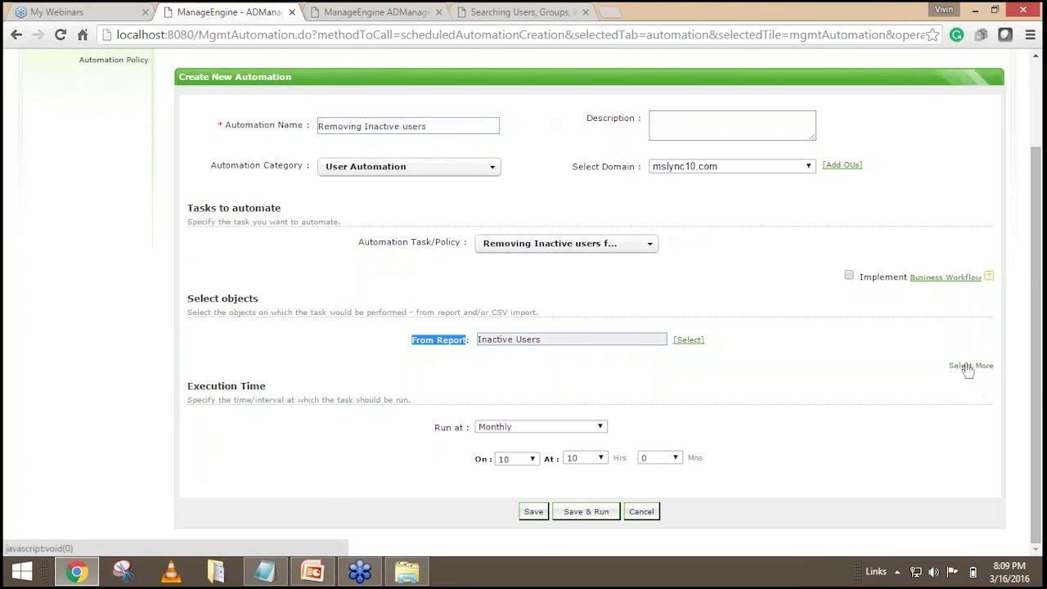
click(970, 366)
click(522, 366)
text(\\\)
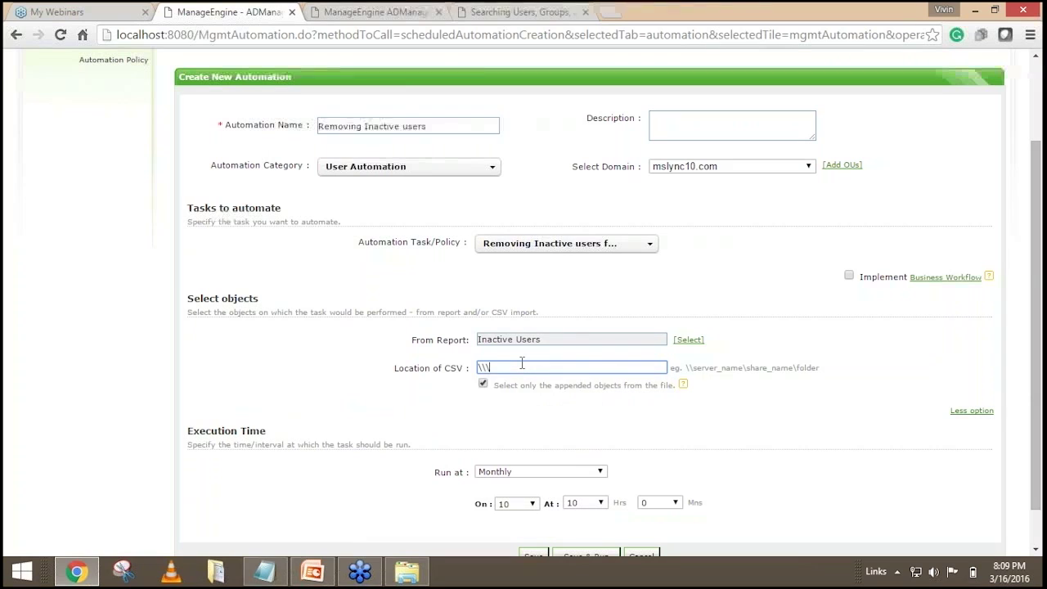
key(BackSpace)
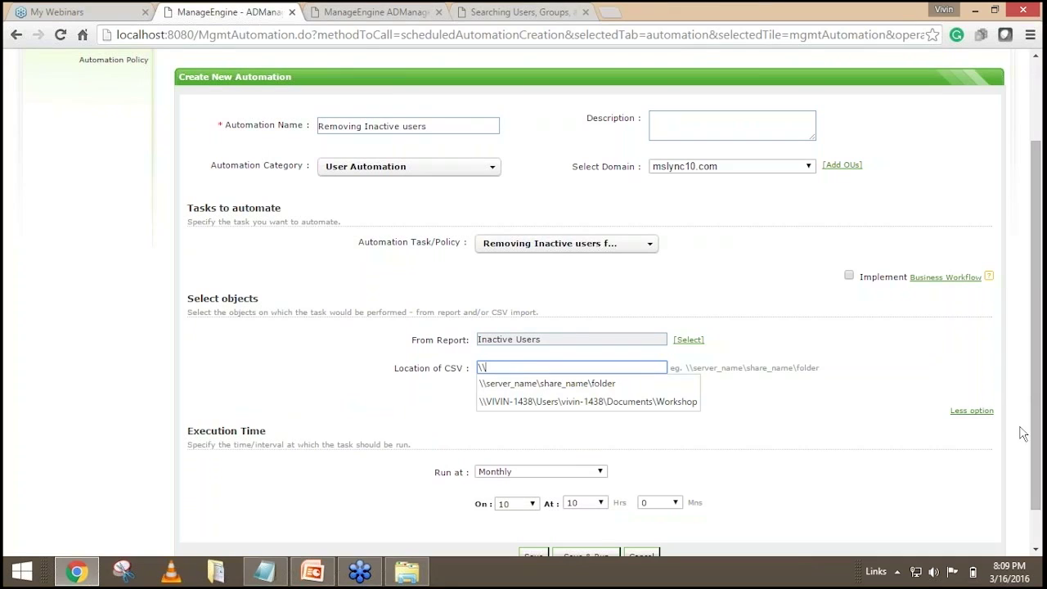
click(972, 411)
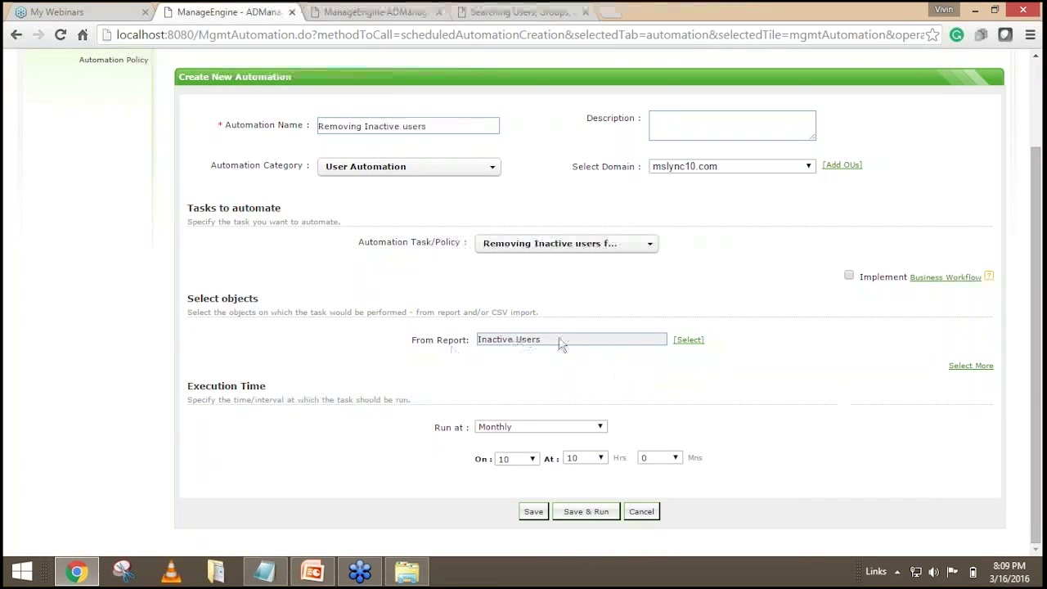
scroll(558, 343, up, 1)
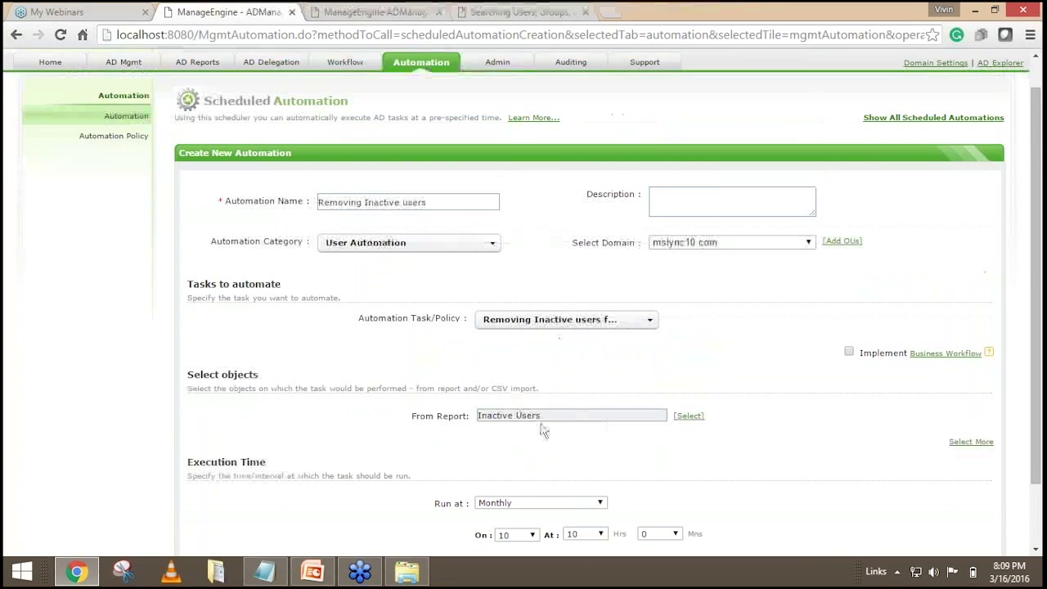
click(512, 322)
click(704, 385)
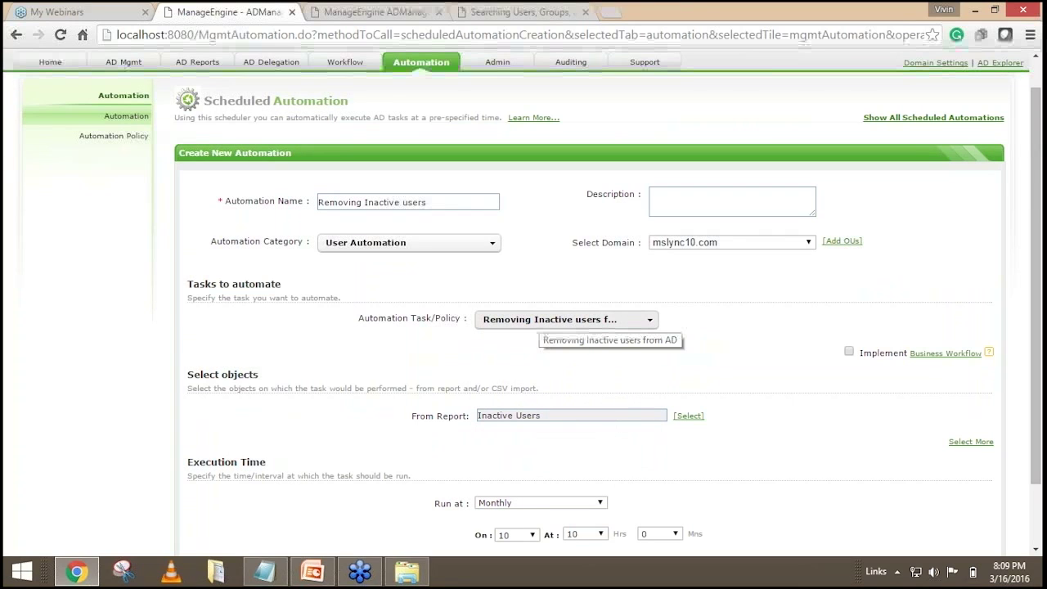
scroll(540, 321, down, 1)
scroll(540, 321, up, 1)
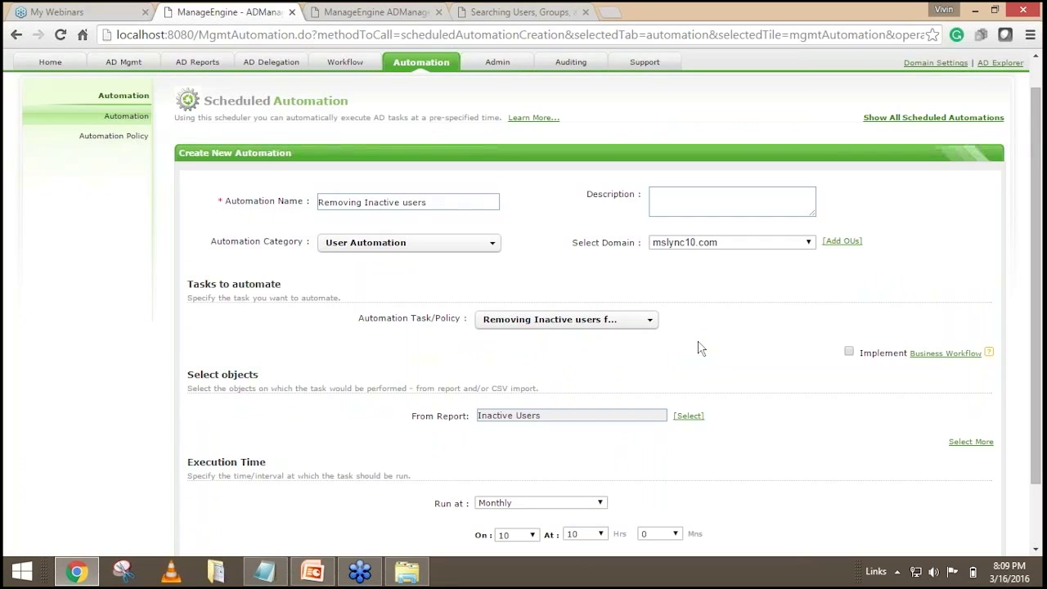
Add the mslync10.com OUs OU10, OU@#$, Poornima and Raja to the automation scope.
click(842, 242)
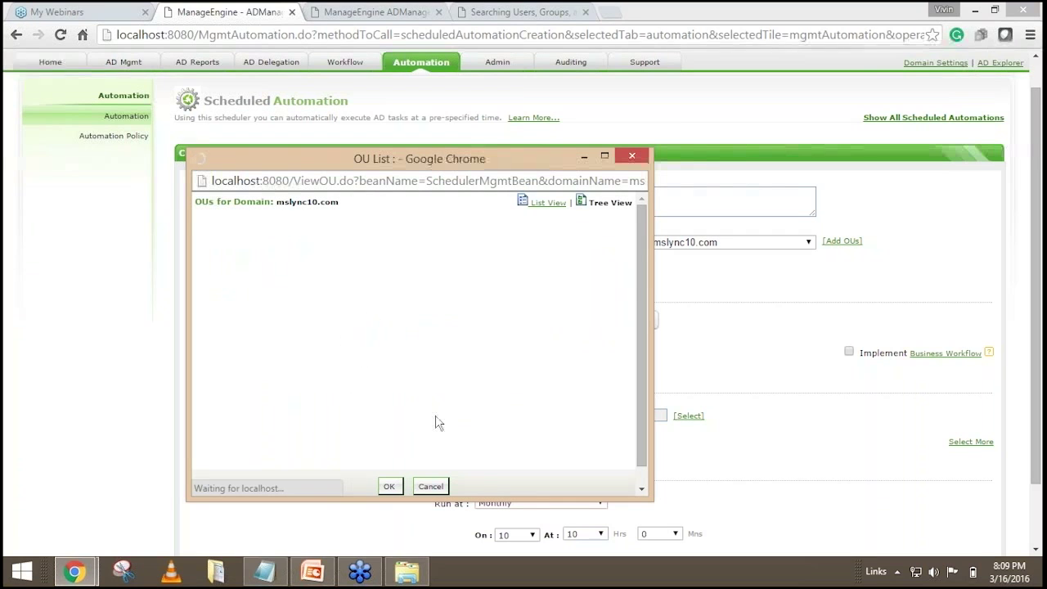
scroll(245, 351, down, 3)
click(235, 380)
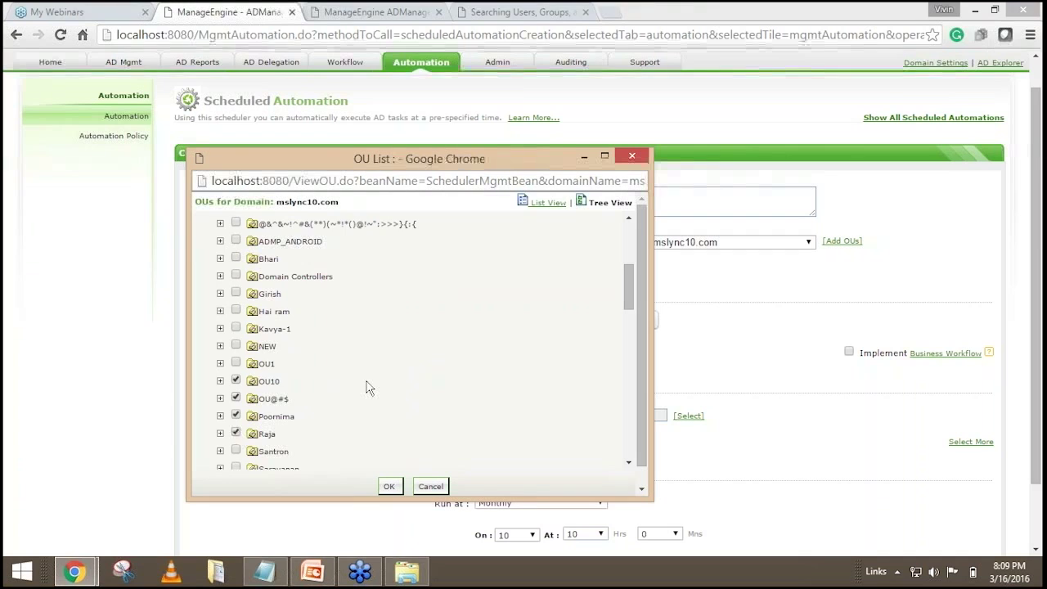
scroll(367, 388, down, 5)
scroll(367, 388, down, 3)
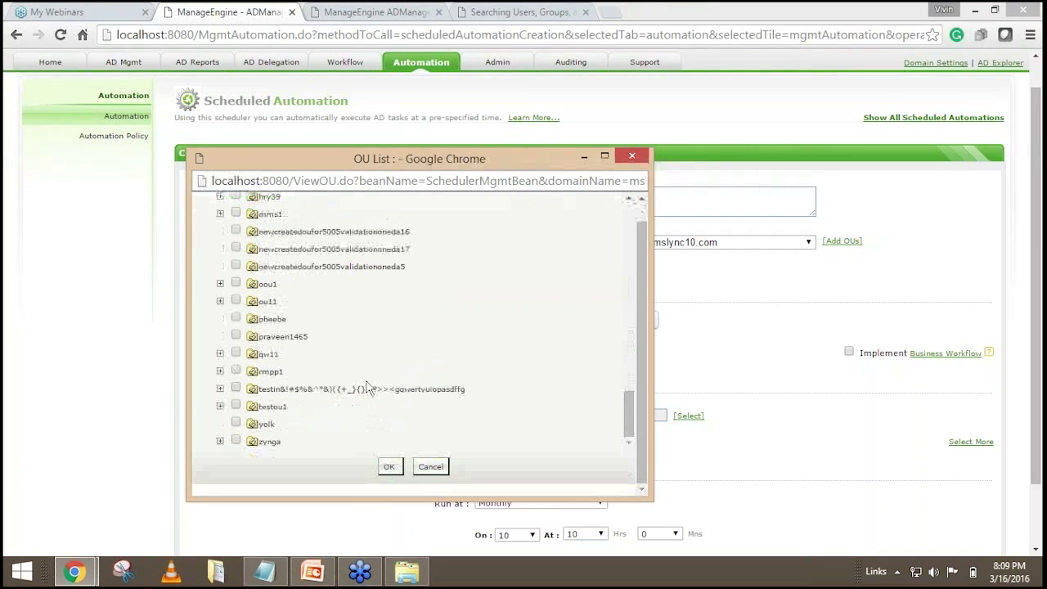
click(388, 470)
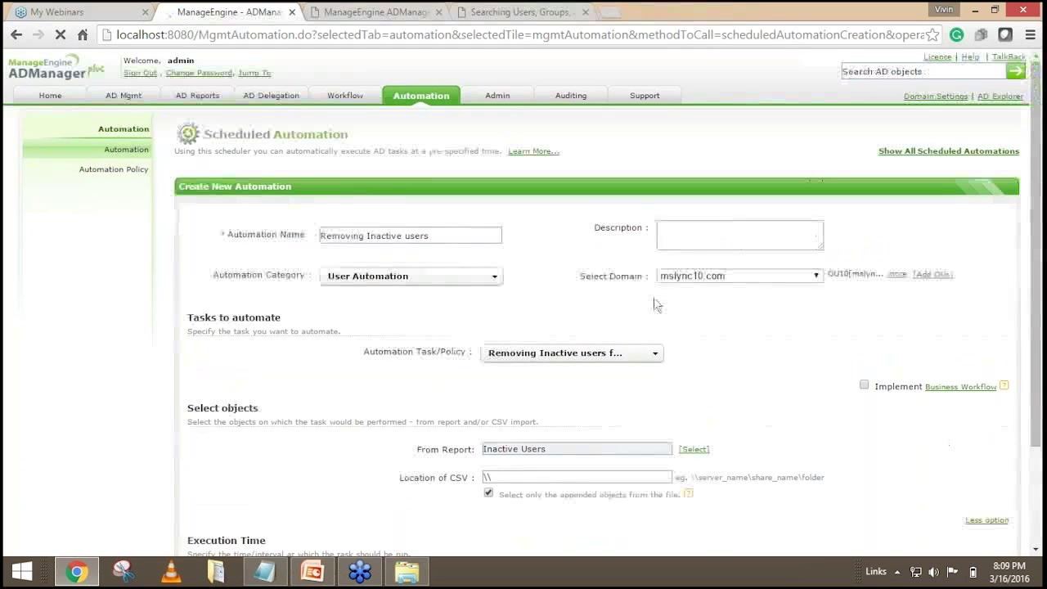
Expand the selected OU list to review all four chosen OUs.
click(888, 274)
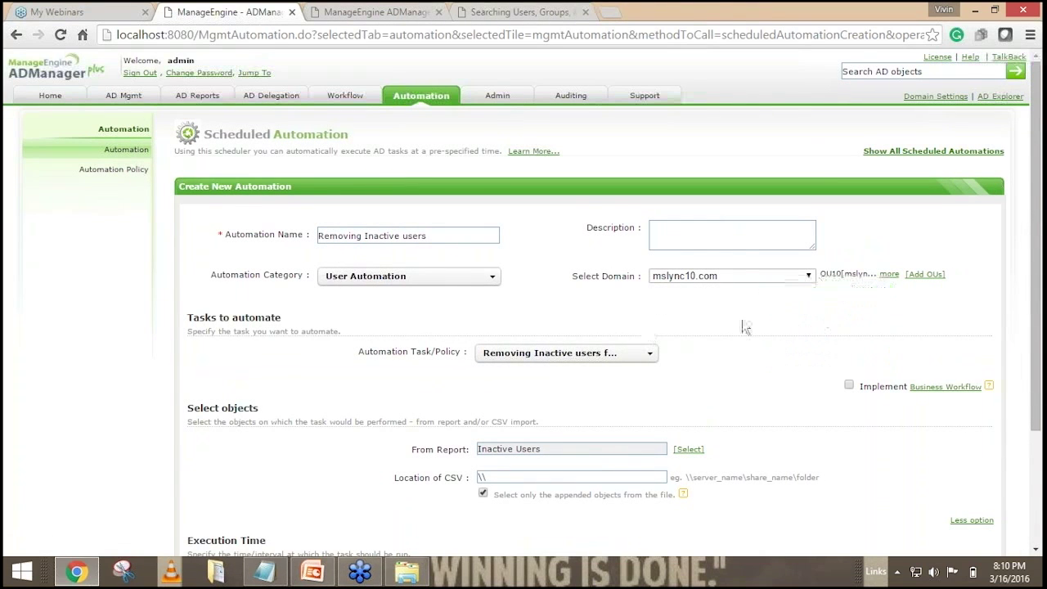
scroll(744, 325, down, 2)
scroll(744, 326, up, 1)
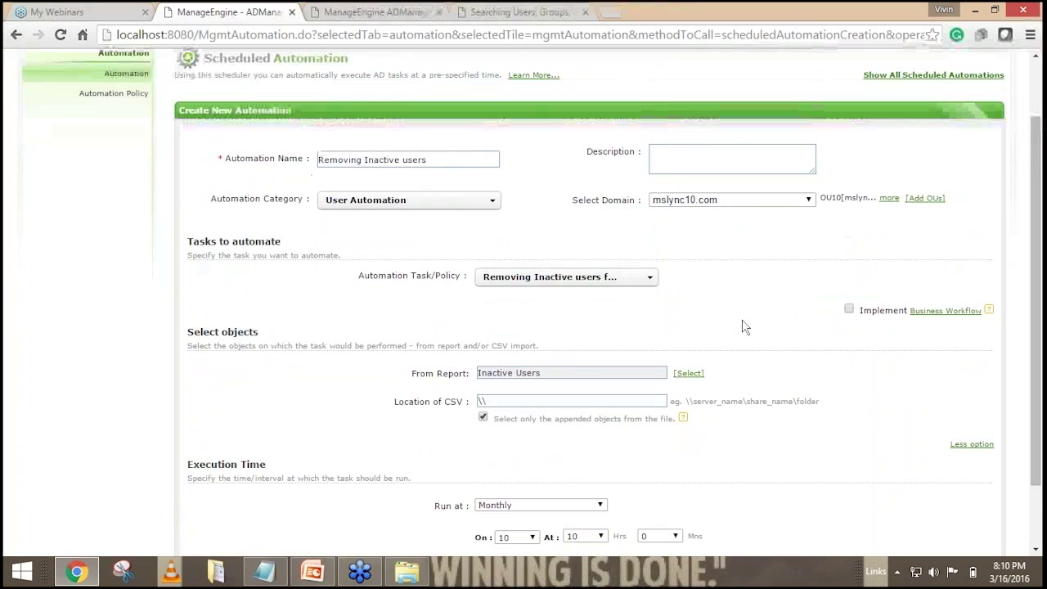
scroll(744, 326, up, 1)
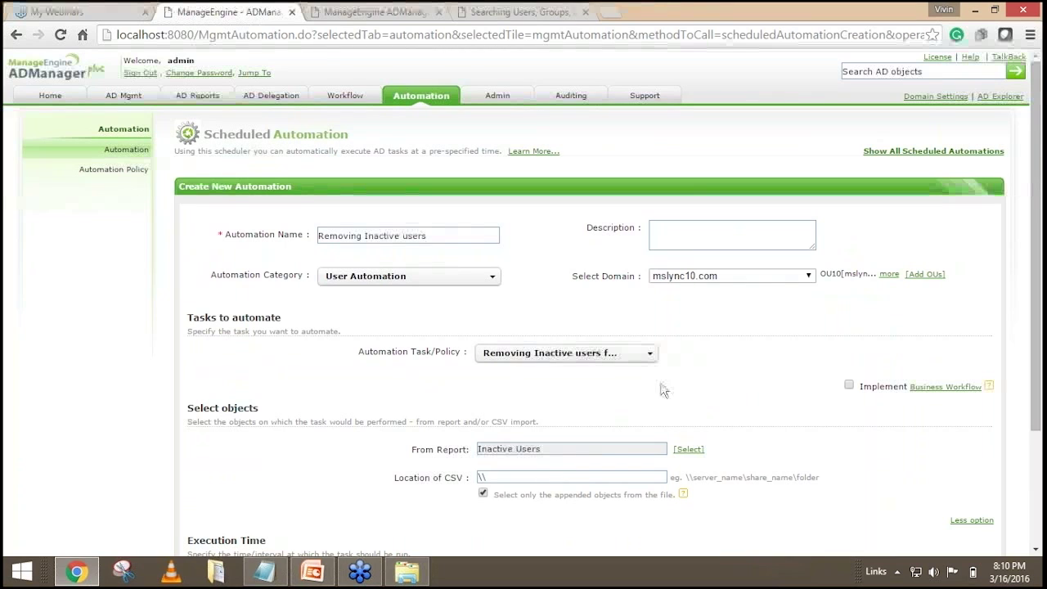
Route the automation through a business workflow and look over the form.
click(847, 384)
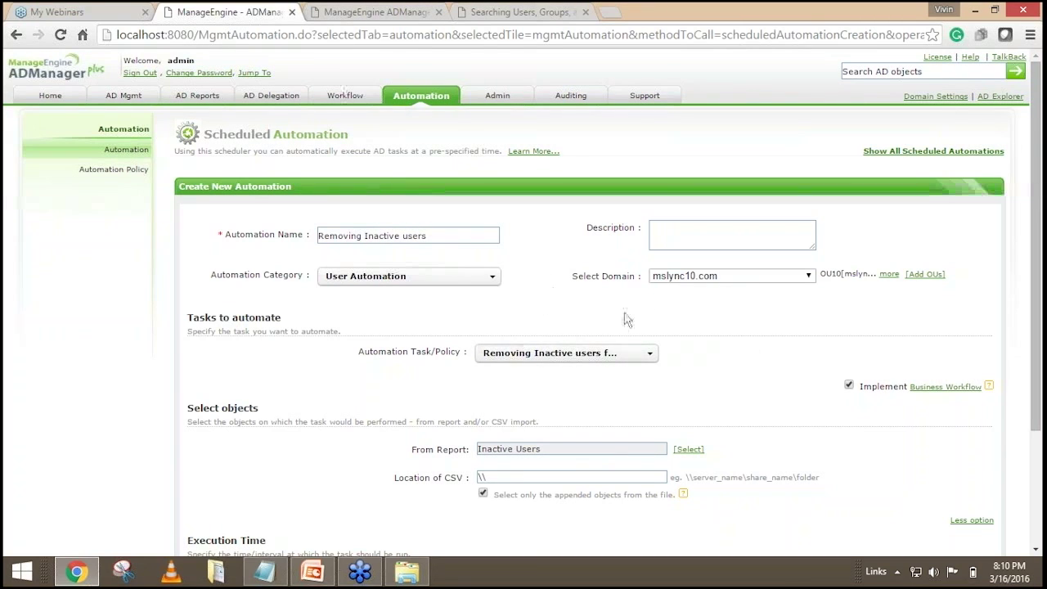
scroll(513, 472, down, 3)
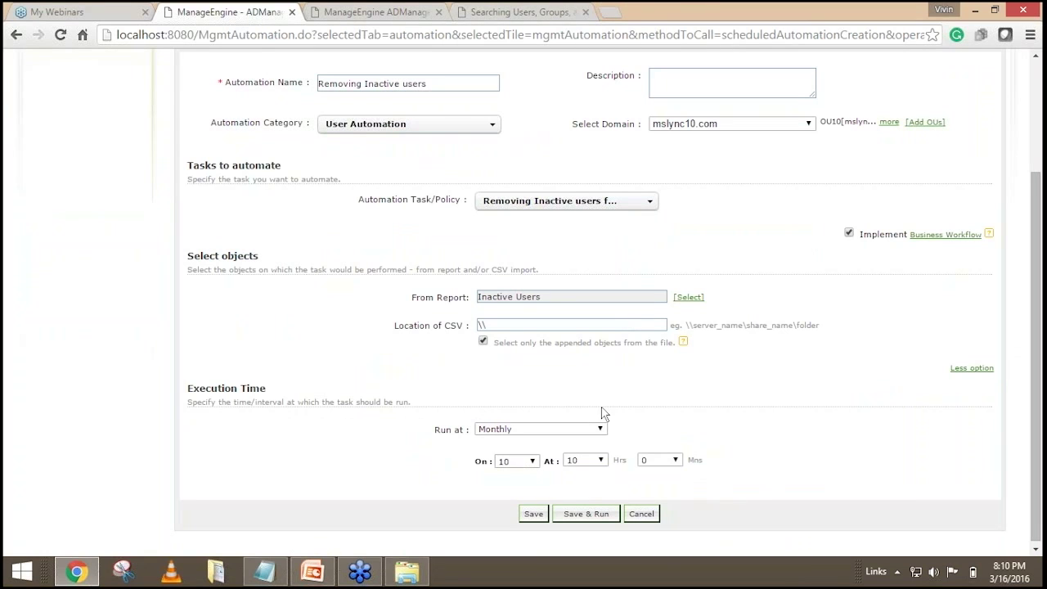
scroll(602, 421, up, 3)
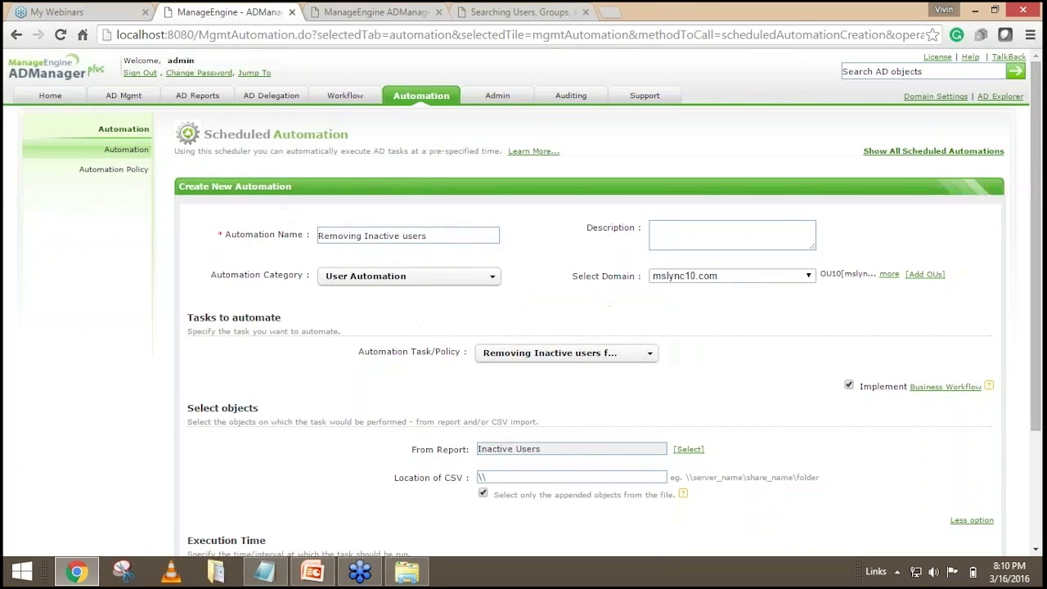
scroll(556, 421, down, 3)
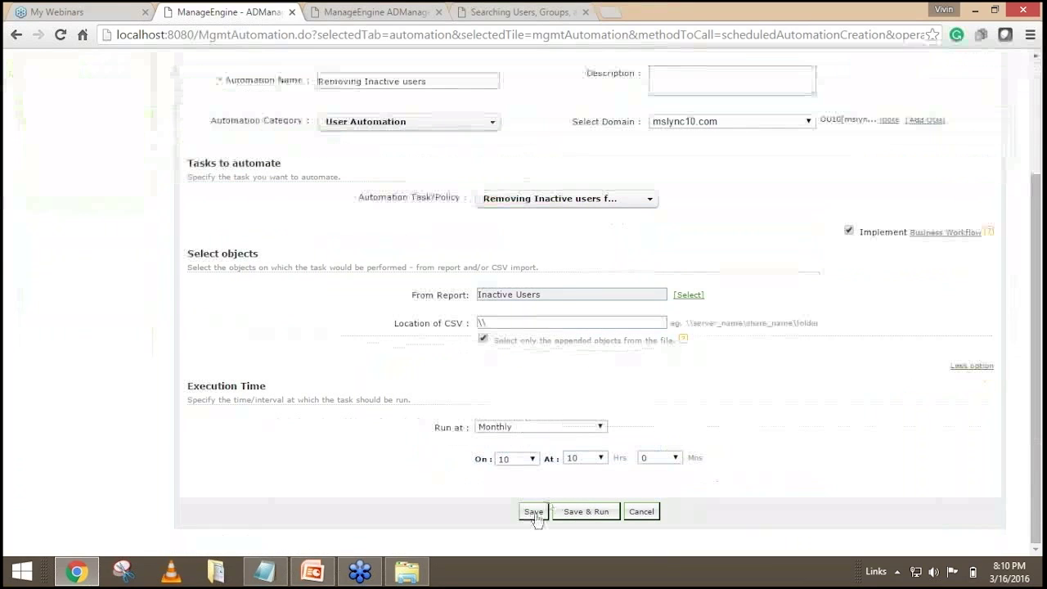
Save the Removing Inactive users automation after dismissing the CSV path warning and hiding the CSV field.
click(534, 514)
click(517, 342)
text(\)
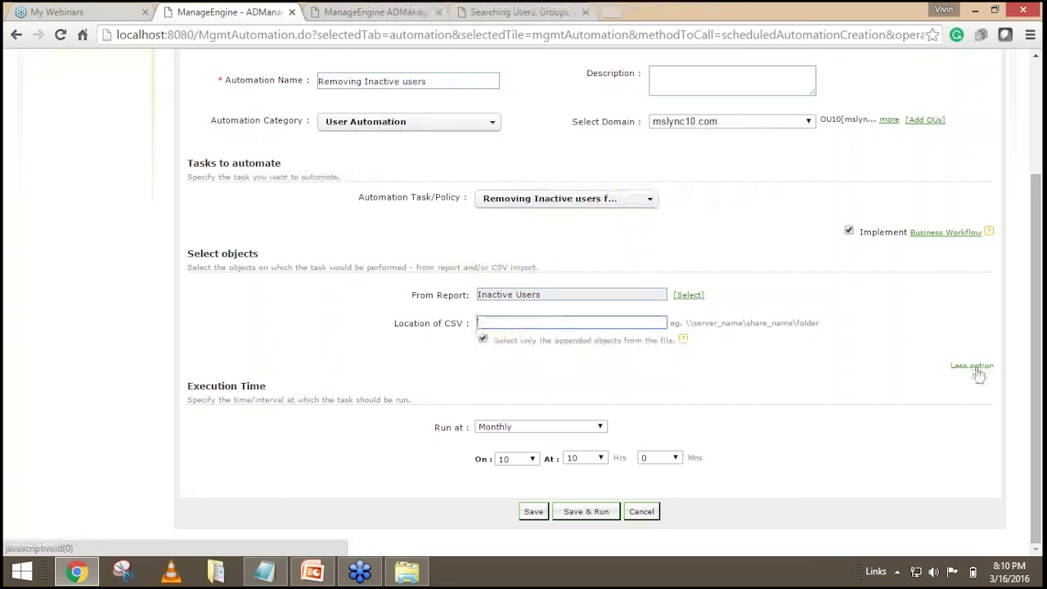
click(973, 367)
click(524, 514)
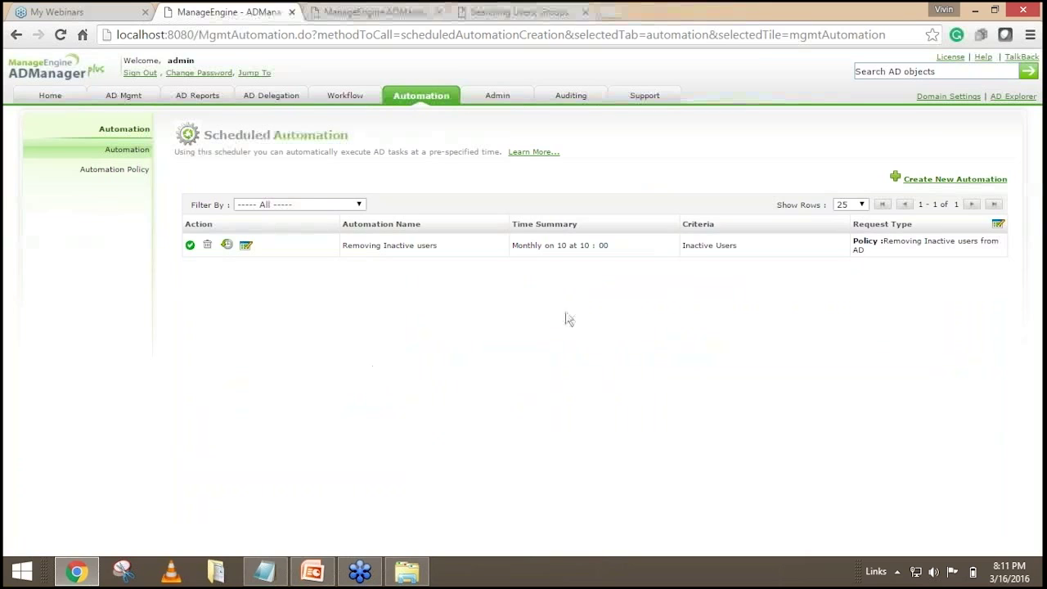
Look over a new automation form, then return to the Automation Policy list of four policies.
click(913, 182)
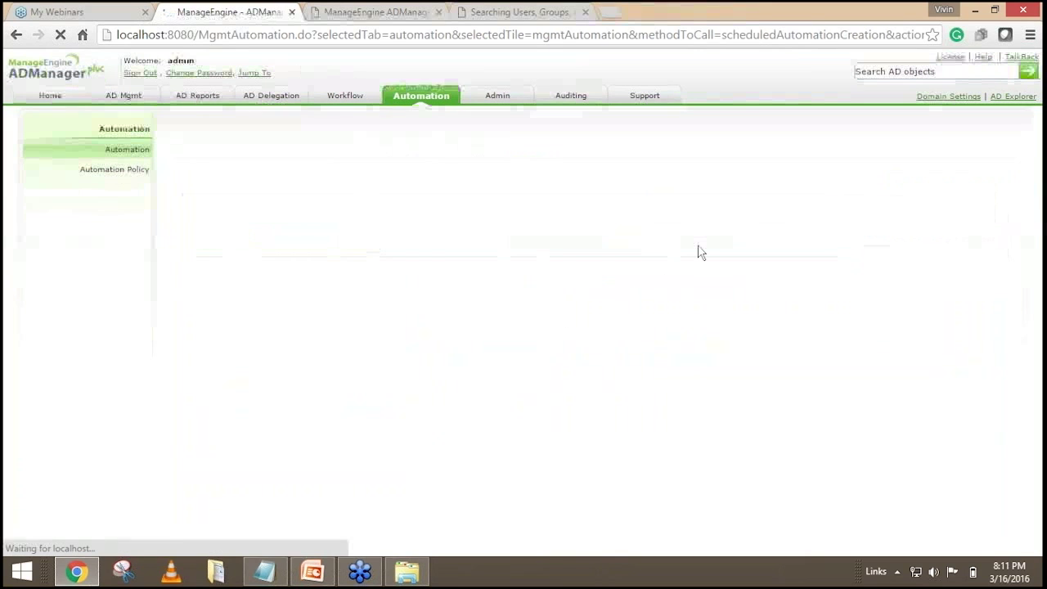
scroll(524, 327, down, 2)
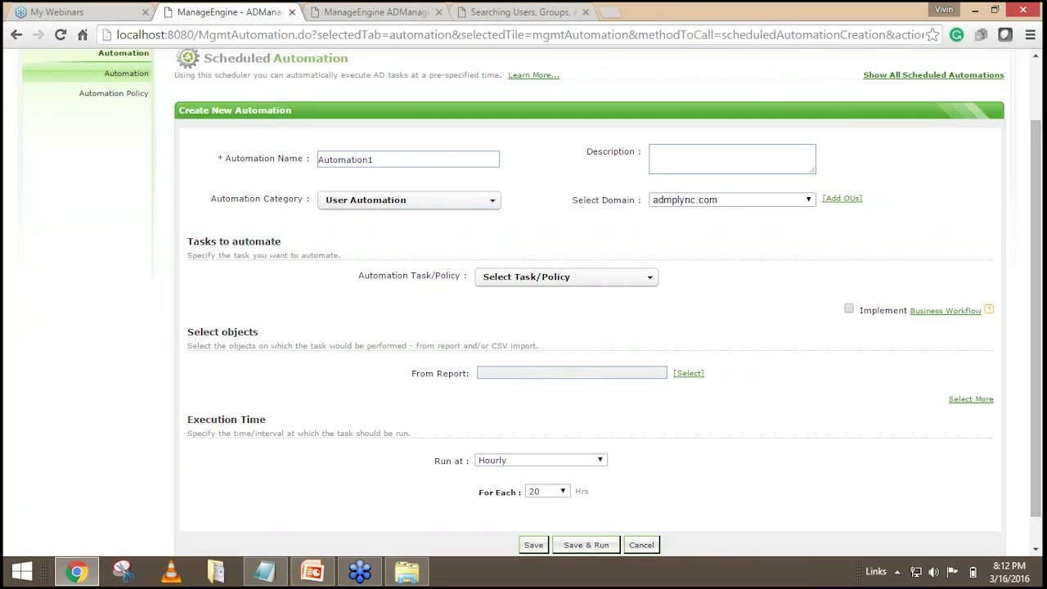
scroll(413, 304, up, 2)
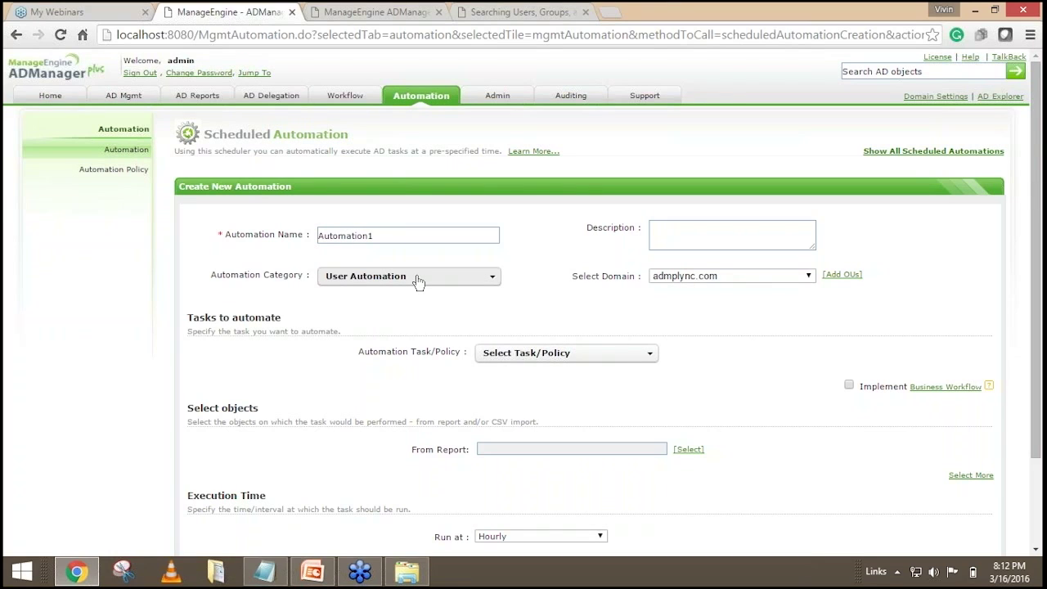
scroll(592, 311, down, 2)
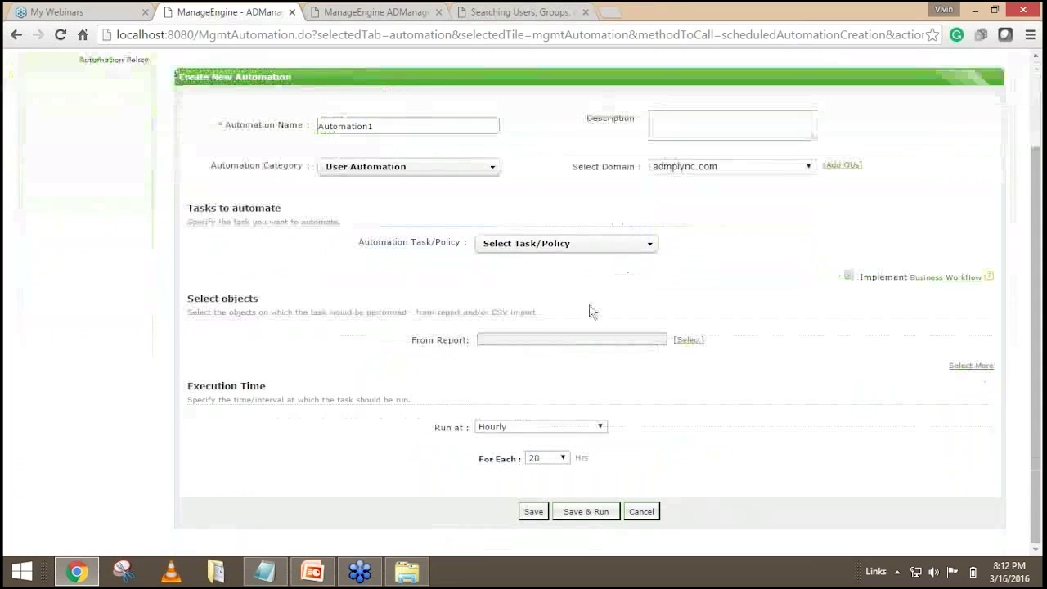
scroll(247, 296, up, 2)
click(113, 169)
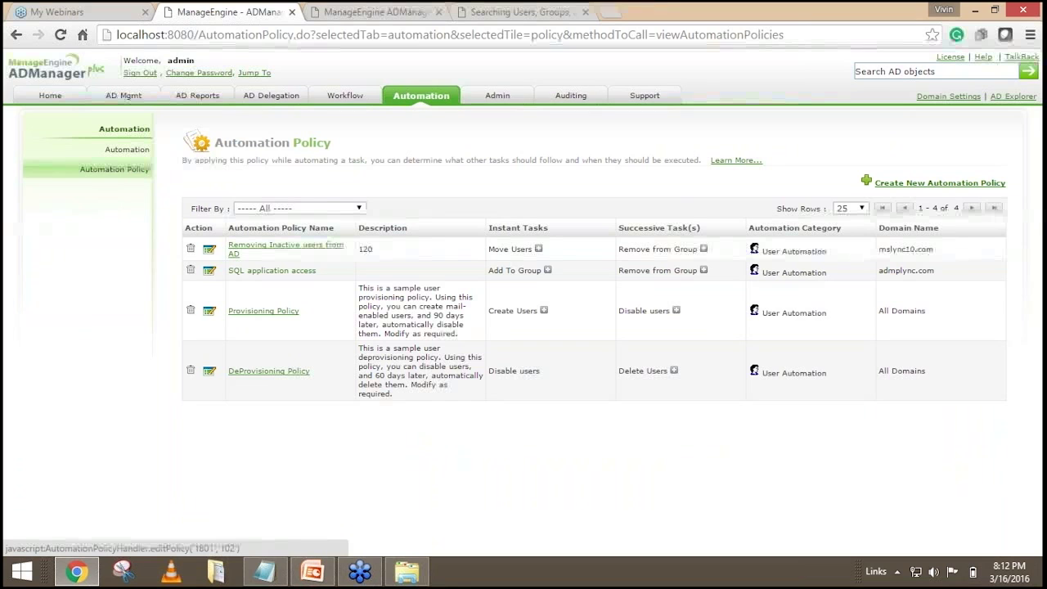
Update the SQL application access policy, keeping its one-day delay before the successive task.
click(301, 278)
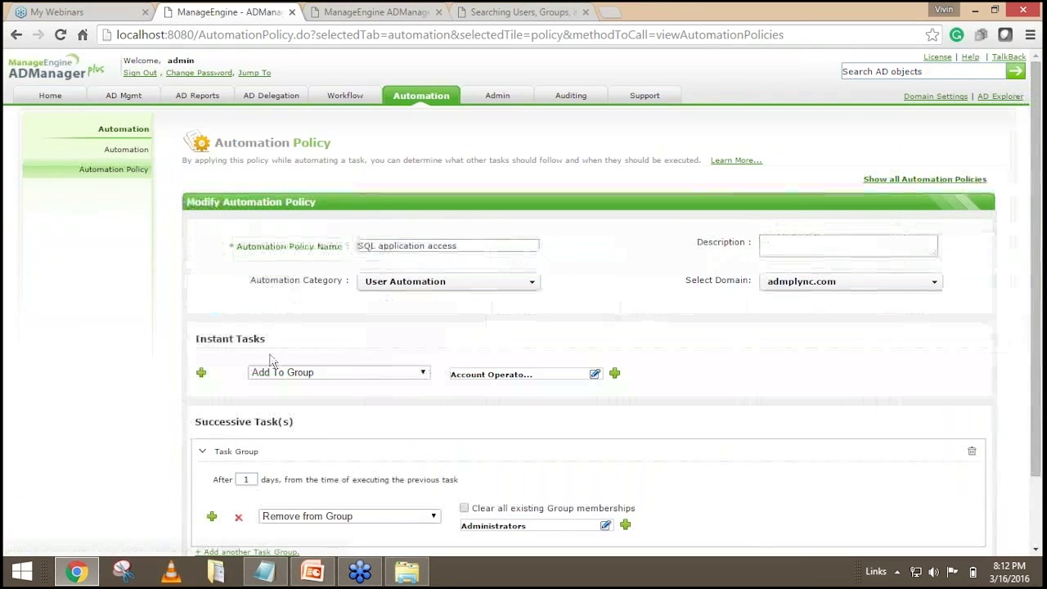
scroll(274, 309, down, 2)
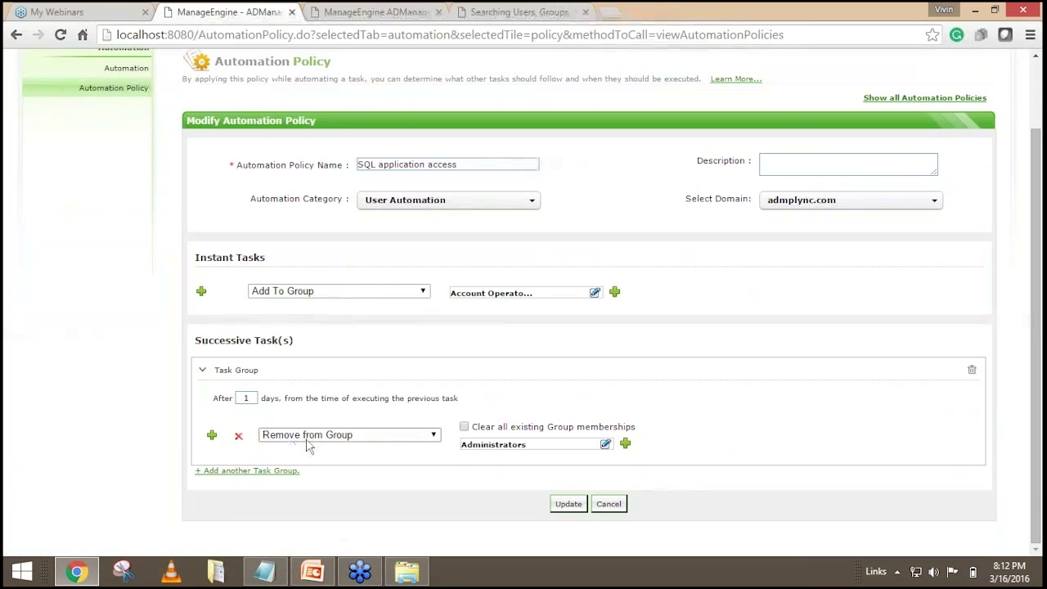
scroll(530, 335, up, 1)
scroll(450, 315, down, 1)
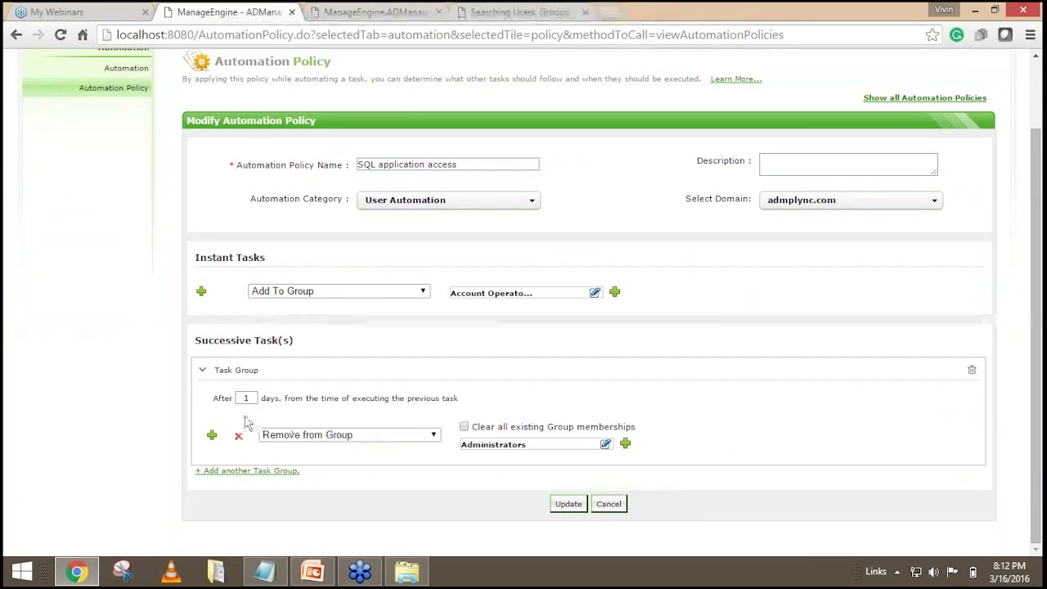
drag(250, 399, 234, 398)
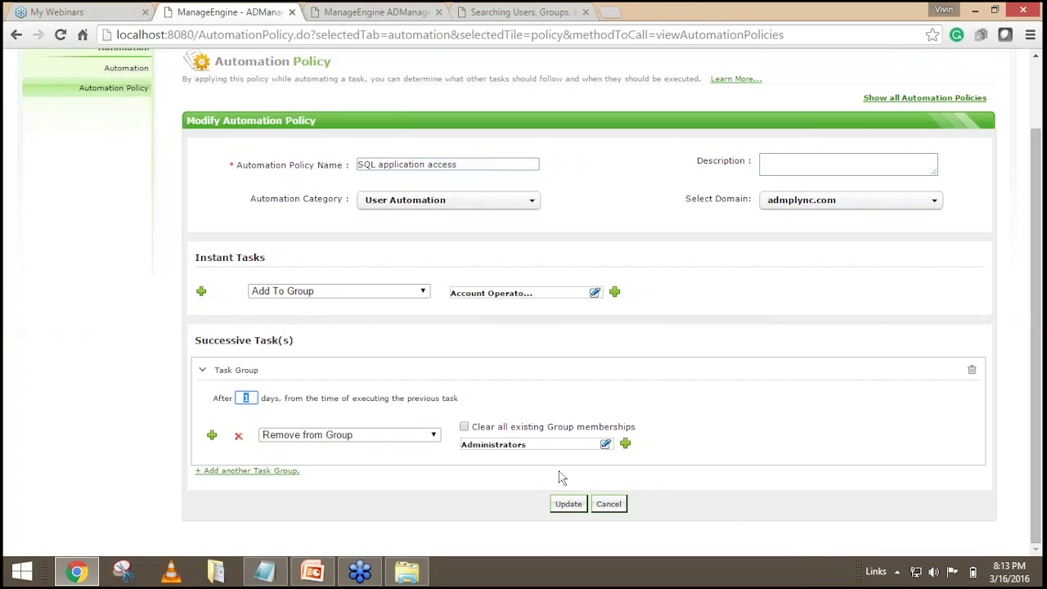
click(569, 503)
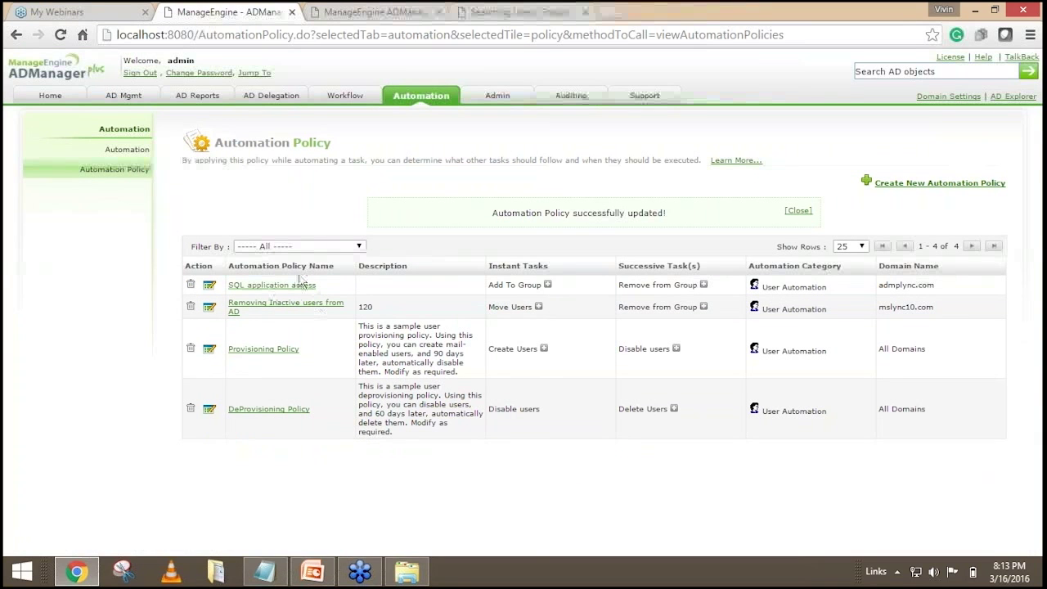
Start a new automation that uses the SQL application access policy.
click(127, 150)
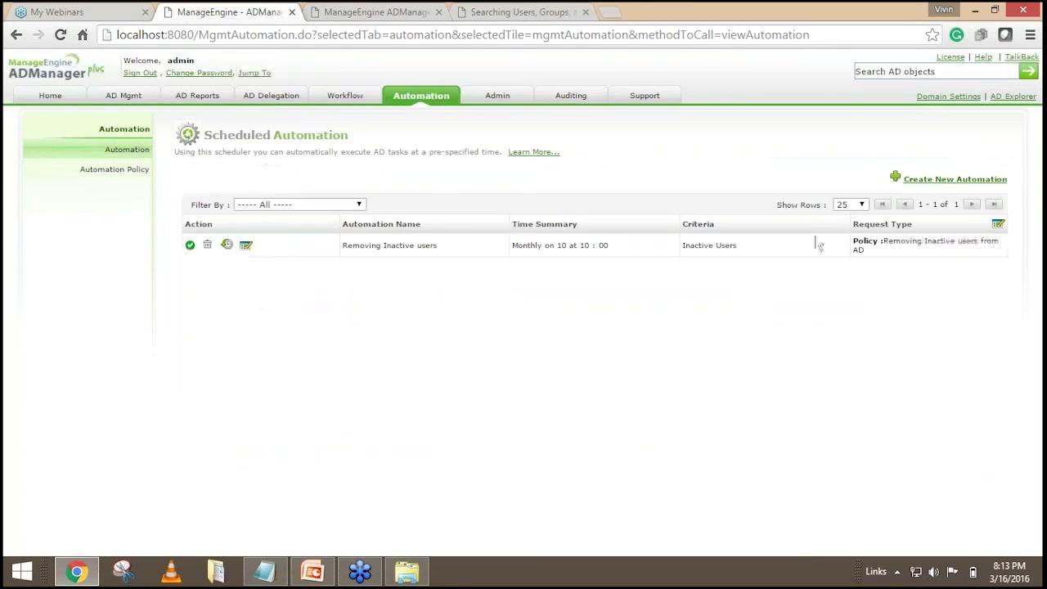
click(949, 180)
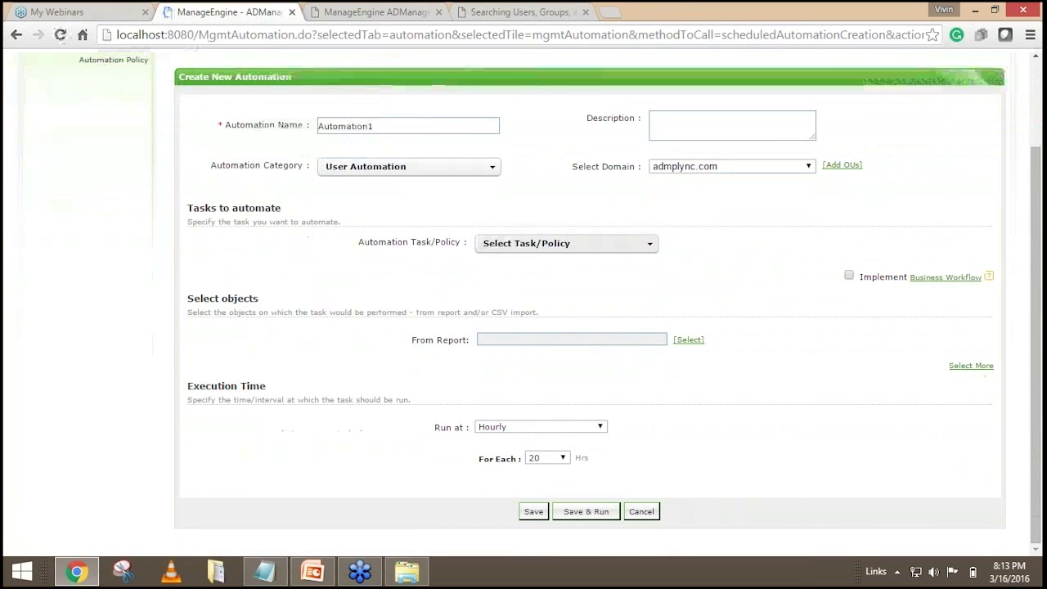
click(566, 242)
click(565, 396)
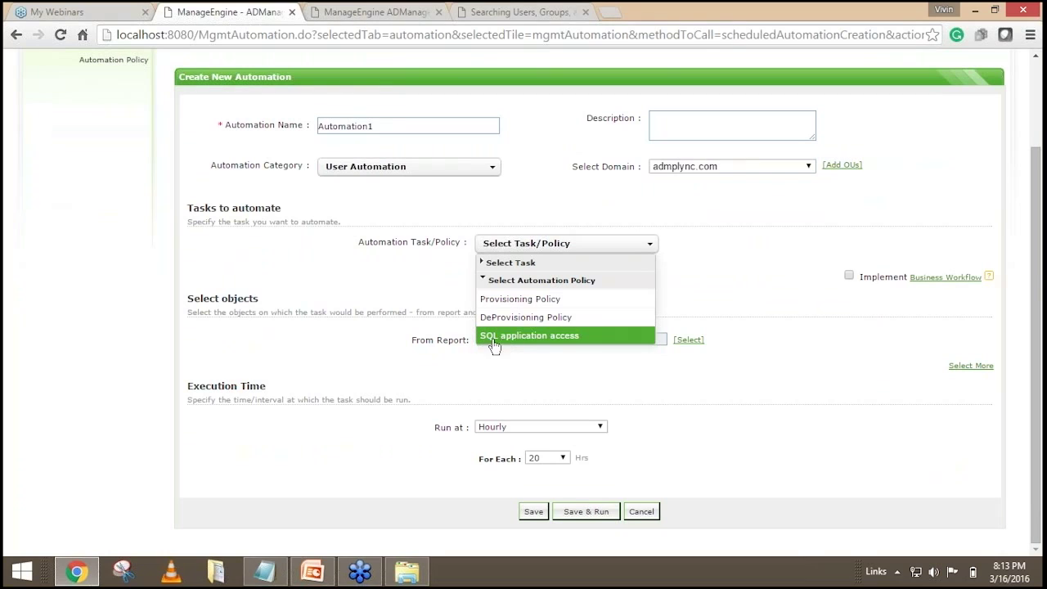
click(556, 338)
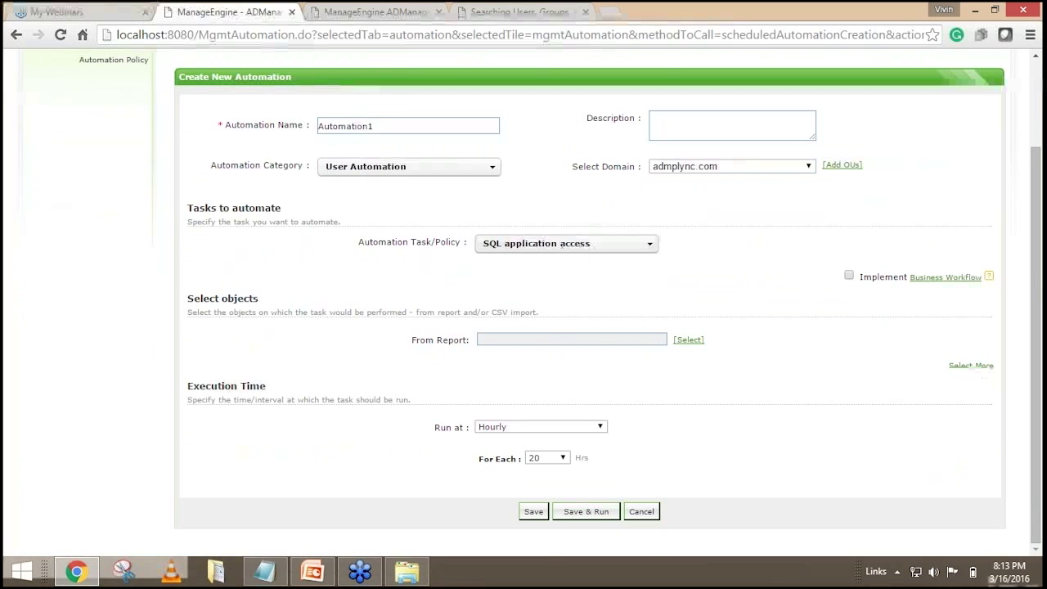
Add a CSV file location field and enter \\ as its path.
click(971, 365)
click(535, 367)
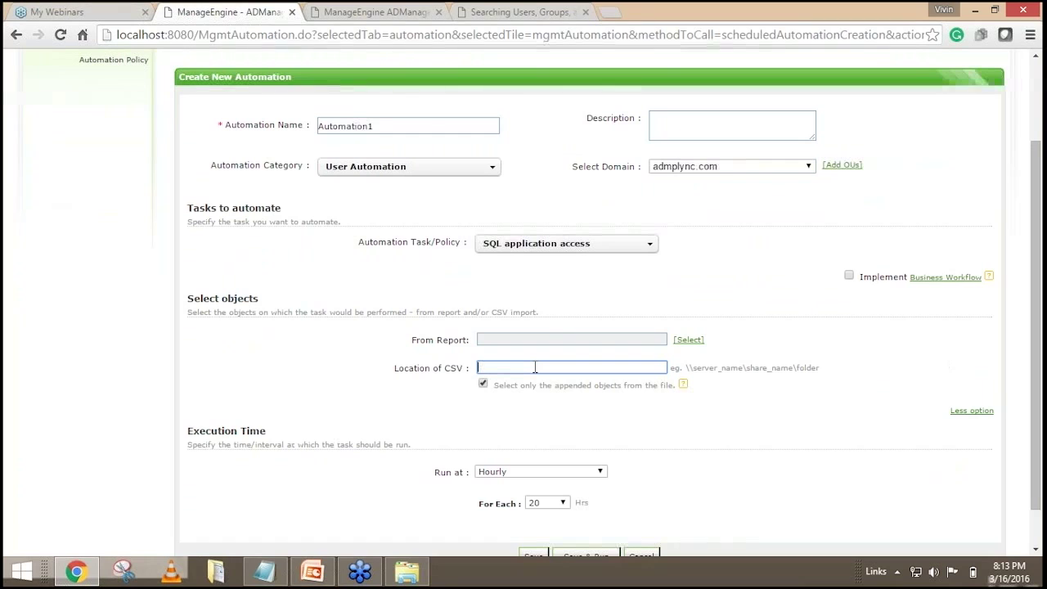
text(\\)
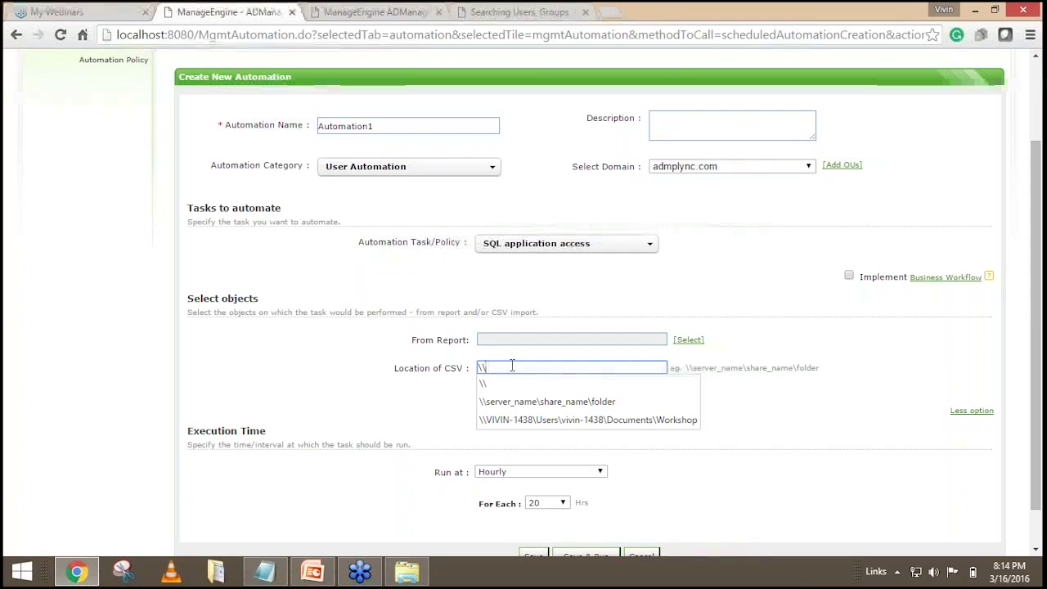
click(344, 348)
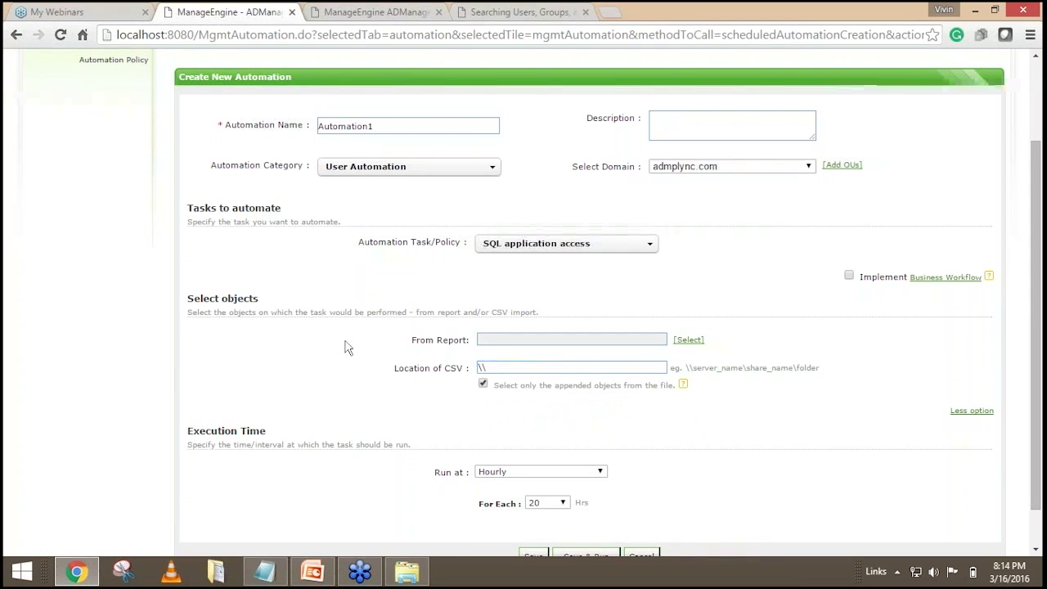
scroll(344, 347, up, 2)
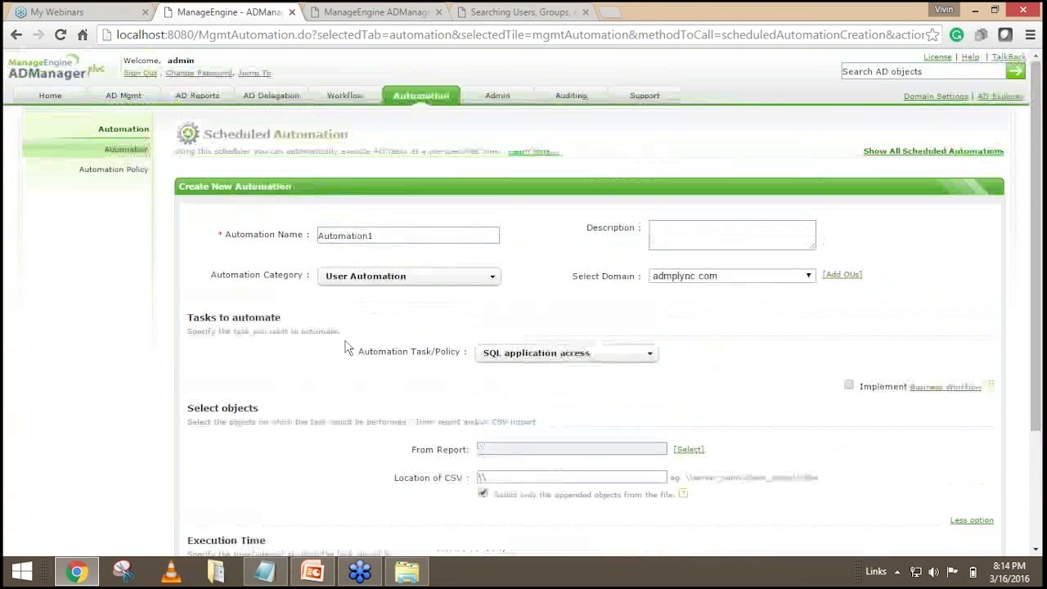
Set Automation1's task to Unlock Users with Locked Out Users as the selection criteria.
click(544, 358)
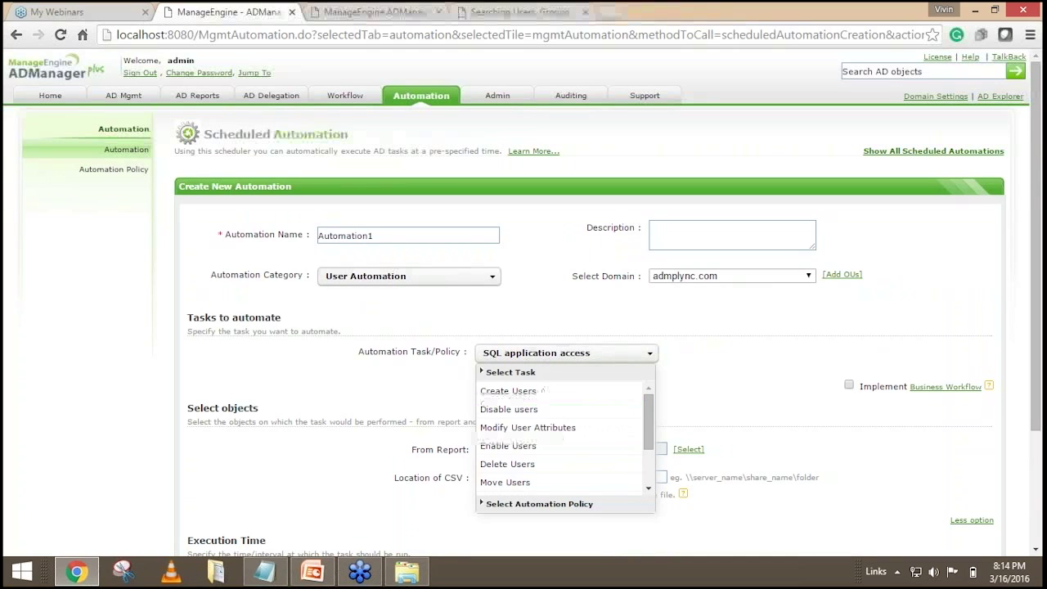
drag(652, 420, 650, 462)
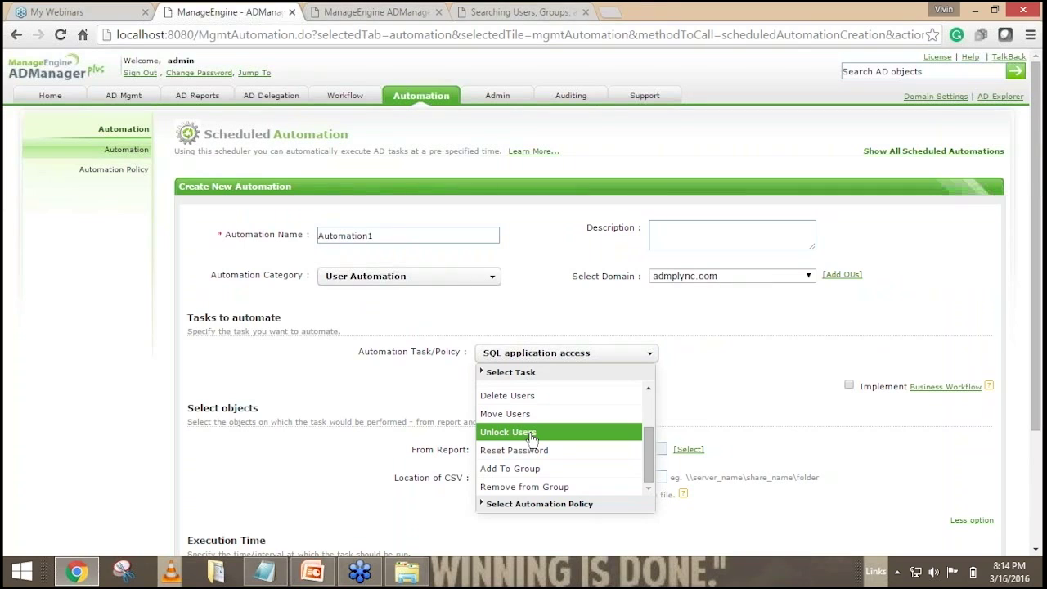
click(531, 439)
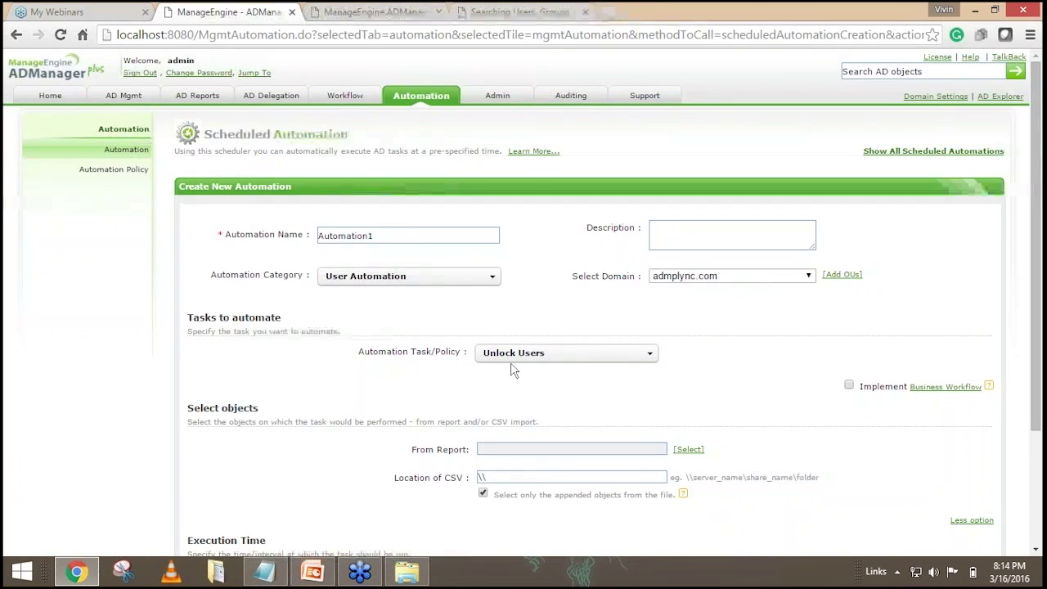
scroll(589, 366, down, 3)
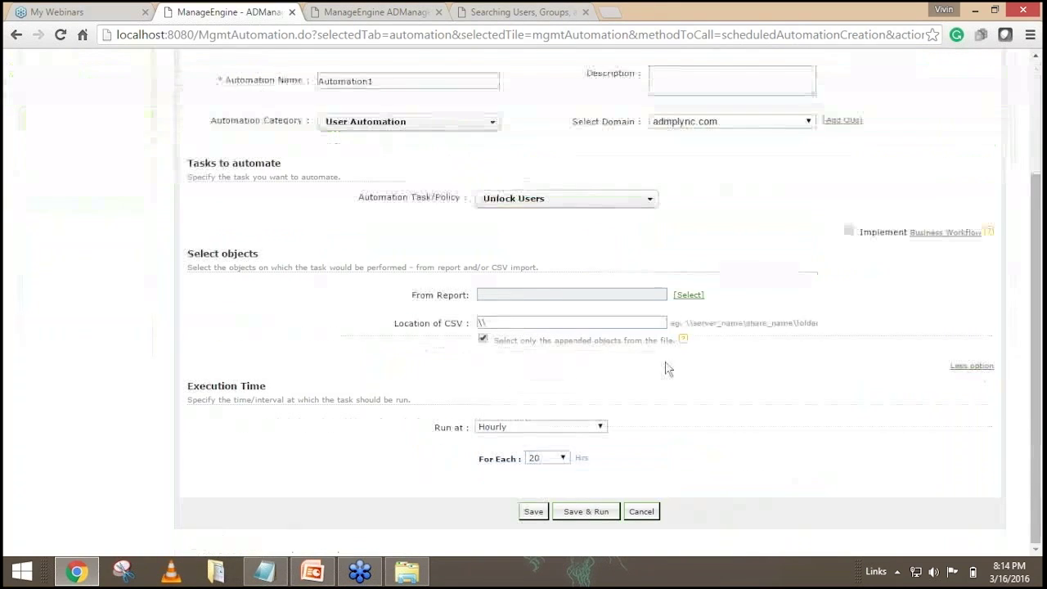
click(689, 294)
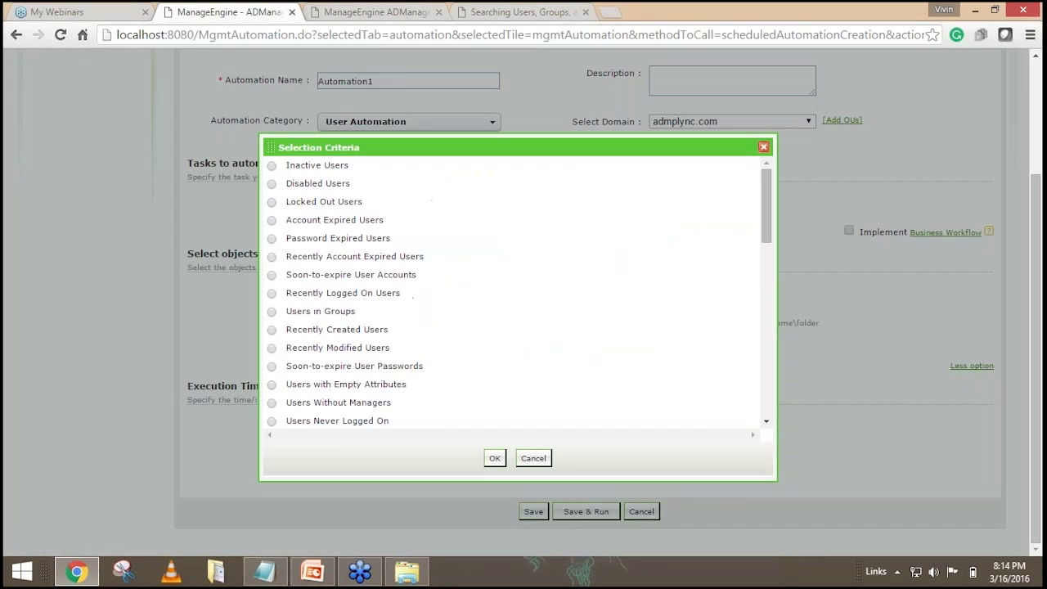
click(272, 201)
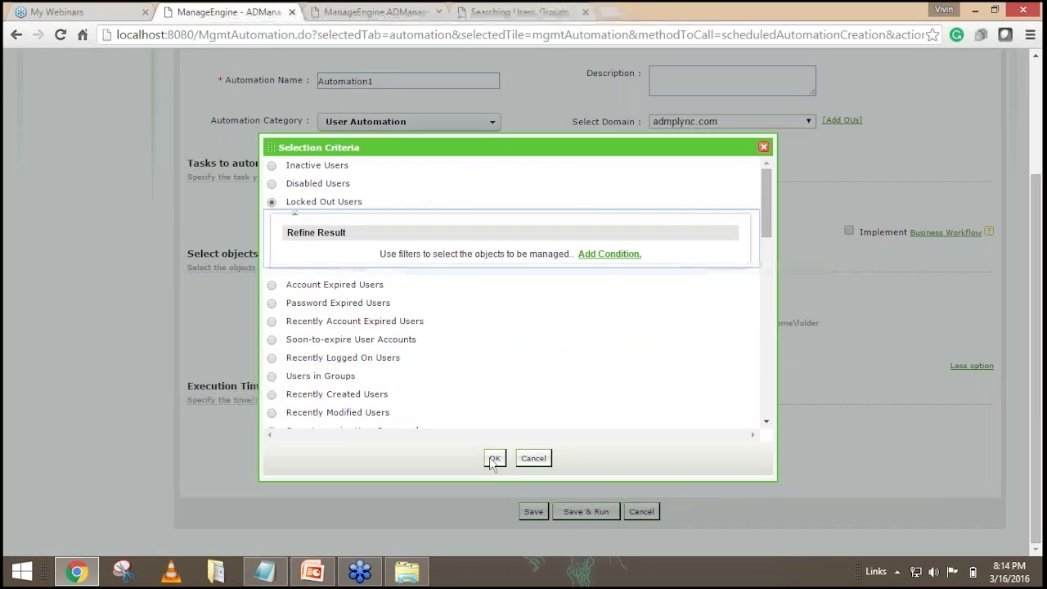
click(494, 458)
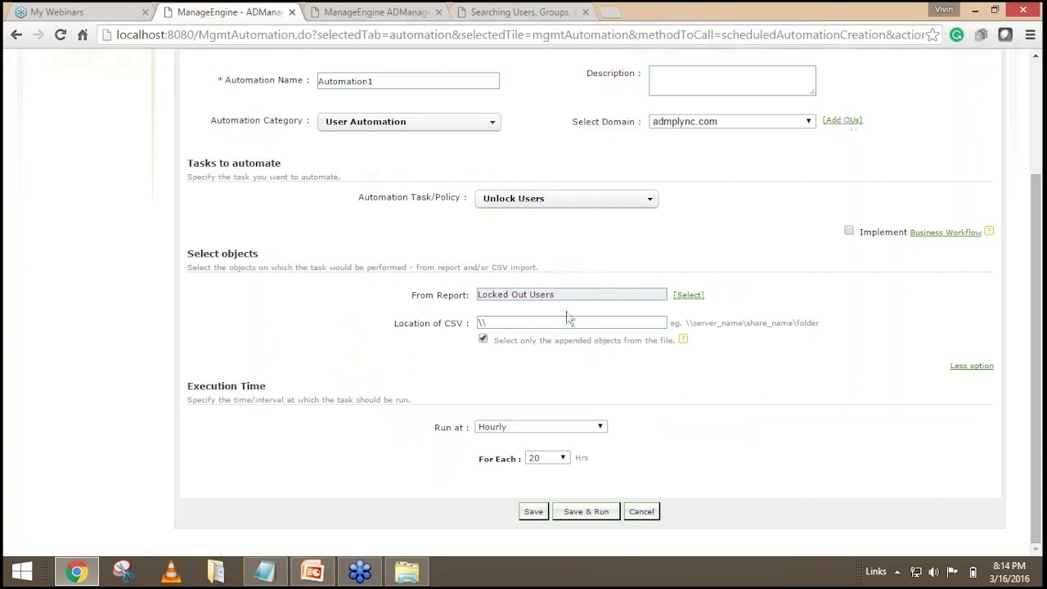
click(517, 427)
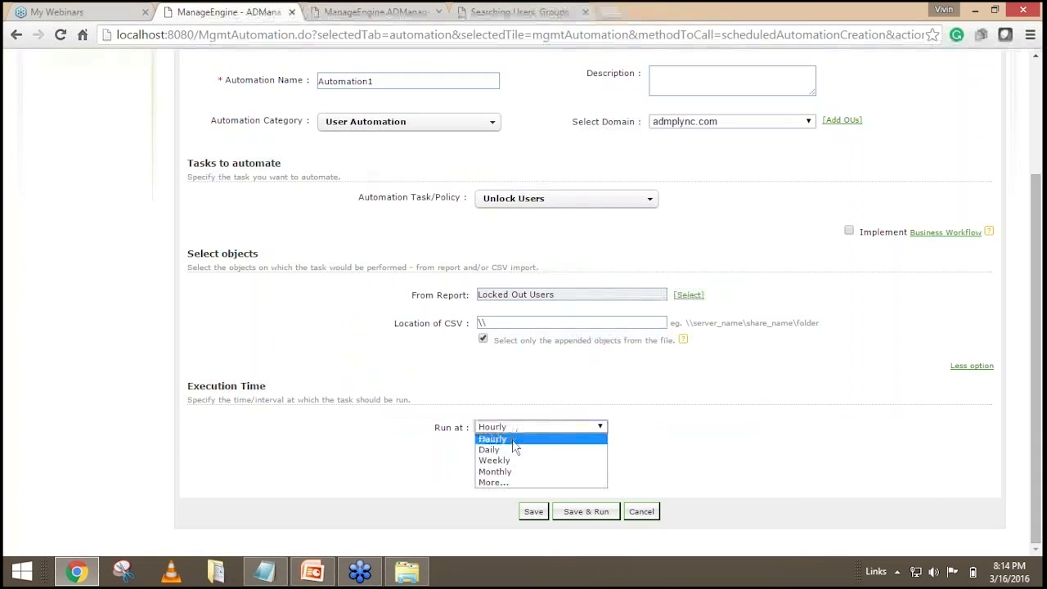
click(513, 440)
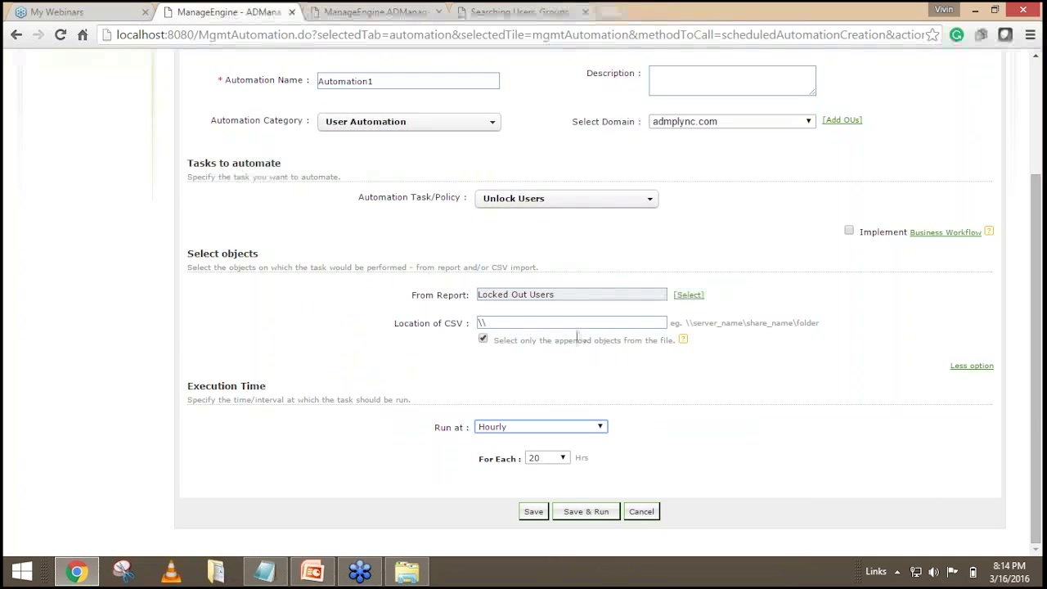
scroll(560, 360, up, 1)
click(556, 278)
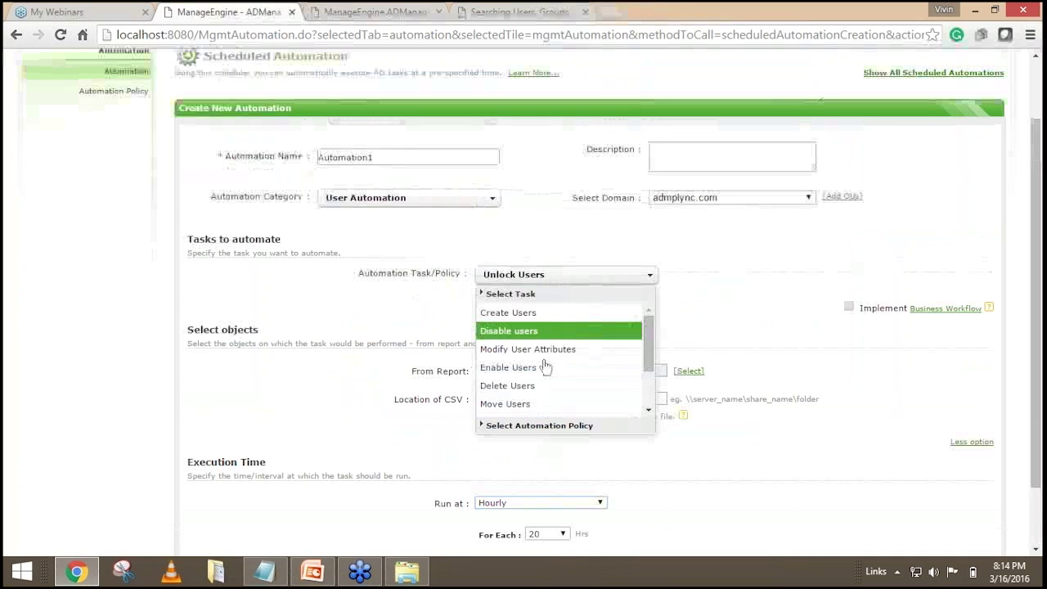
drag(649, 337, 648, 369)
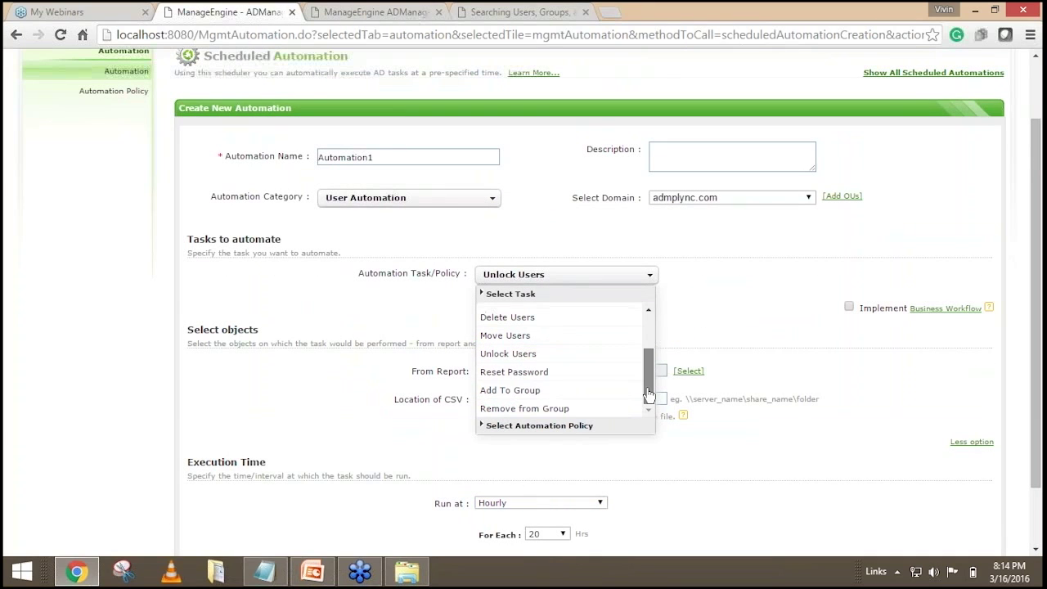
scroll(539, 383, up, 1)
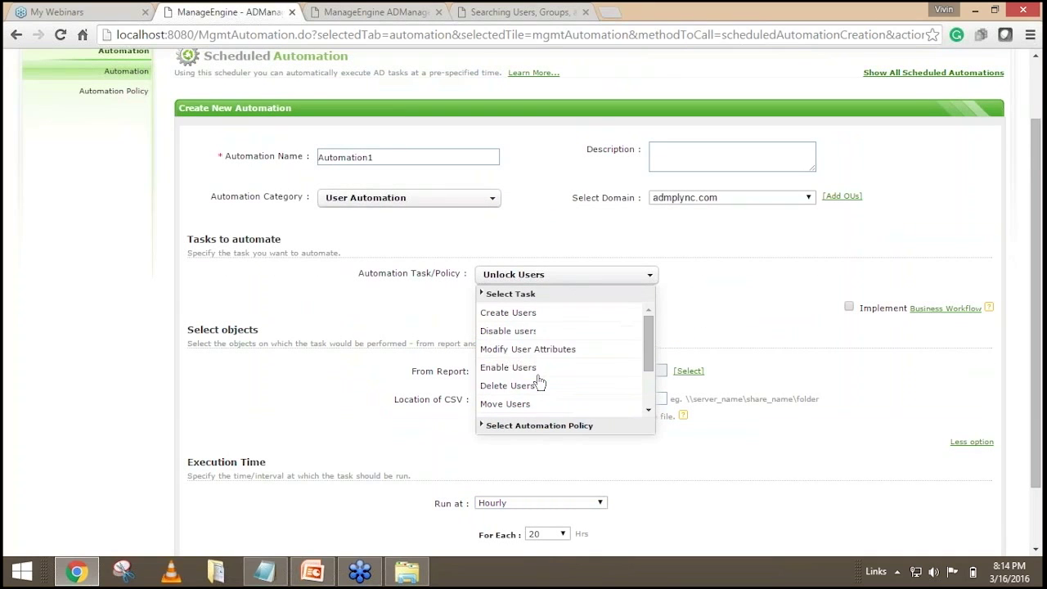
scroll(540, 383, up, 1)
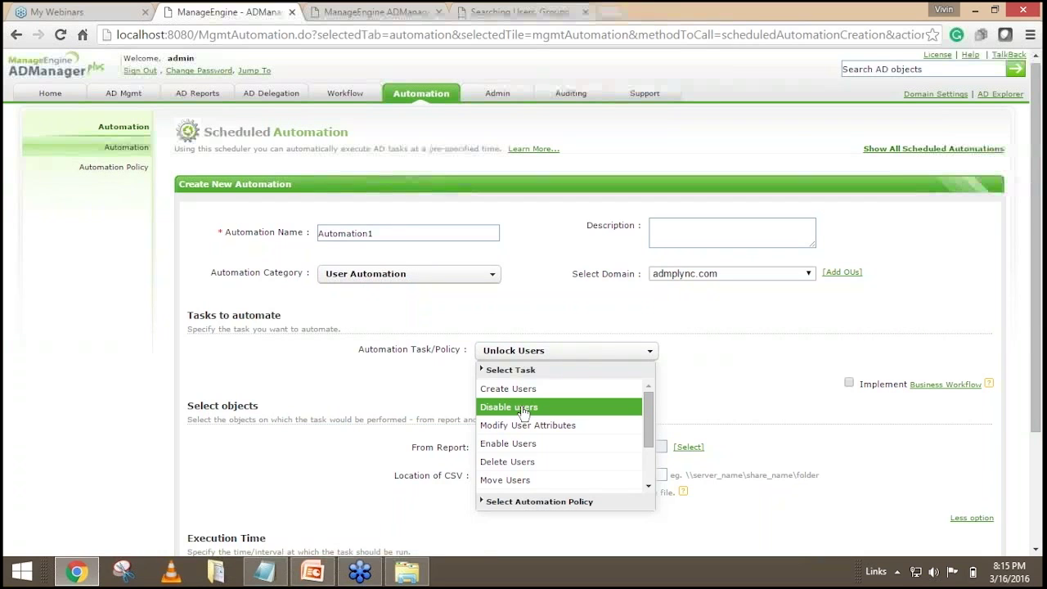
click(353, 343)
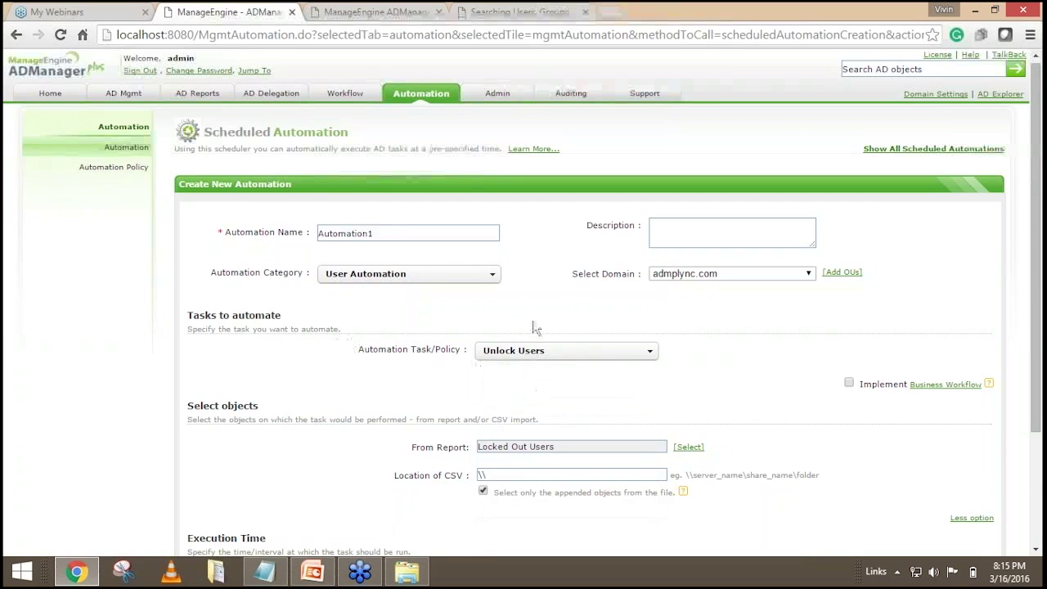
scroll(639, 299, down, 1)
scroll(631, 292, up, 1)
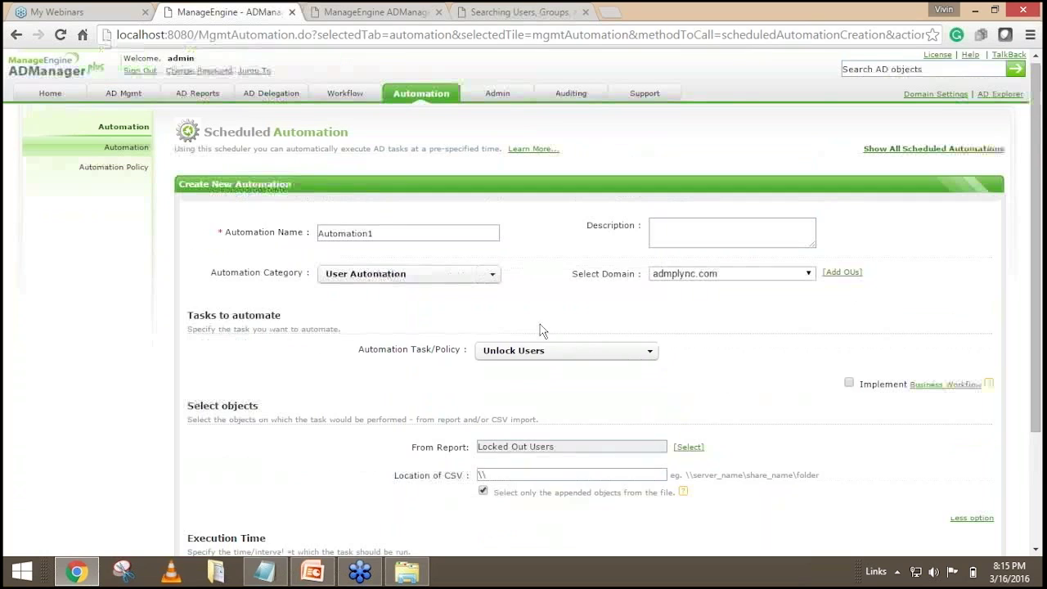
scroll(493, 272, down, 1)
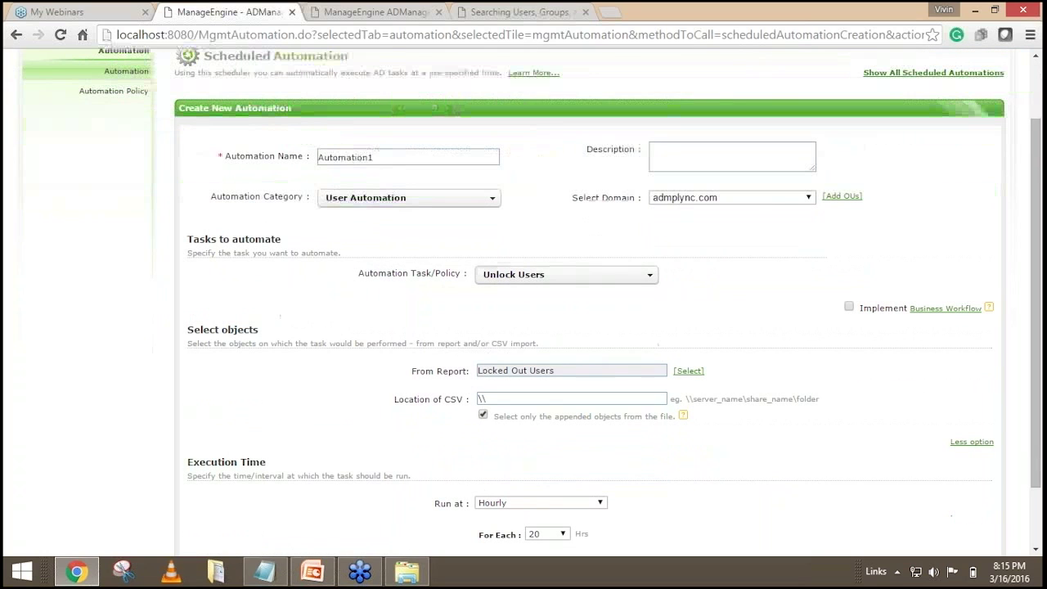
scroll(528, 378, down, 1)
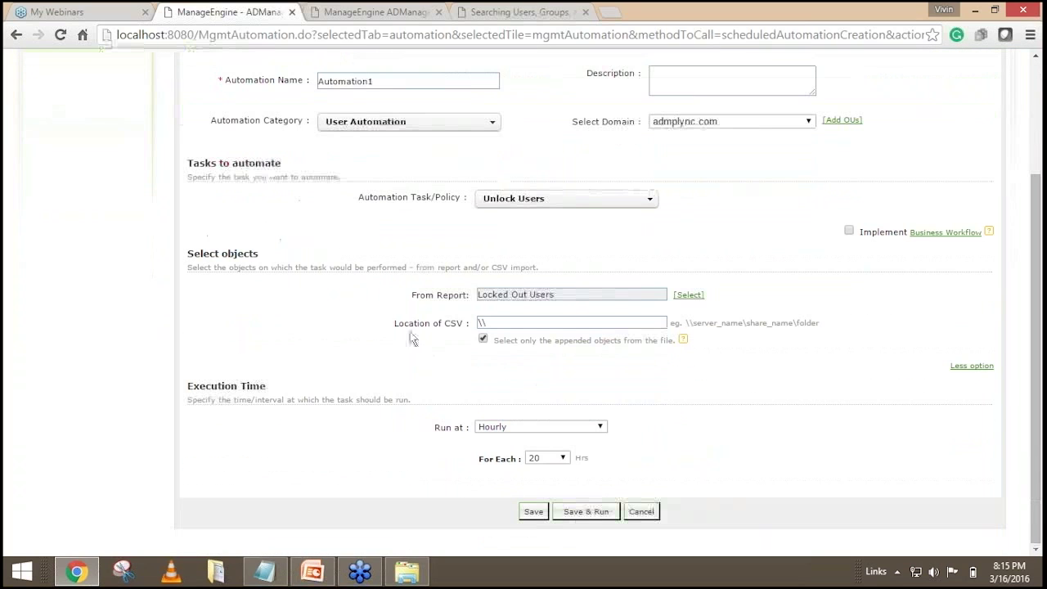
drag(402, 322, 467, 322)
click(491, 322)
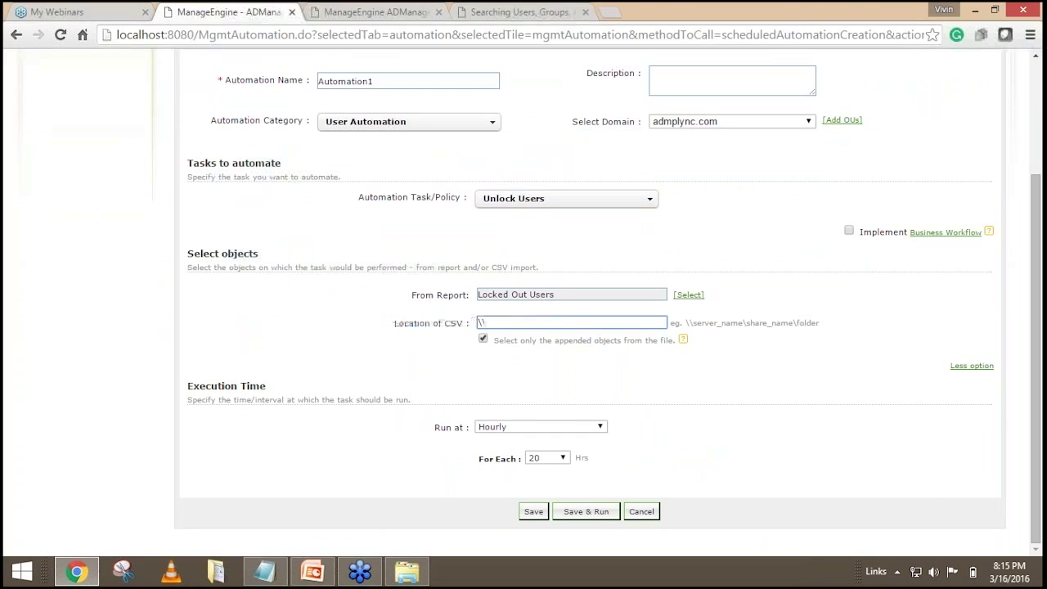
scroll(491, 322, up, 1)
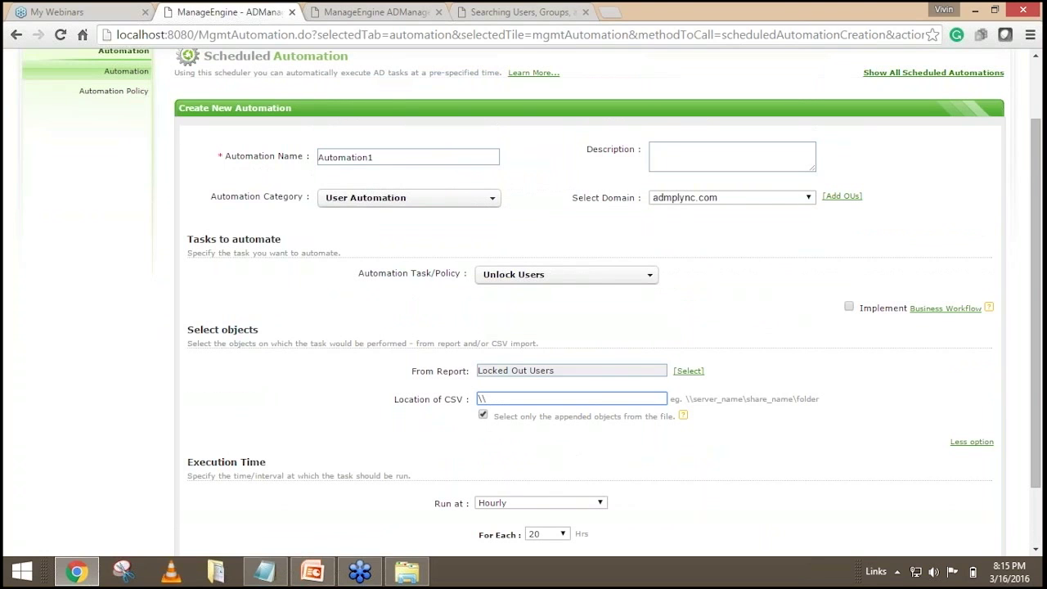
scroll(552, 352, up, 1)
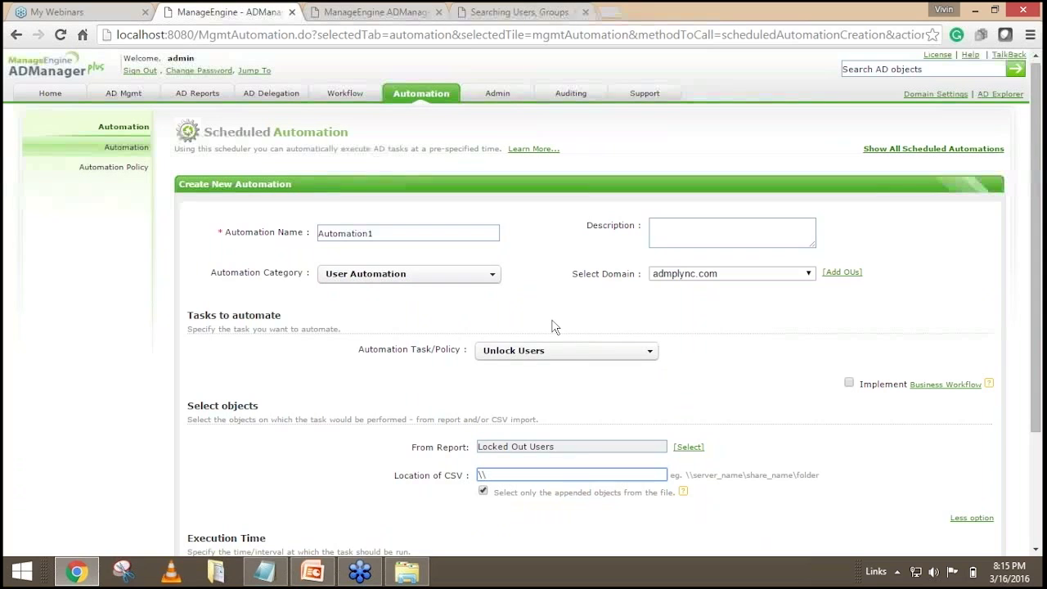
scroll(552, 328, down, 1)
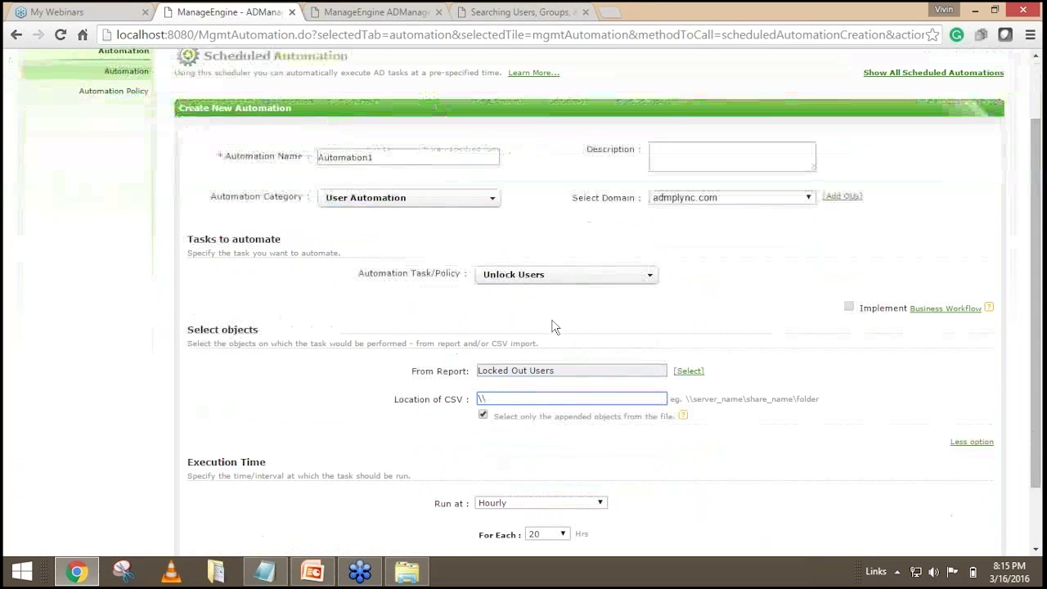
scroll(551, 327, down, 1)
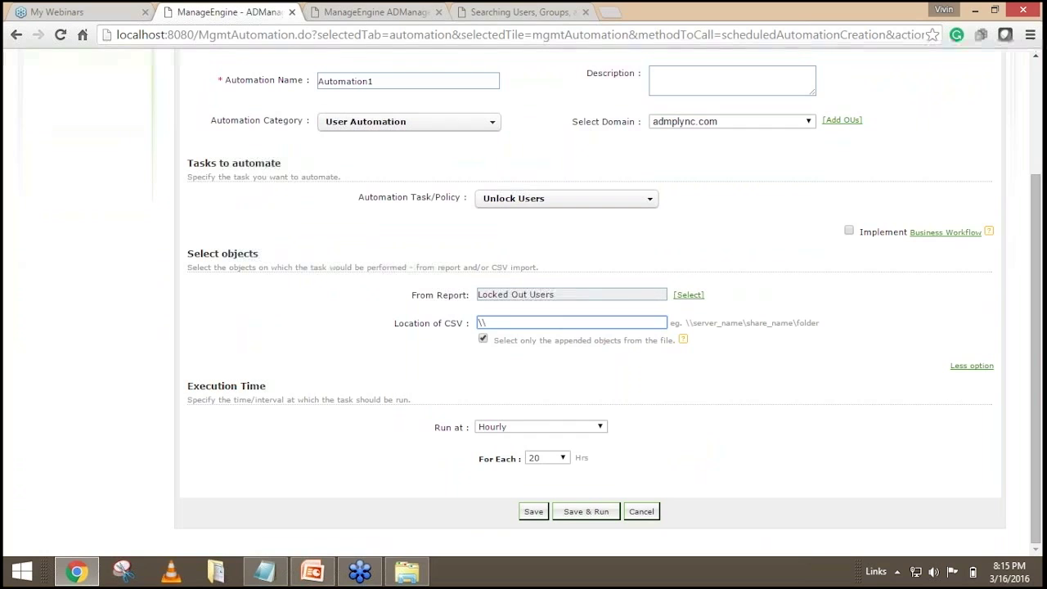
scroll(722, 283, up, 2)
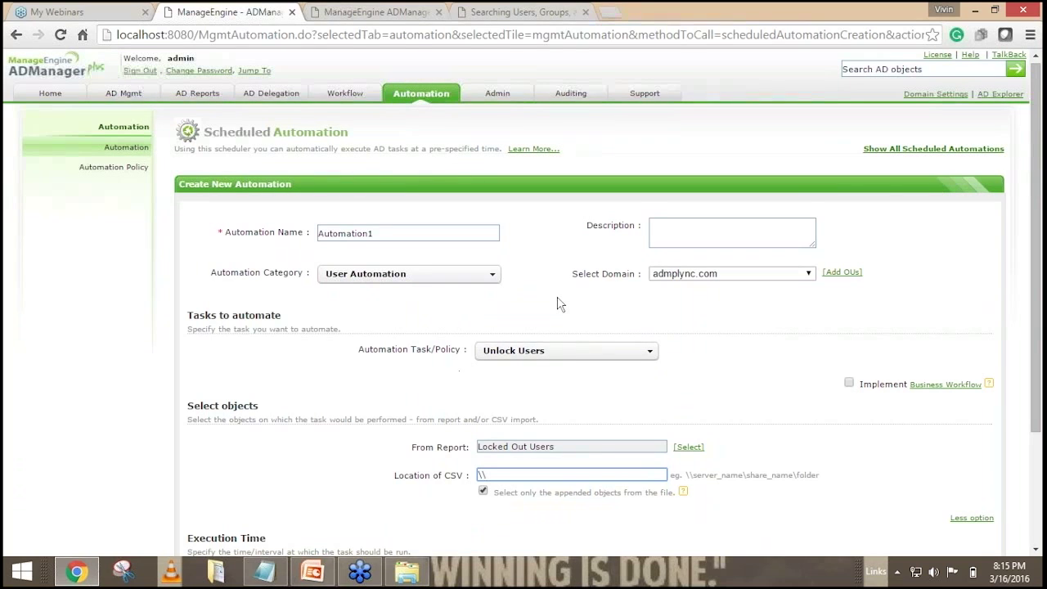
Go back to the automation list, then to the Home dashboard's Mobile Apps section.
click(421, 98)
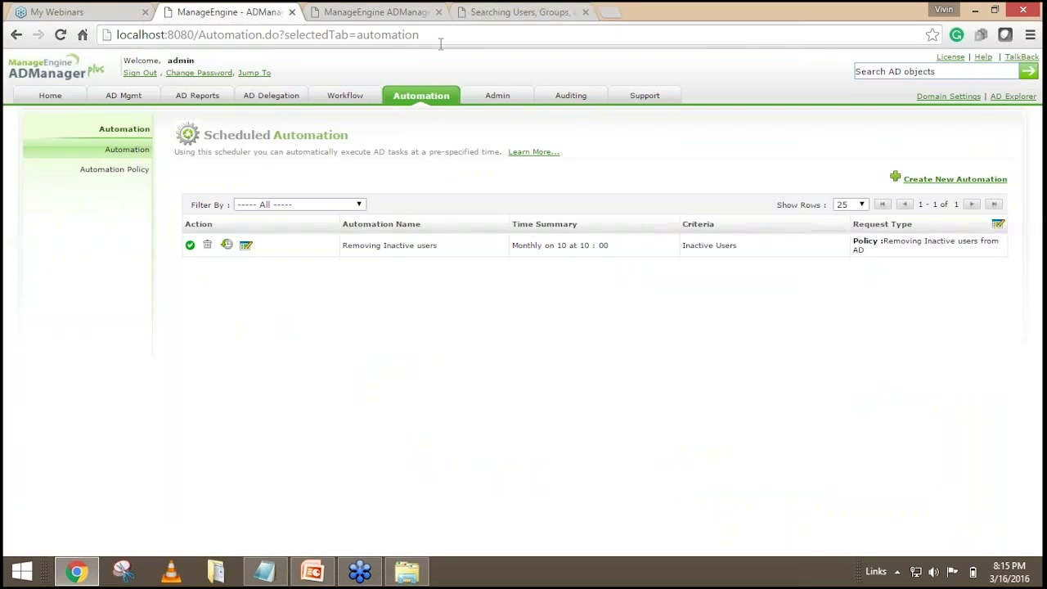
click(49, 98)
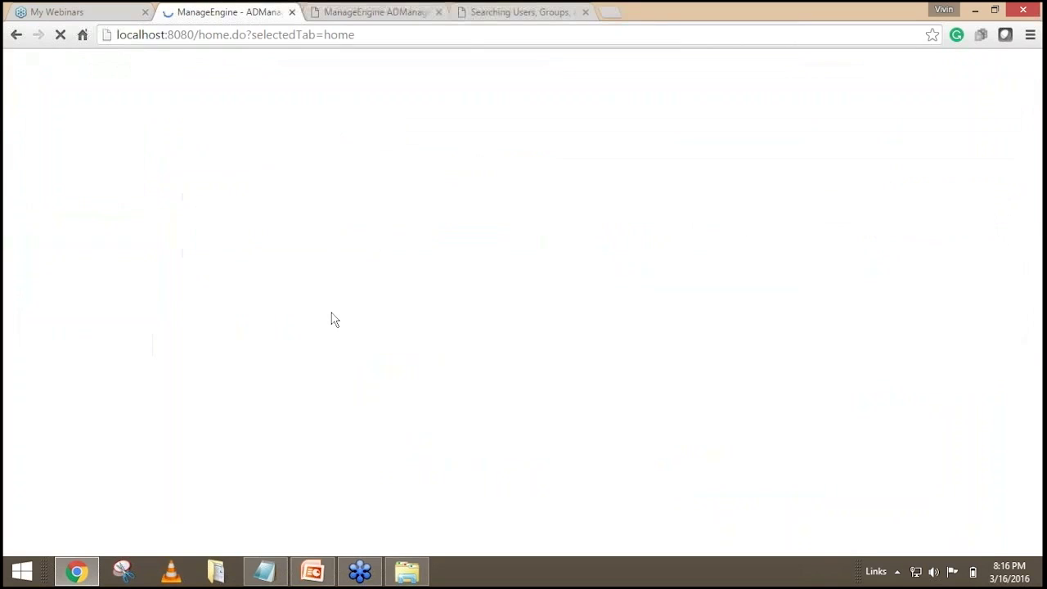
scroll(912, 242, down, 6)
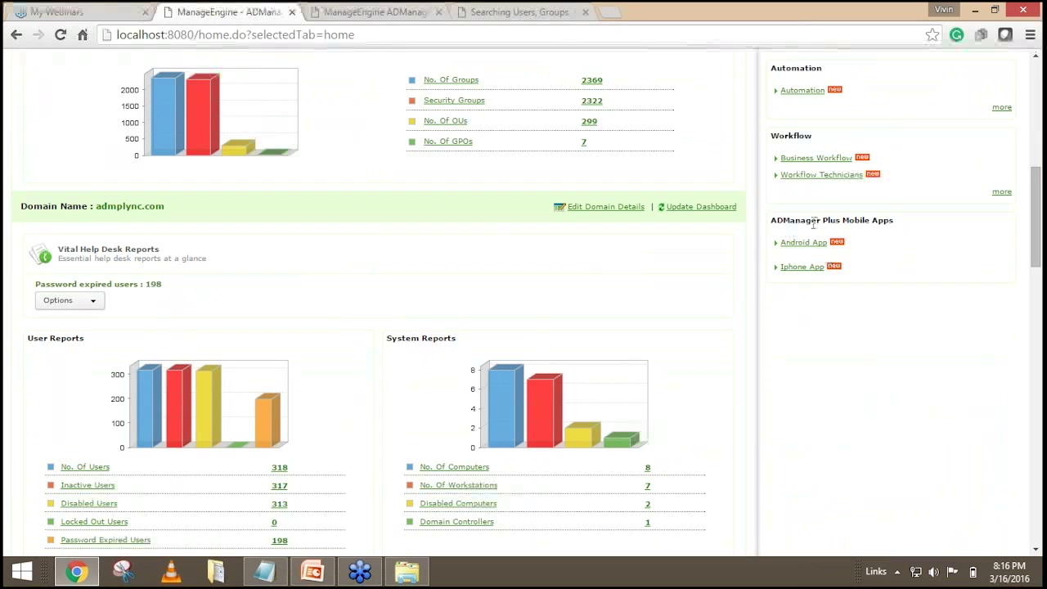
drag(784, 219, 899, 231)
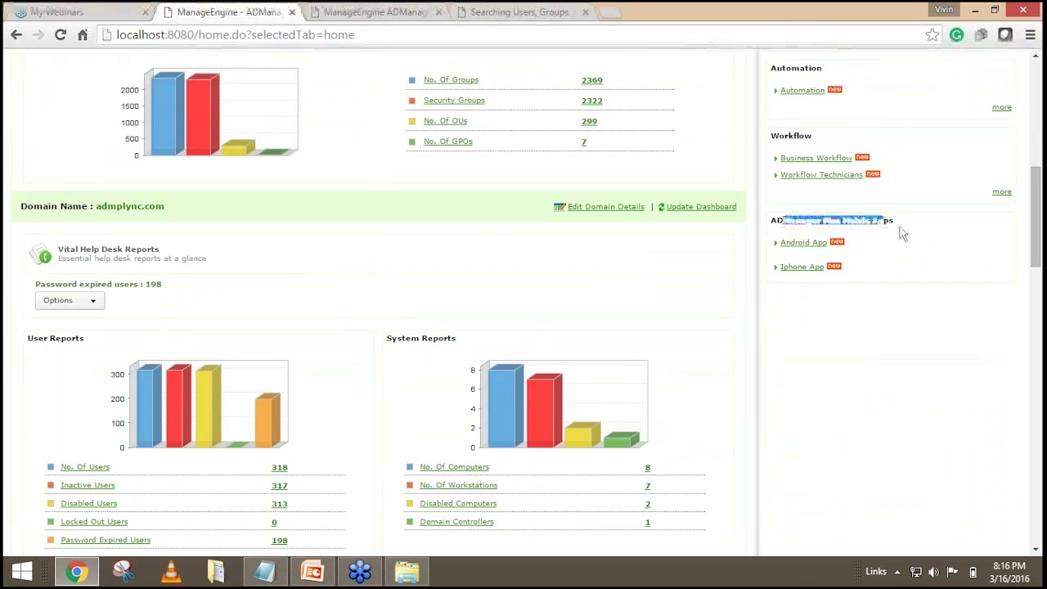
Open the Android App store link under ADManager Plus Mobile Apps, then switch browser tabs.
click(899, 231)
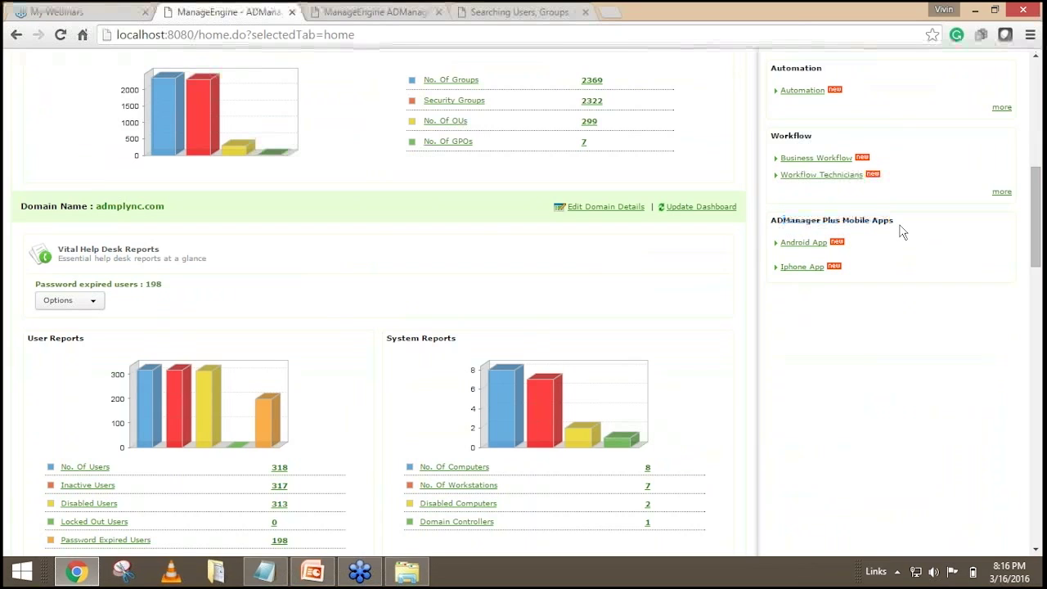
click(805, 242)
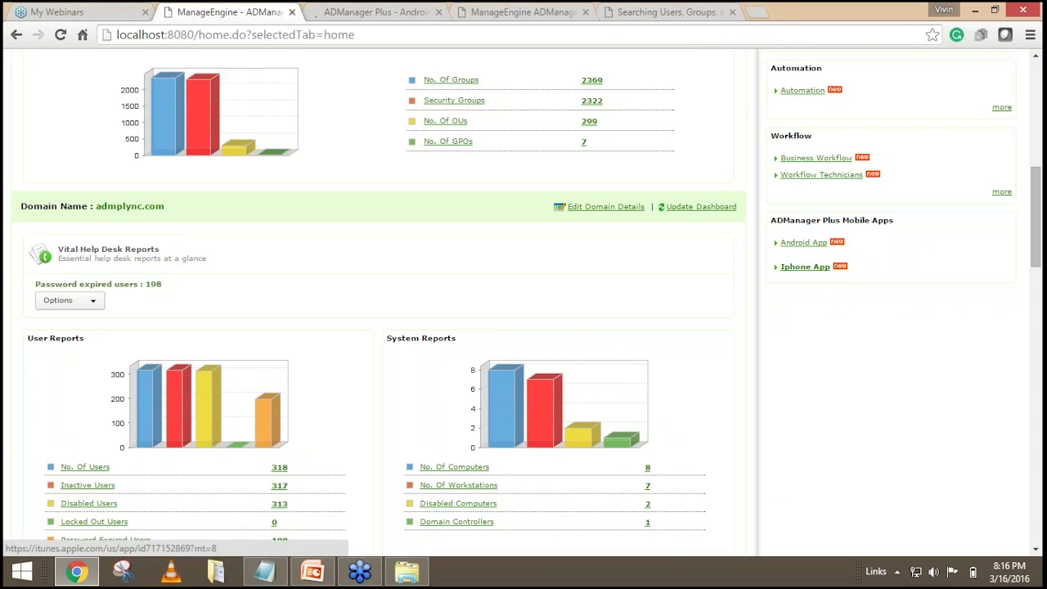
click(528, 14)
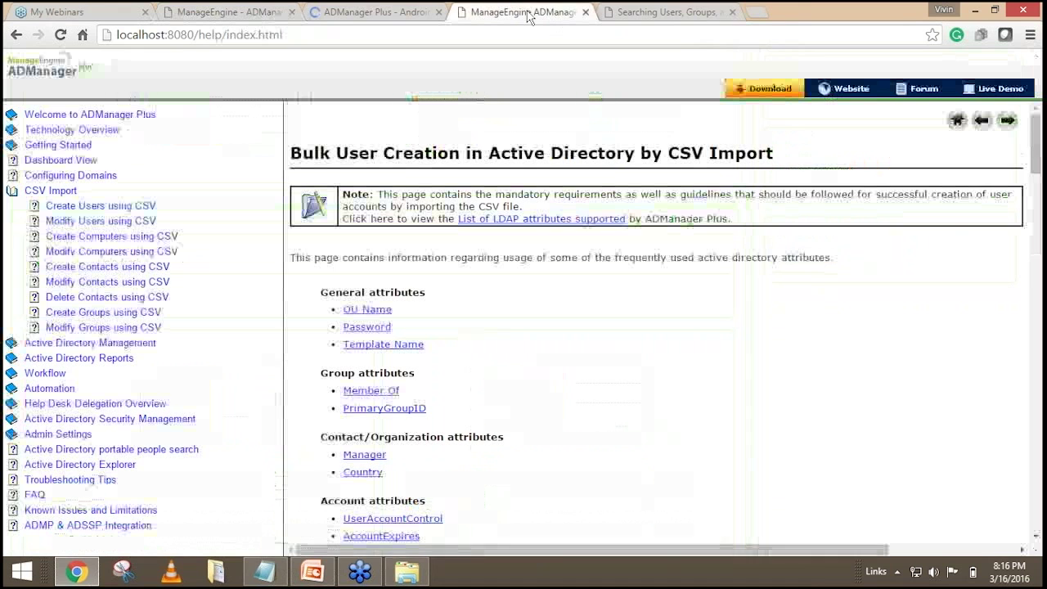
Scroll the iTunes ADManager Plus app page, noting its 1.5 MB size, down to the iPhone screenshots.
click(368, 12)
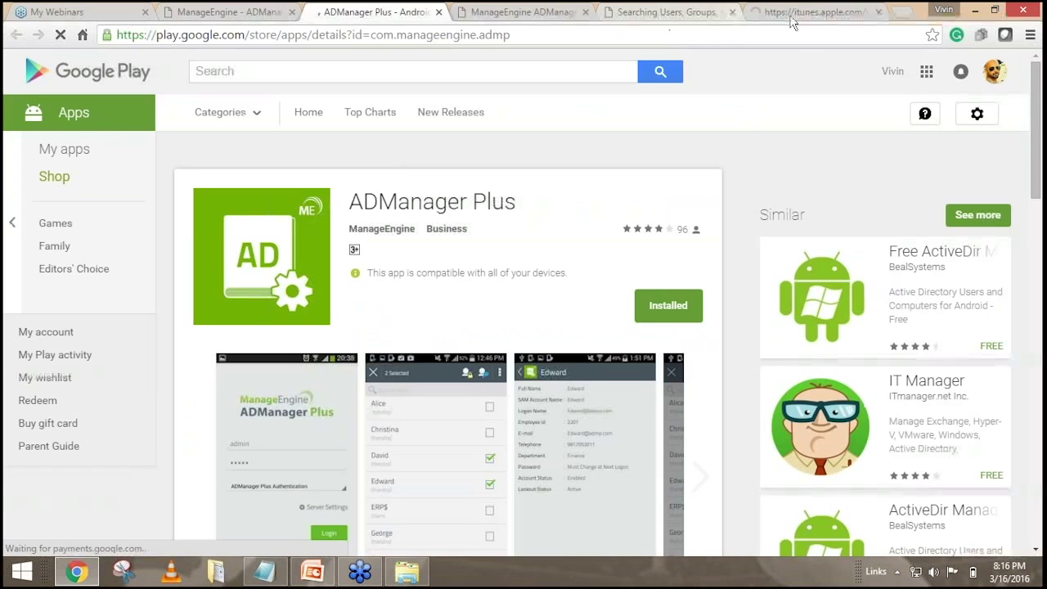
drag(790, 18, 505, 51)
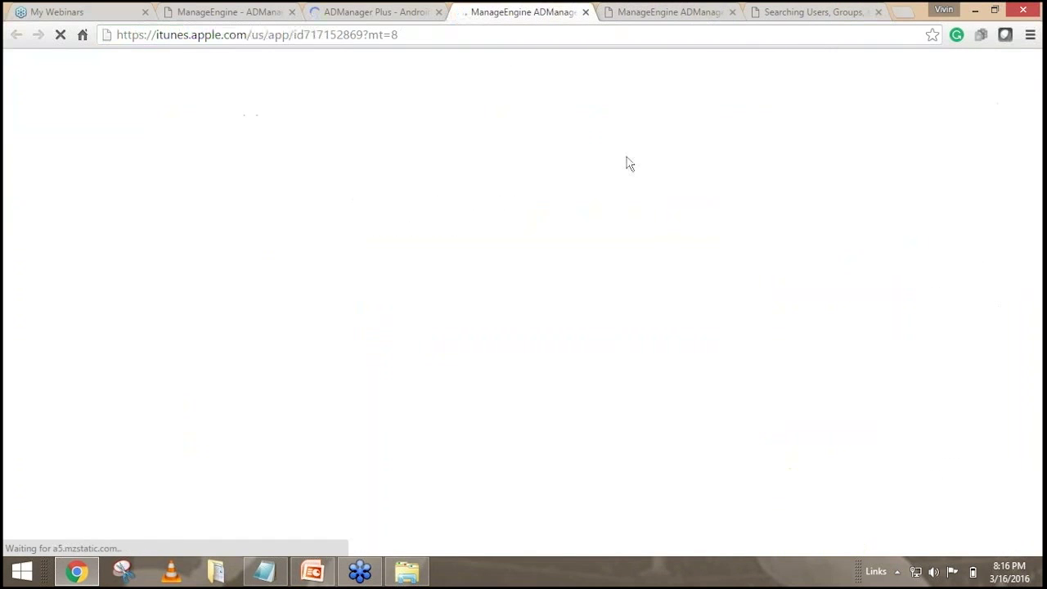
scroll(609, 205, down, 2)
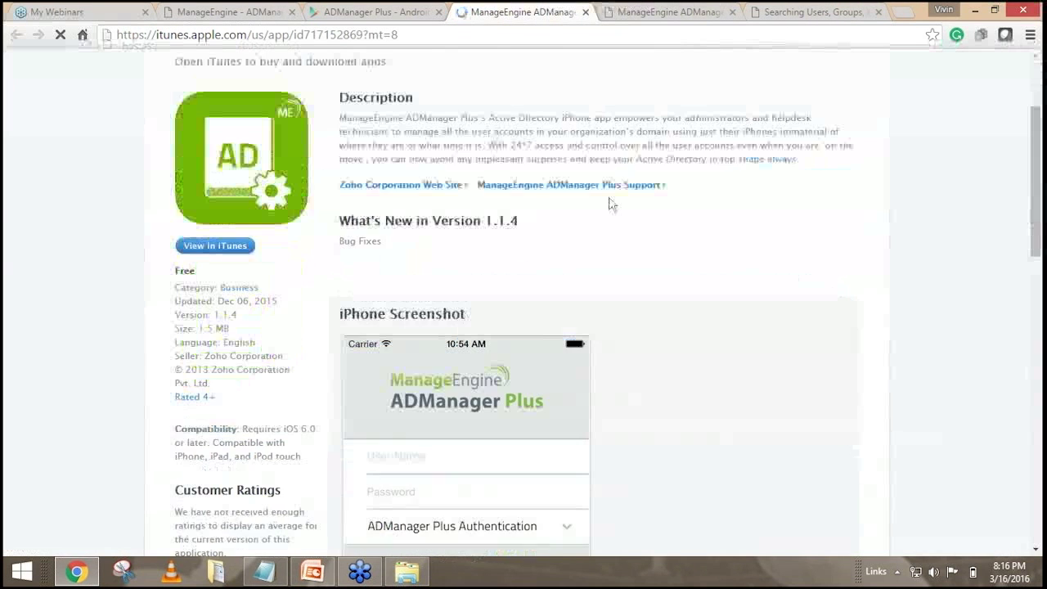
scroll(609, 204, down, 4)
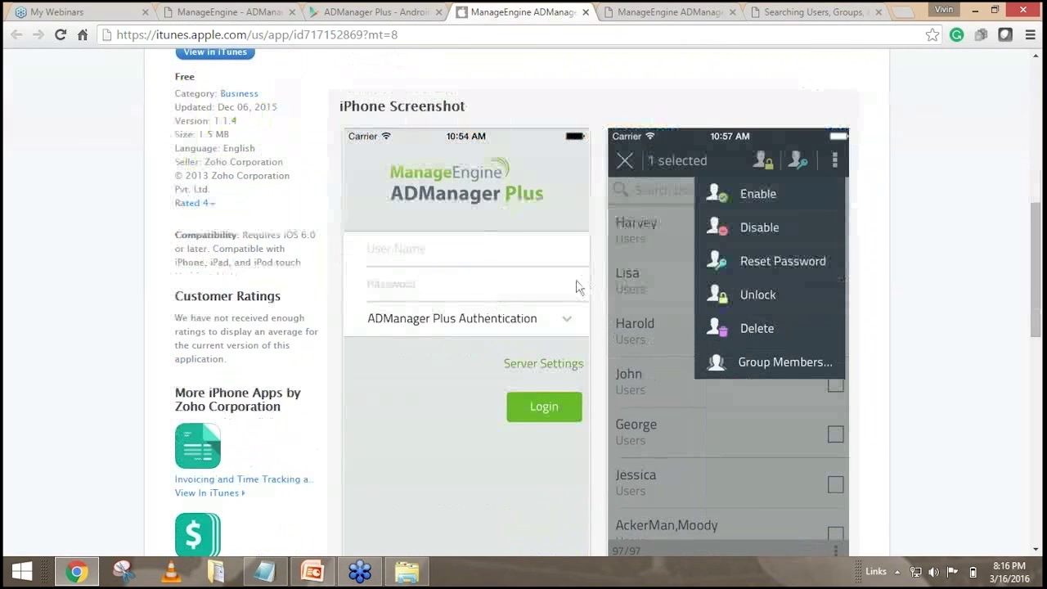
scroll(576, 287, down, 2)
scroll(463, 367, up, 1)
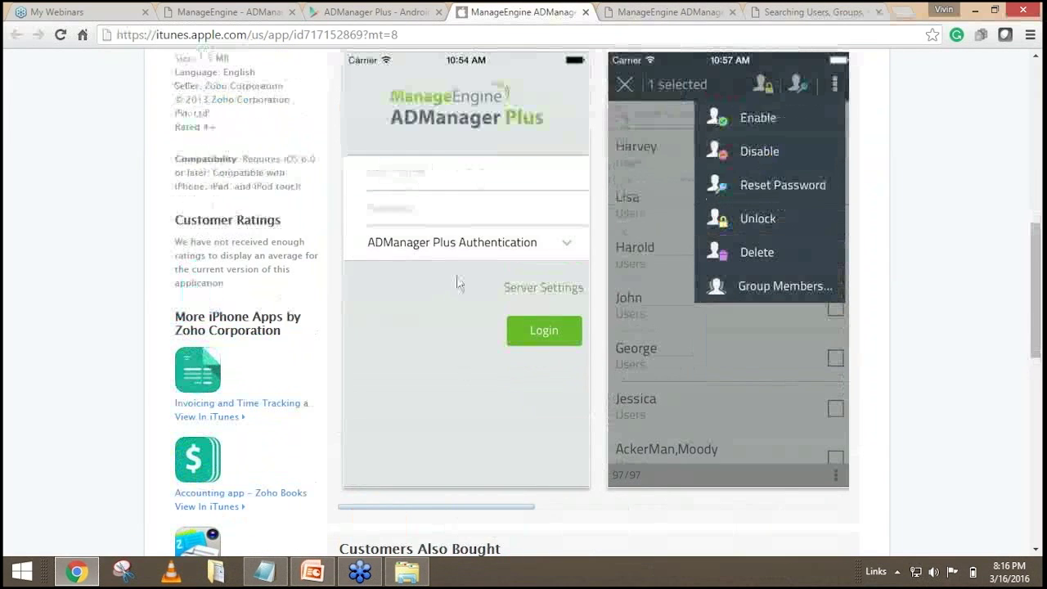
scroll(457, 283, up, 1)
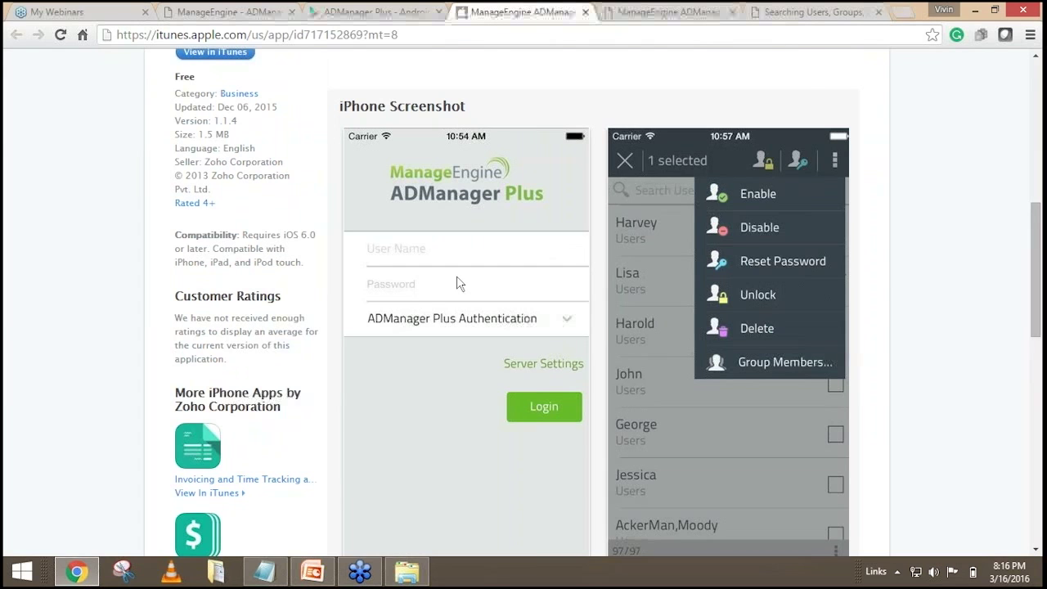
scroll(458, 282, up, 2)
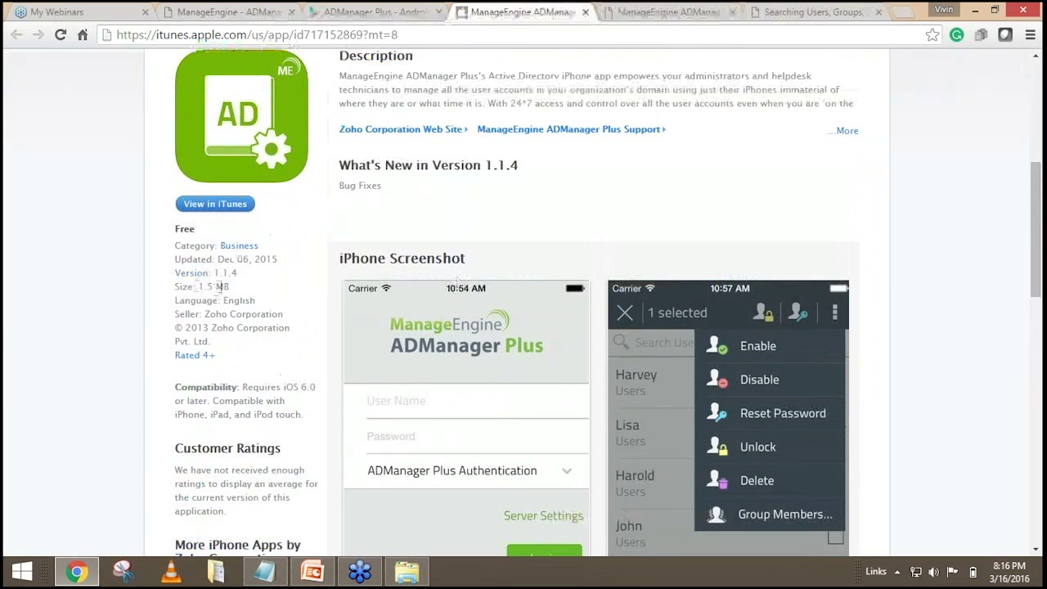
drag(229, 286, 199, 286)
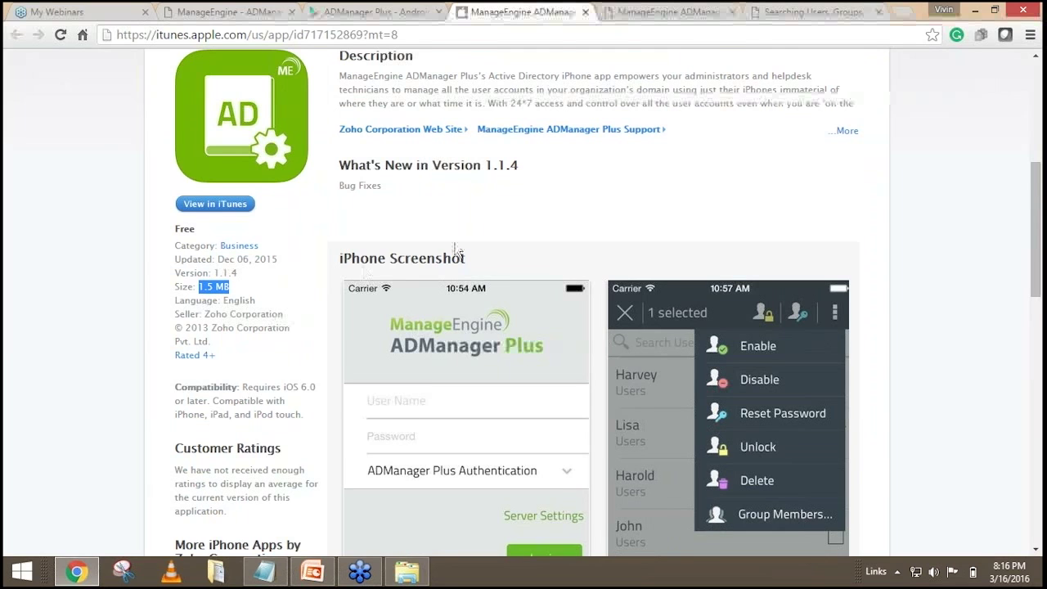
scroll(454, 242, down, 1)
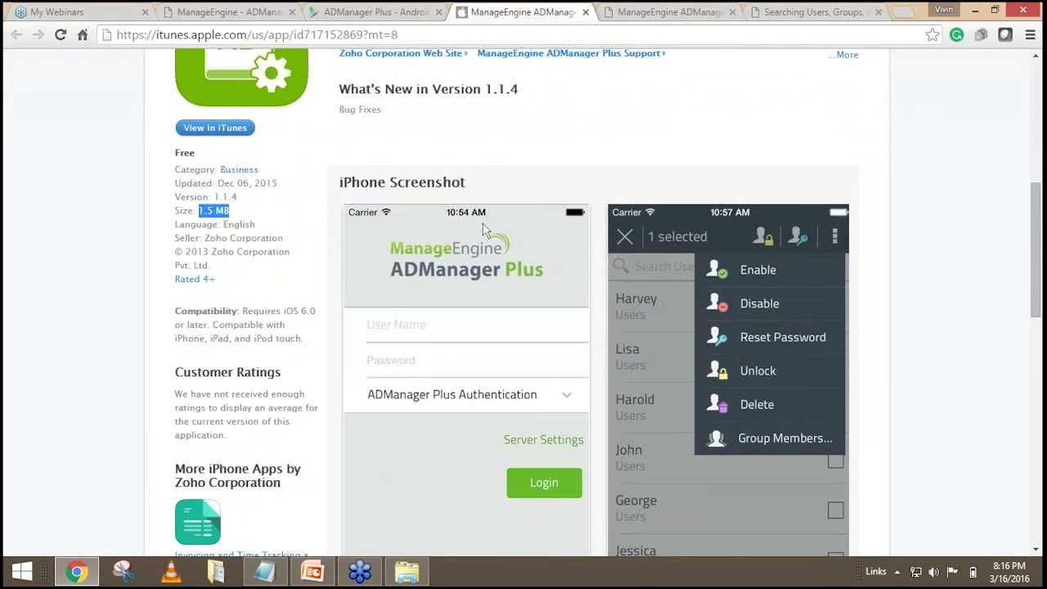
scroll(484, 231, down, 1)
scroll(484, 232, up, 1)
scroll(502, 231, down, 1)
scroll(502, 299, up, 1)
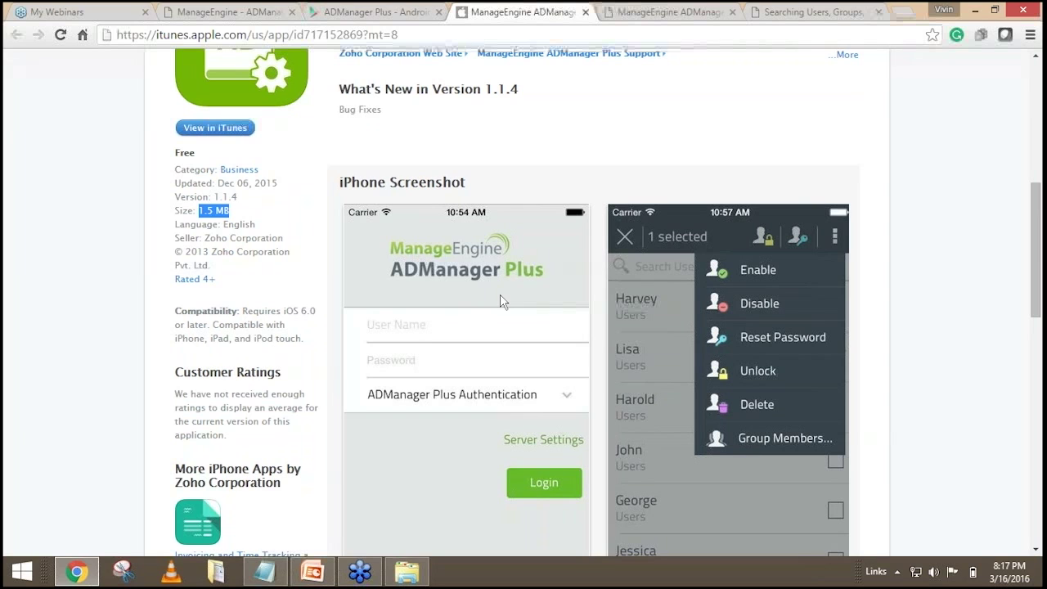
scroll(500, 293, down, 1)
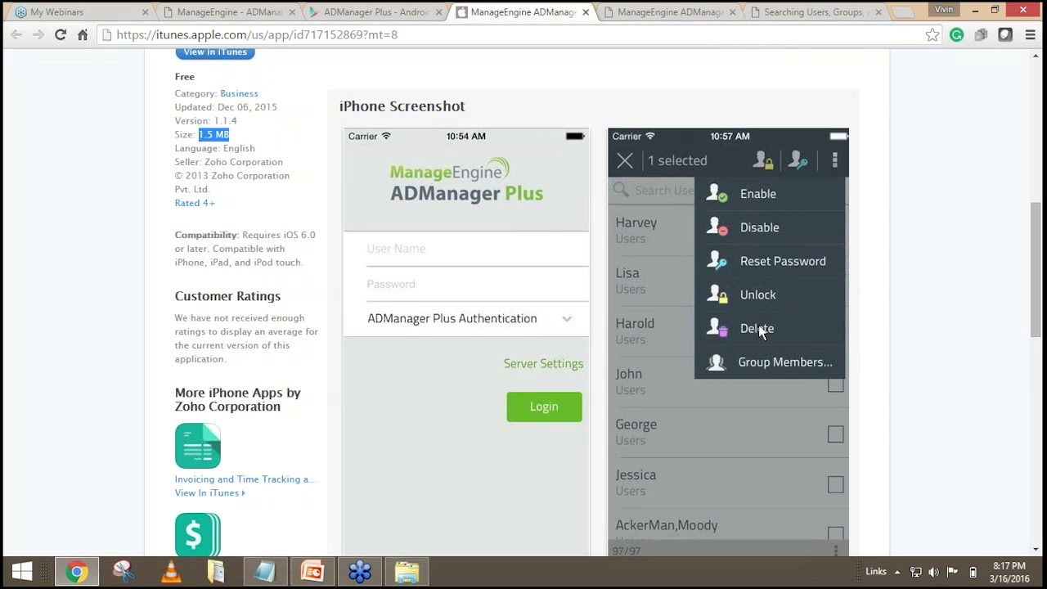
scroll(750, 359, down, 2)
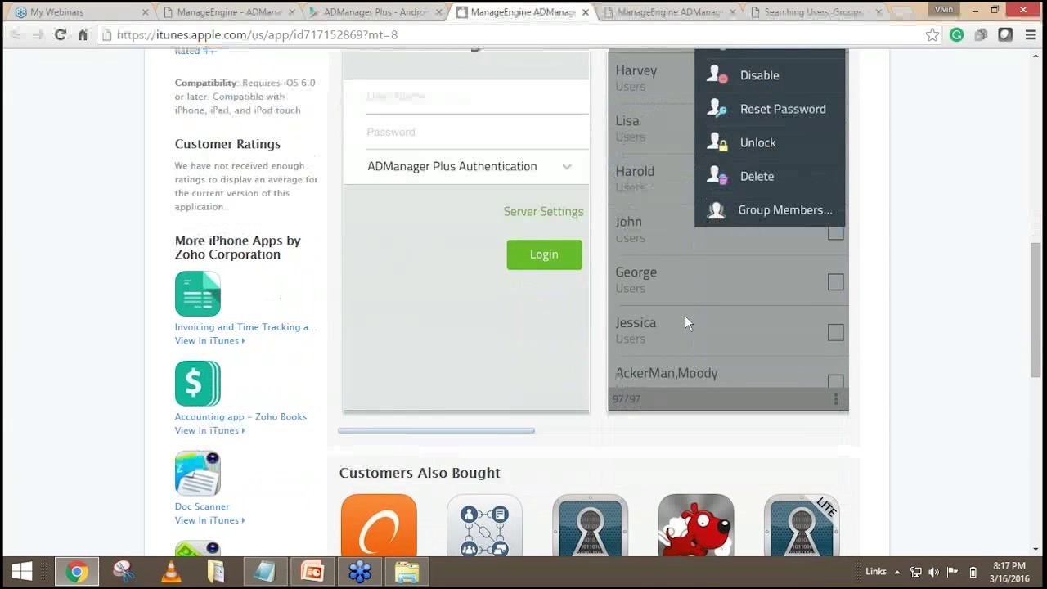
drag(510, 437, 703, 392)
scroll(708, 385, up, 2)
scroll(712, 290, down, 1)
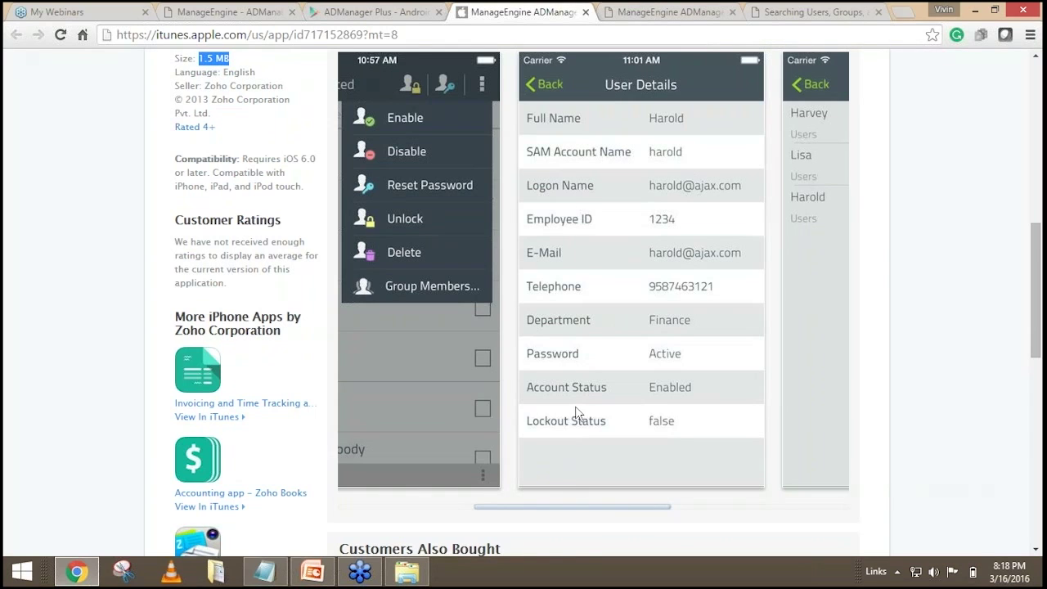
drag(623, 512, 710, 516)
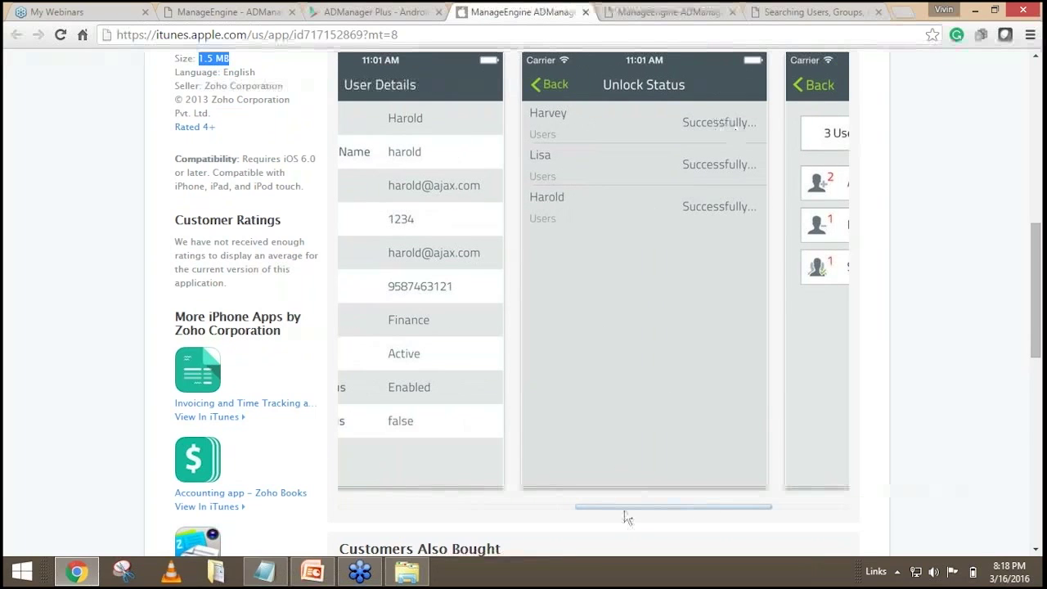
drag(626, 509, 717, 507)
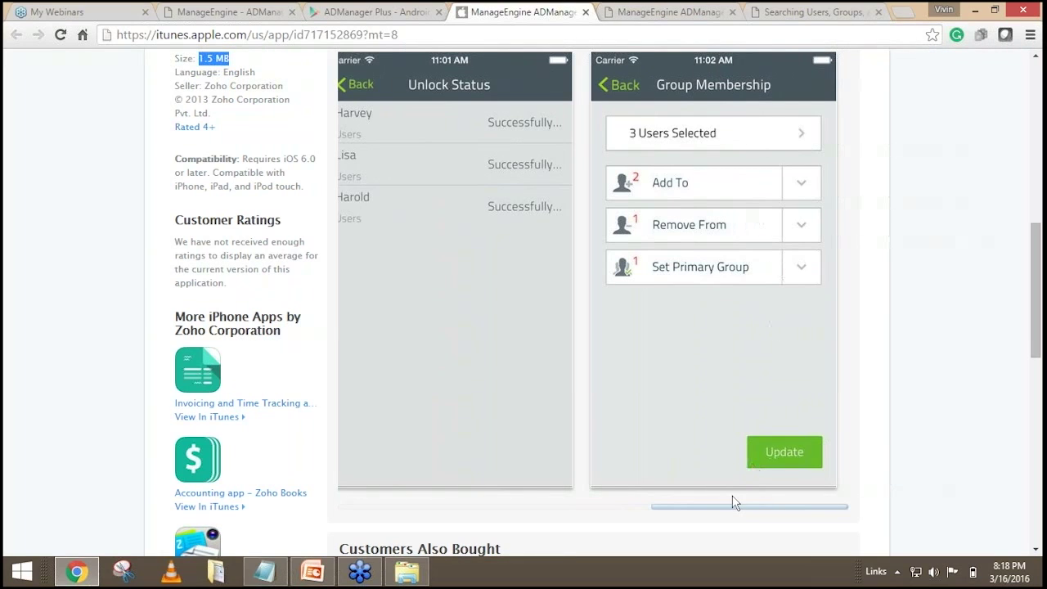
drag(709, 515, 359, 495)
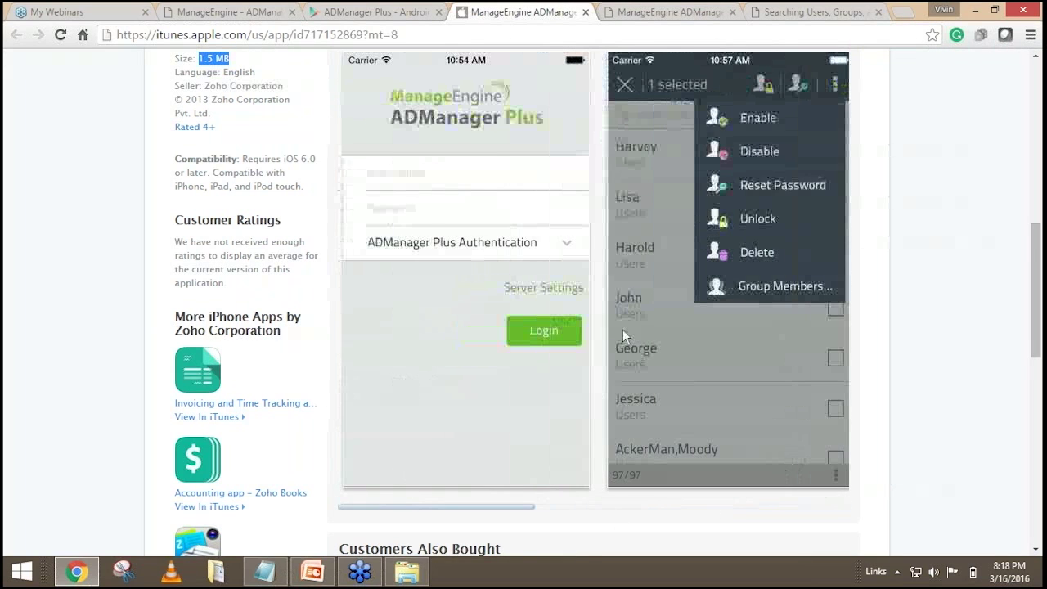
scroll(631, 321, up, 2)
scroll(632, 321, up, 2)
scroll(631, 321, down, 2)
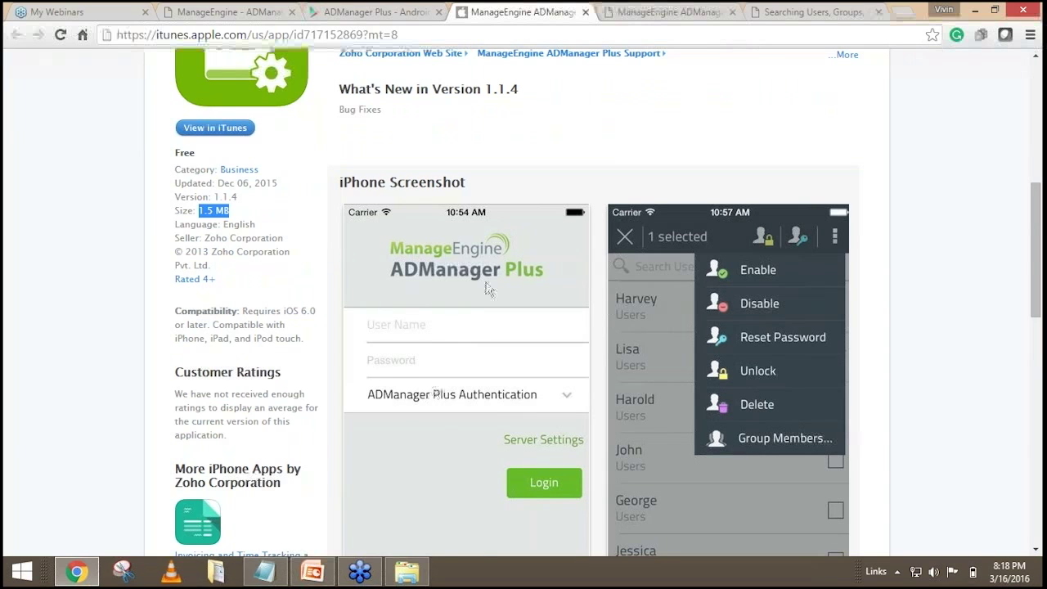
scroll(626, 308, down, 2)
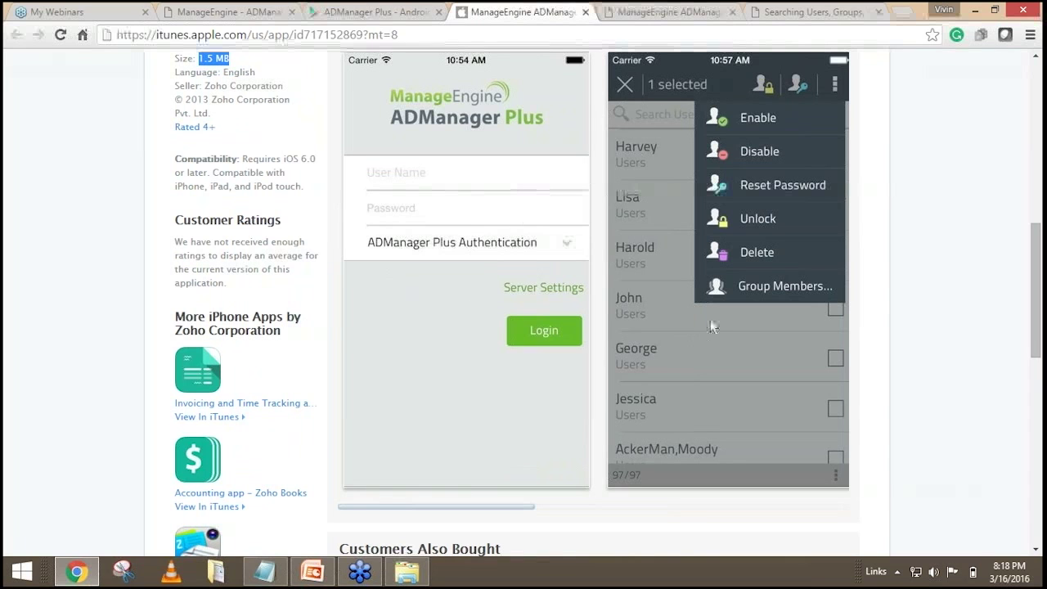
Skim the Google Play ADManager Plus listing, then scroll the ADManager Plus dashboard again.
click(376, 12)
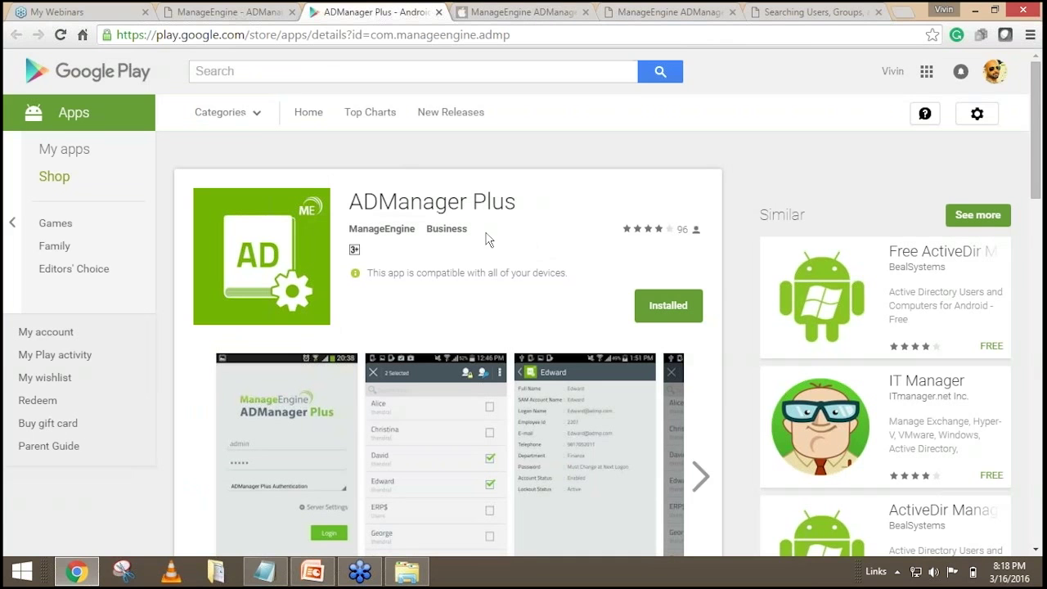
scroll(497, 236, down, 1)
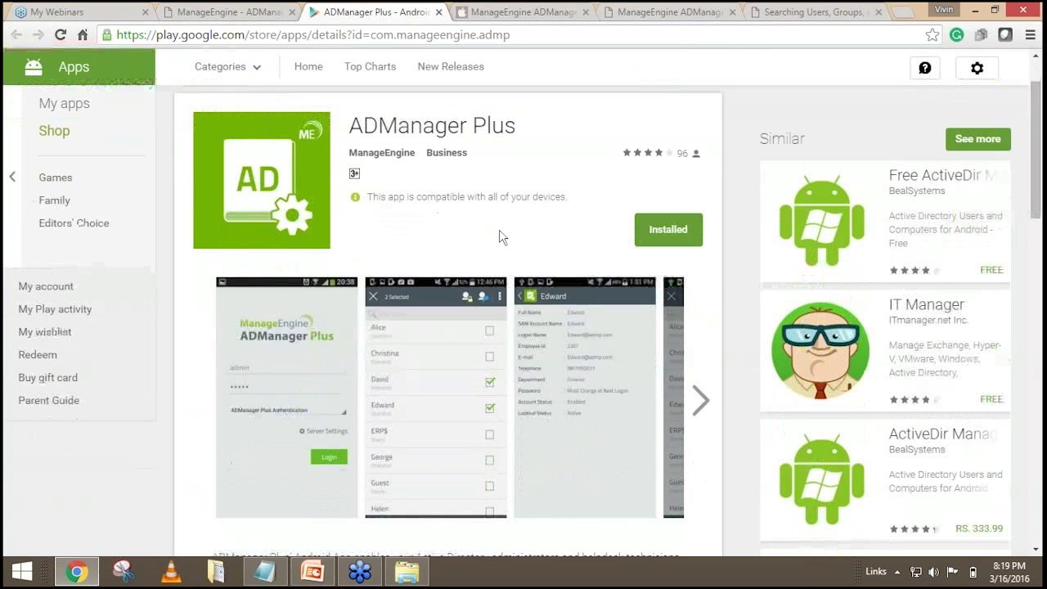
click(203, 12)
scroll(303, 249, up, 4)
scroll(650, 275, down, 1)
scroll(720, 344, down, 1)
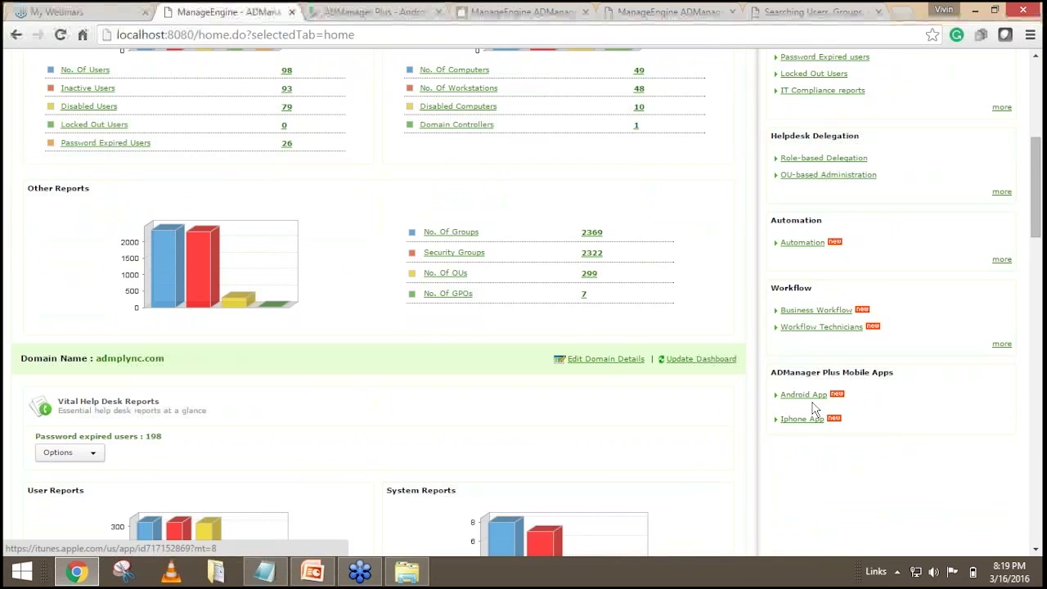
scroll(805, 400, up, 5)
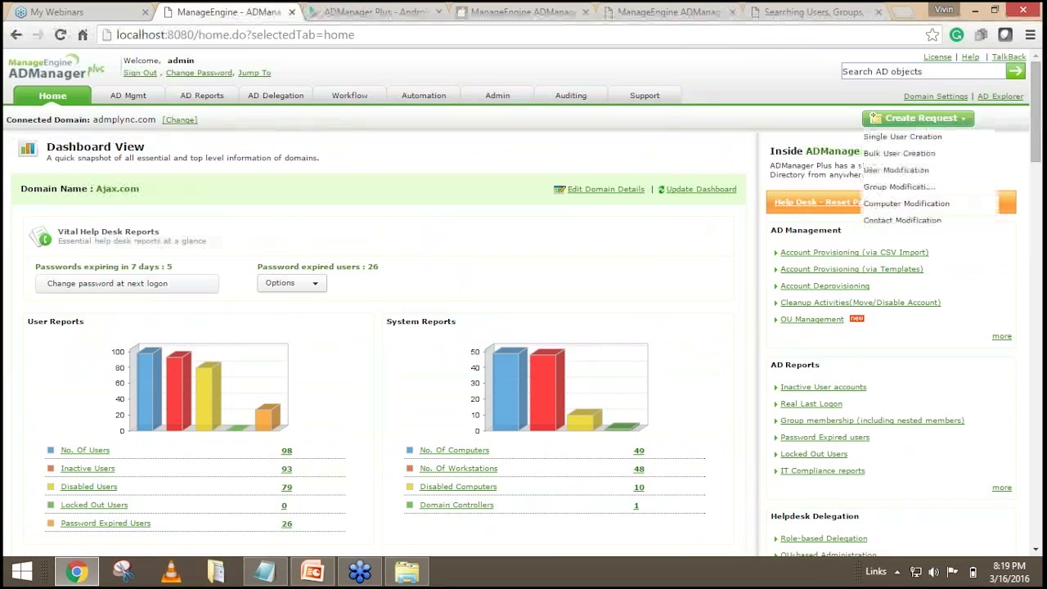
click(970, 56)
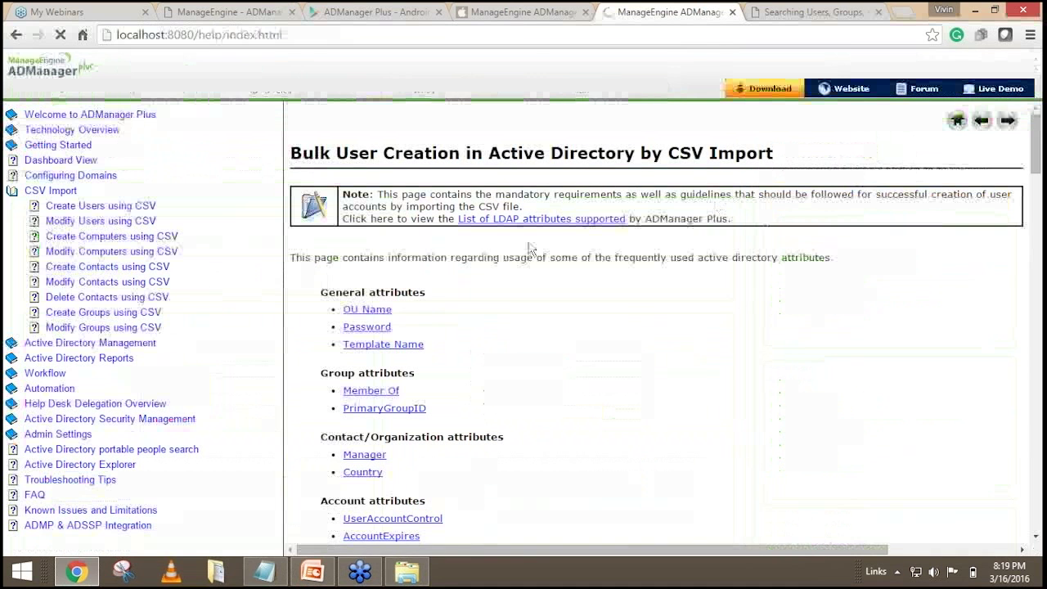
click(187, 15)
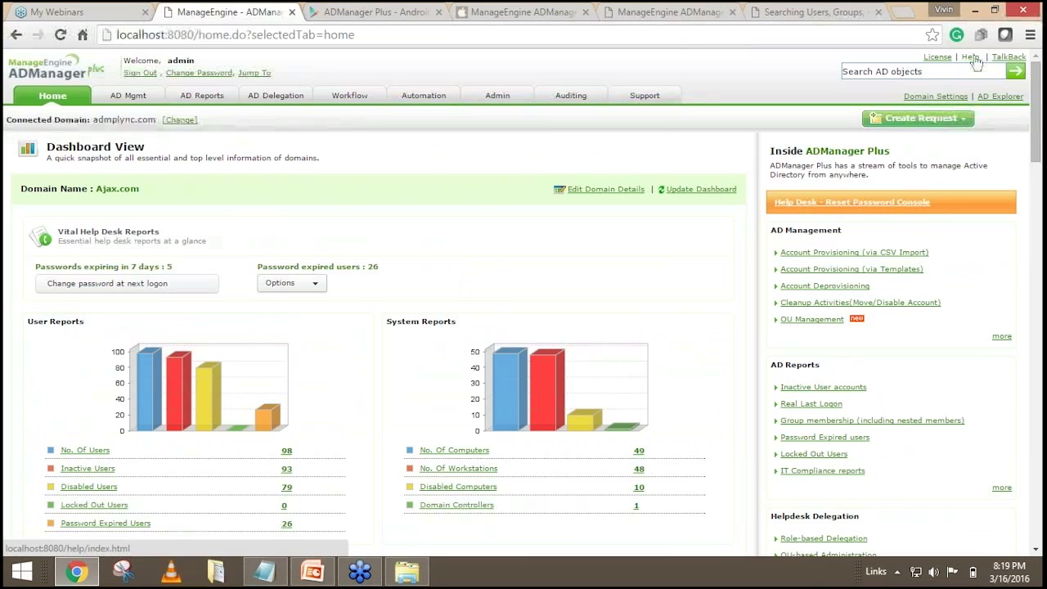
Read the Troubleshooting Tips answer on undiscovered domains, then go back to the Ajax.com dashboard.
click(970, 58)
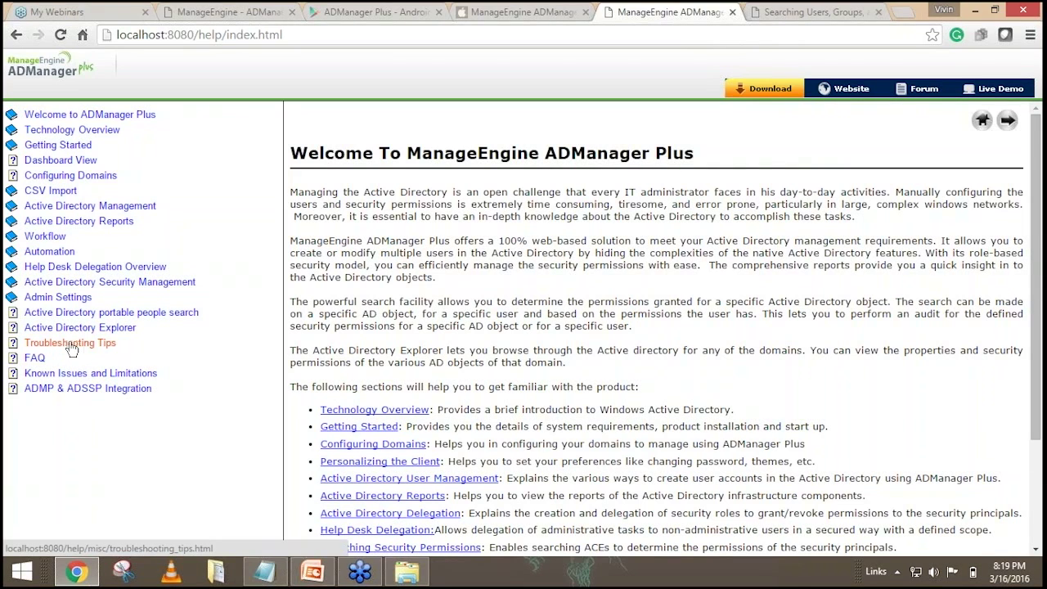
click(71, 344)
scroll(618, 216, down, 2)
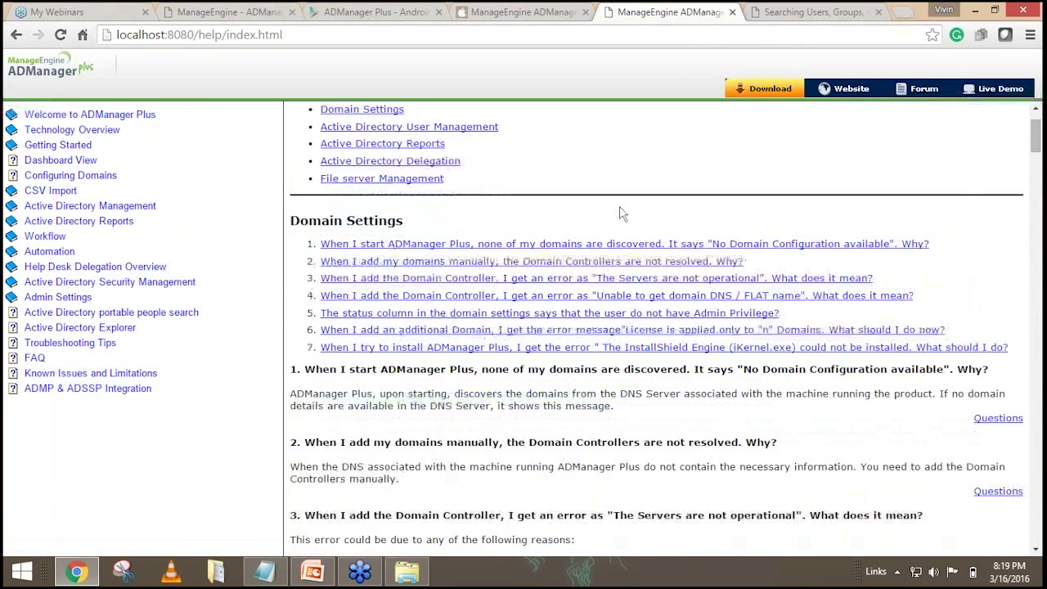
click(679, 249)
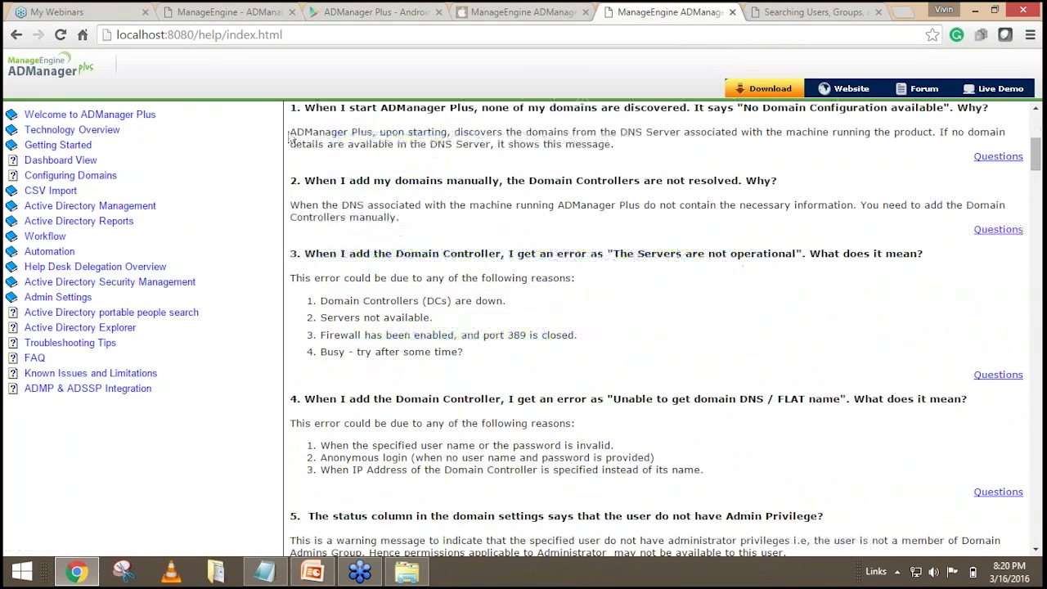
scroll(619, 343, up, 1)
drag(416, 219, 653, 229)
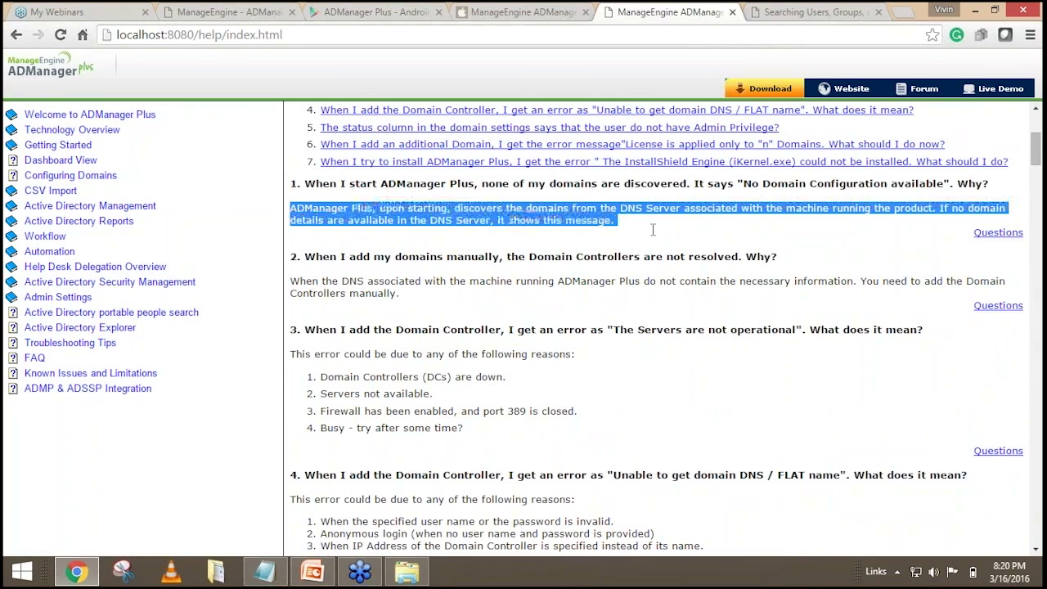
click(652, 235)
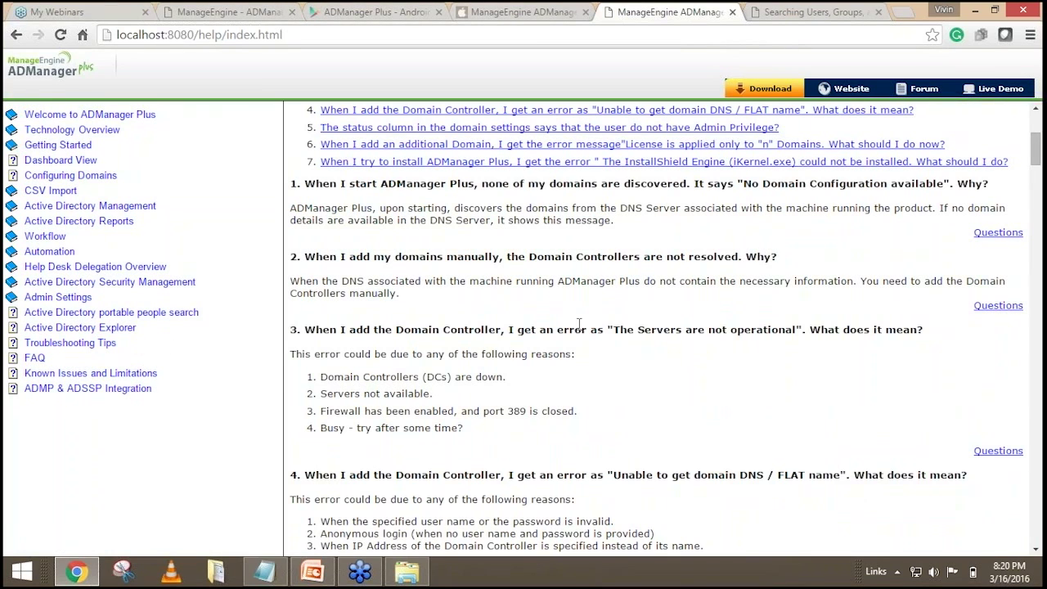
click(223, 14)
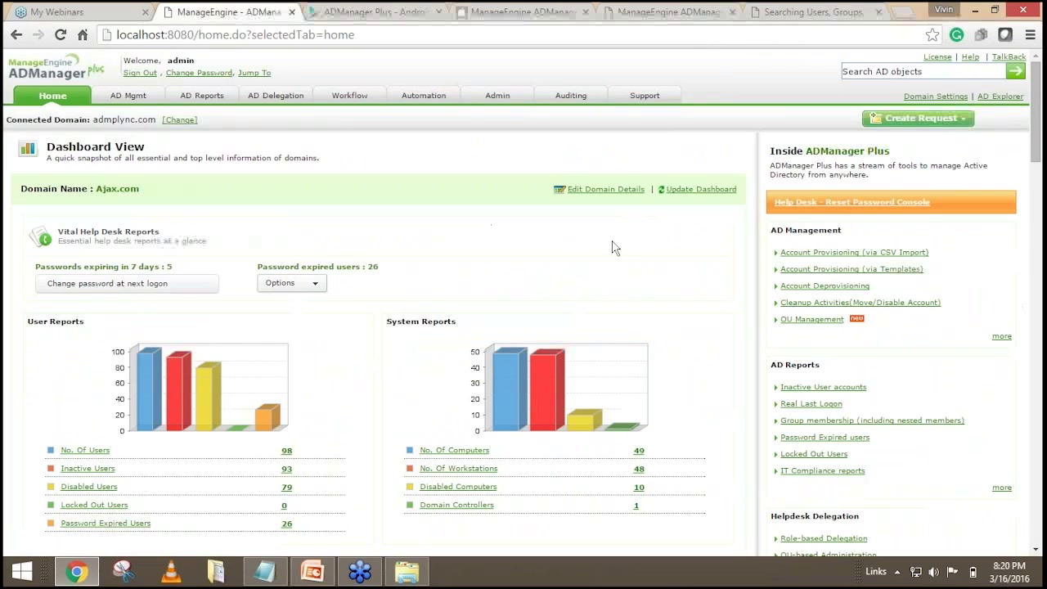
Glance at the LDAP attributes and help index pages, then view Support's help line, forum posts and announcements before returning Home.
click(784, 12)
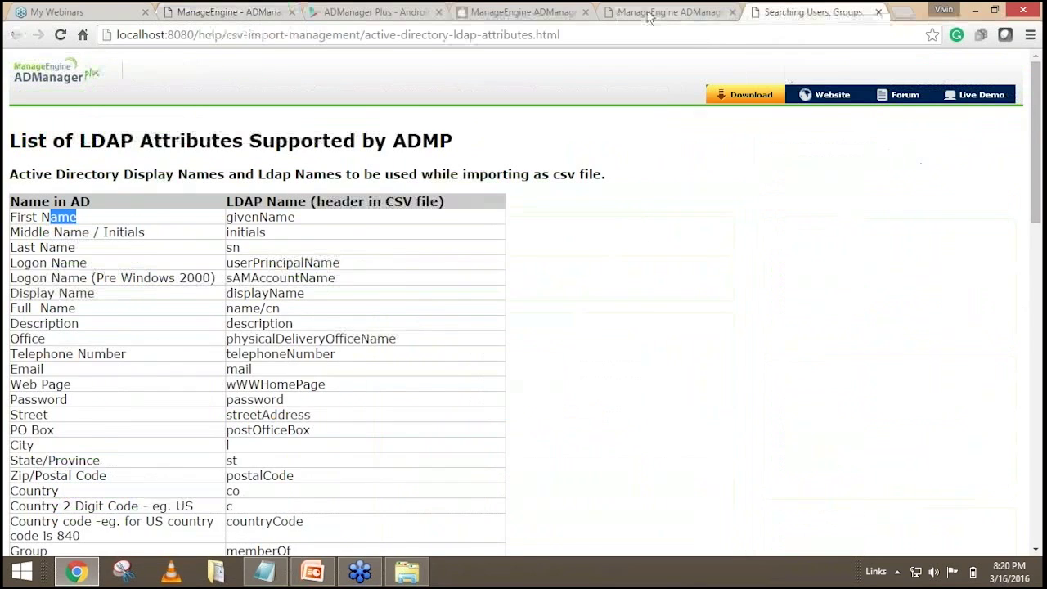
click(648, 14)
scroll(546, 247, up, 2)
click(228, 12)
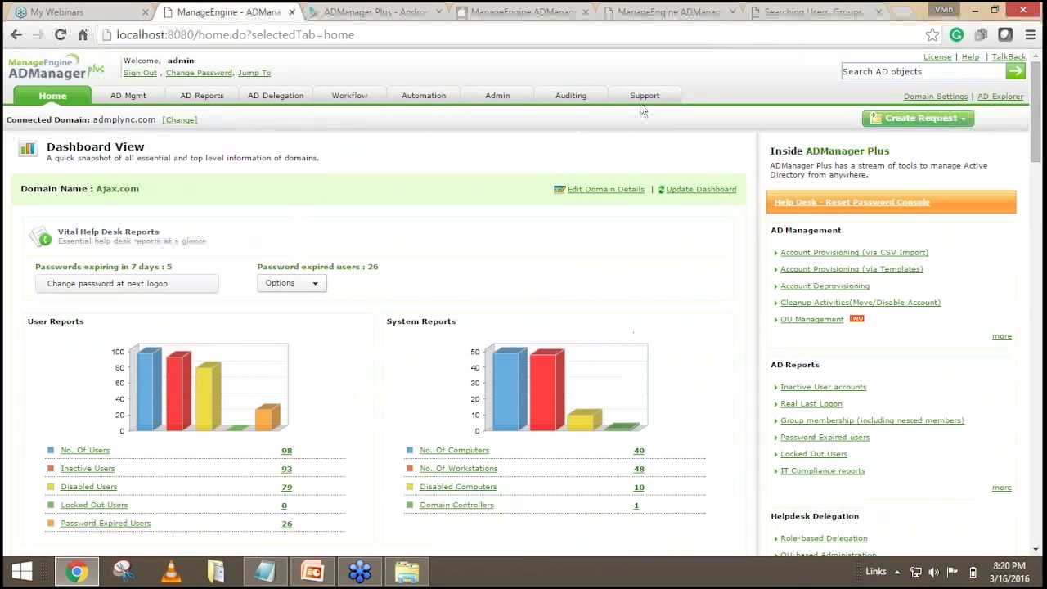
click(644, 97)
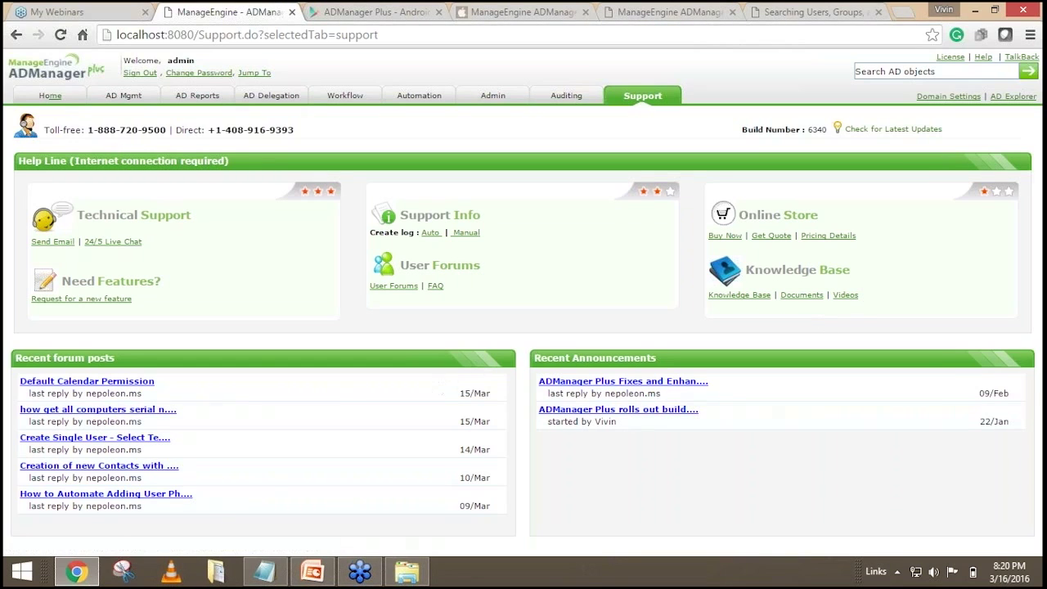
click(54, 97)
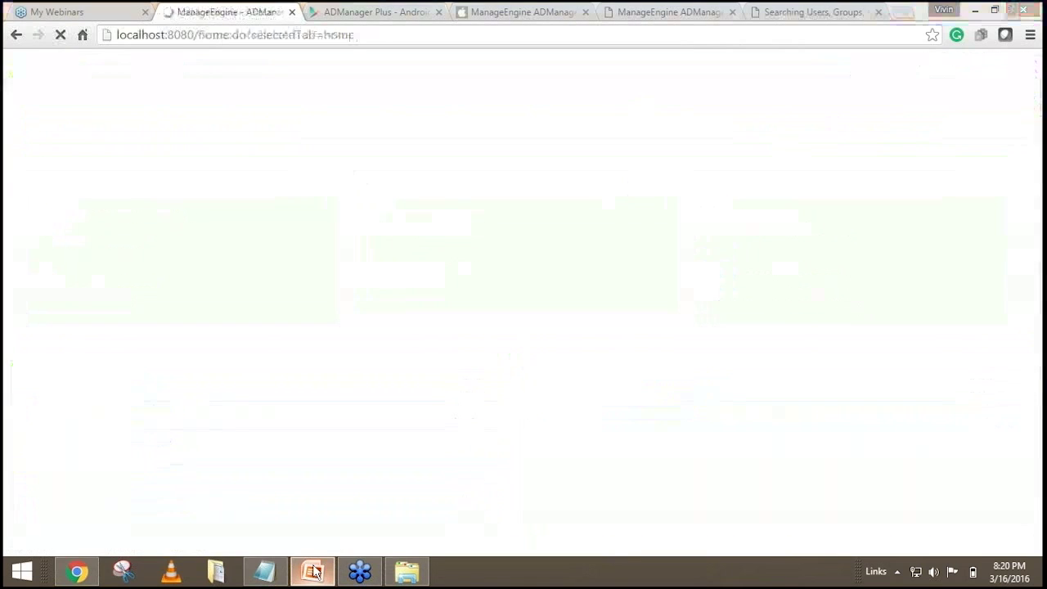
Present the workshop title and 'Topics for today's session' slides, then end the show and minimize PowerPoint.
click(313, 571)
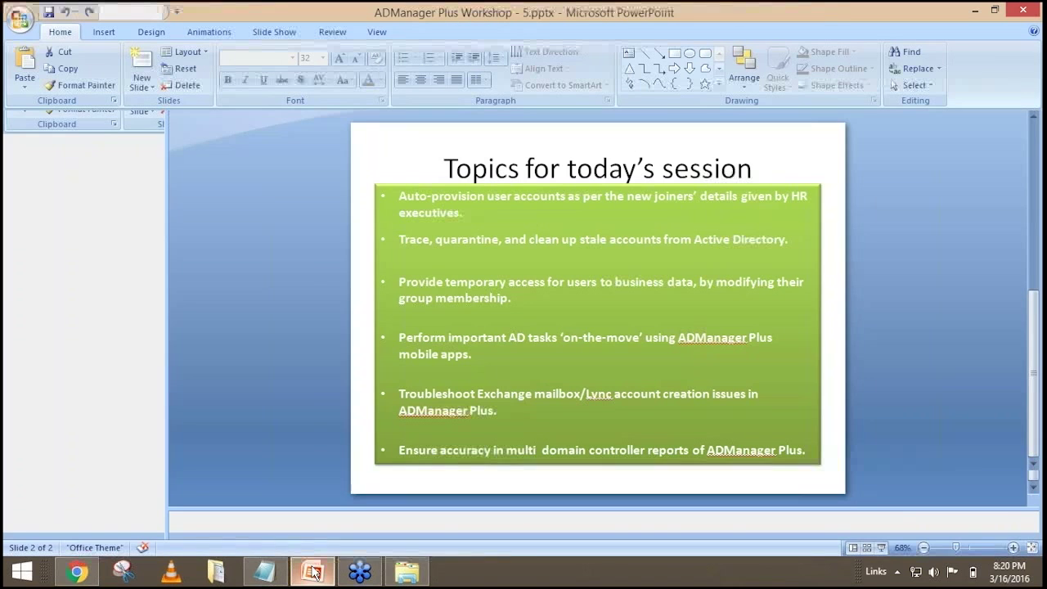
key(F5)
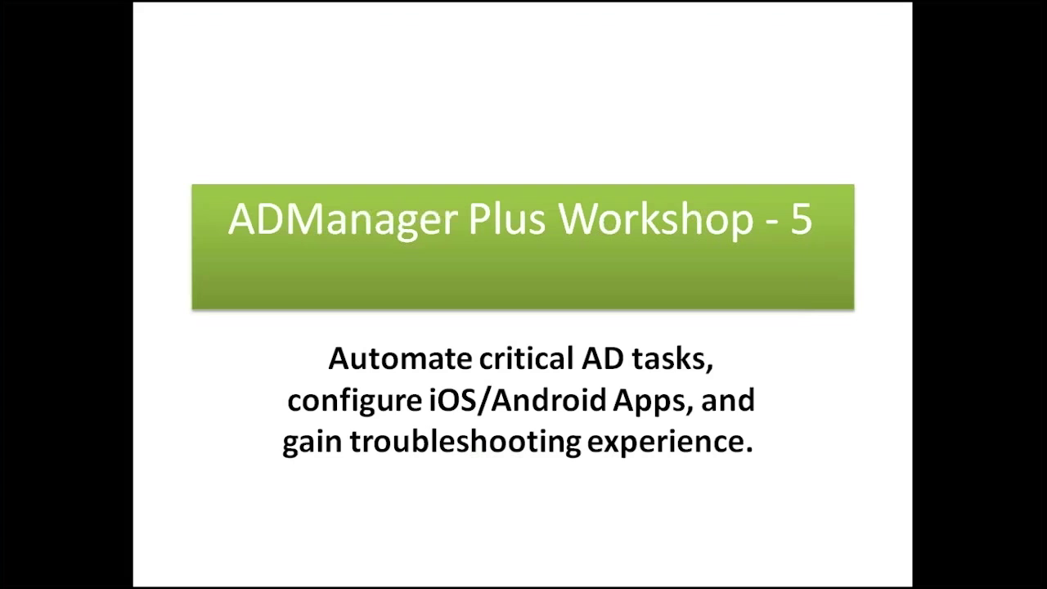
key(Right)
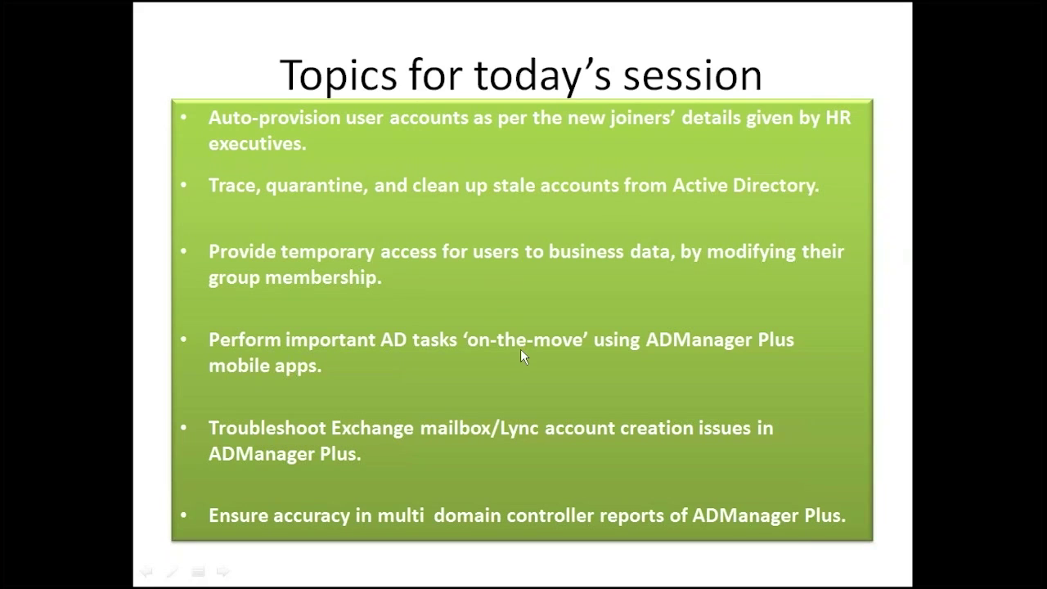
key(Escape)
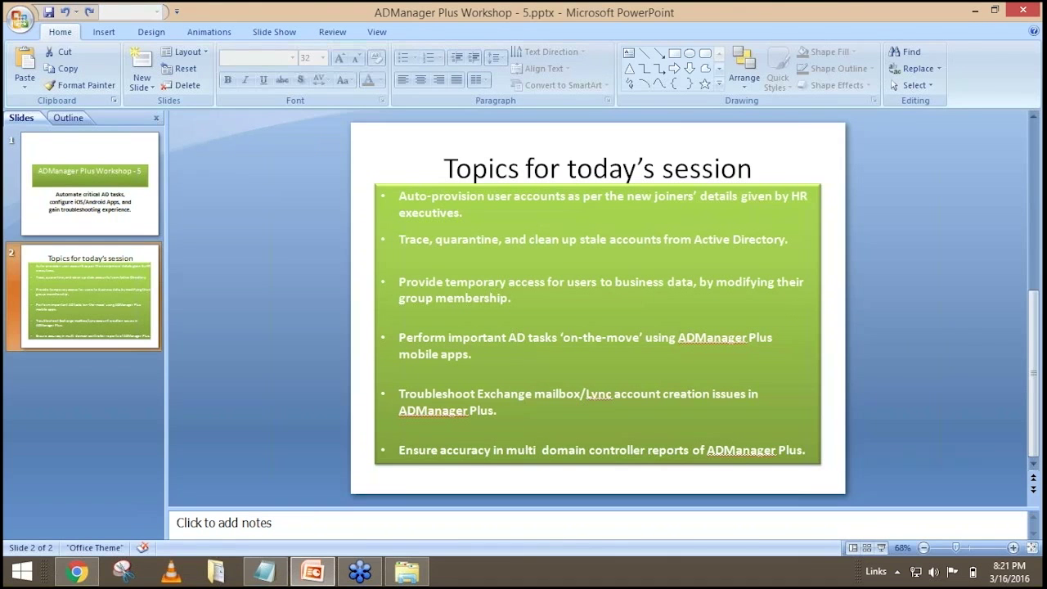
click(975, 11)
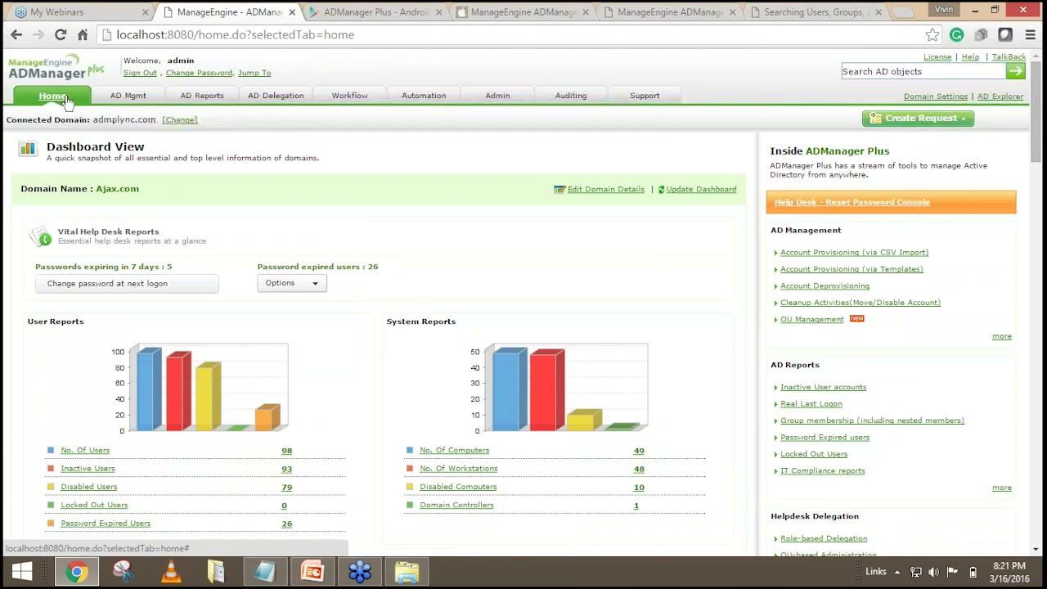
Refresh the Home dashboard and sign out of ADManager Plus.
click(68, 100)
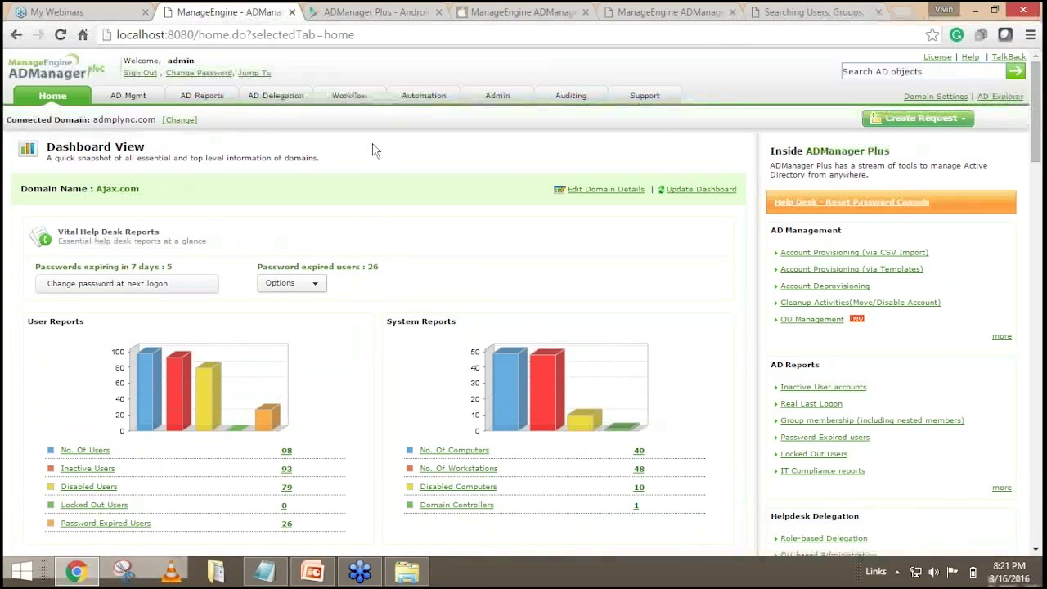
click(138, 74)
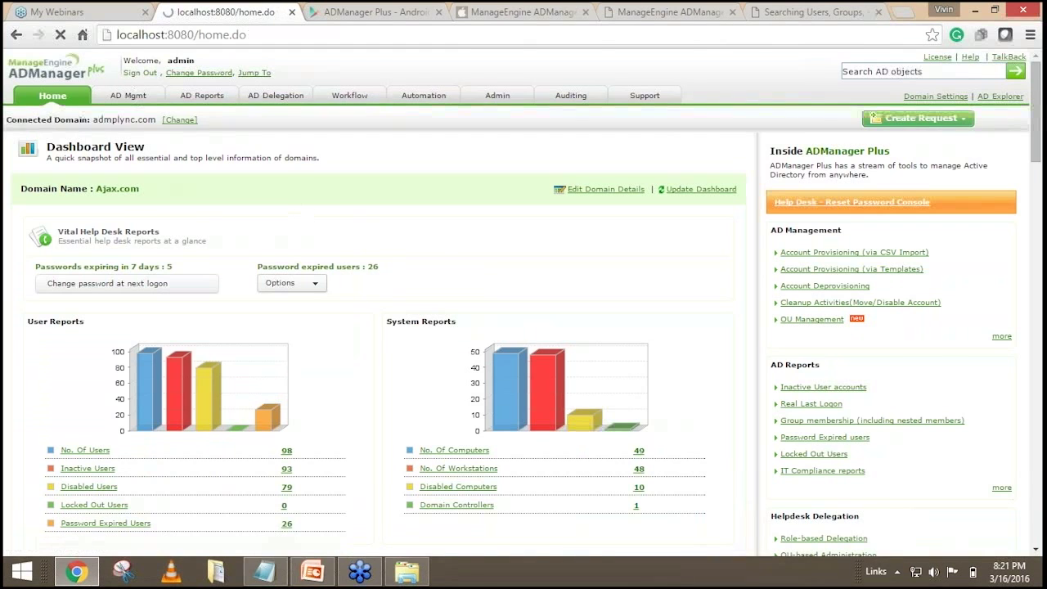